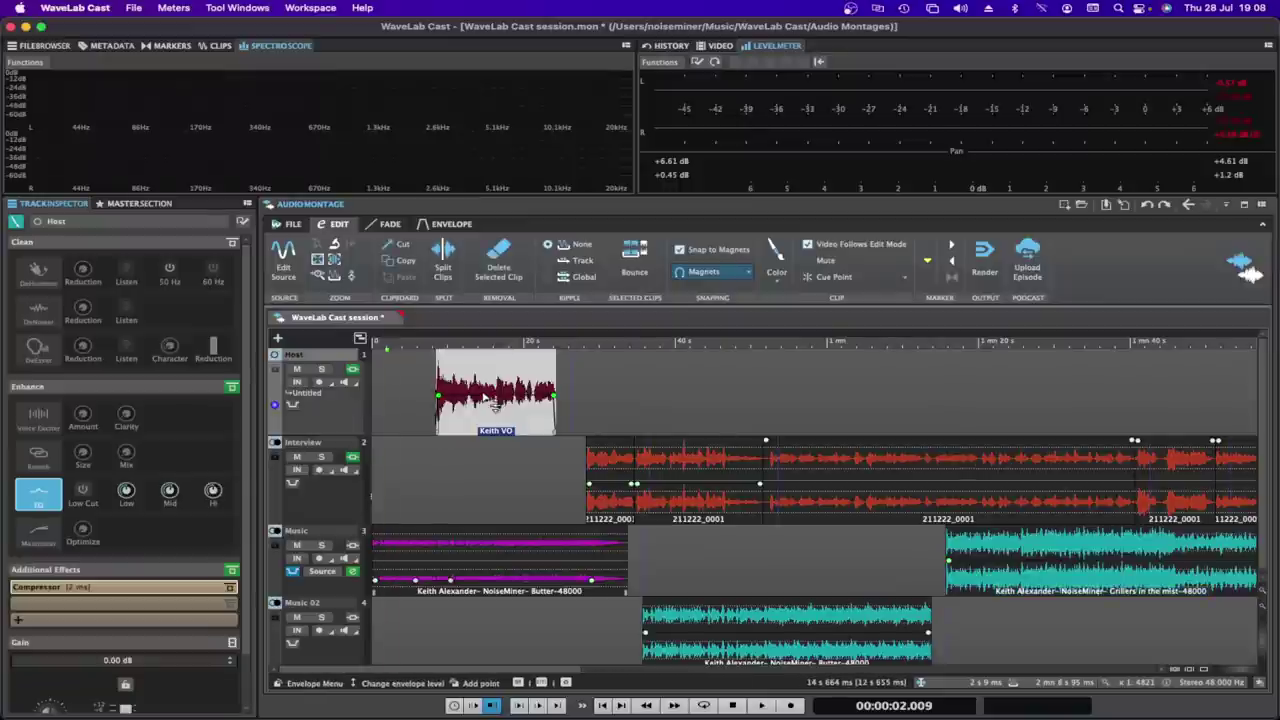
Select the second Interview clip and put the edit cursor at 00:00:40.476
left_click(688, 503)
left_click(680, 502)
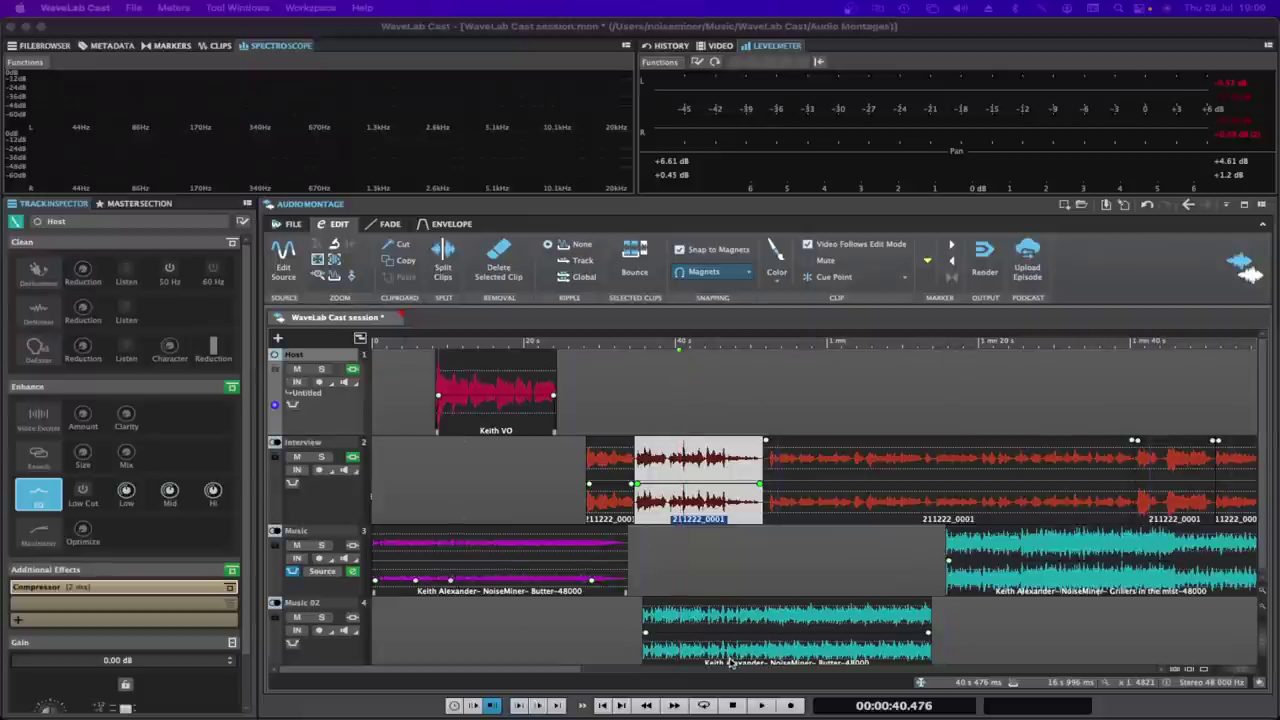
Slide the Music 02 clip so it snaps to the edit cursor at about 37.6 seconds
left_click_drag(755, 645, 722, 638)
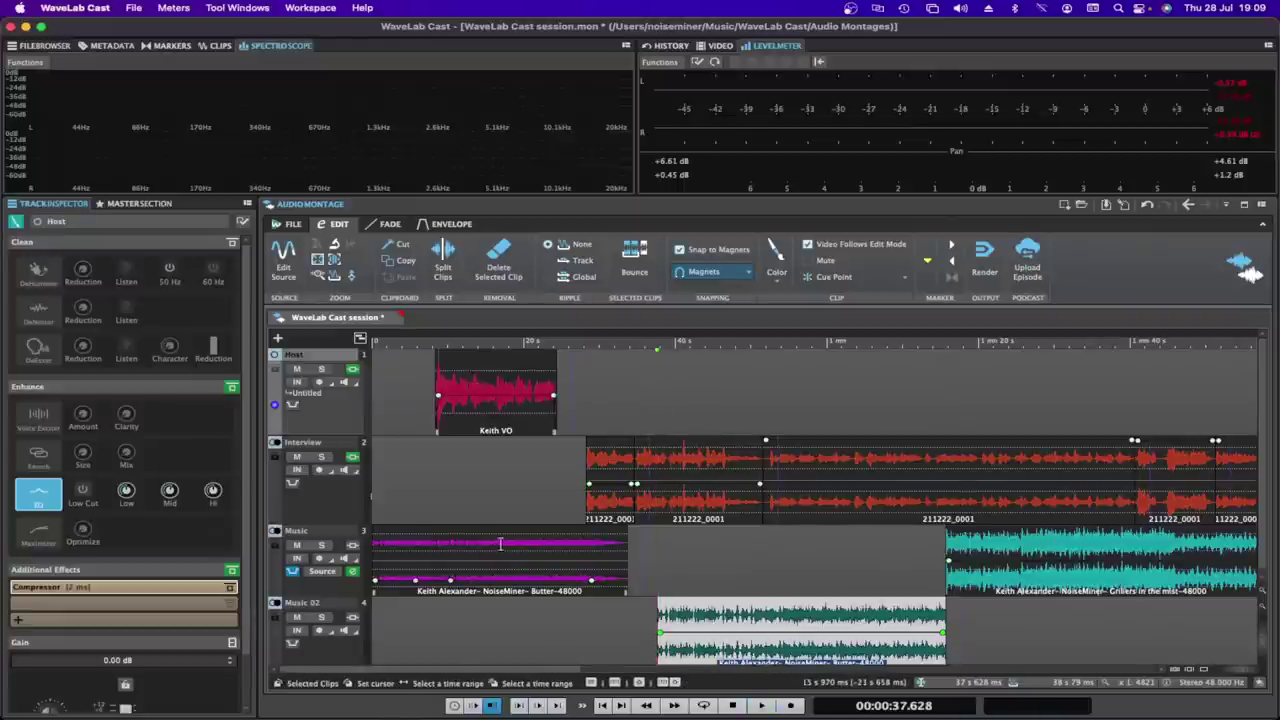
left_click(309, 534)
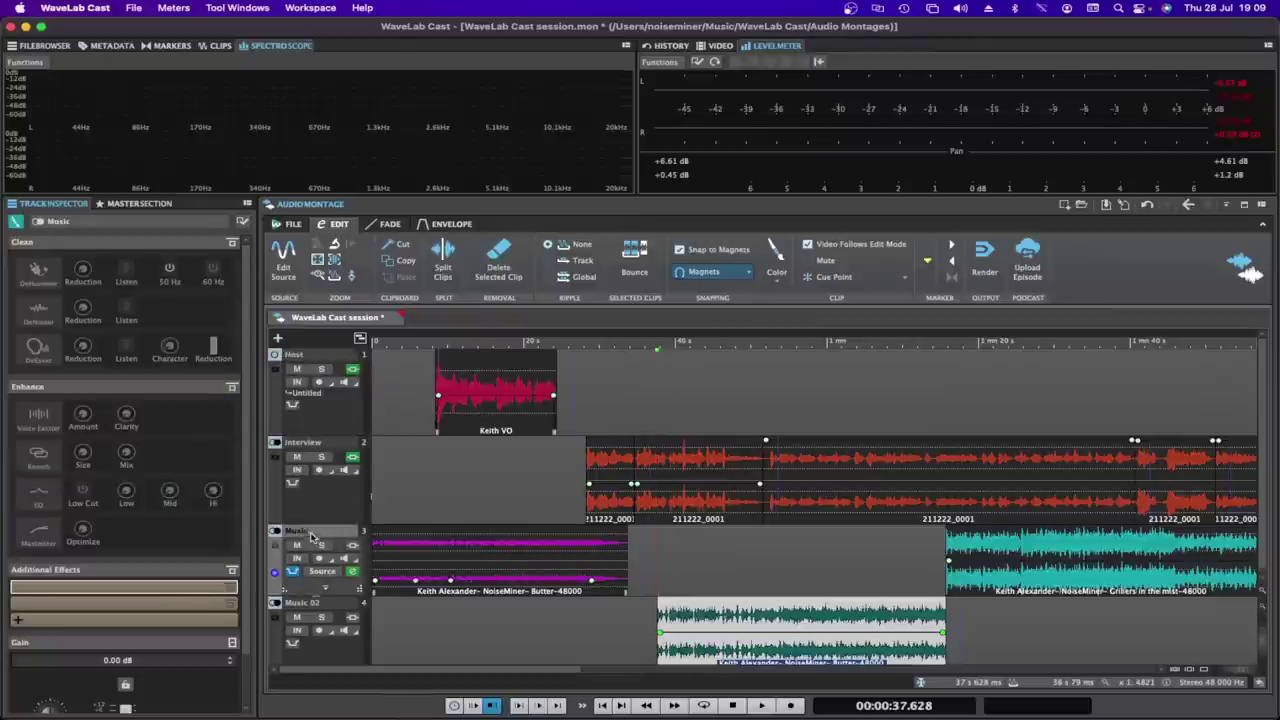
left_click(278, 340)
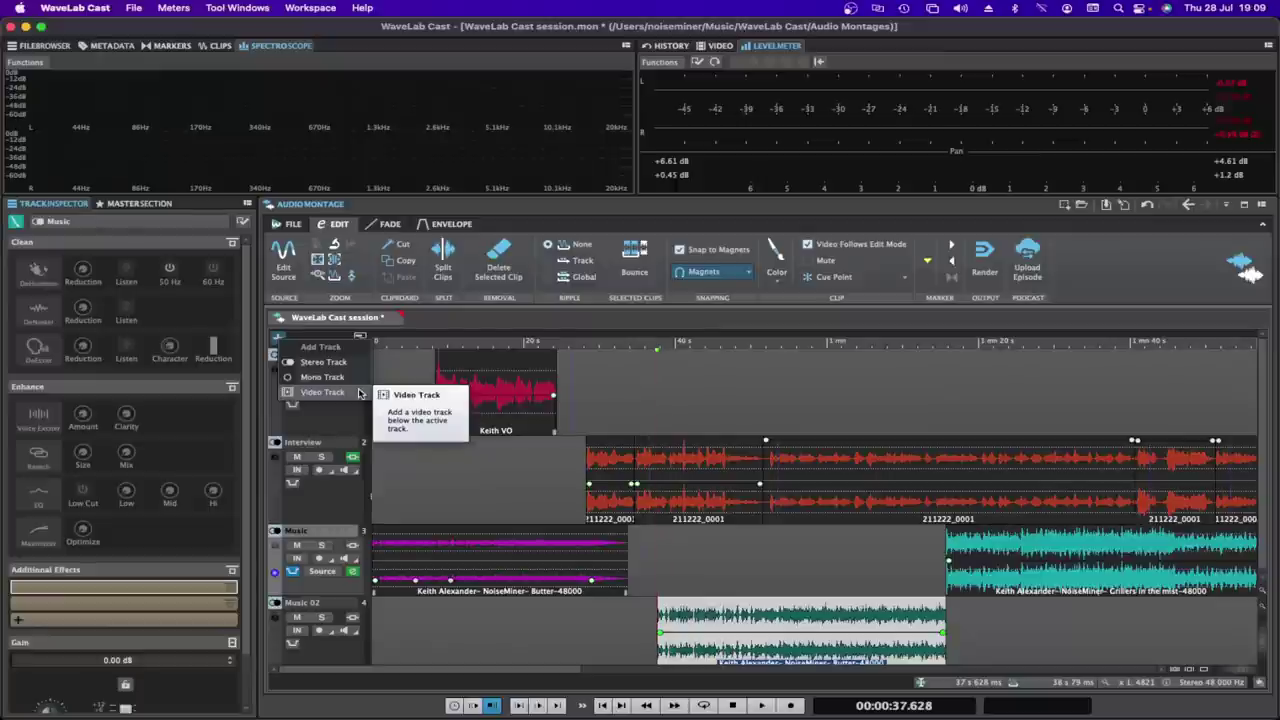
left_click(632, 380)
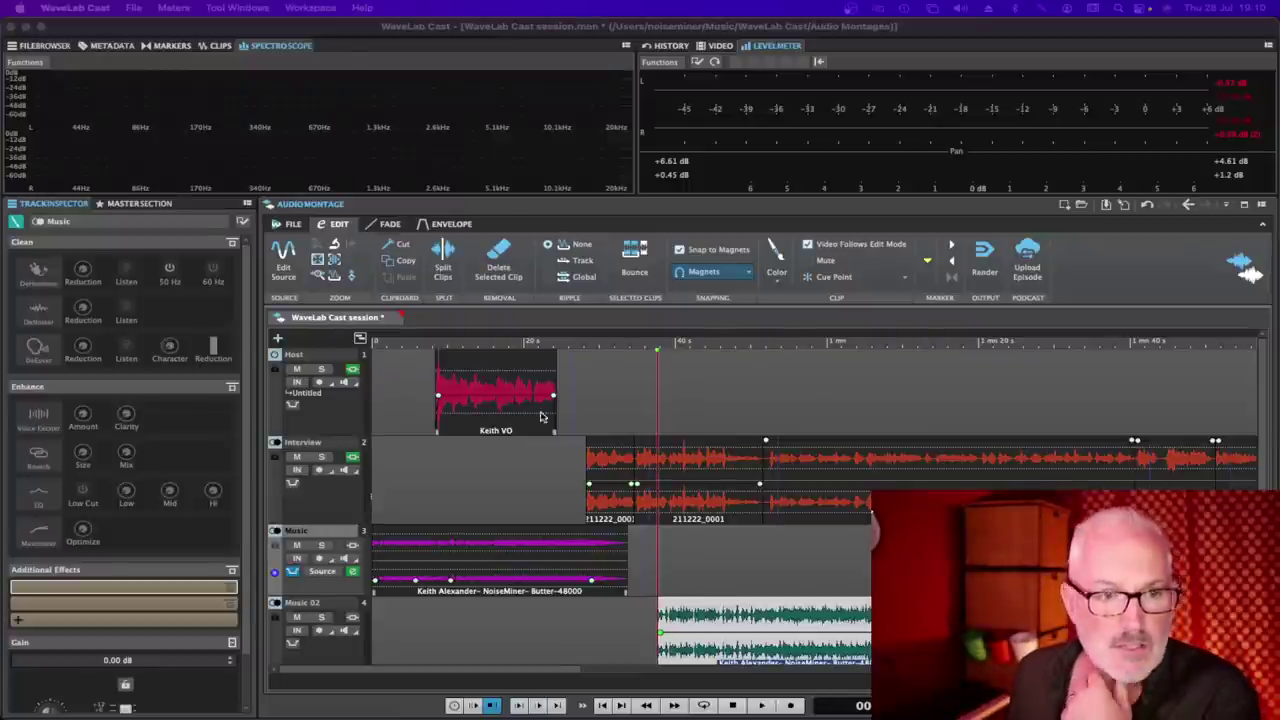
left_click(413, 380)
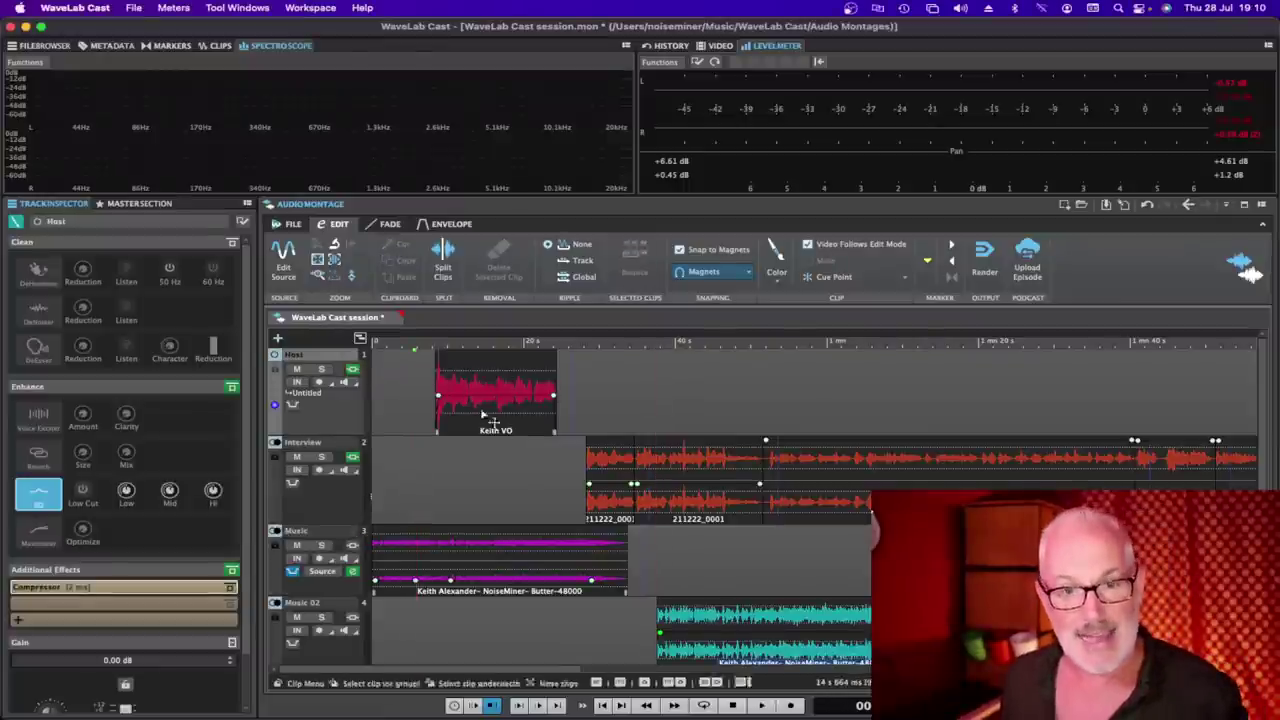
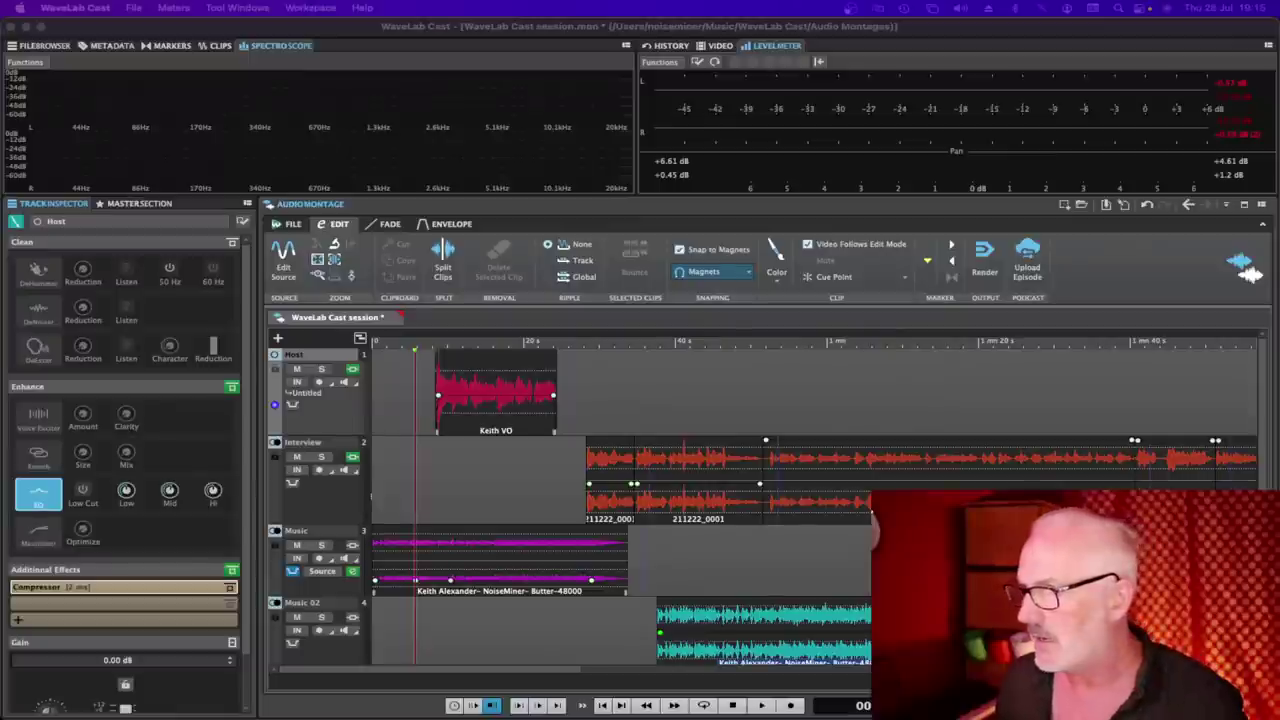
Undo the second music clip's move onto the Interview track and delete interview clip 211222_0001
left_click(385, 367)
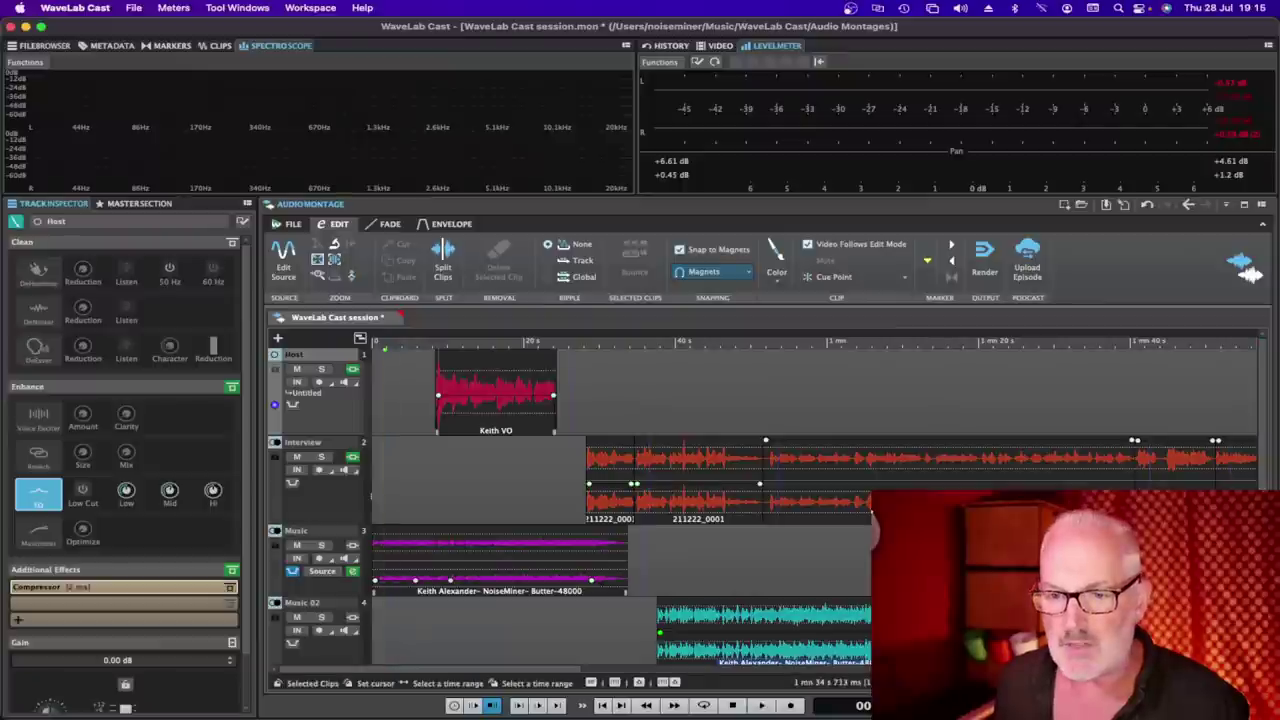
mouse_move(775, 620)
left_mouse_down()
mouse_move(867, 385)
mouse_move(890, 385)
mouse_move(880, 371)
mouse_move(776, 600)
left_mouse_up()
key("super+z")
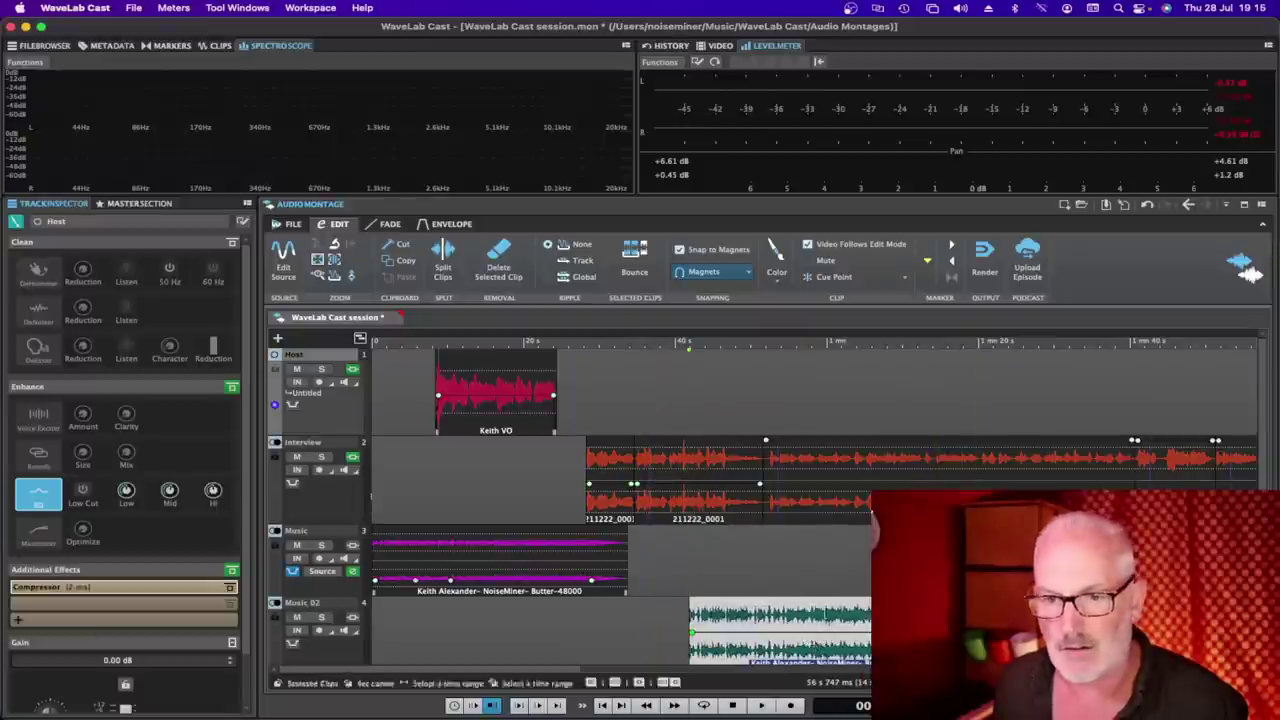
left_click(757, 460)
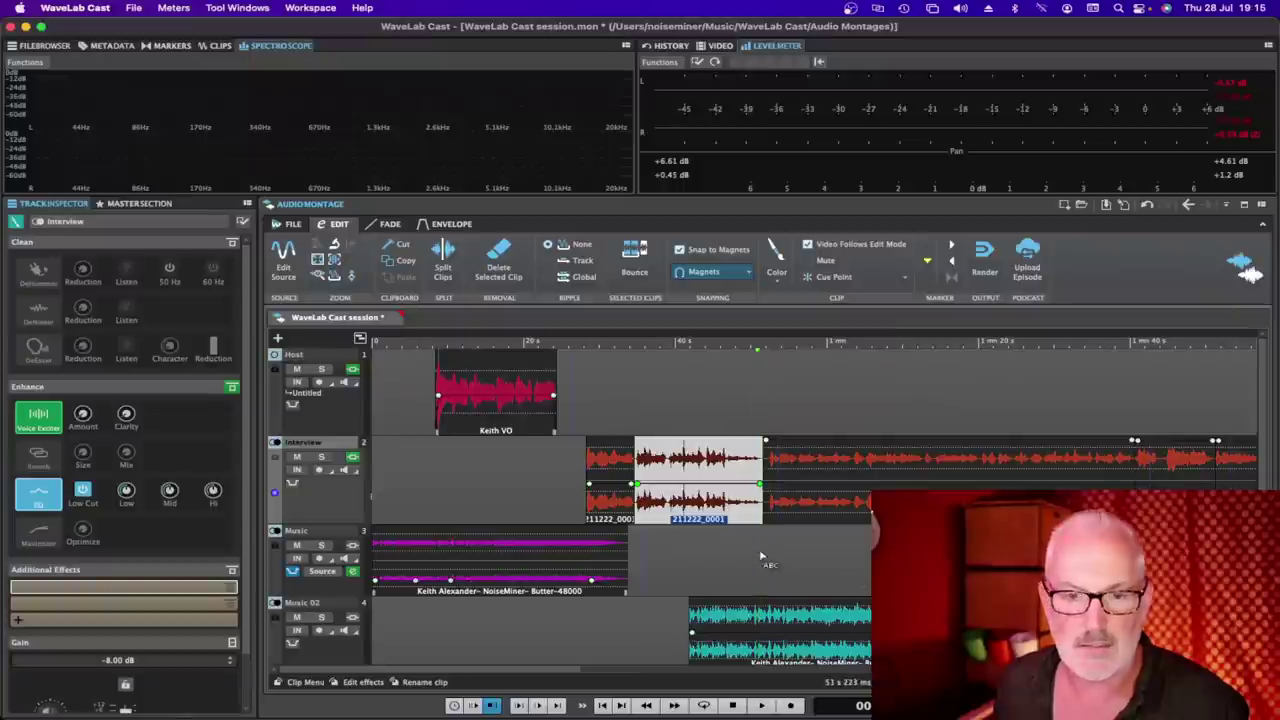
key("Delete")
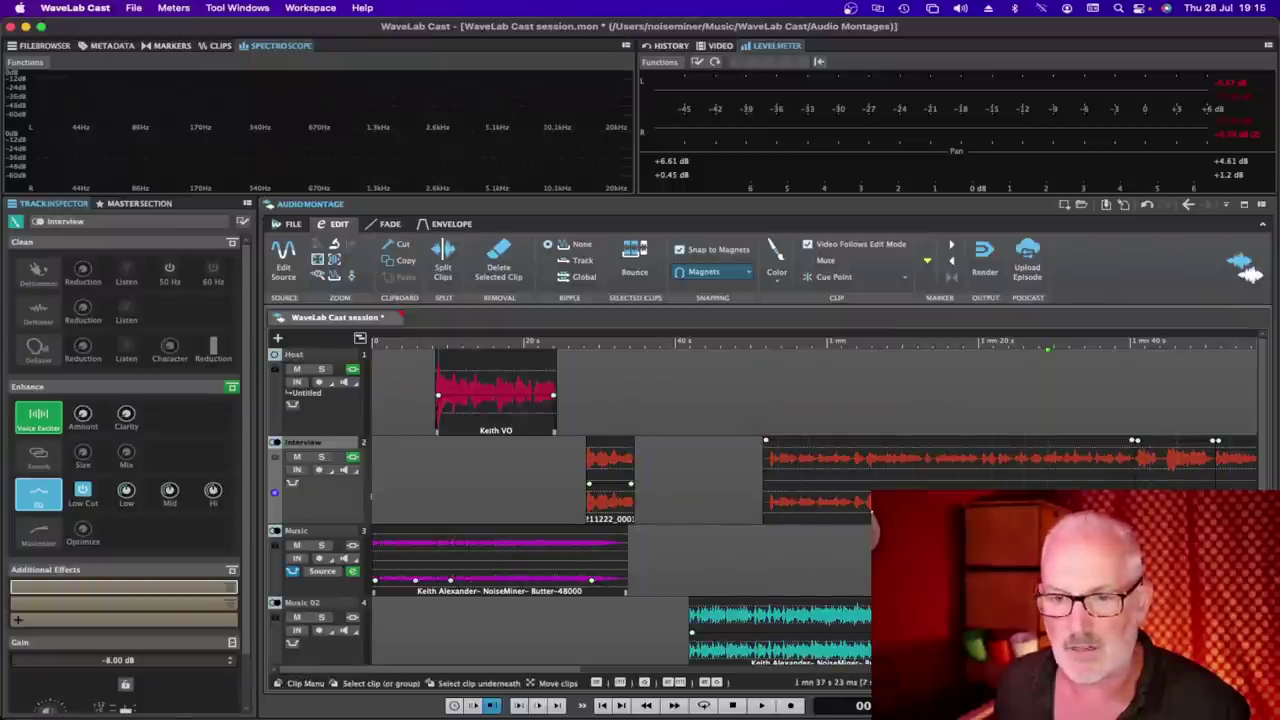
Move a later interview section down onto the Music 02 track
double_click(1175, 460)
left_click_drag(1175, 460, 640, 560)
left_click_drag(655, 620, 656, 628)
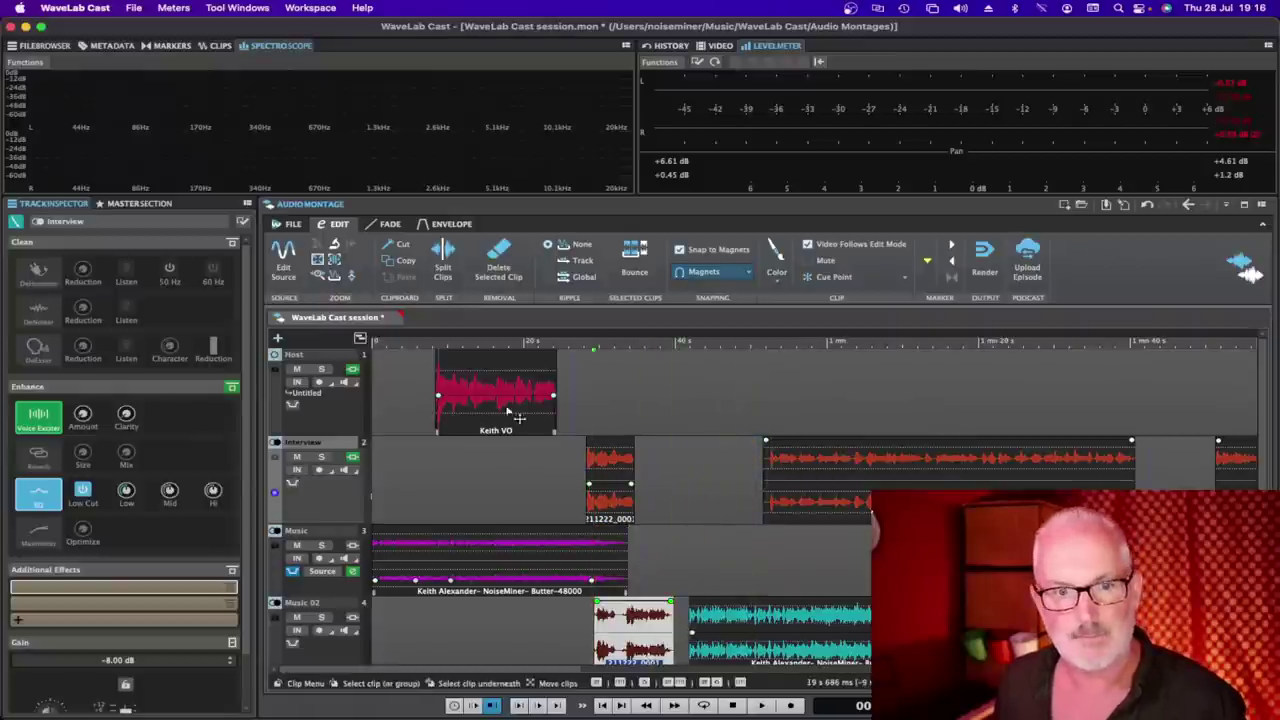
left_click_drag(401, 368, 823, 430)
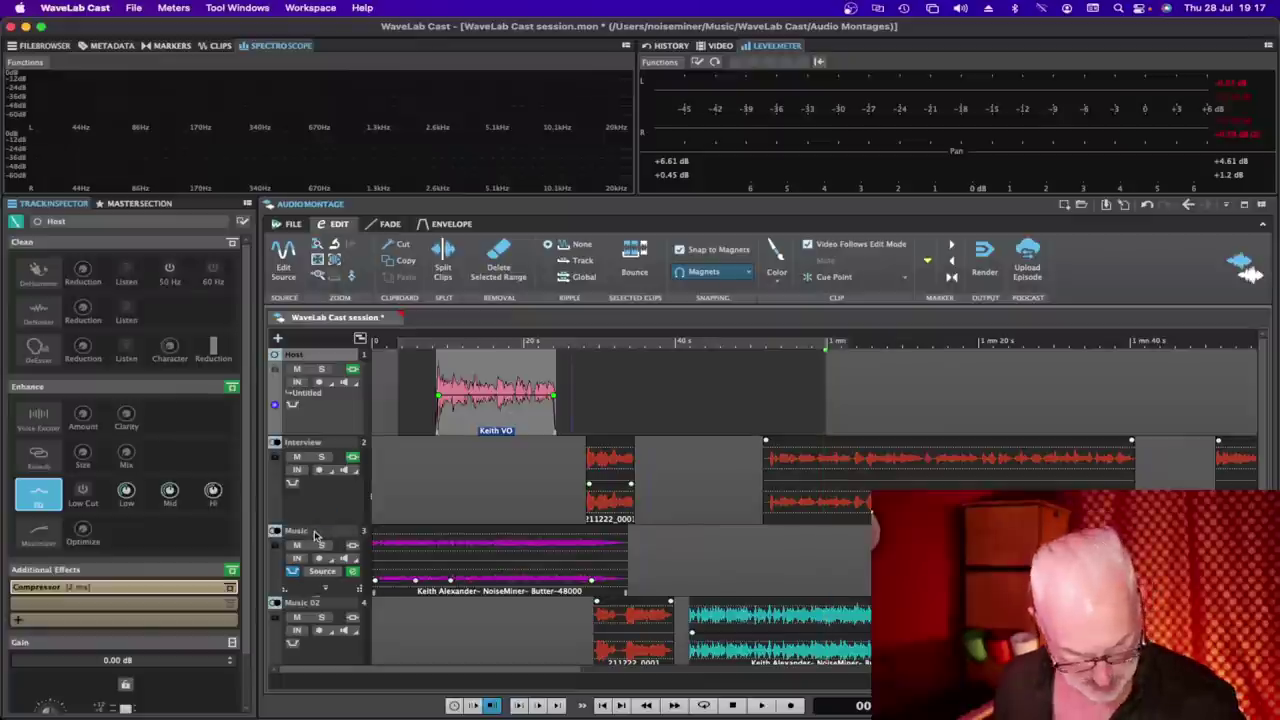
Undo the remaining clip edits with Cmd+Z and select the Music and Music 02 tracks
key("super+z")
key("super+z")
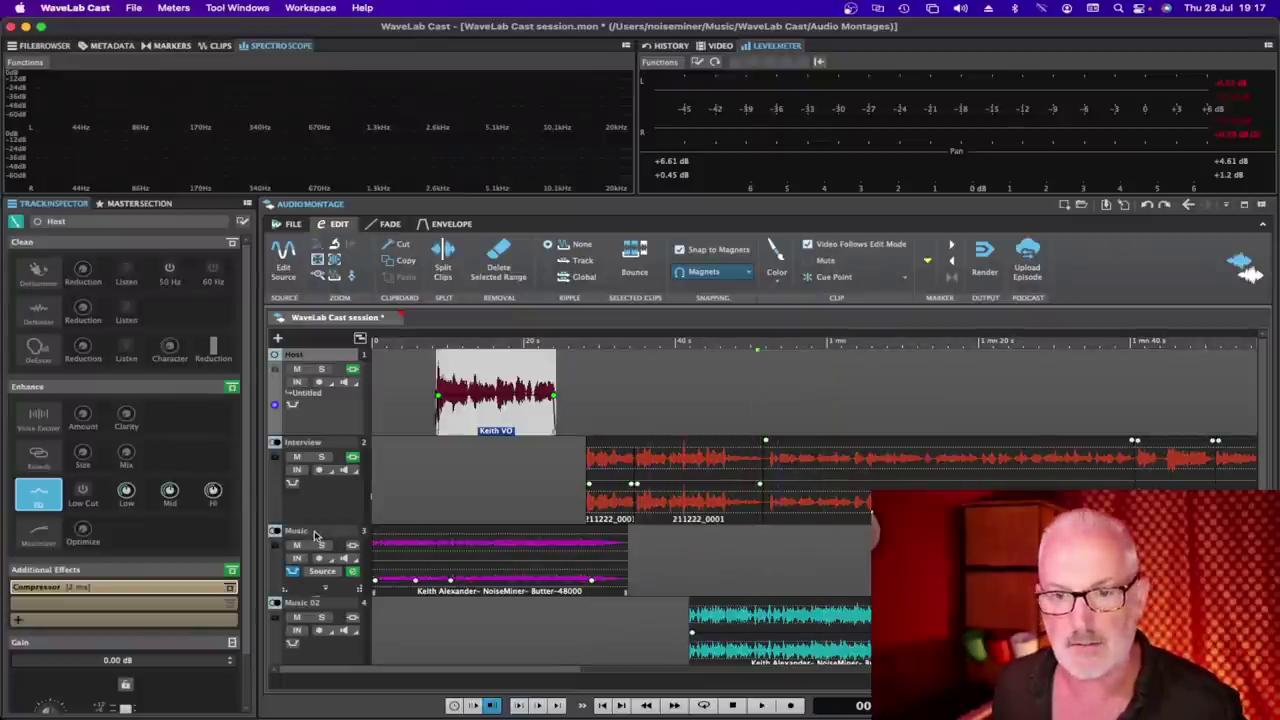
key("super+z")
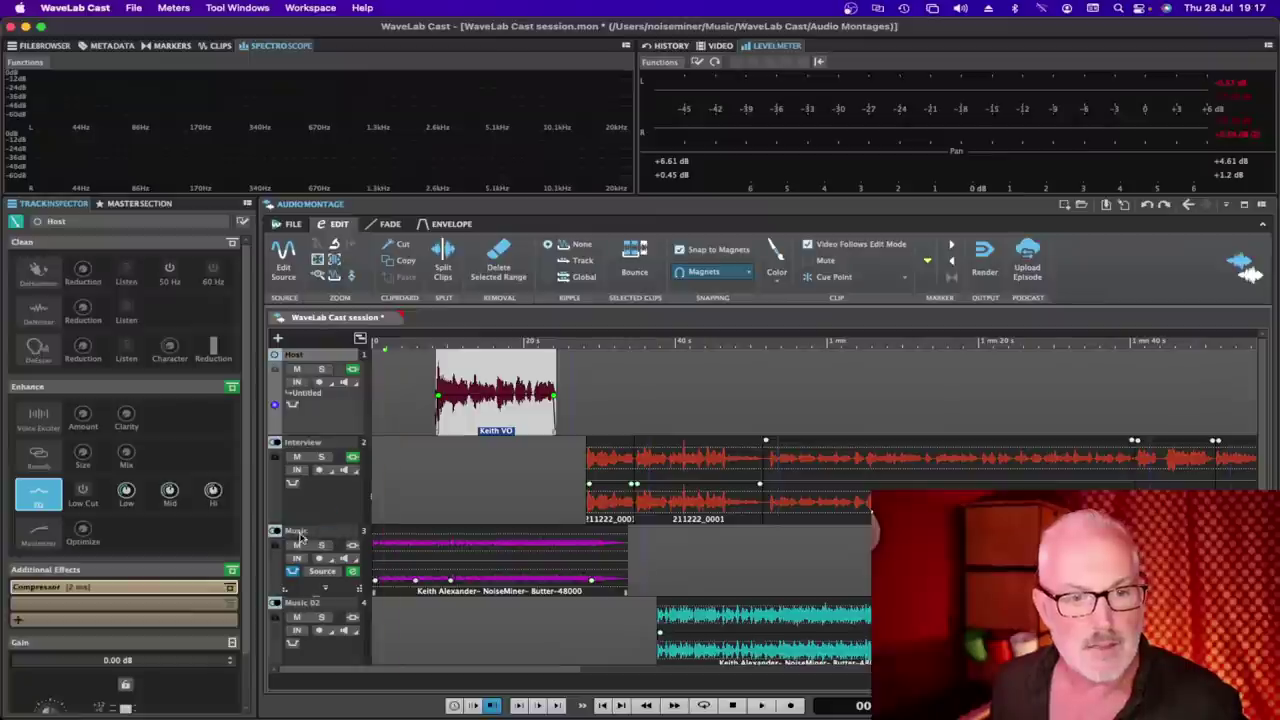
left_click(298, 538)
left_click(316, 606)
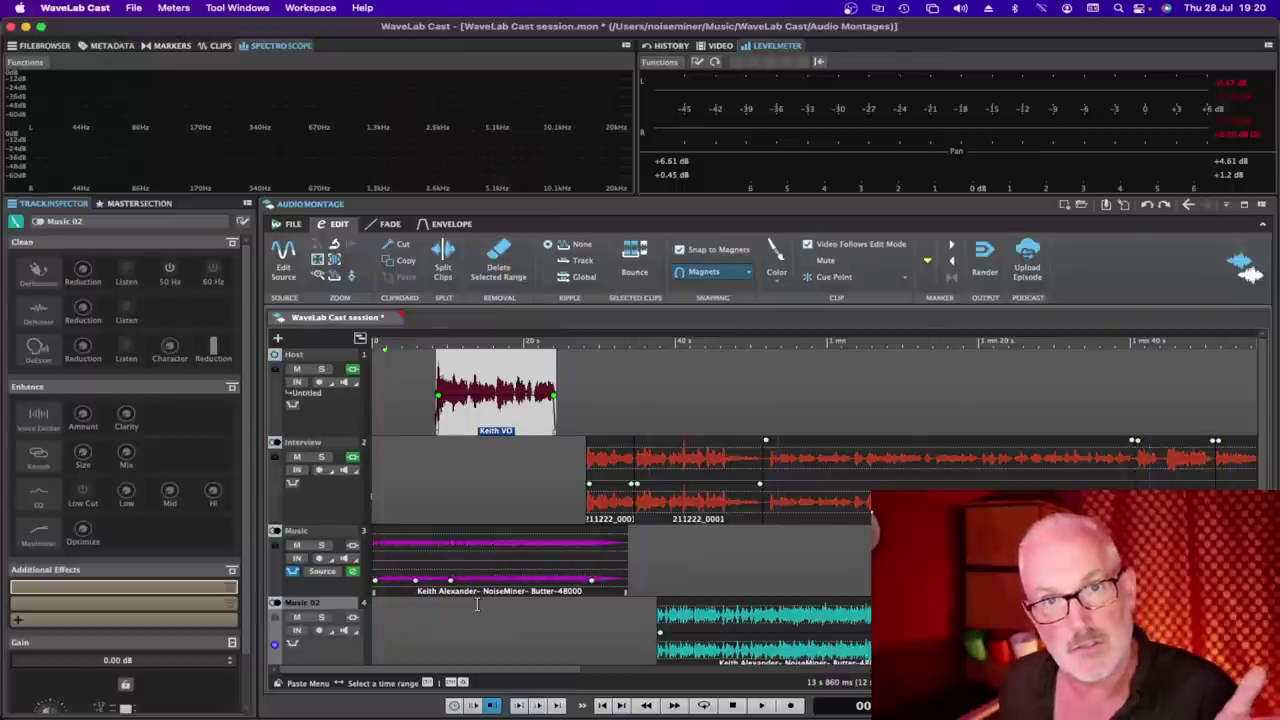
Place the second music clip on Music 02 starting around 40 s, after the first music ends
left_click_drag(745, 672, 701, 513)
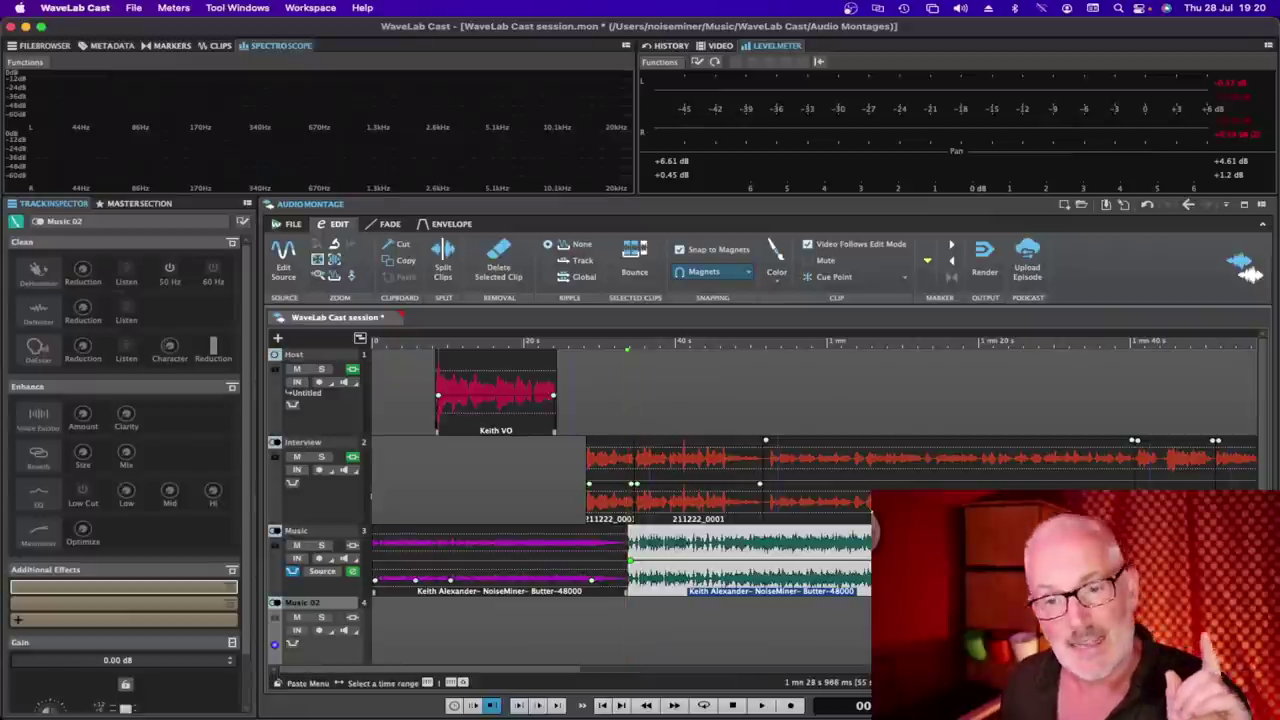
left_click_drag(700, 555, 762, 555)
left_click_drag(872, 530, 865, 637)
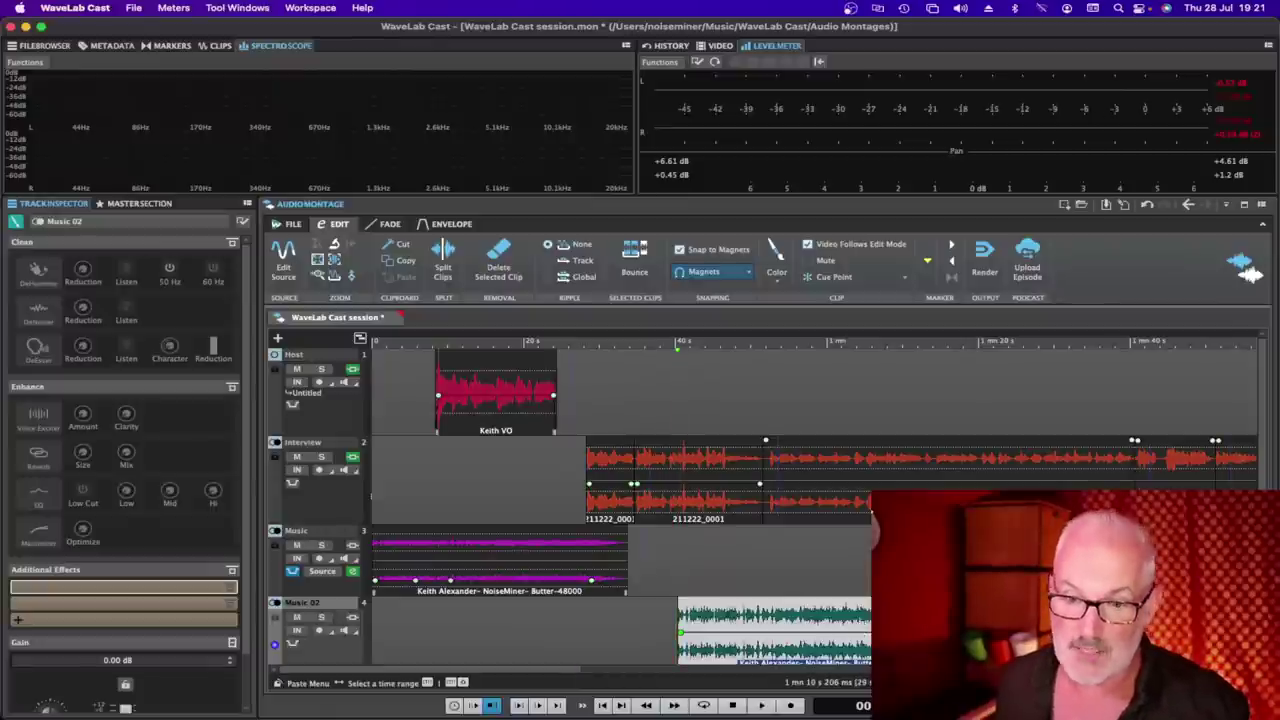
Nudge the Music 02 clip and the later Music-track clip slightly earlier
scroll(790, 500, "right", 5)
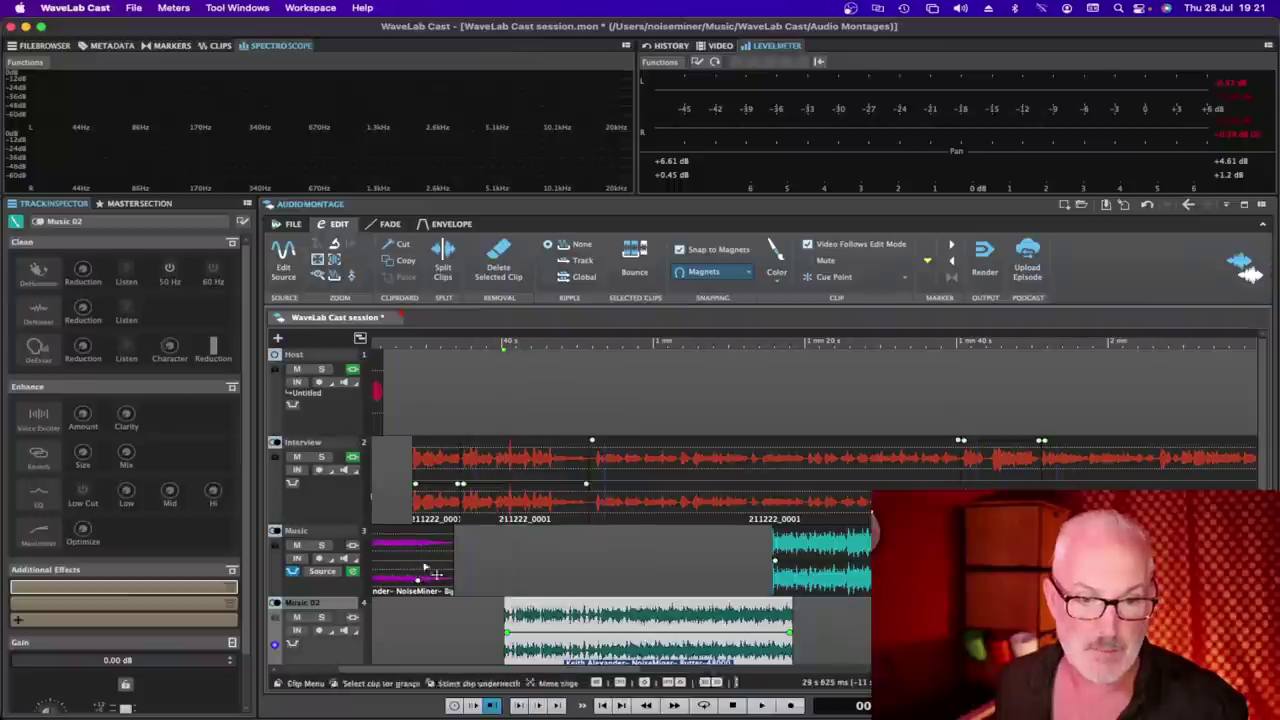
left_click_drag(584, 650, 537, 651)
left_click_drag(850, 588, 820, 585)
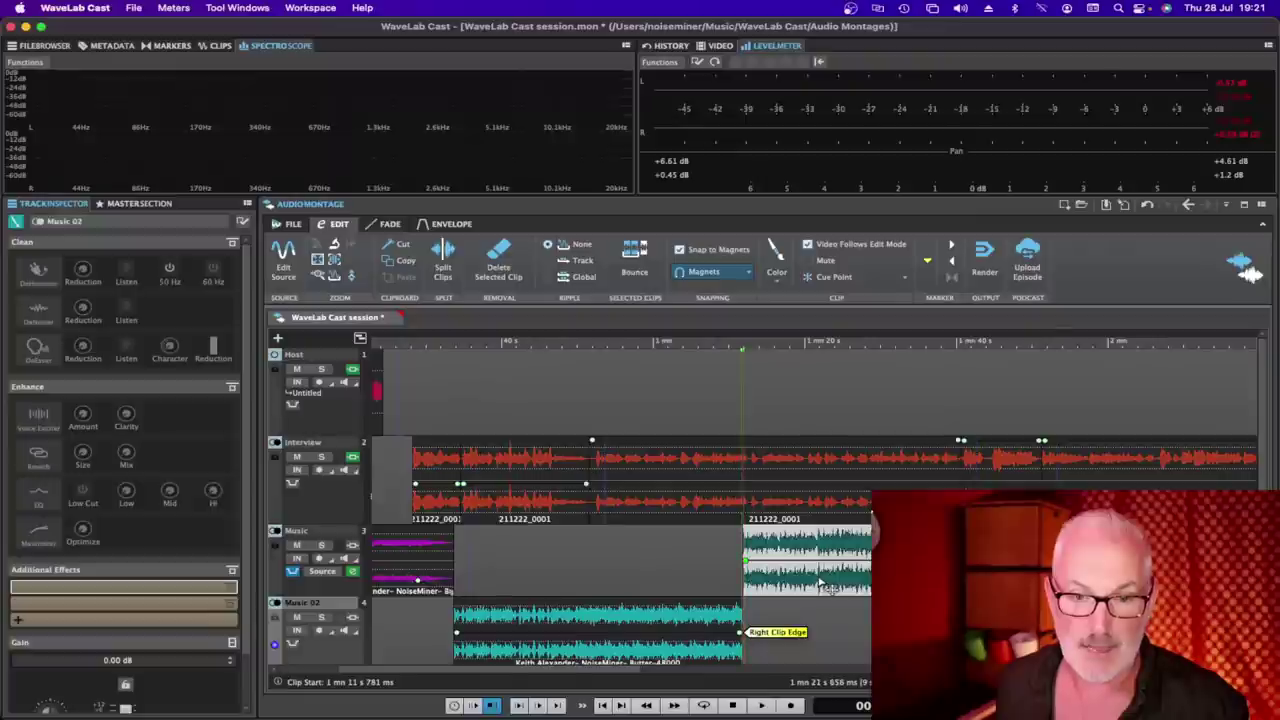
Select the first music clip's 23.8–33.2 s range, then the Music 02 and later music clips
left_click(377, 540)
left_click_drag(377, 540, 457, 551)
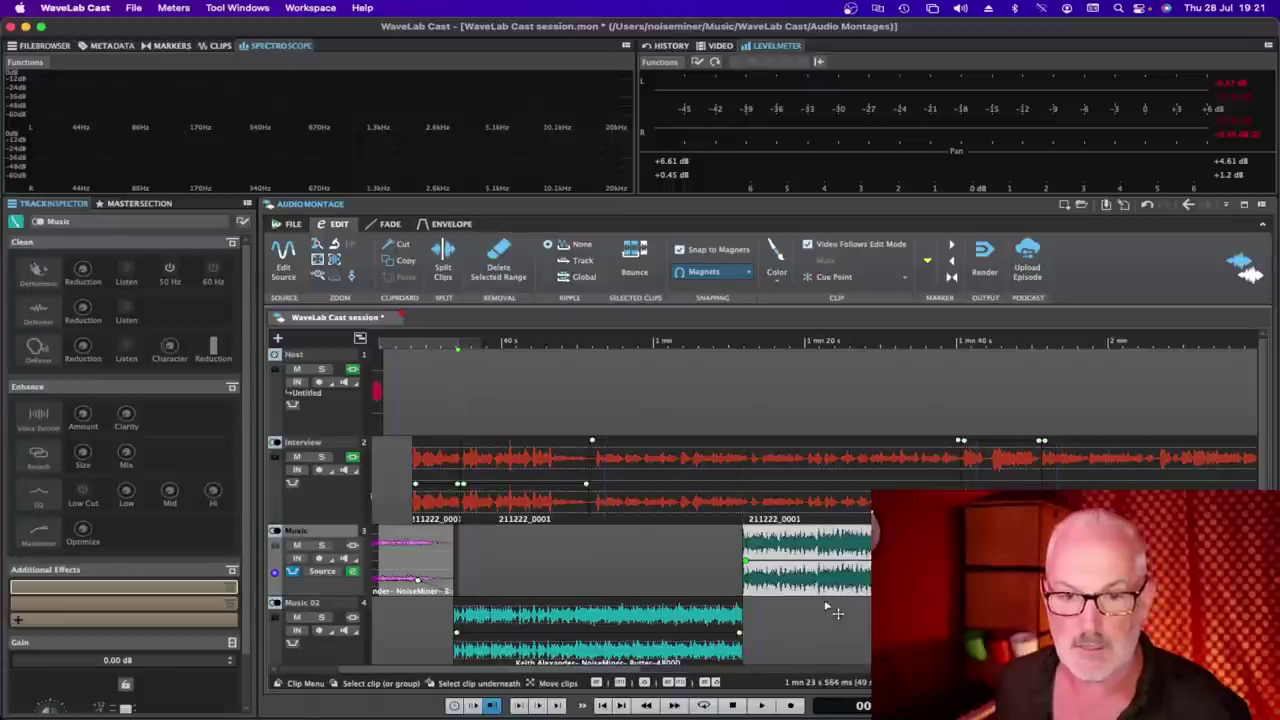
left_click(652, 645)
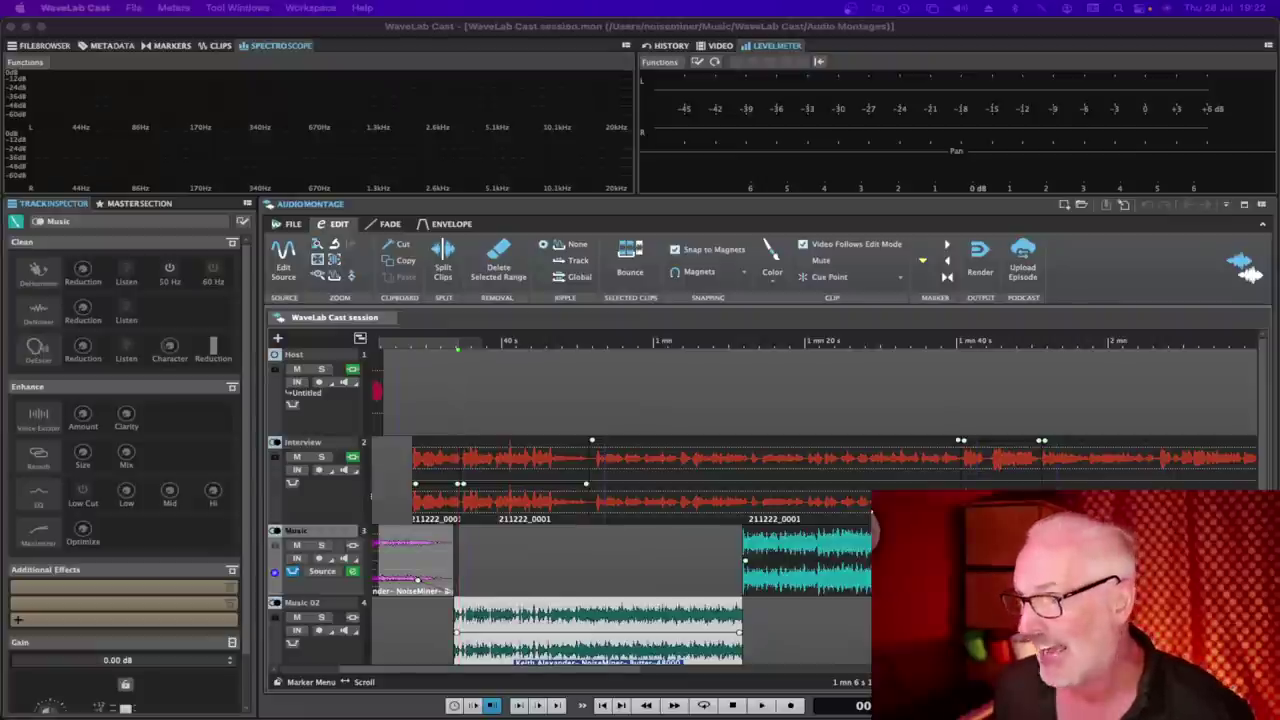
left_click(822, 578)
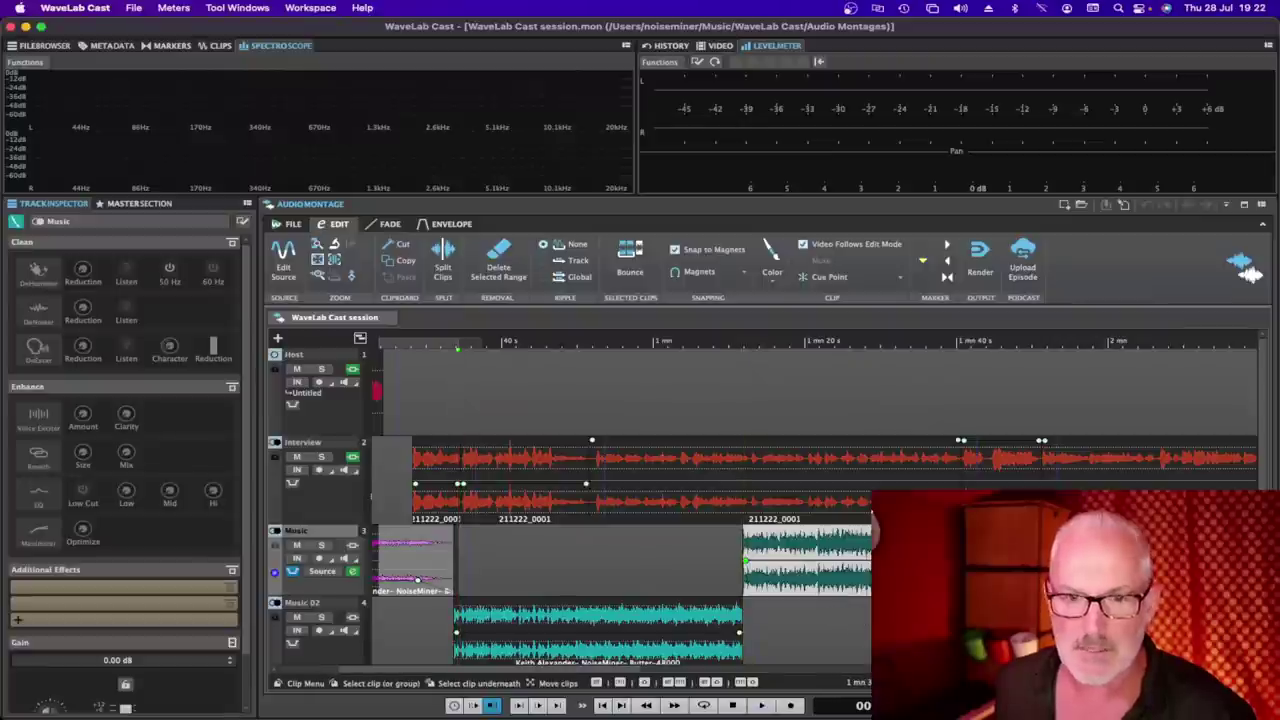
Put the later music clip on Music 02 at about 1 min 13 s, overlapping the earlier clip
left_click_drag(822, 578, 909, 578)
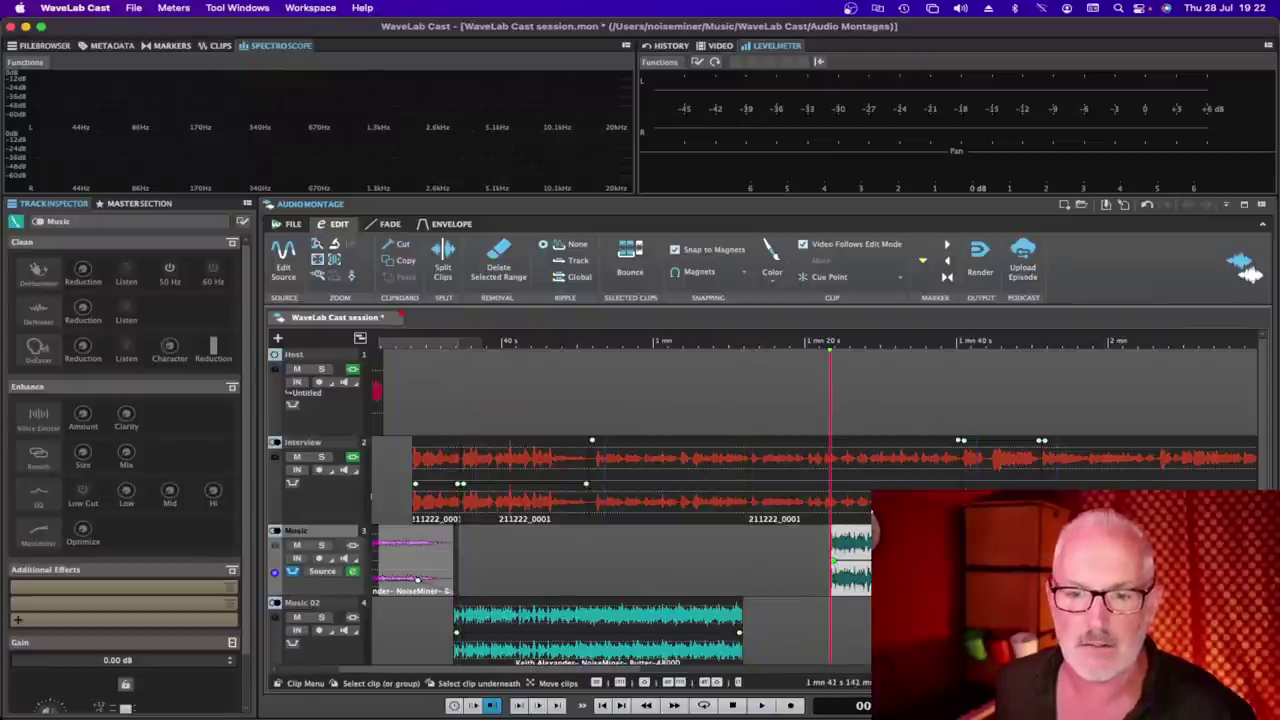
left_click(725, 650)
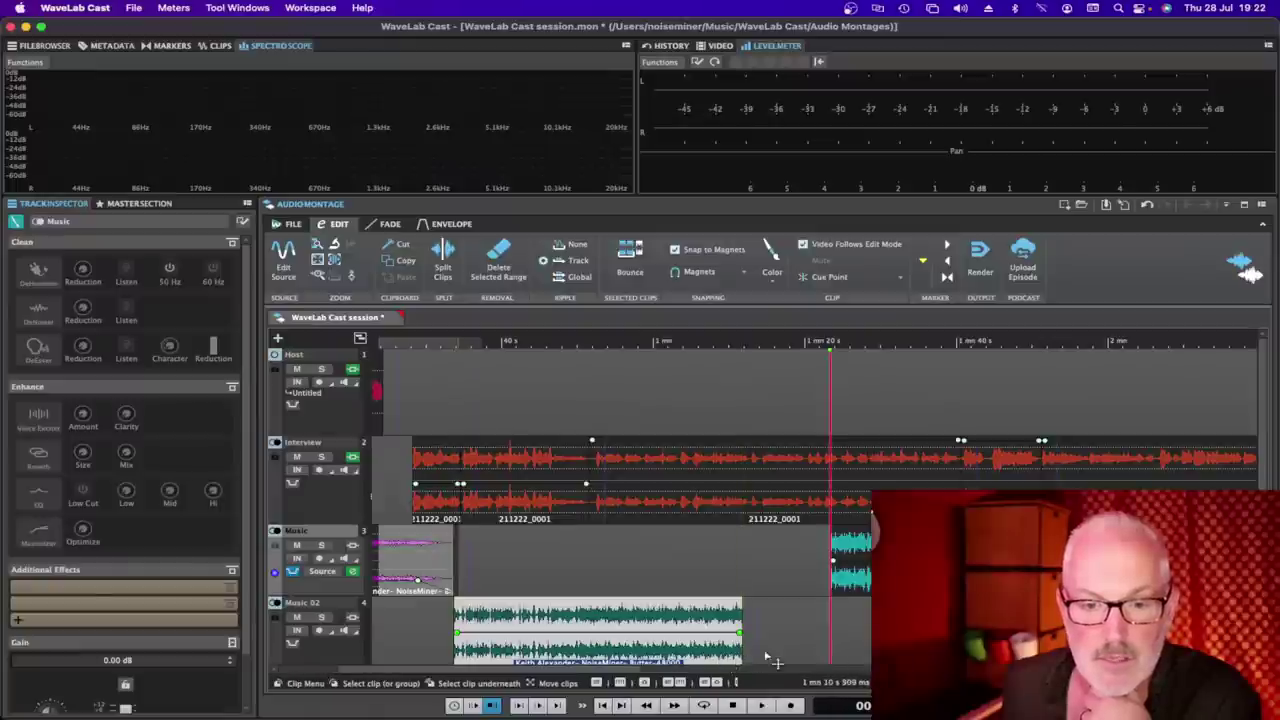
left_click(975, 560)
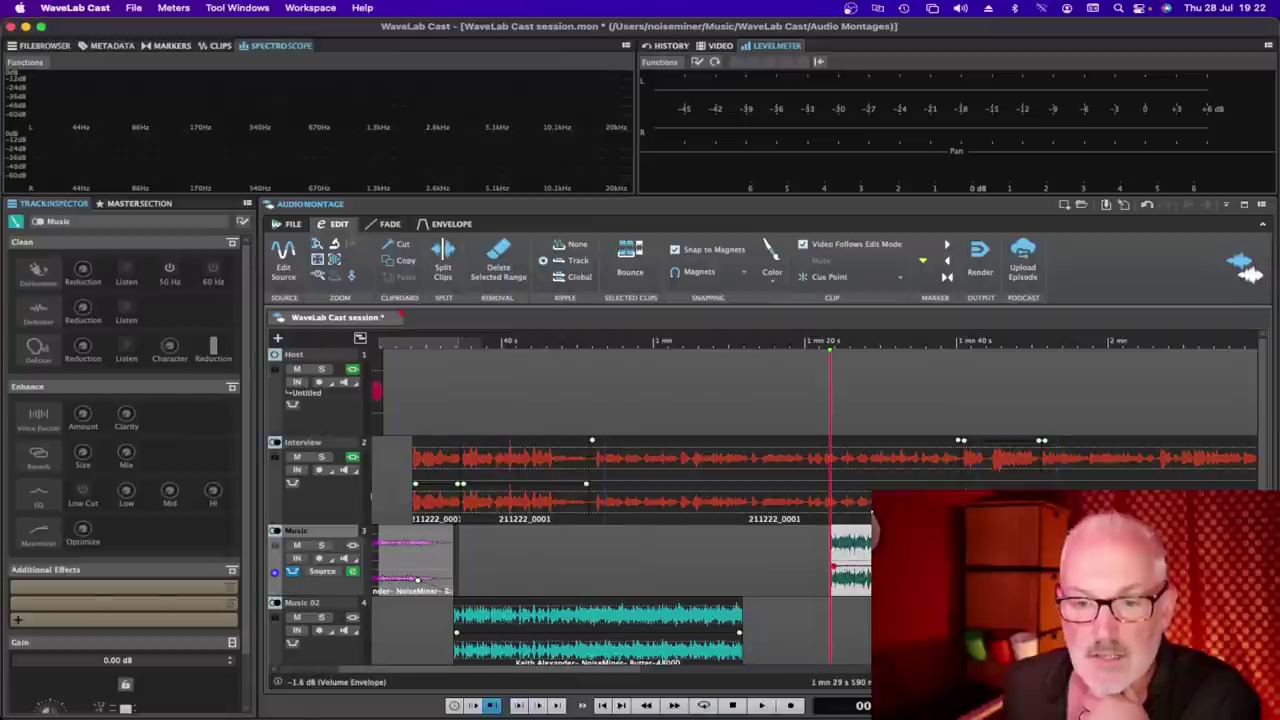
left_click_drag(960, 560, 966, 560)
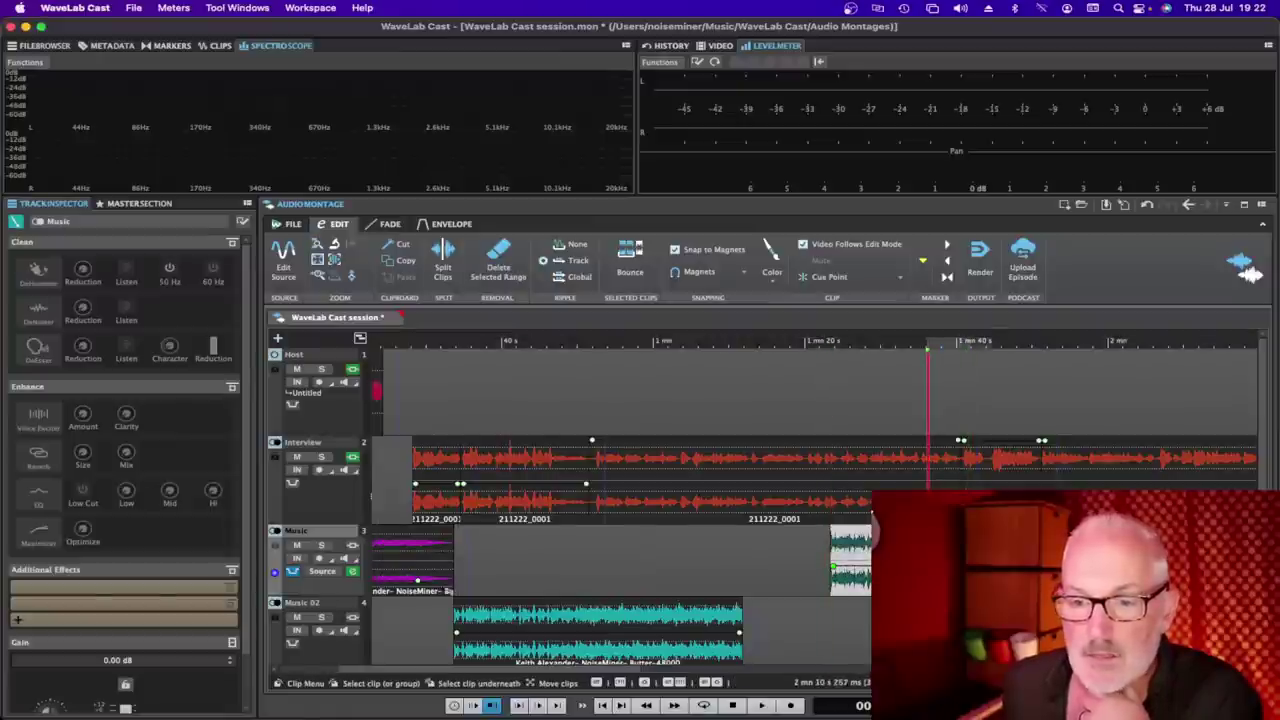
left_click_drag(850, 560, 773, 630)
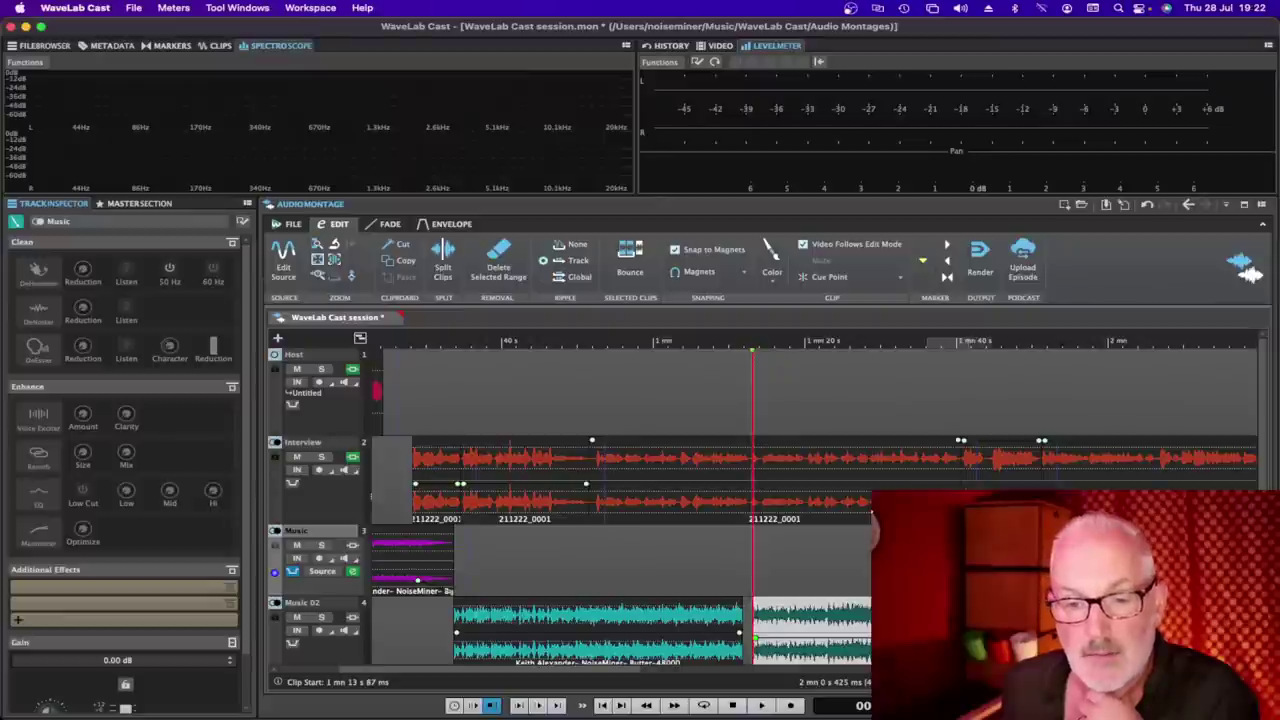
left_click_drag(755, 637, 688, 637)
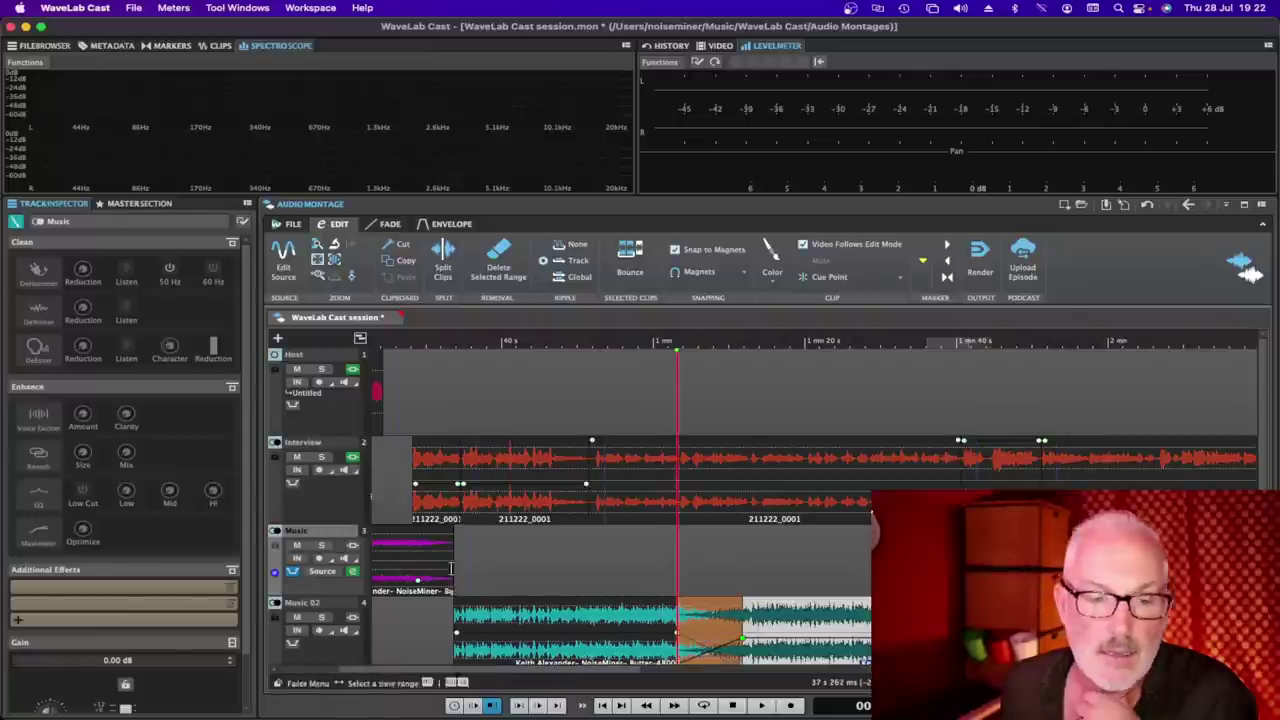
Set the opening music clip's fade-out to start at 26 s 839 ms, length 6 s 863 ms
left_click_drag(420, 550, 566, 580)
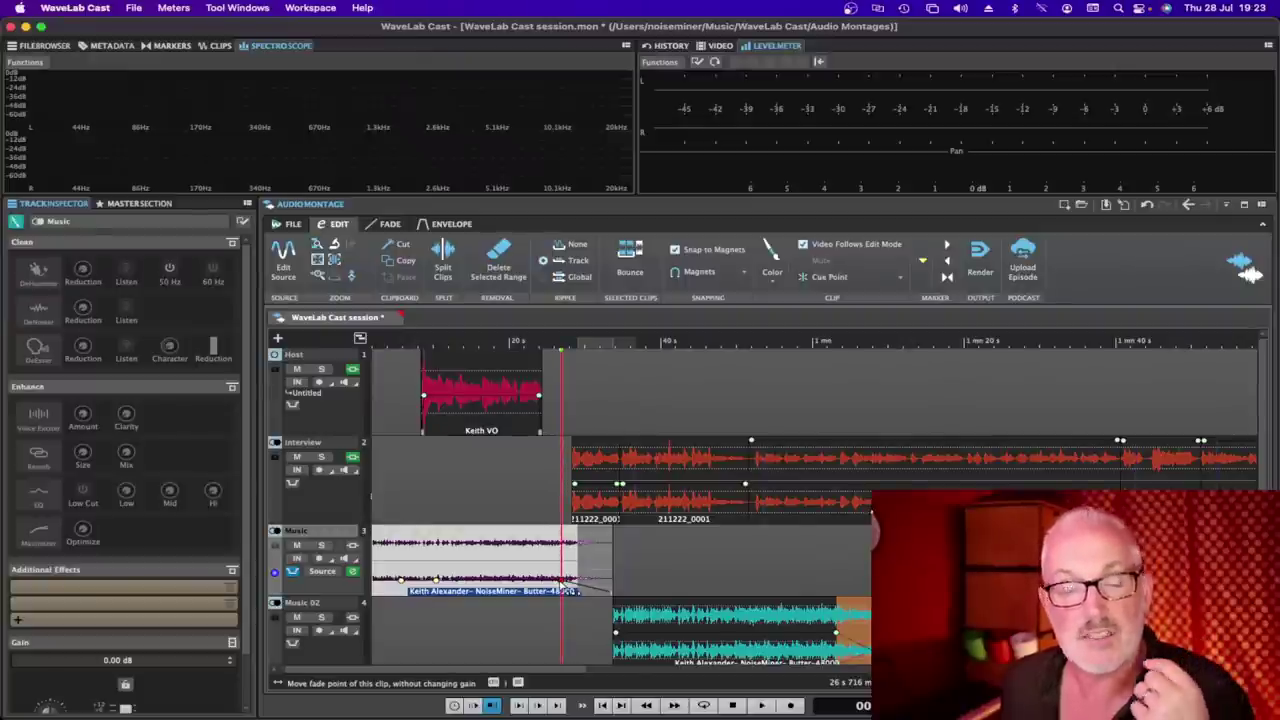
left_click_drag(566, 586, 566, 590)
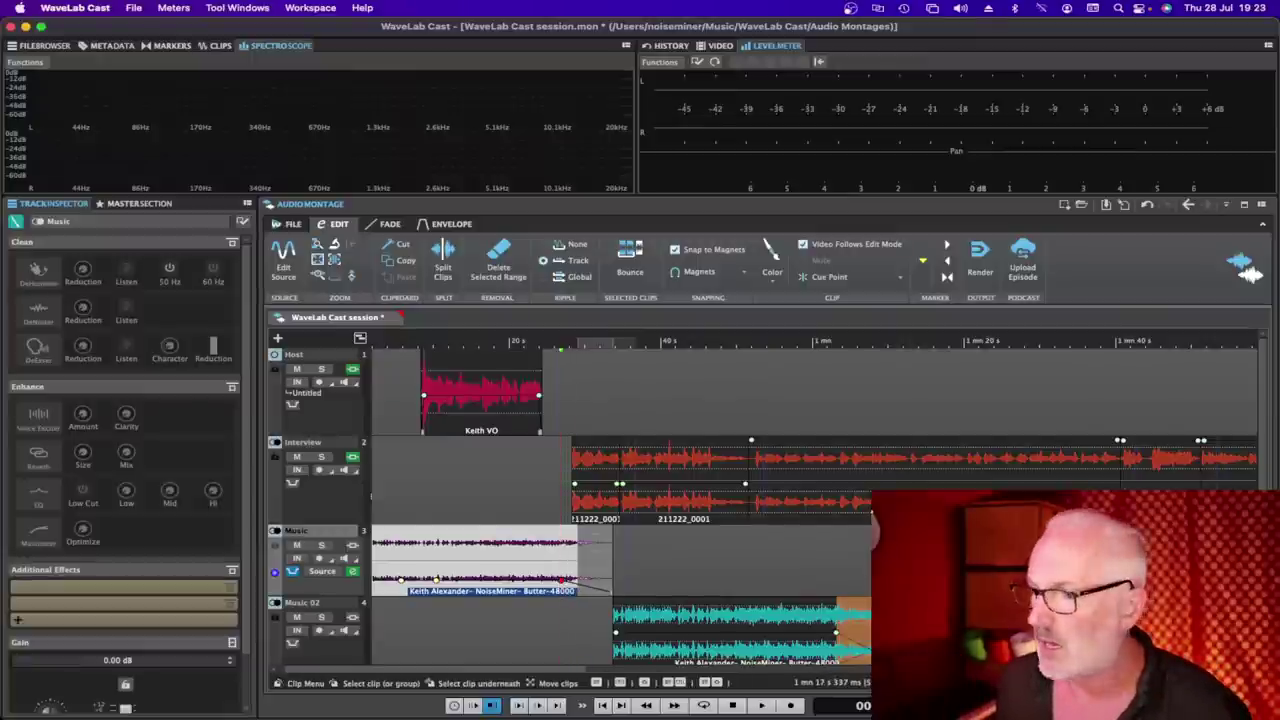
Delete the clip that follows the crossfade
scroll(600, 600, "right", 5)
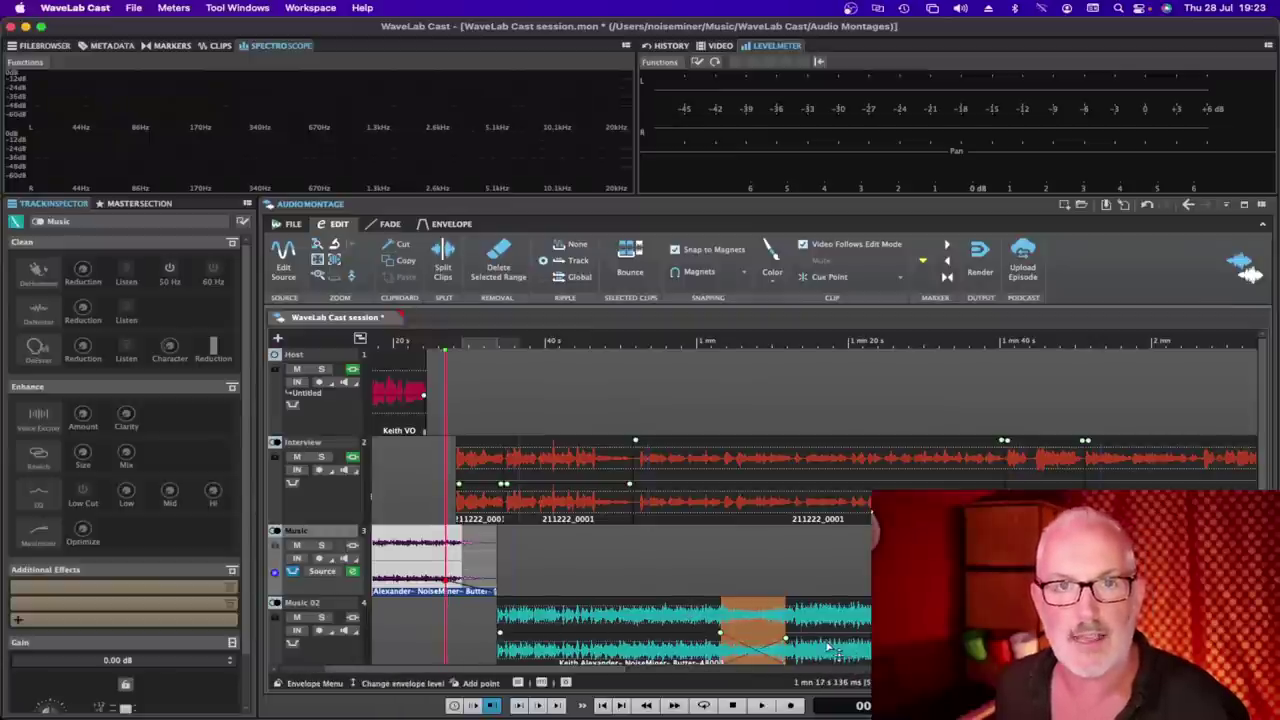
left_click(831, 663)
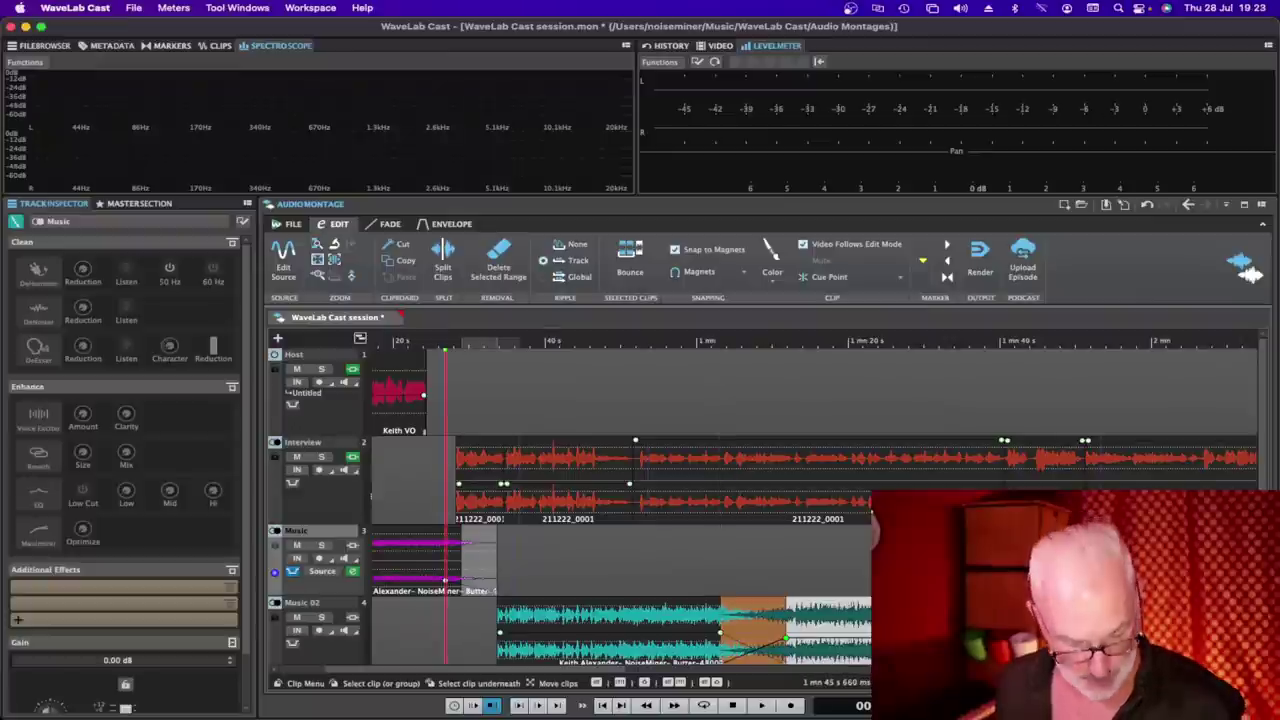
key("Delete")
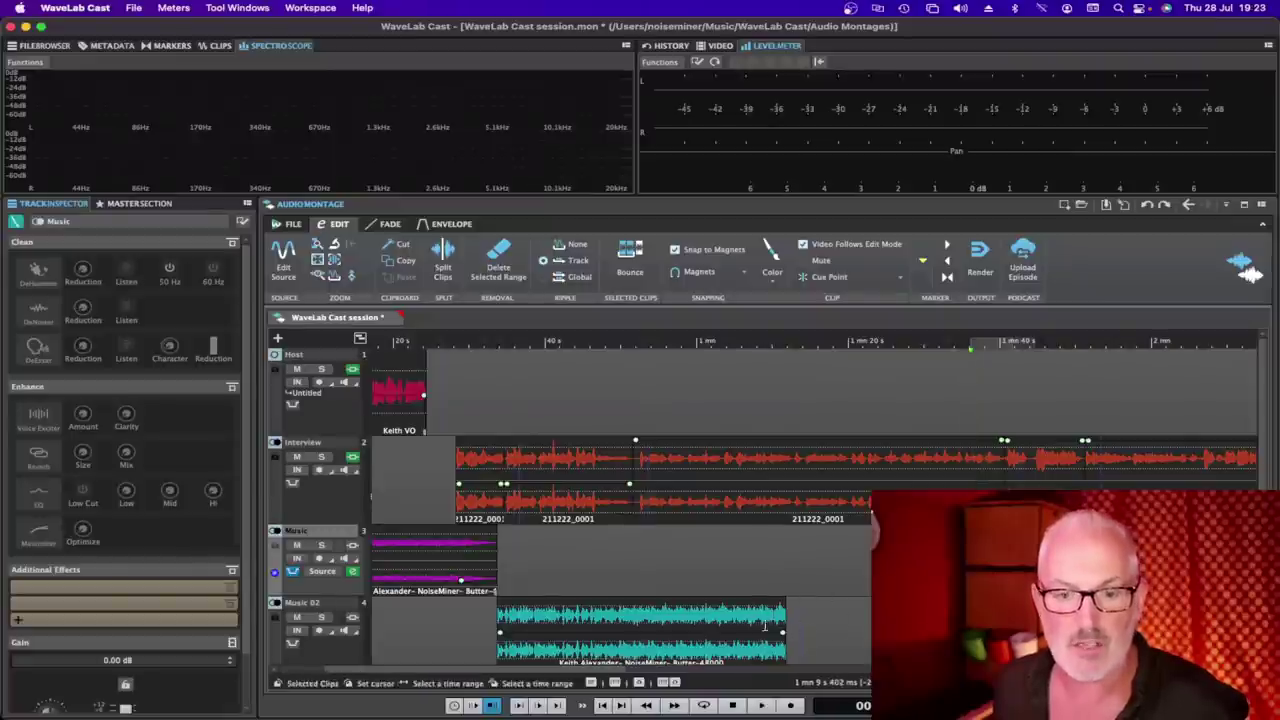
Return a music clip to the Music track, lengthen its fade-in, and fade out Music 02's end
left_click_drag(980, 587, 829, 589)
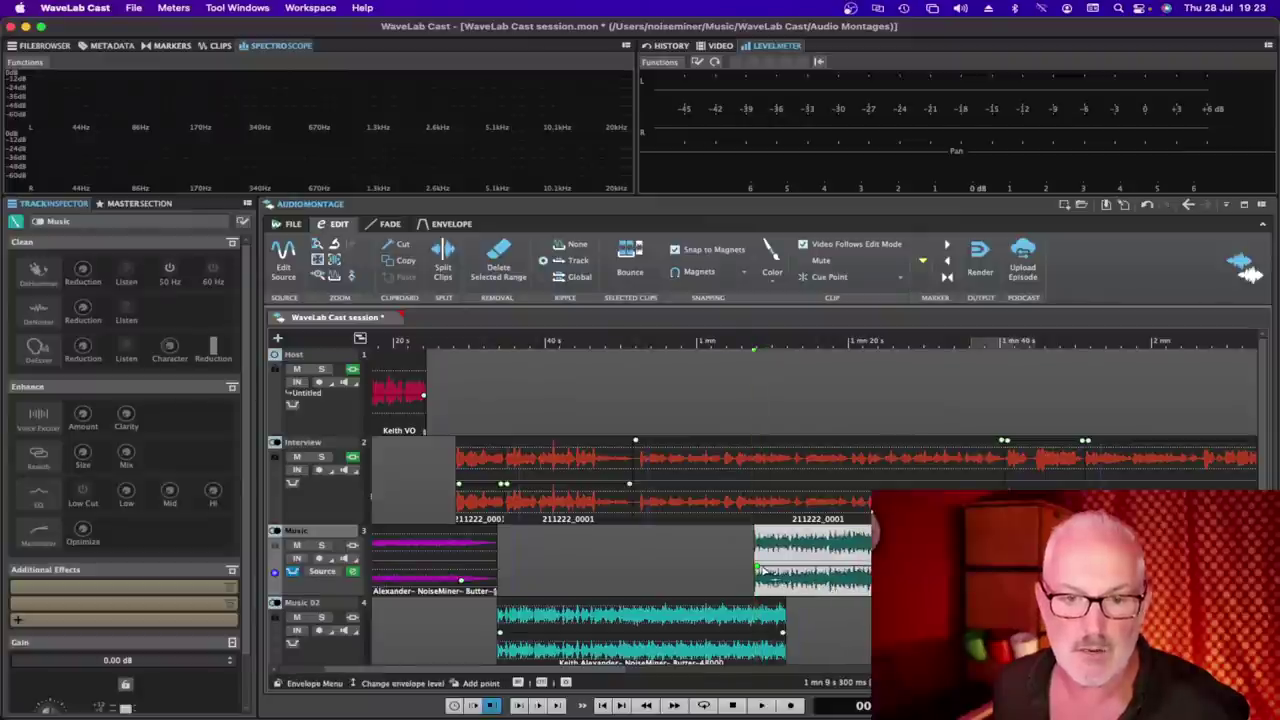
left_click_drag(757, 567, 809, 567)
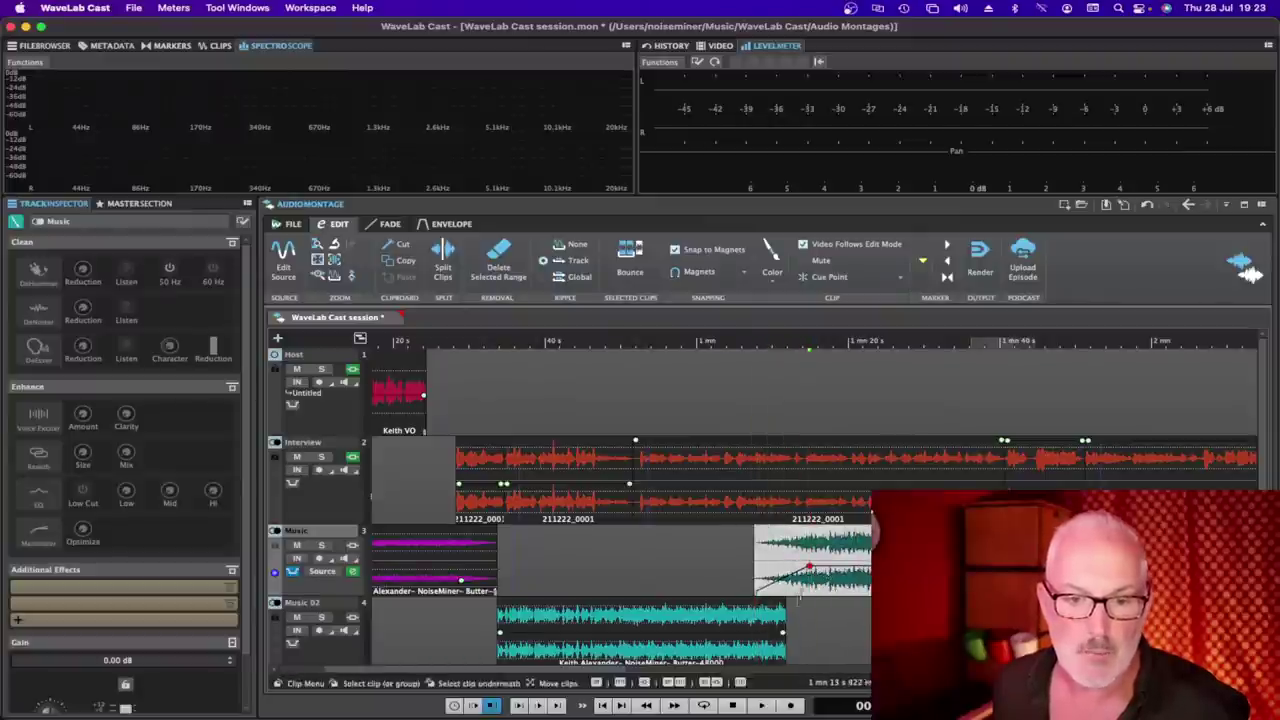
left_click_drag(784, 634, 763, 664)
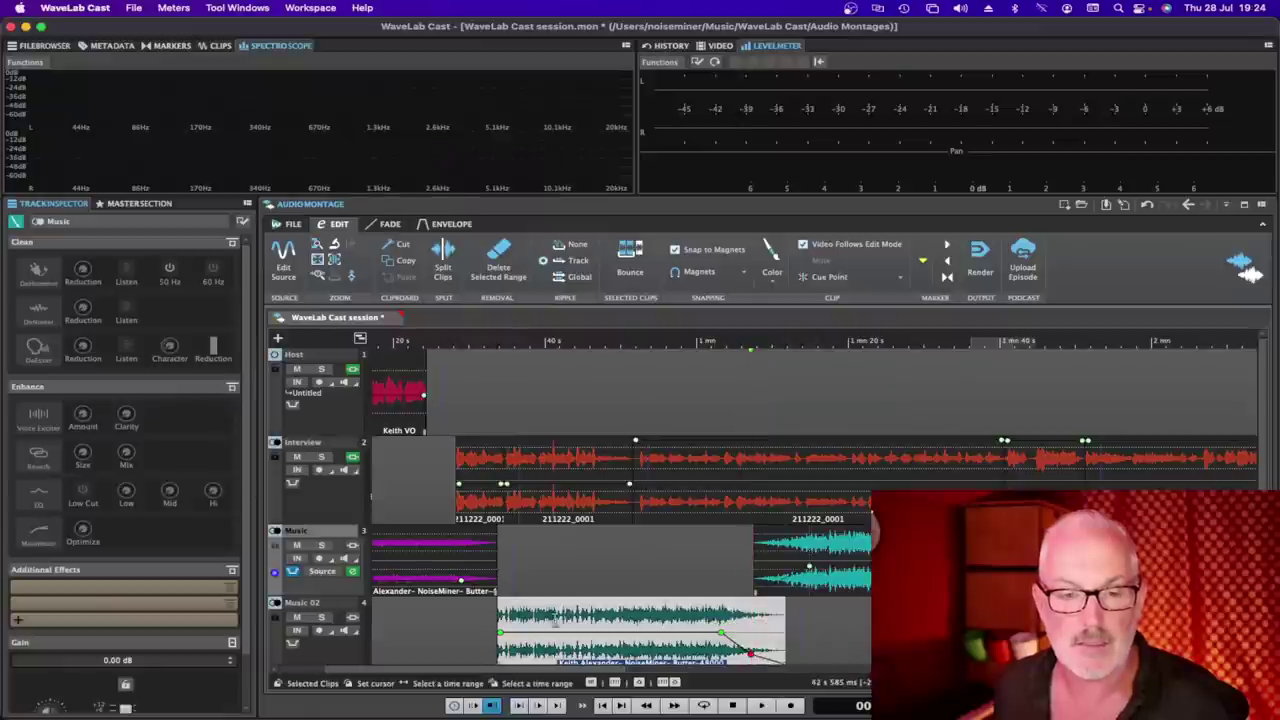
Give Music 02 a 5.7 s fade-in and slide the later Music clip to about 1 min 20 s
left_click_drag(500, 636, 541, 633)
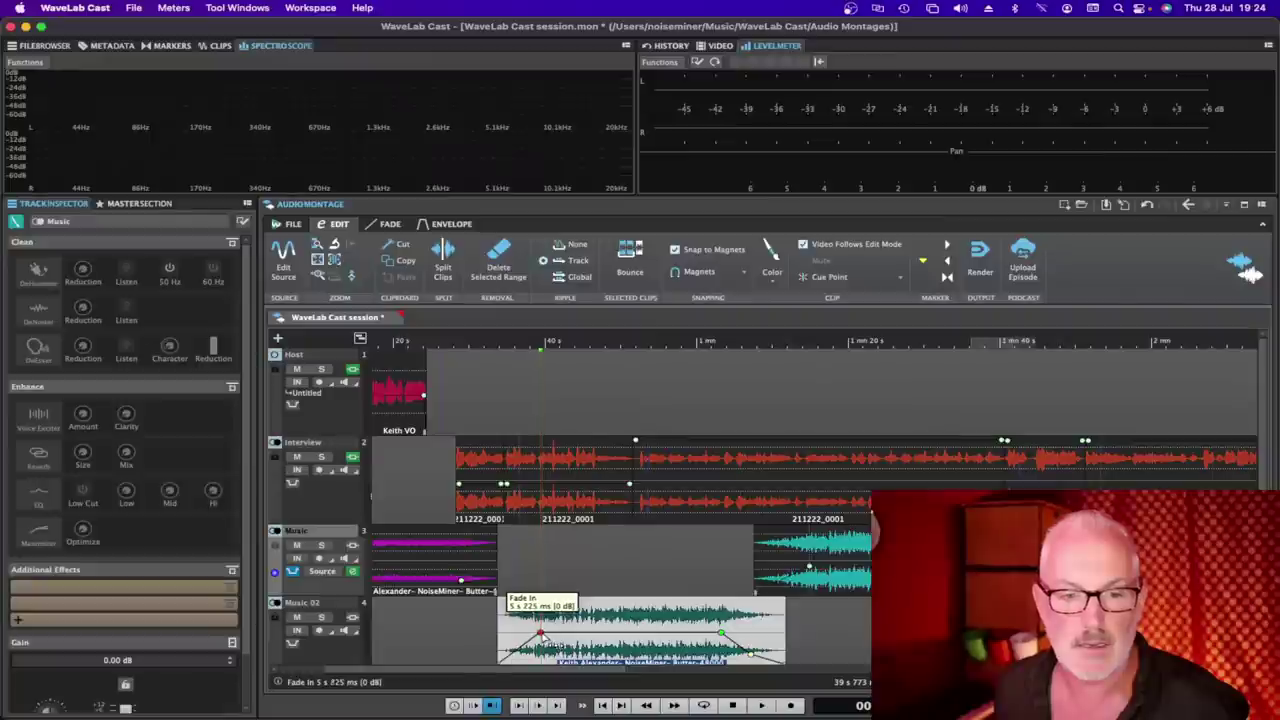
left_click_drag(458, 617, 538, 628)
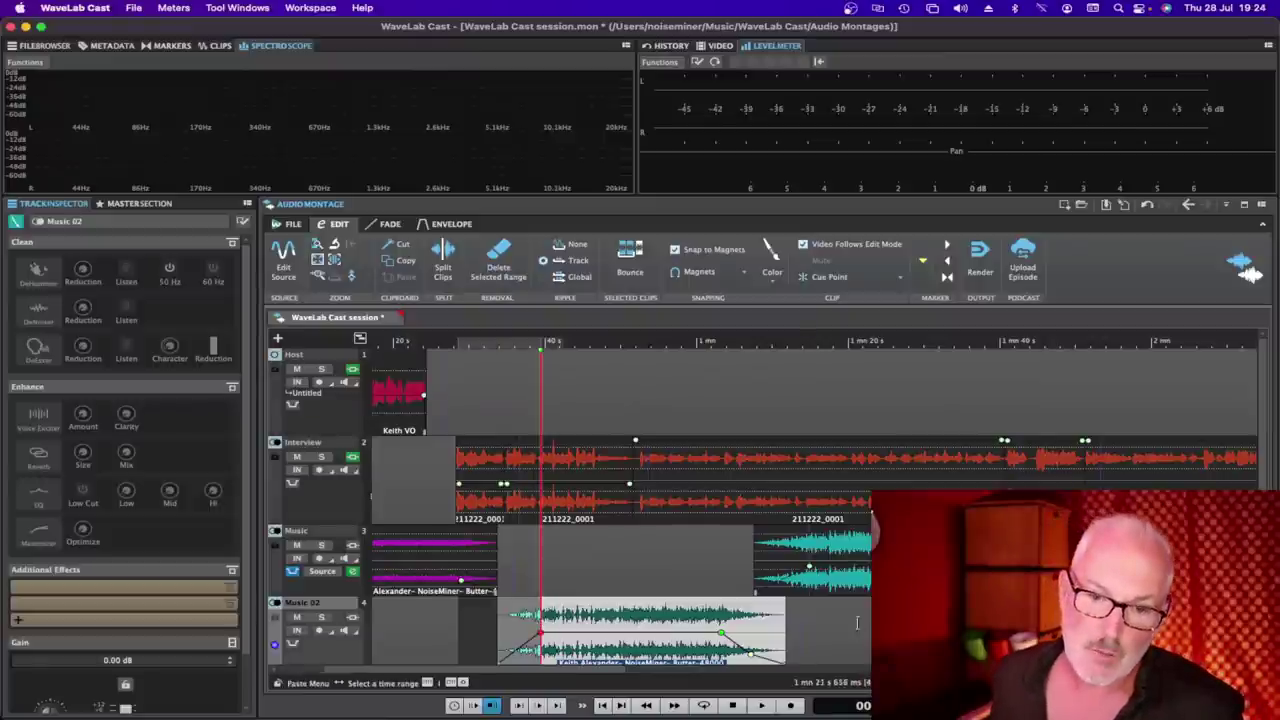
left_click(716, 551)
left_click_drag(716, 551, 833, 565)
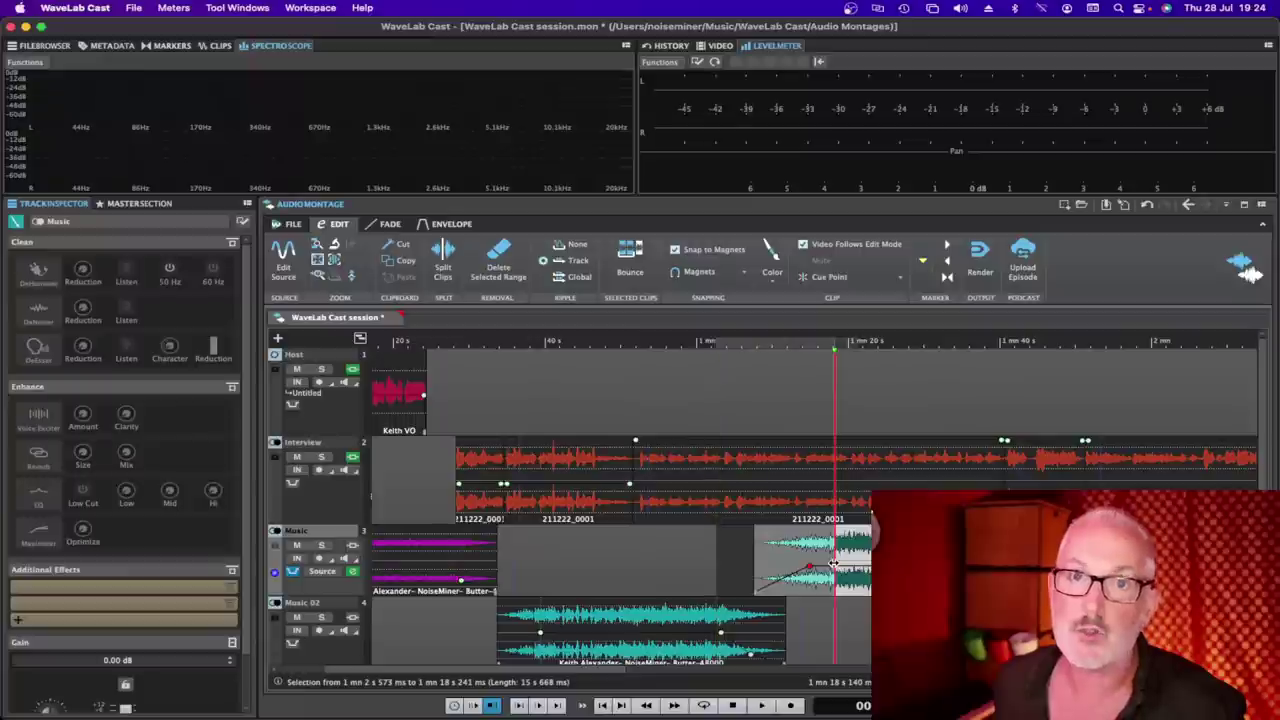
mouse_move(835, 567)
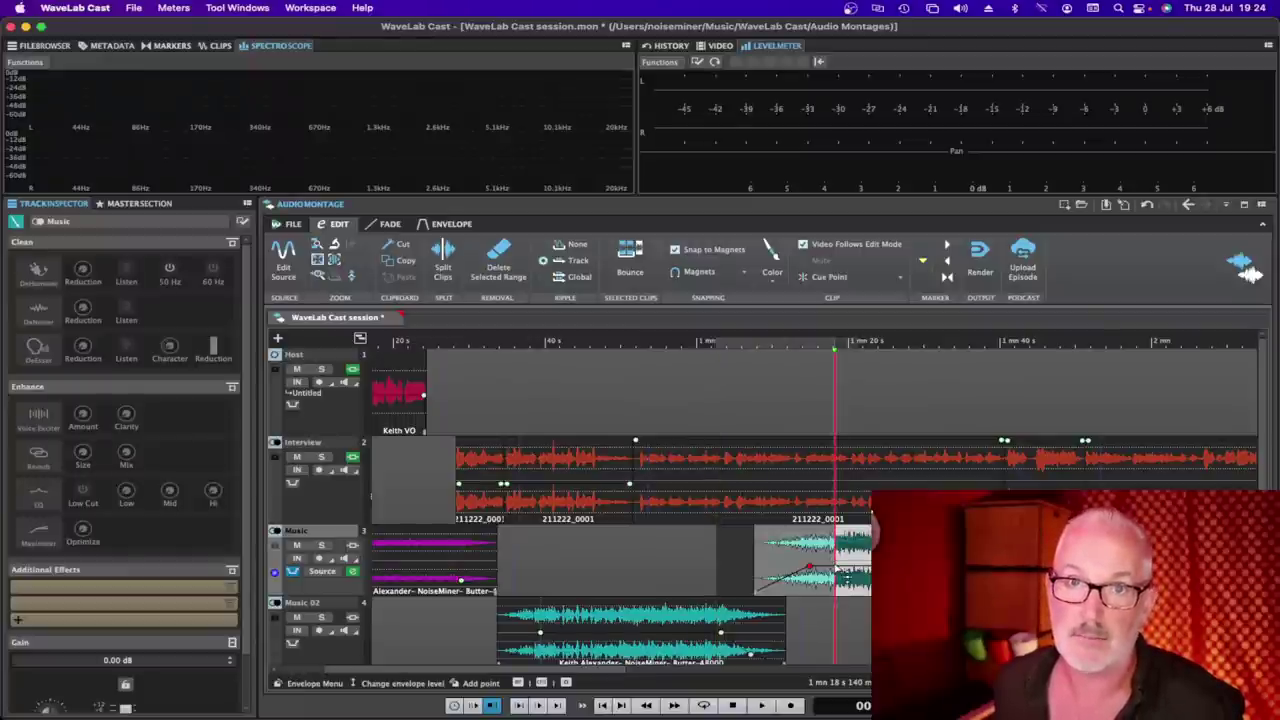
left_click(883, 560)
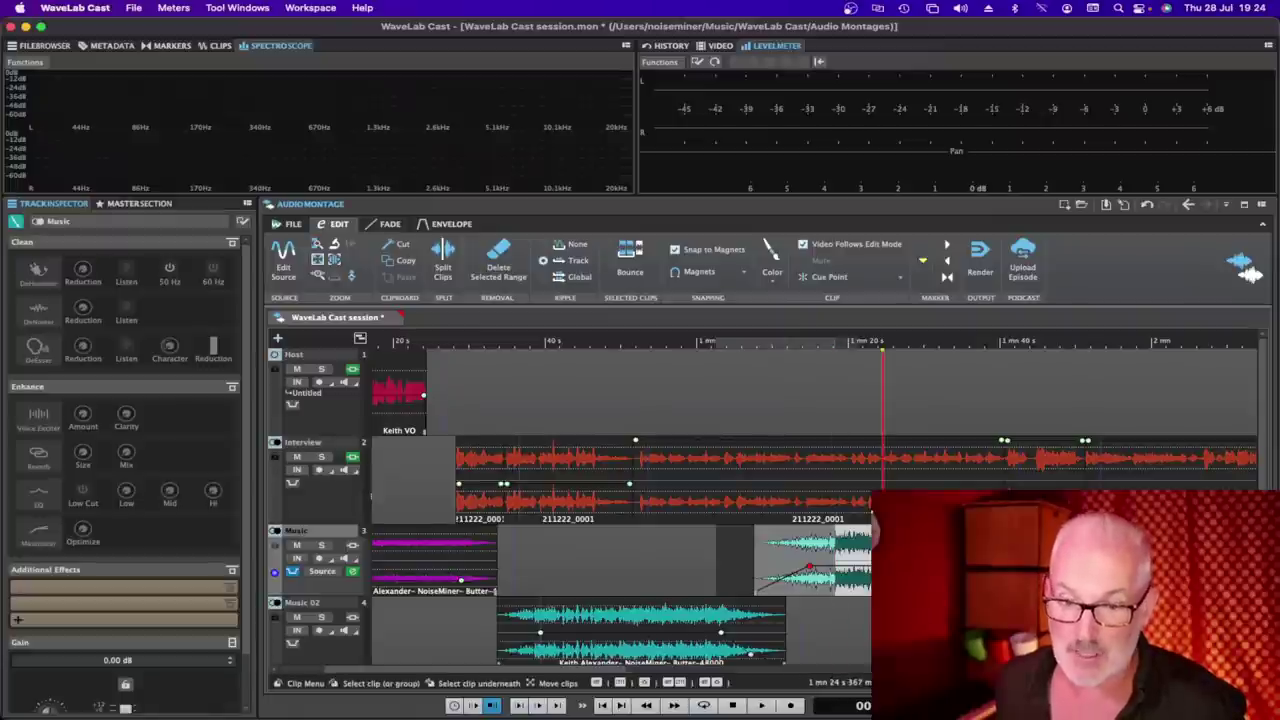
left_click_drag(883, 560, 981, 560)
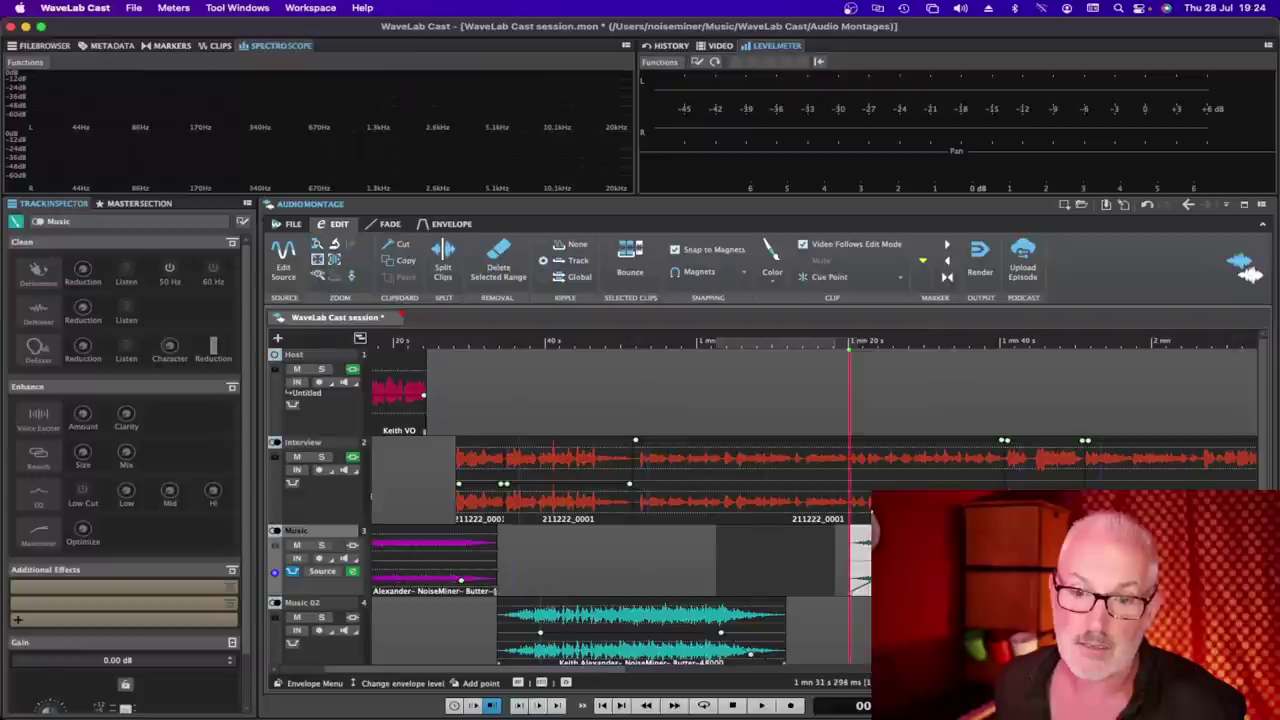
scroll(620, 500, "right", 10)
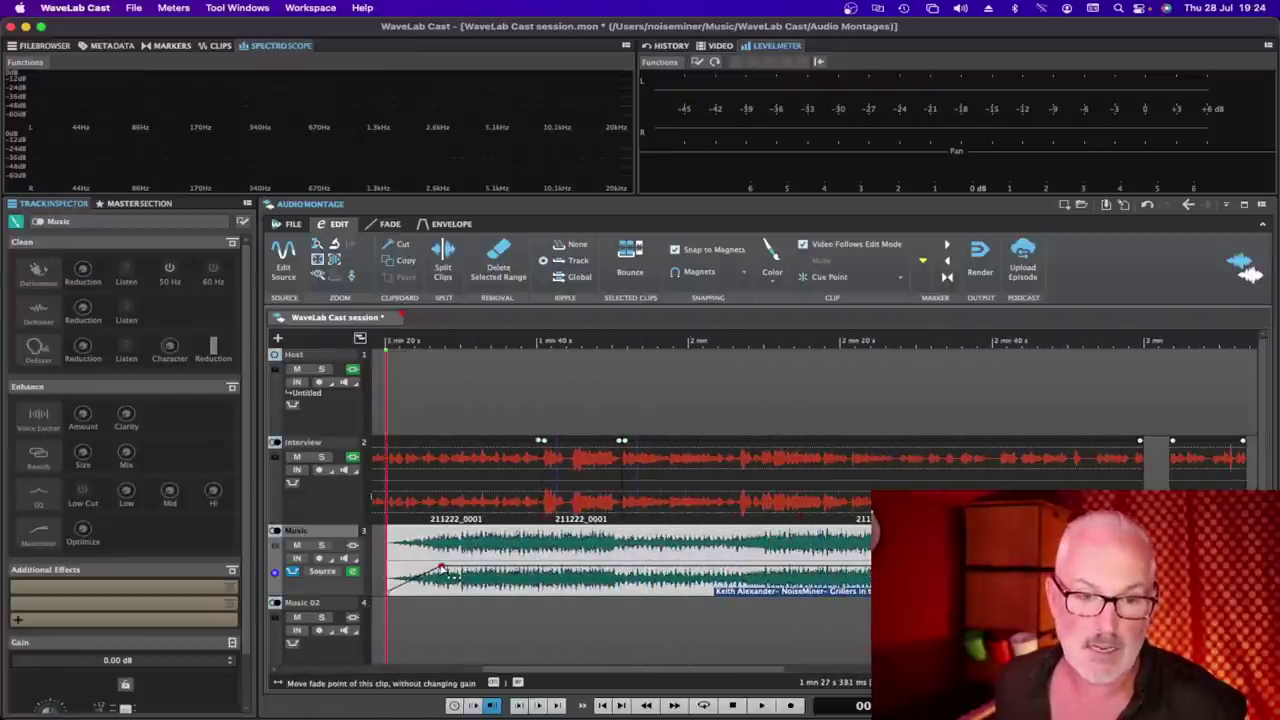
Add two Music envelope points, drop the first to -8.4 dB, and adjust the Interview volume
double_click(503, 567)
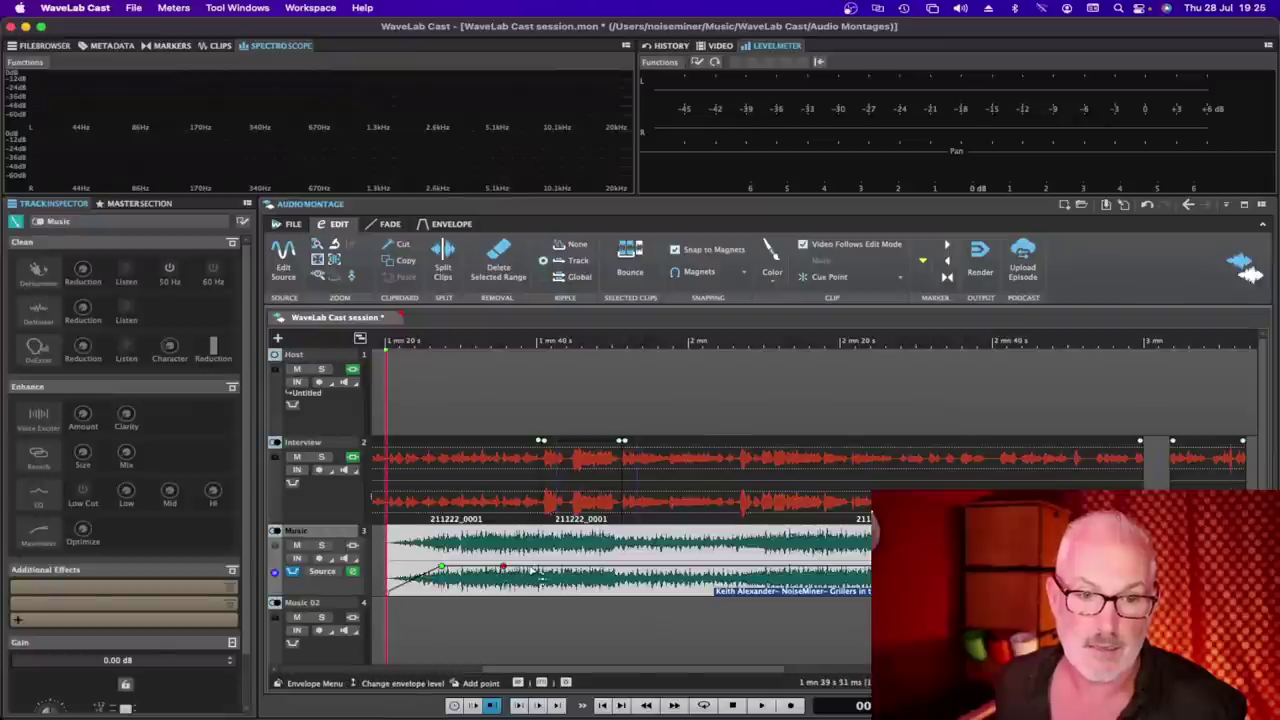
double_click(571, 567)
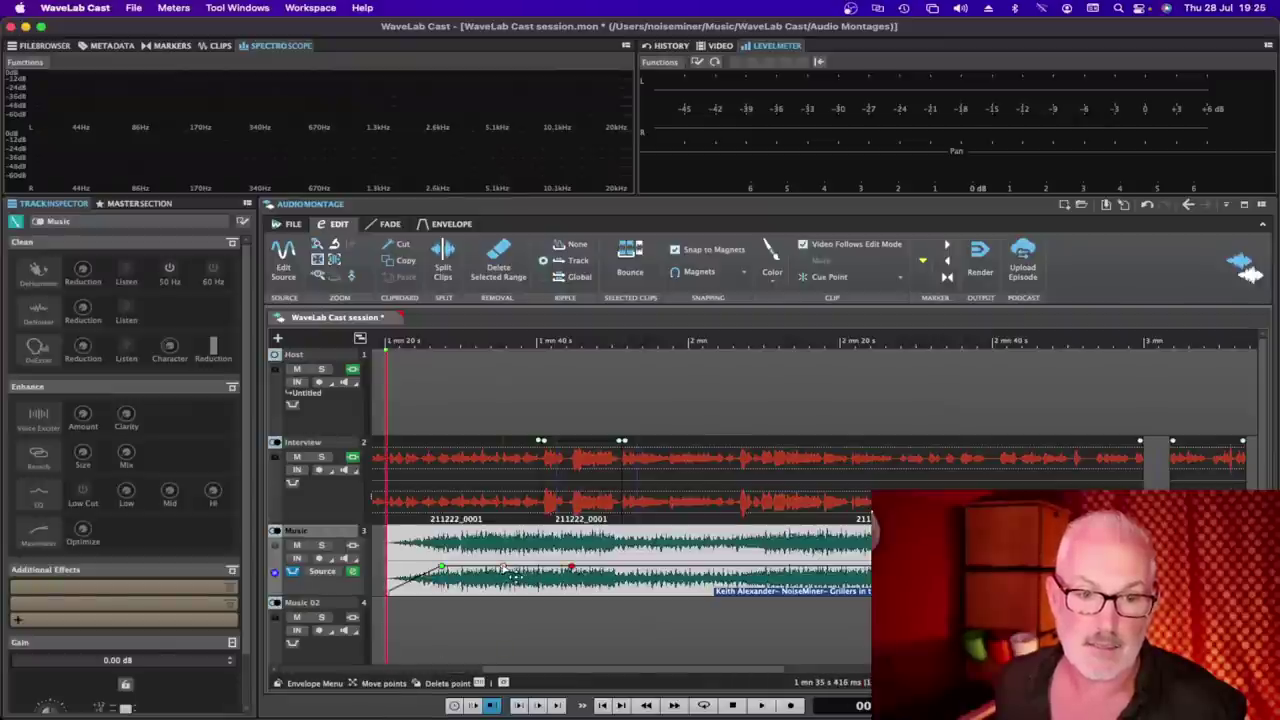
left_click_drag(504, 568, 470, 594)
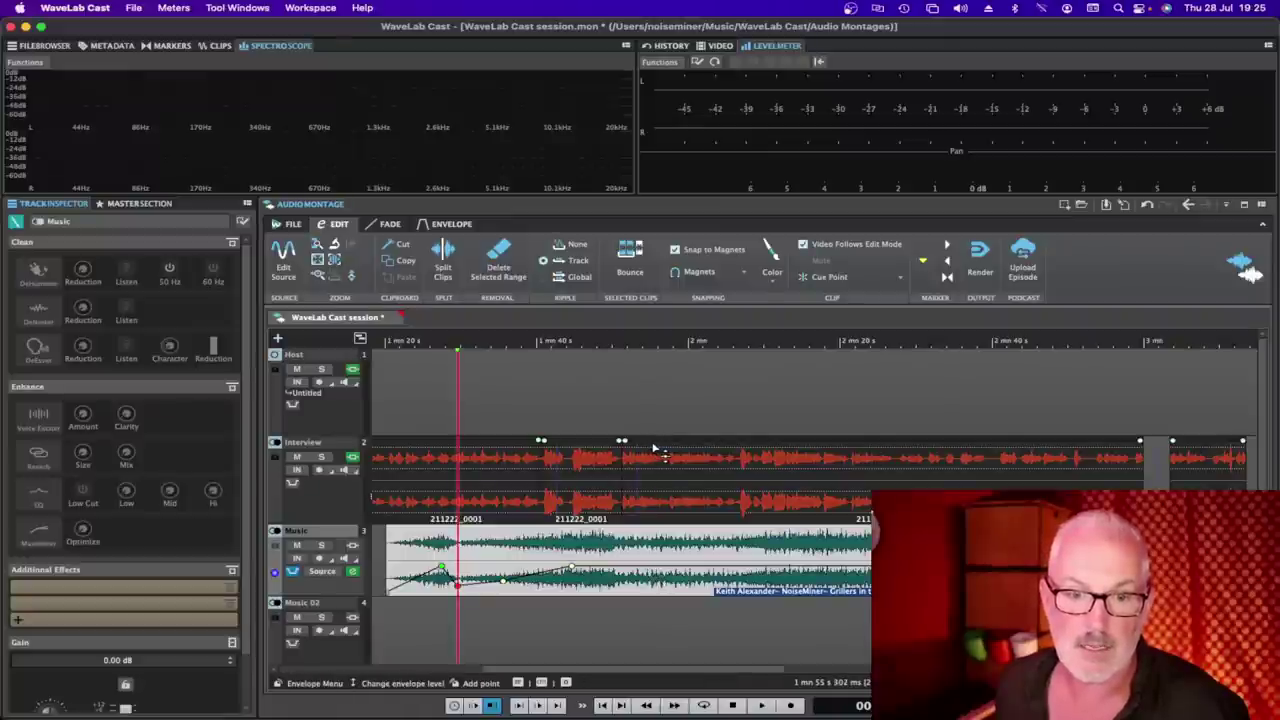
mouse_move(655, 449)
left_mouse_down()
mouse_move(657, 515)
mouse_move(654, 452)
left_mouse_up()
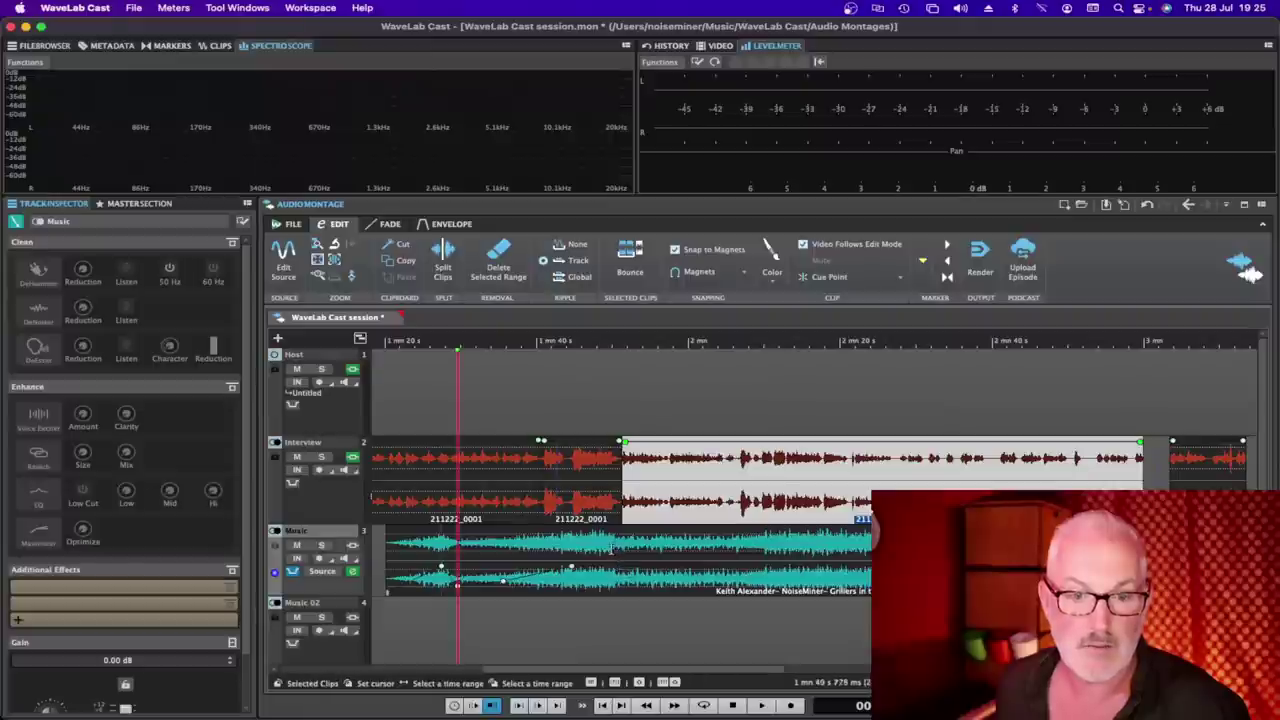
left_click_drag(610, 549, 664, 550)
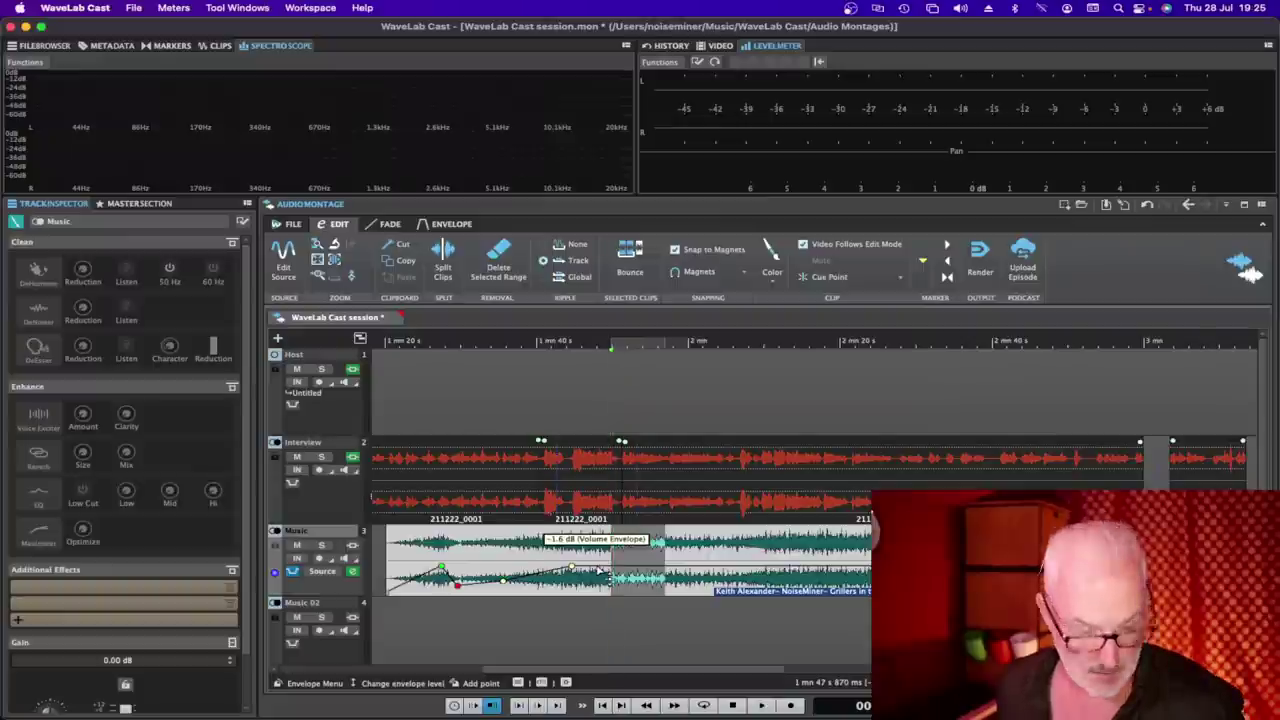
Apply Reset All to the Music clip's volume envelope
right_click(600, 569)
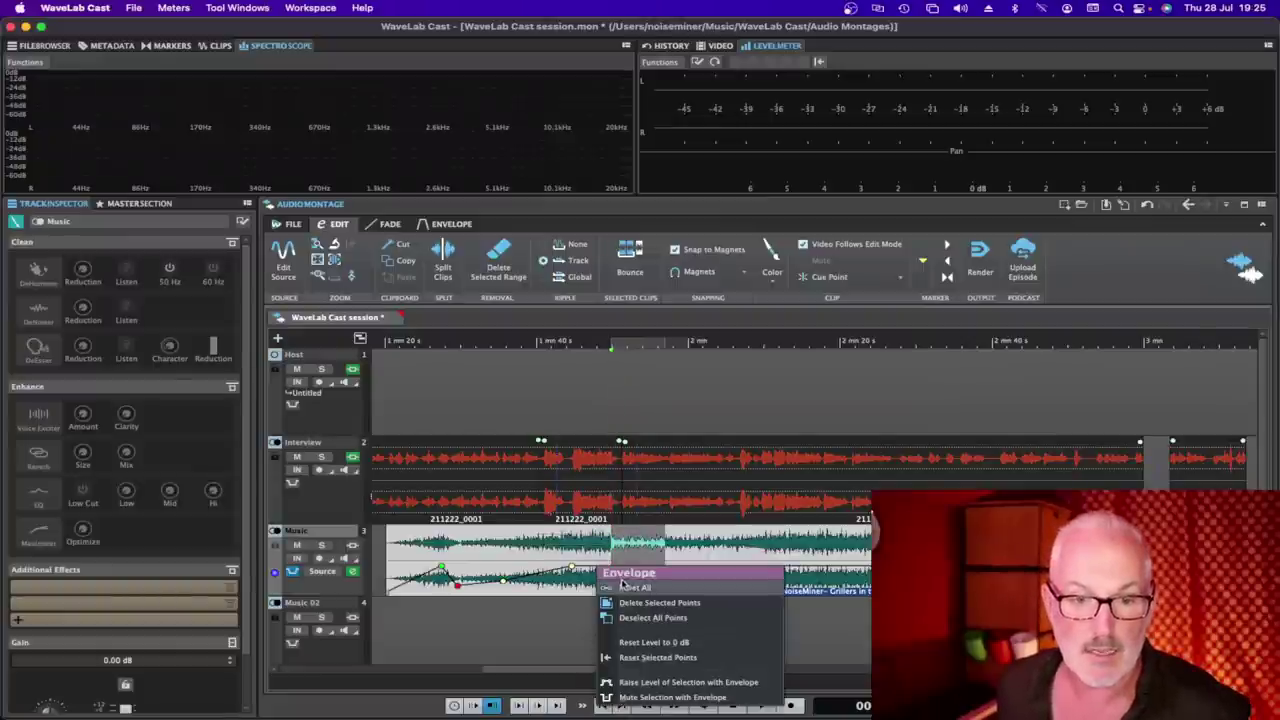
left_click(643, 644)
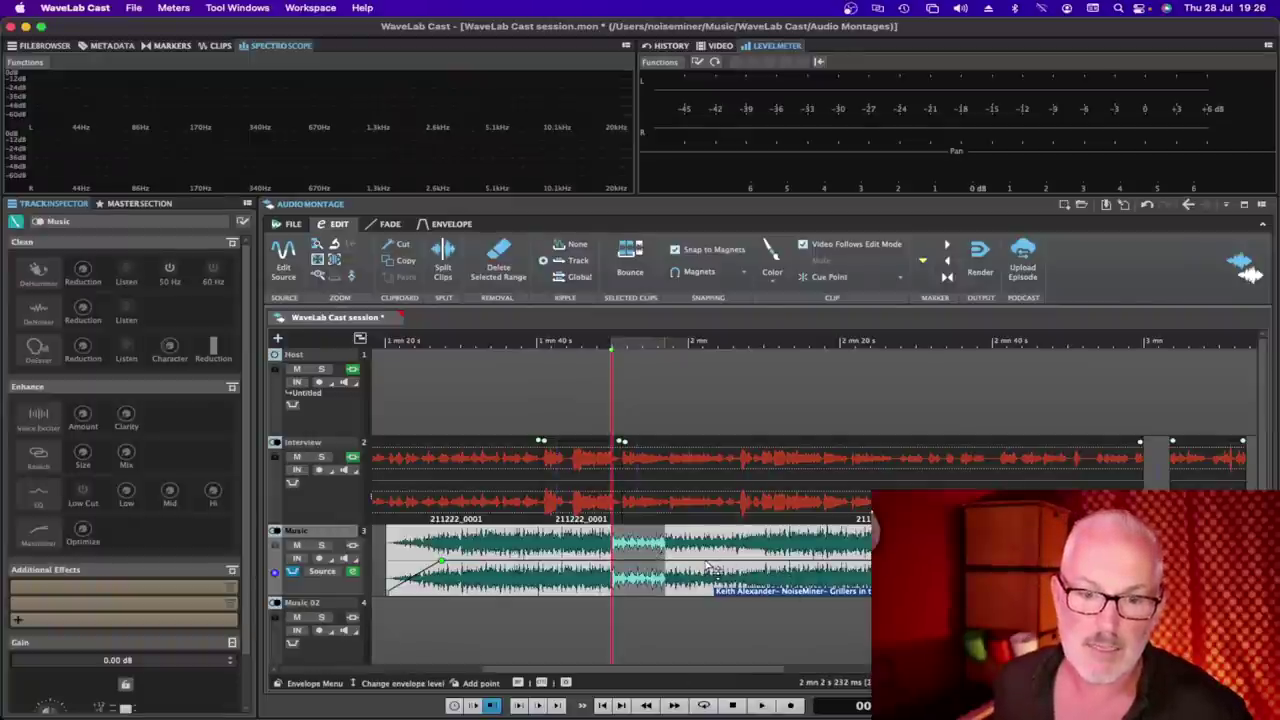
Lower the later Music clip's envelope to about -12.6 dB and open the Music track's Ducker settings
left_click_drag(712, 567, 625, 630)
scroll(700, 592, "left", 3)
scroll(624, 626, "left", 10)
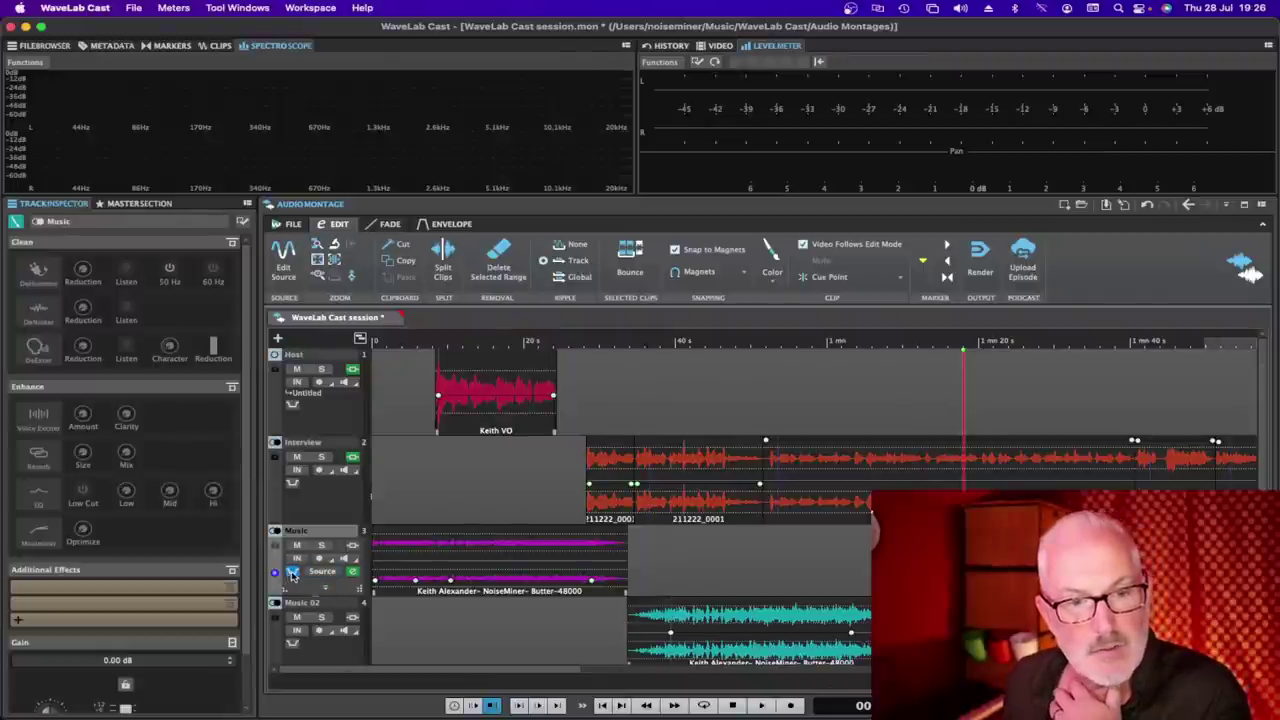
left_click(352, 573)
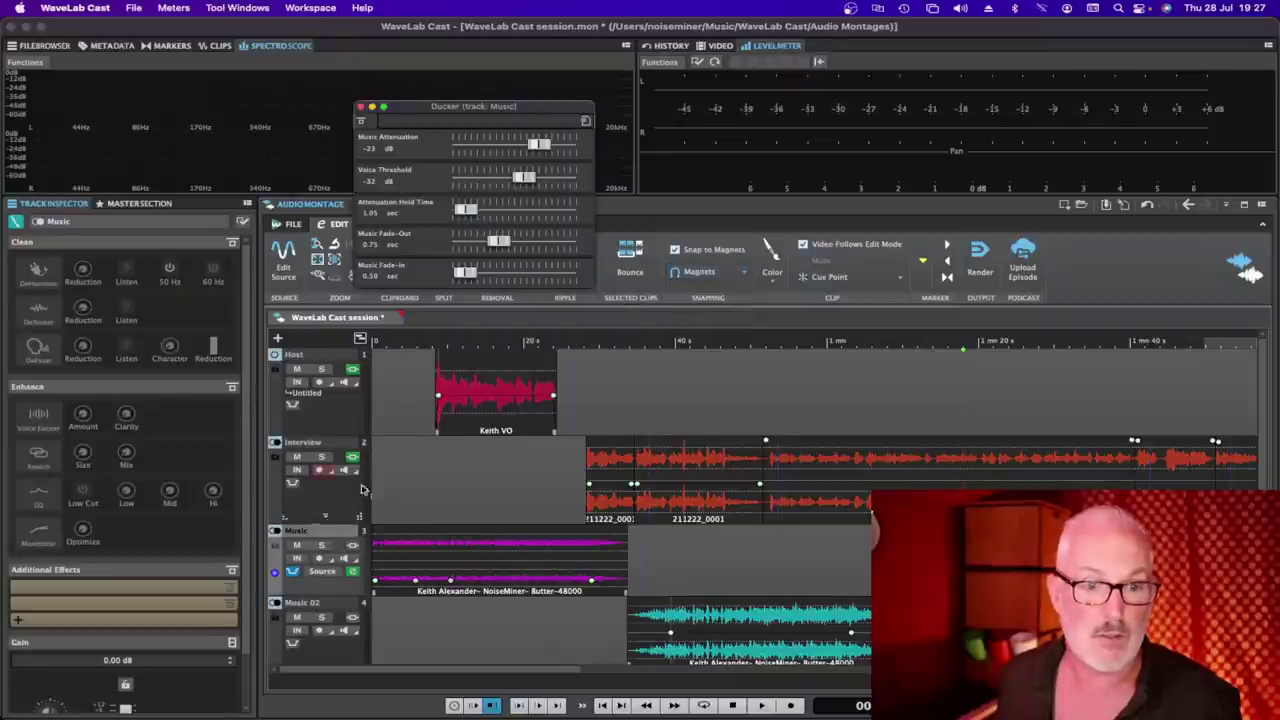
left_click(393, 481)
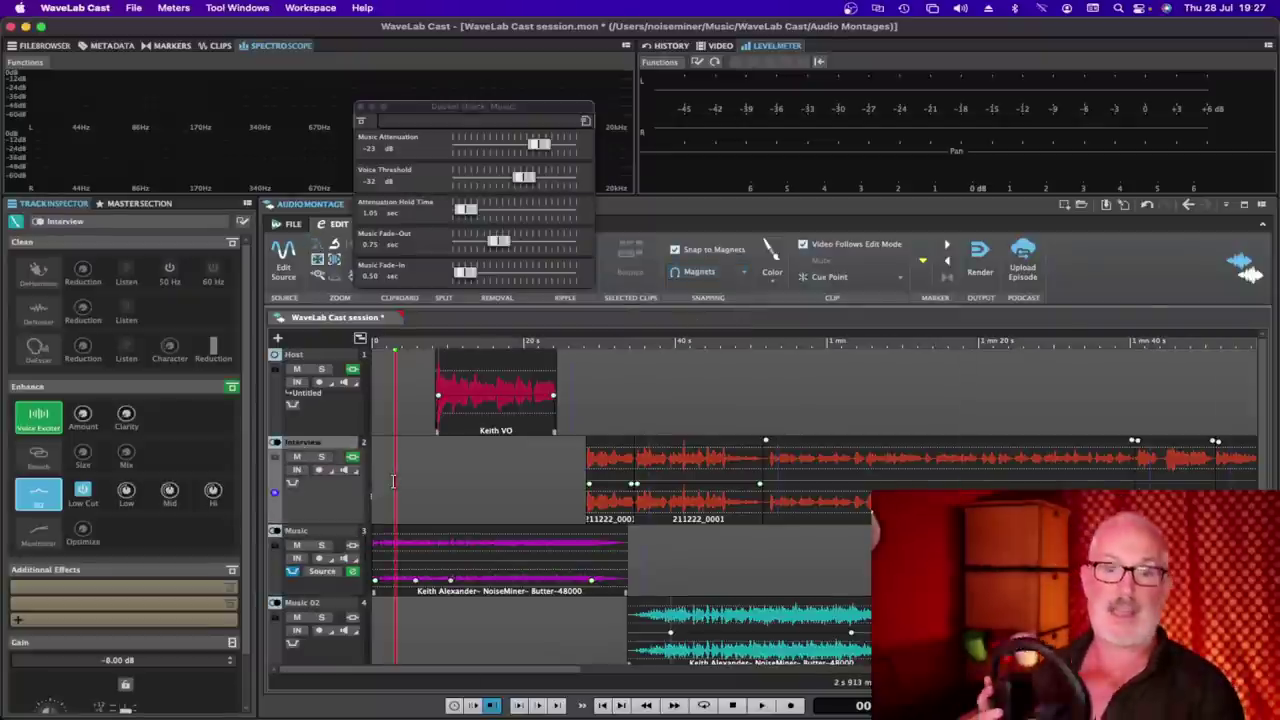
key("space")
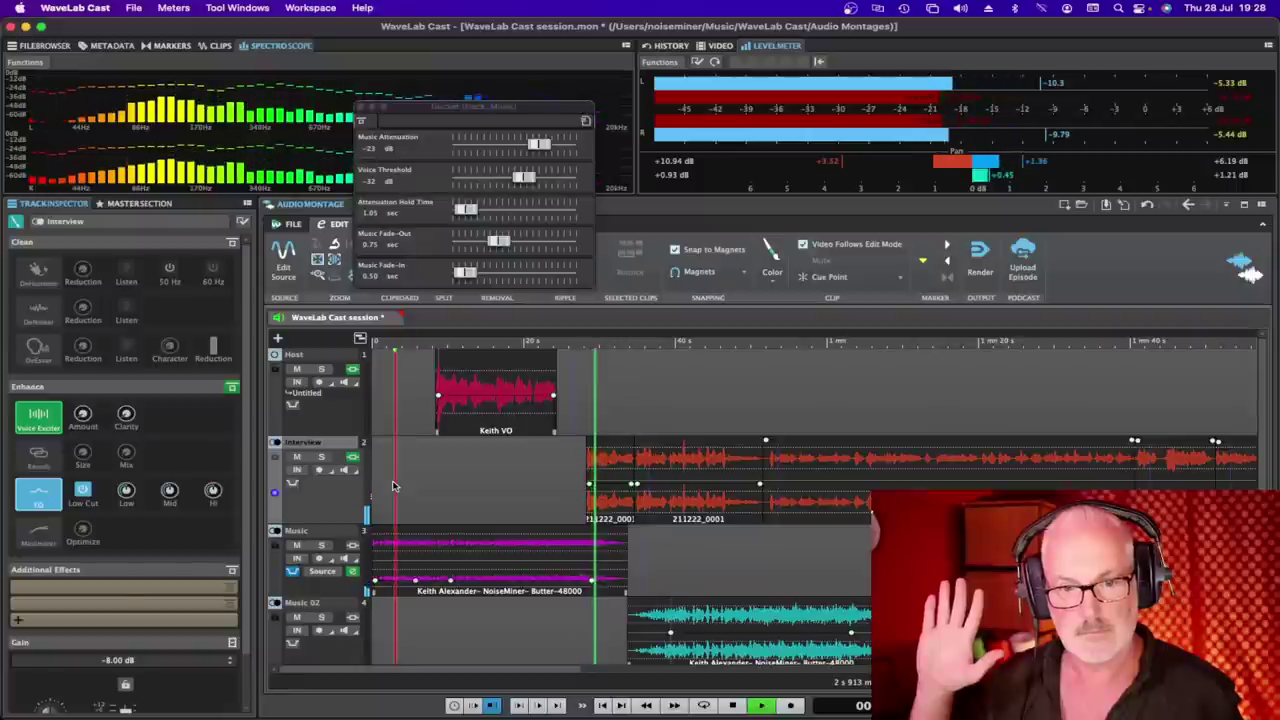
key("space")
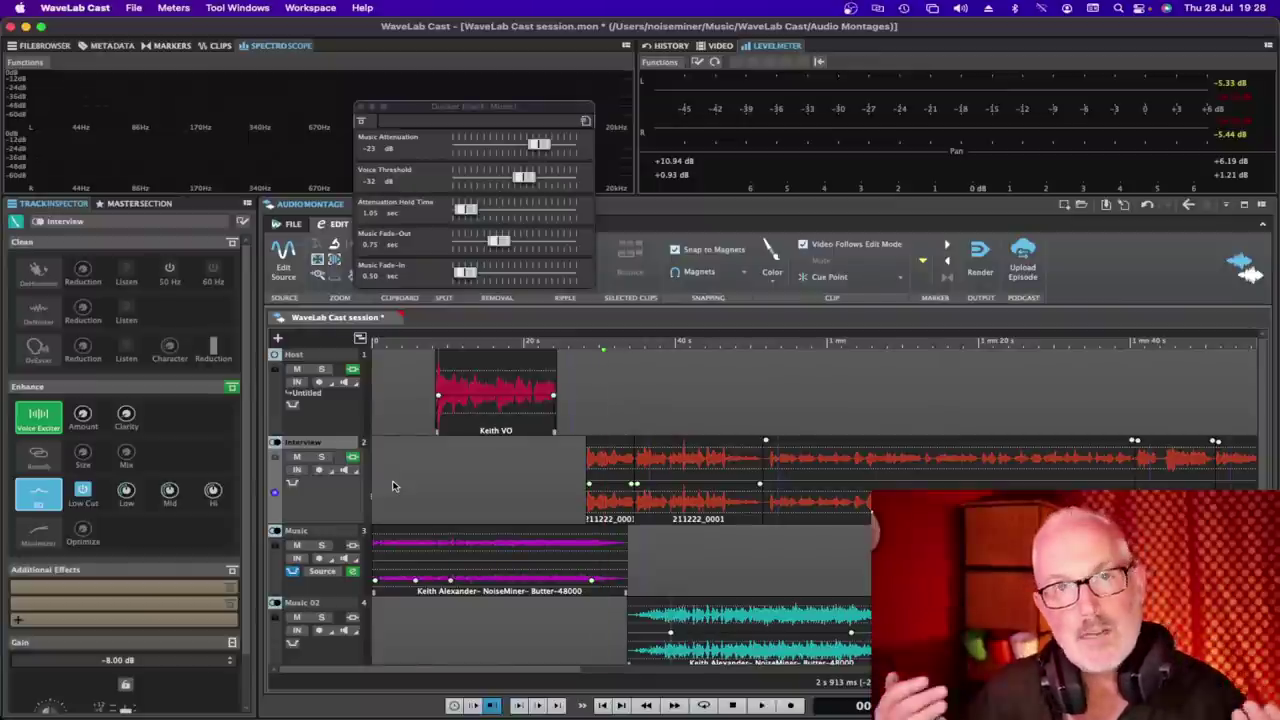
left_click(292, 606)
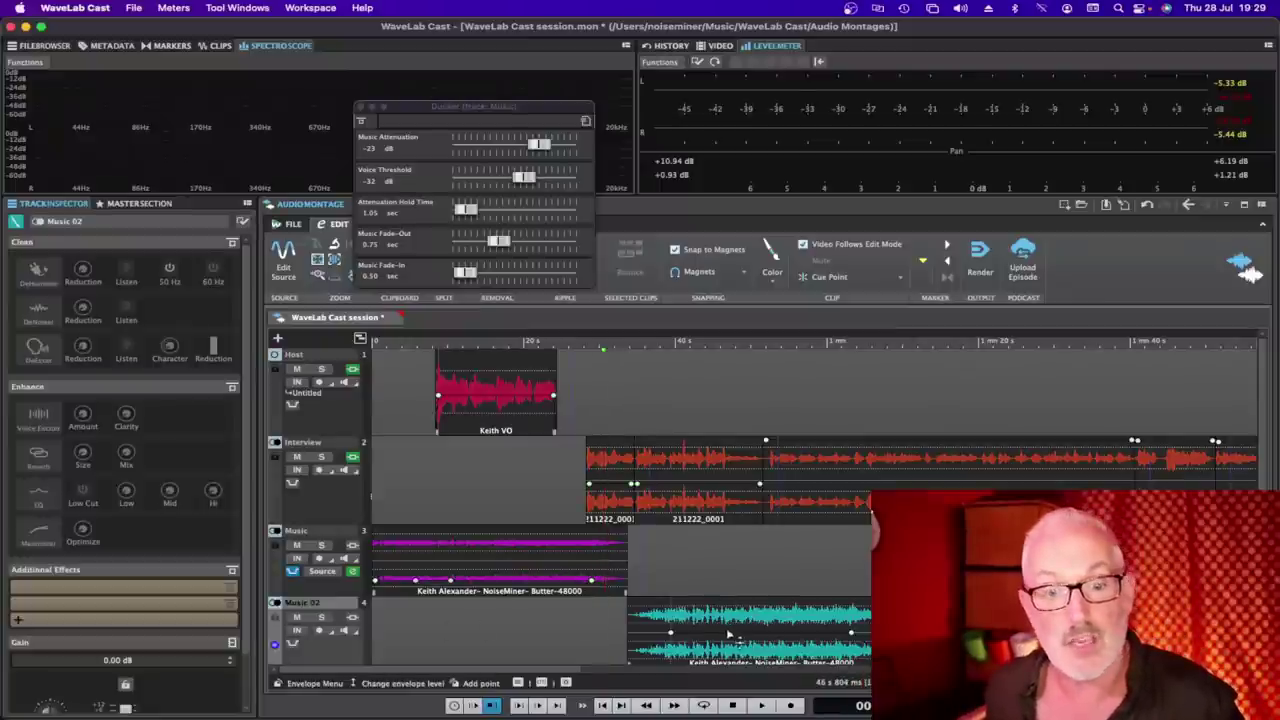
Lower the Music 02 clip to about -7.5 dB and play the montage to check ducking
left_click(766, 650)
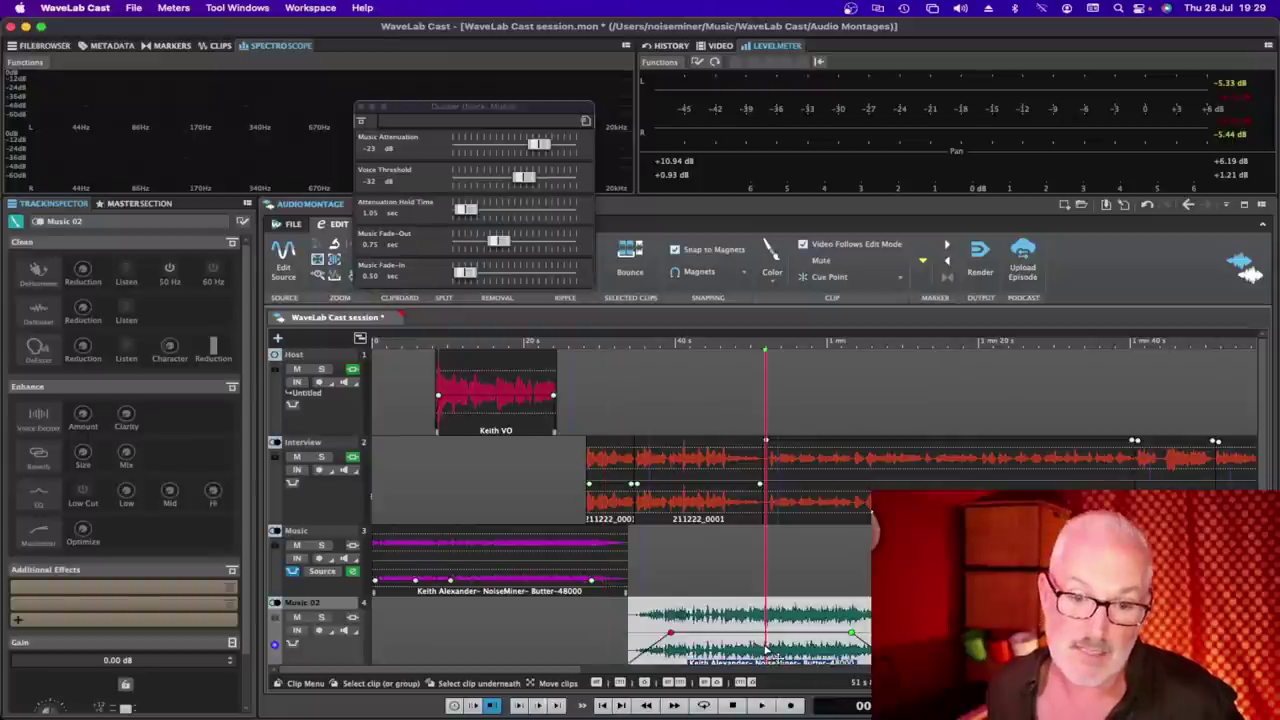
left_click_drag(770, 648, 760, 670)
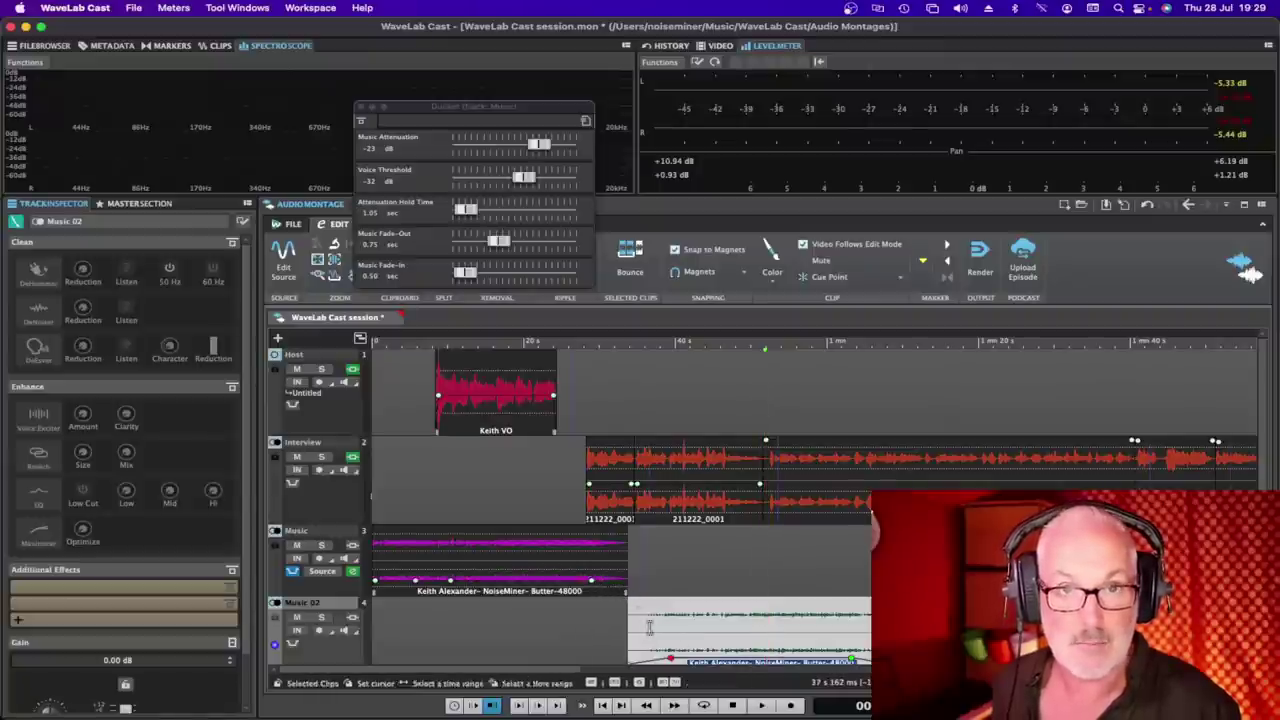
left_click(542, 607)
key("space")
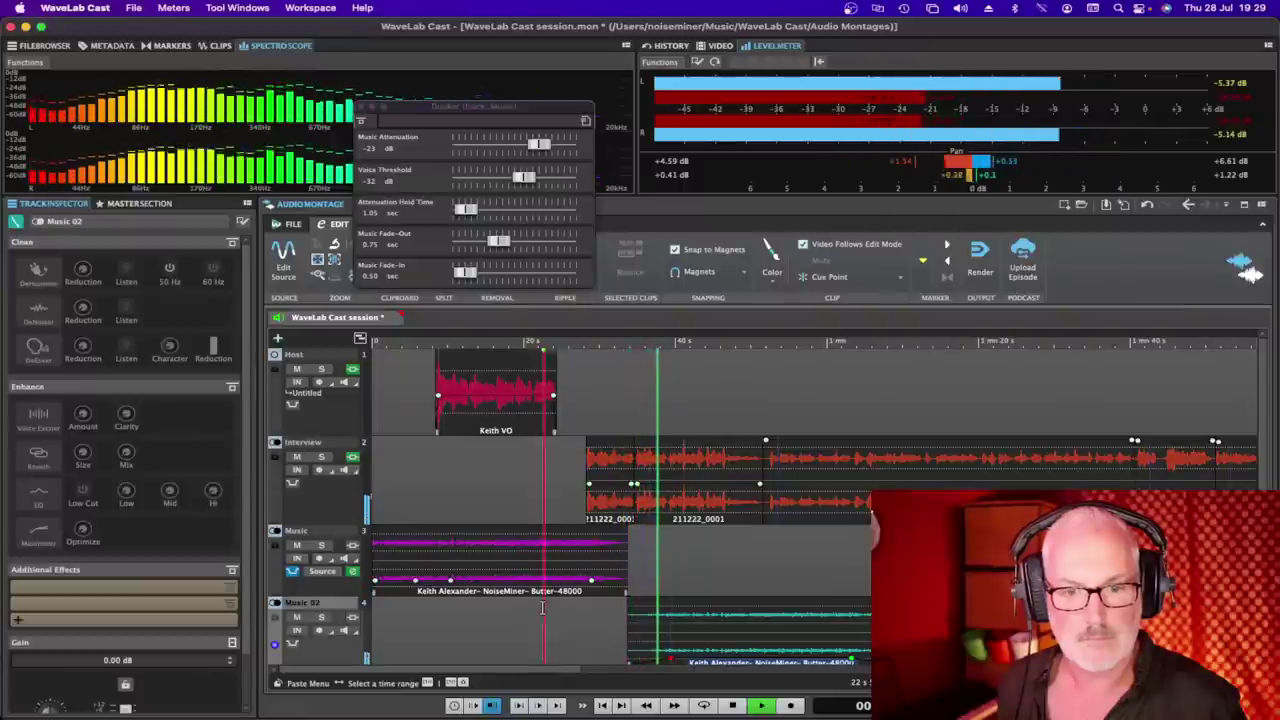
scroll(790, 625, "right", 2)
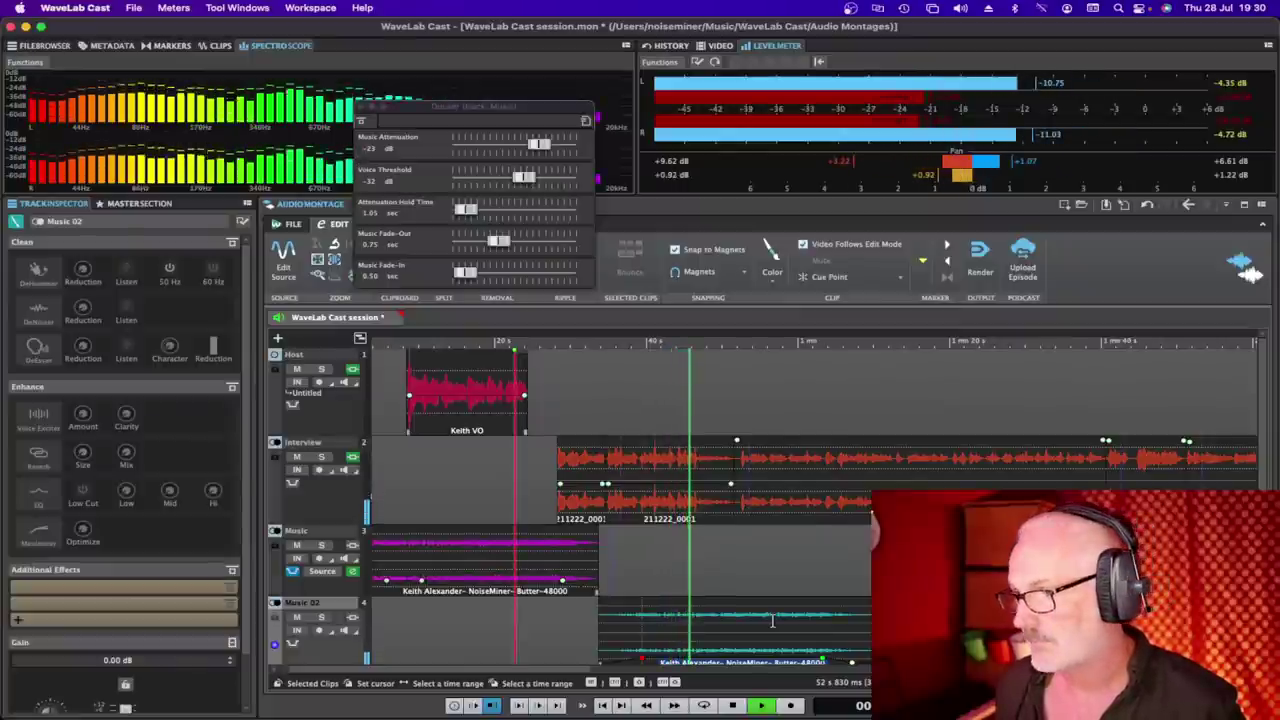
key("space")
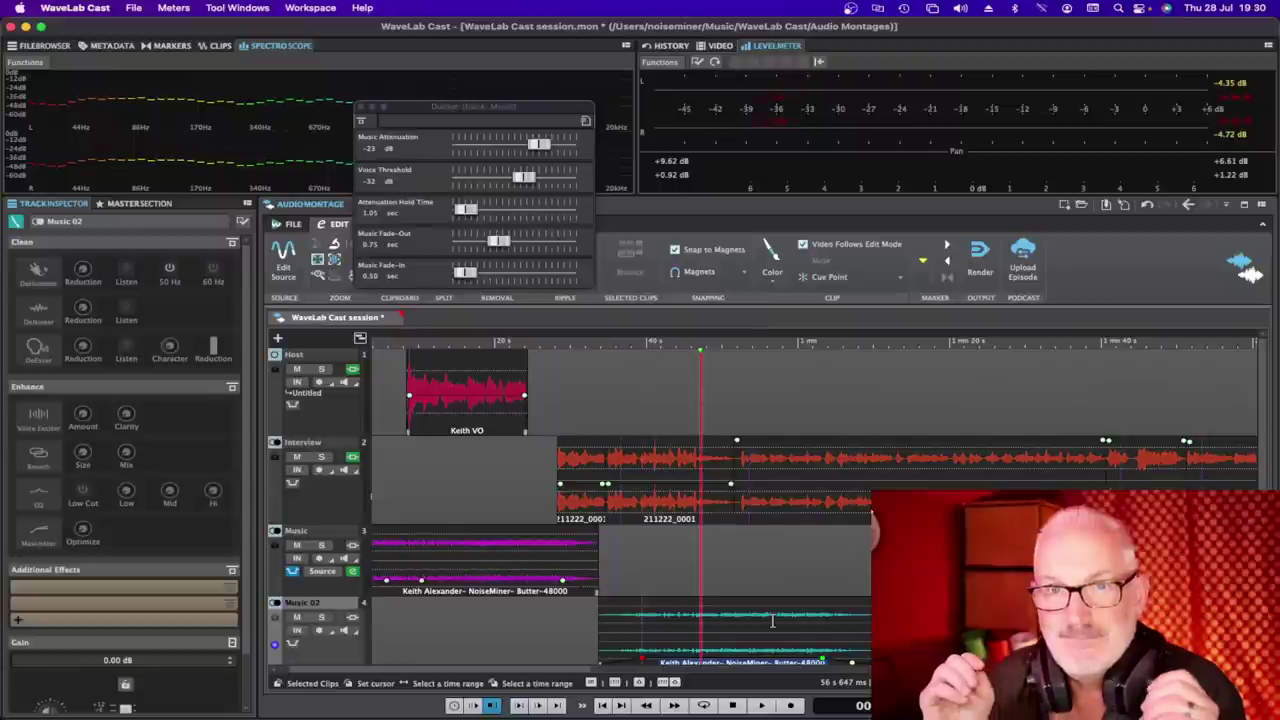
Remove the second music clip and place it on the Music 02 track at 29 s
left_click(722, 651)
key("Delete")
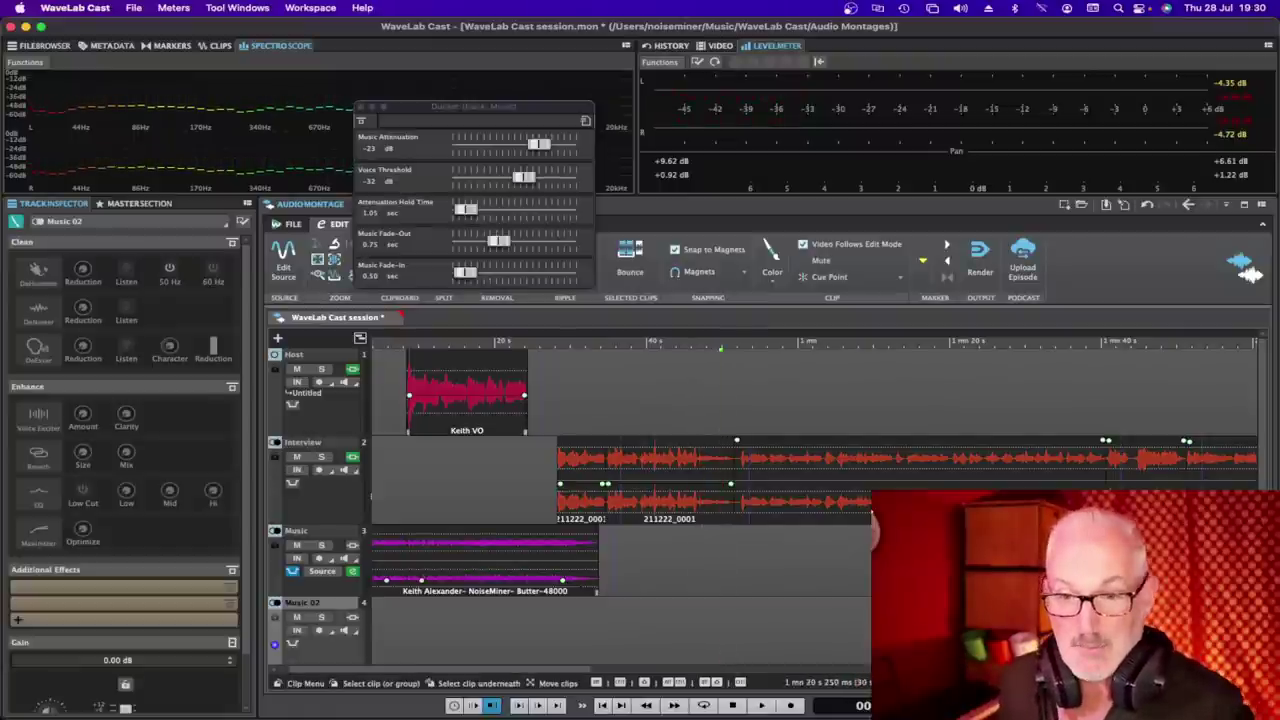
left_click_drag(900, 630, 588, 610)
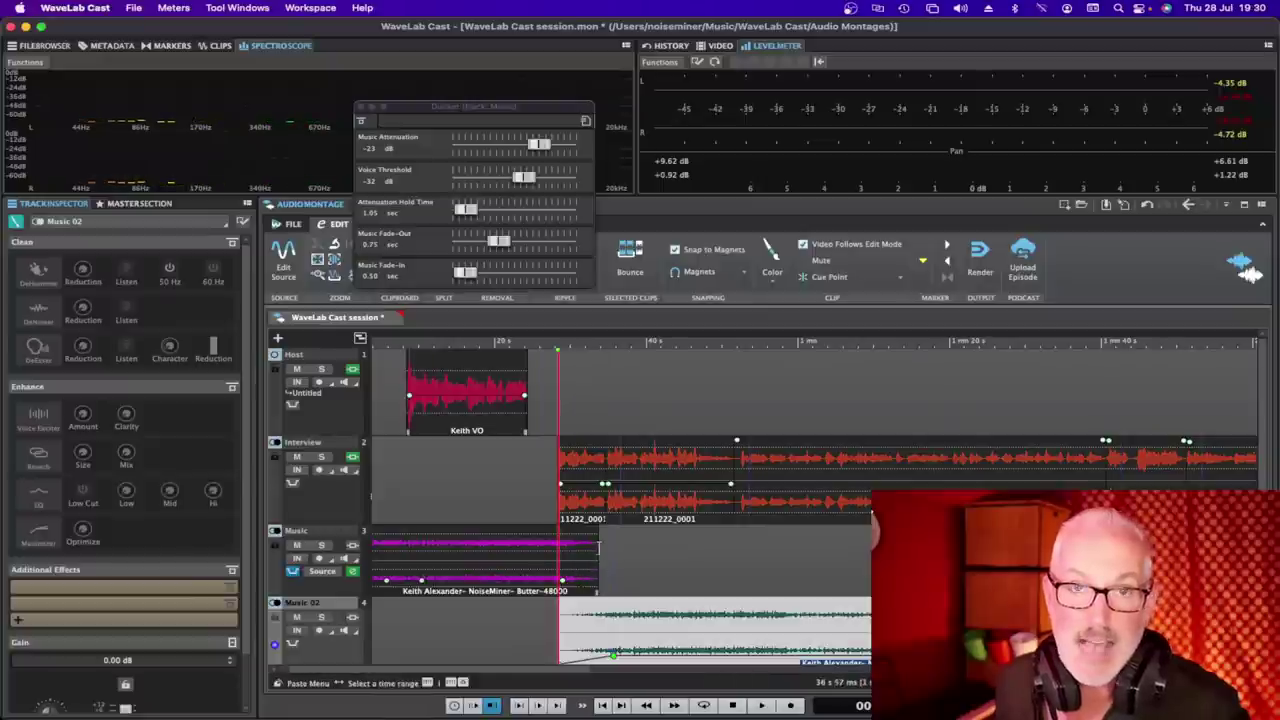
Play the mix and lower the Music 02 clip's volume to -17.8 dB
left_click(512, 545)
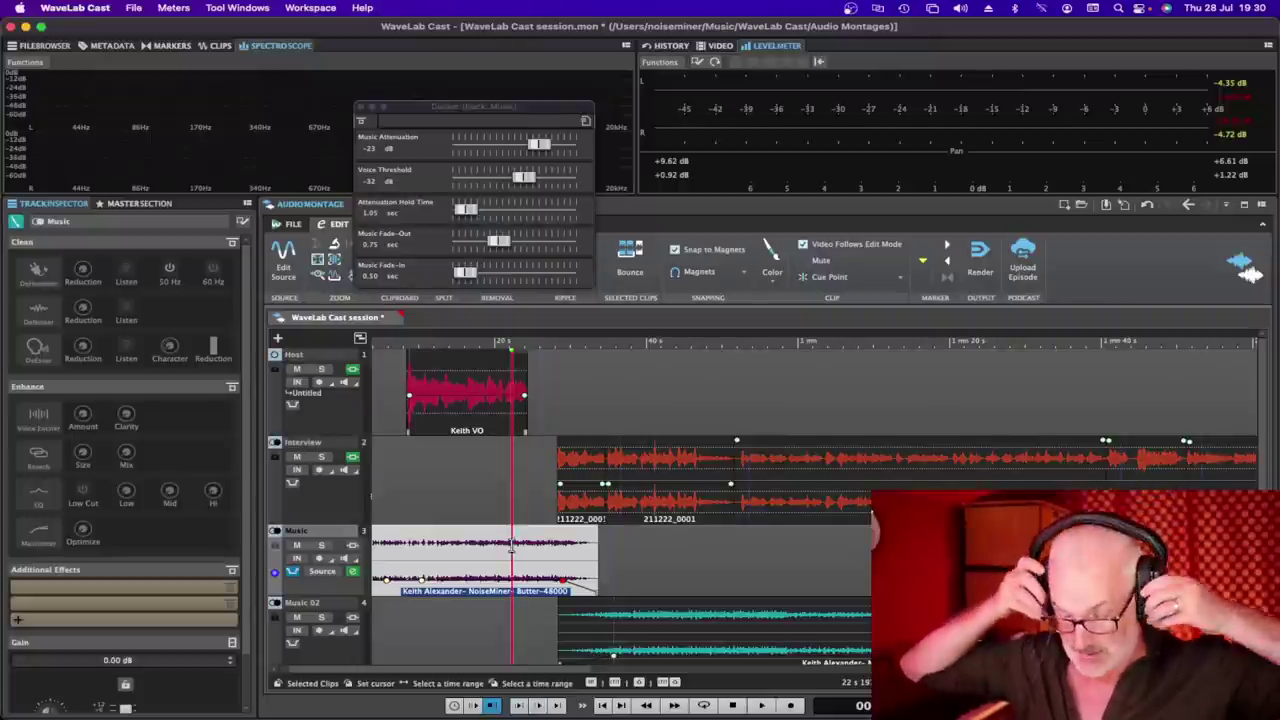
key("space")
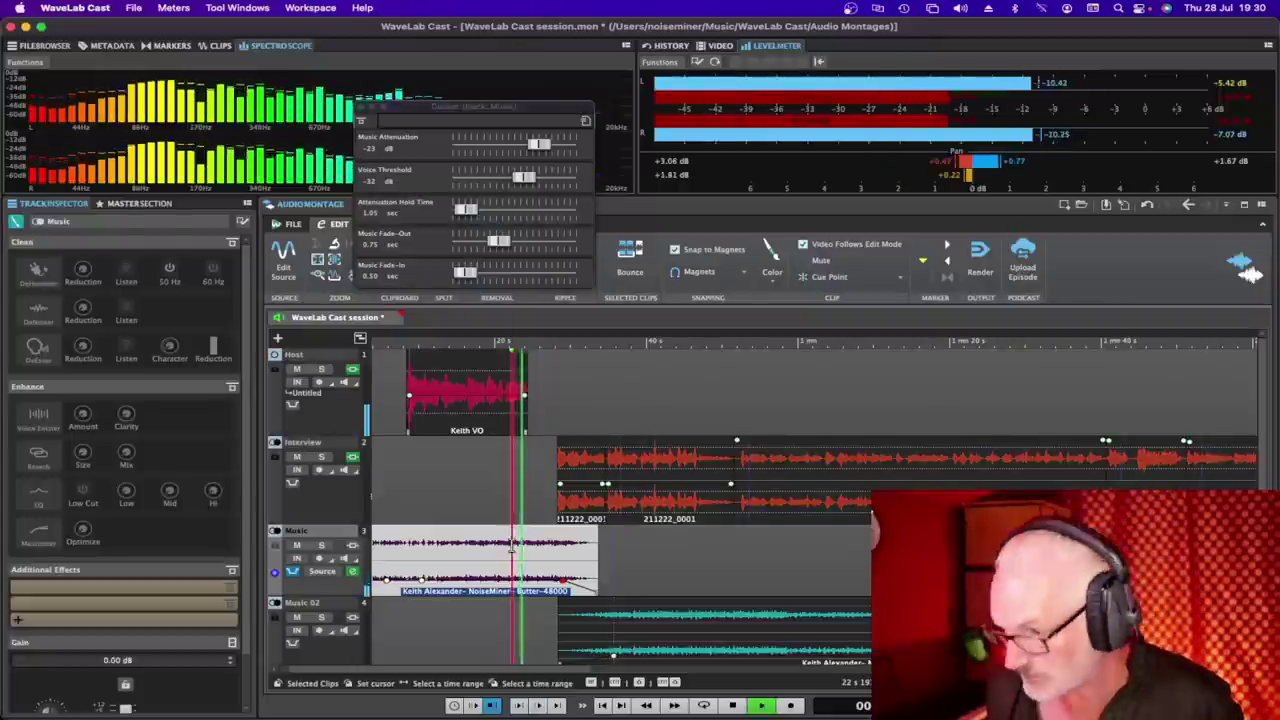
left_click(511, 545)
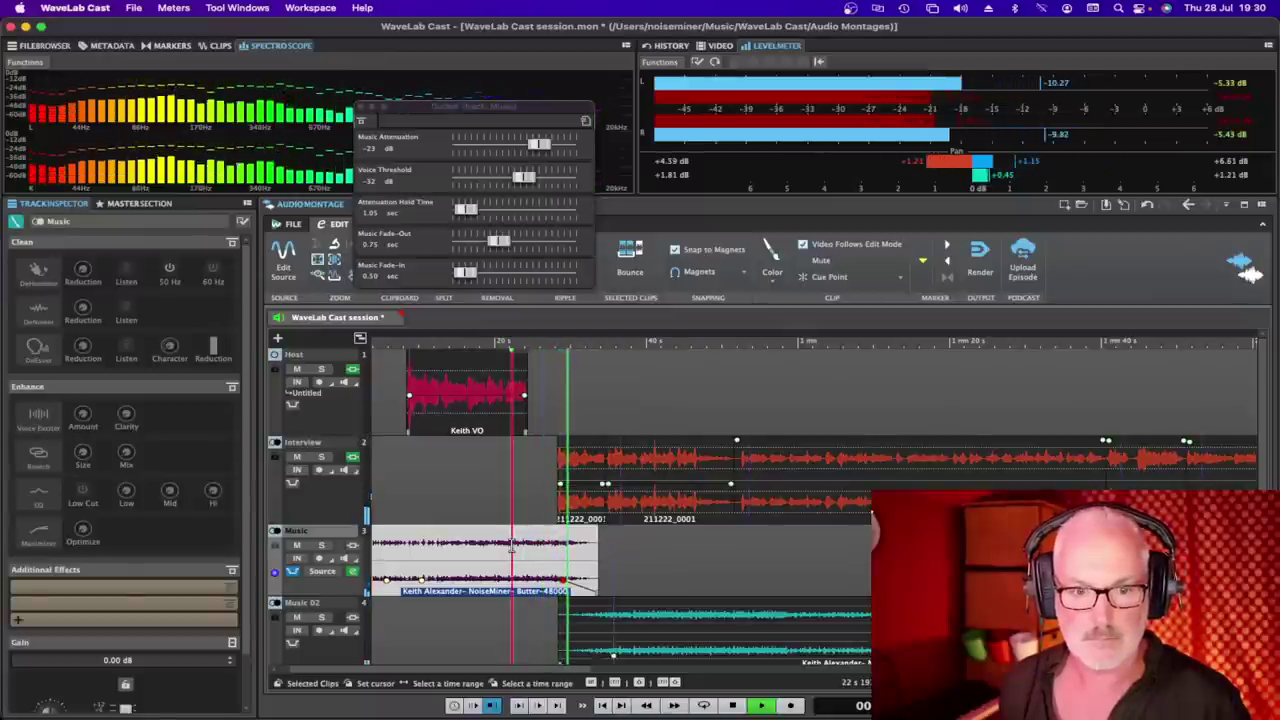
left_click(764, 656)
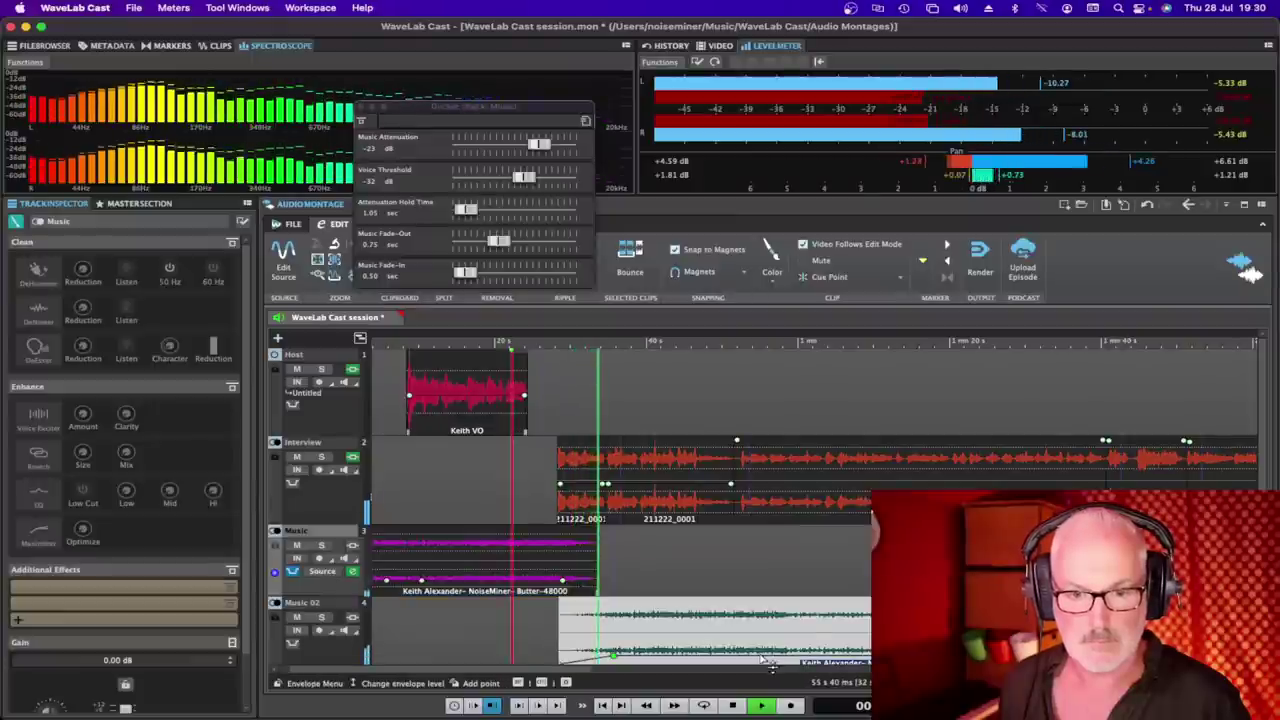
left_click_drag(766, 663, 767, 676)
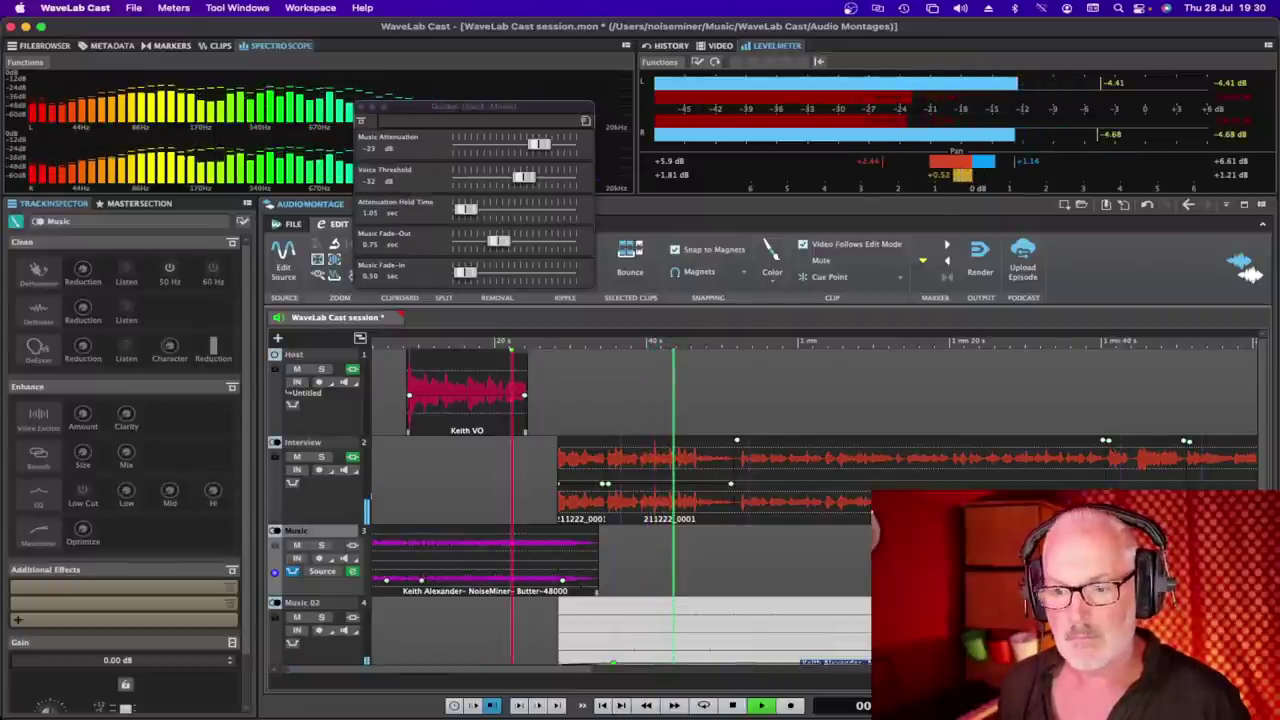
key("ctrl+Up")
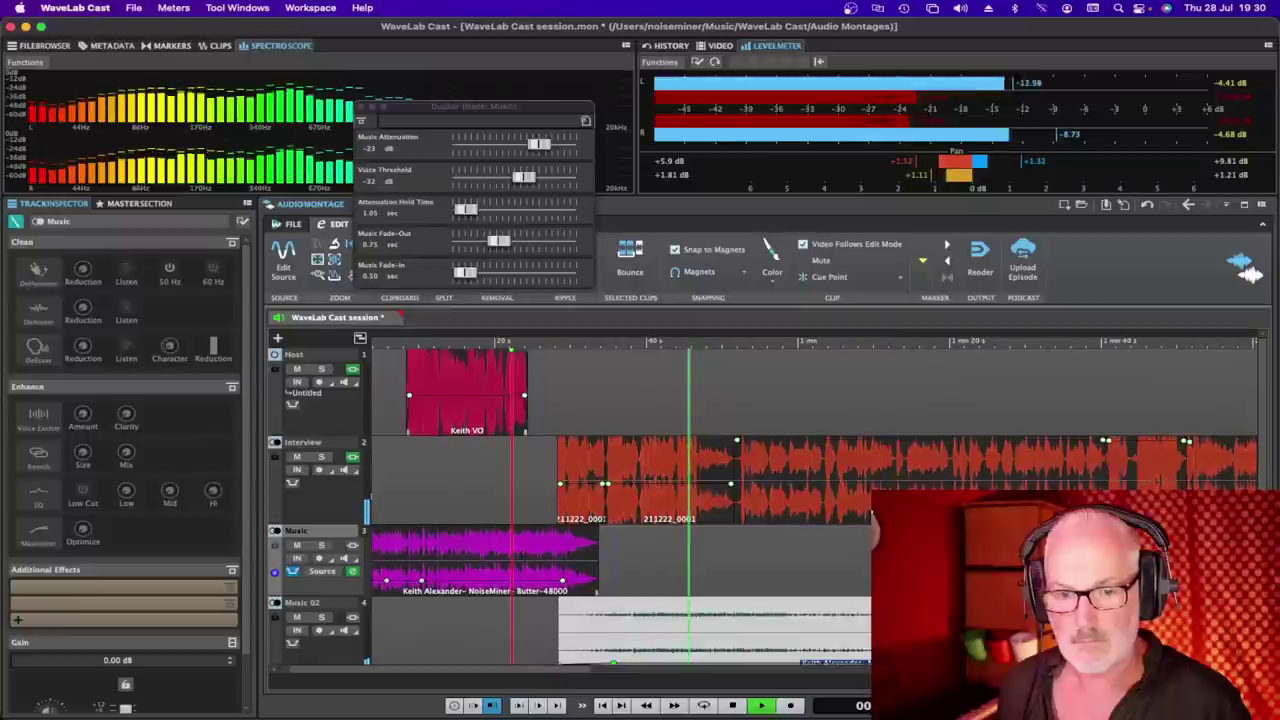
key("ctrl+Down")
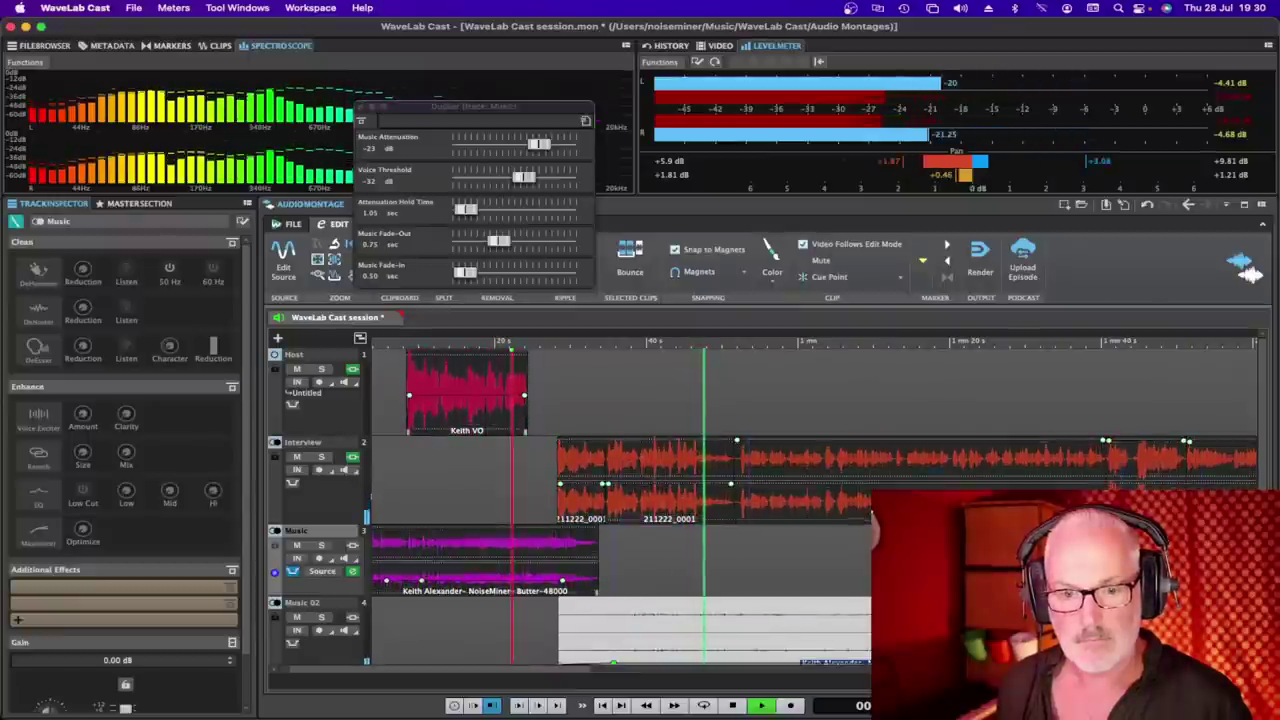
key("space")
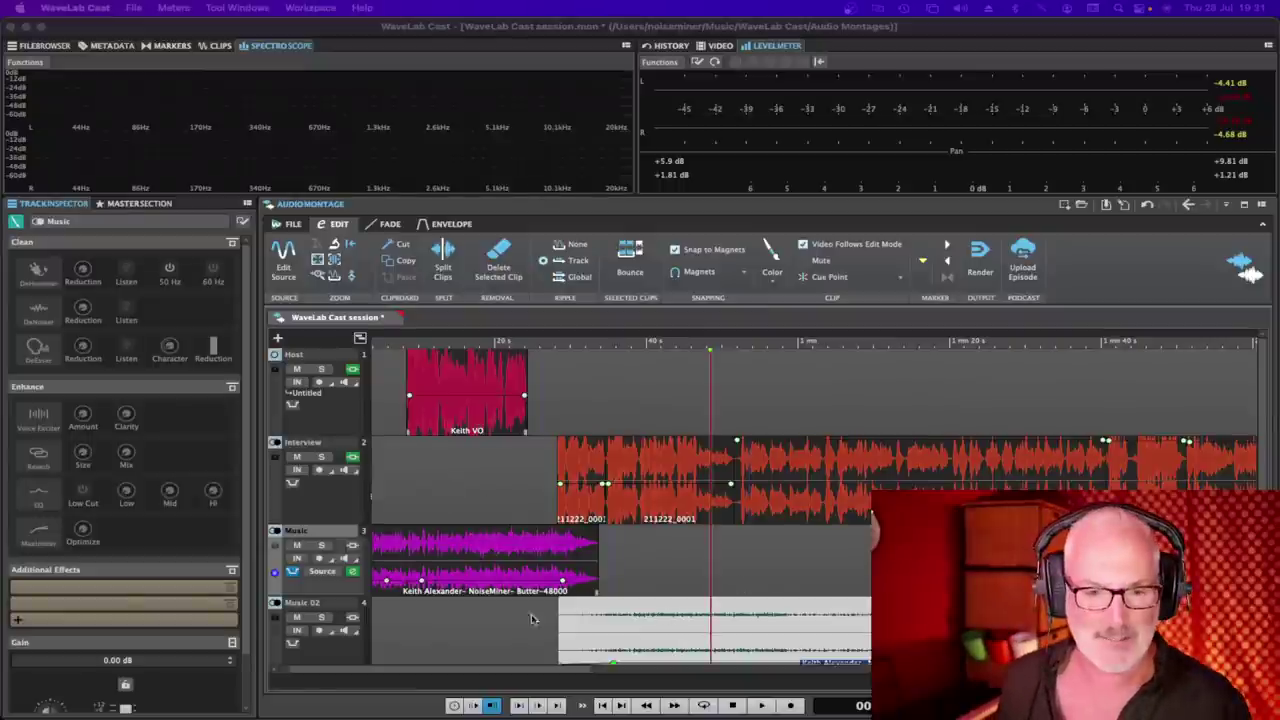
Raise the Music 02 clip's volume to -13.6 dB and zoom in on the timeline
left_click(740, 672)
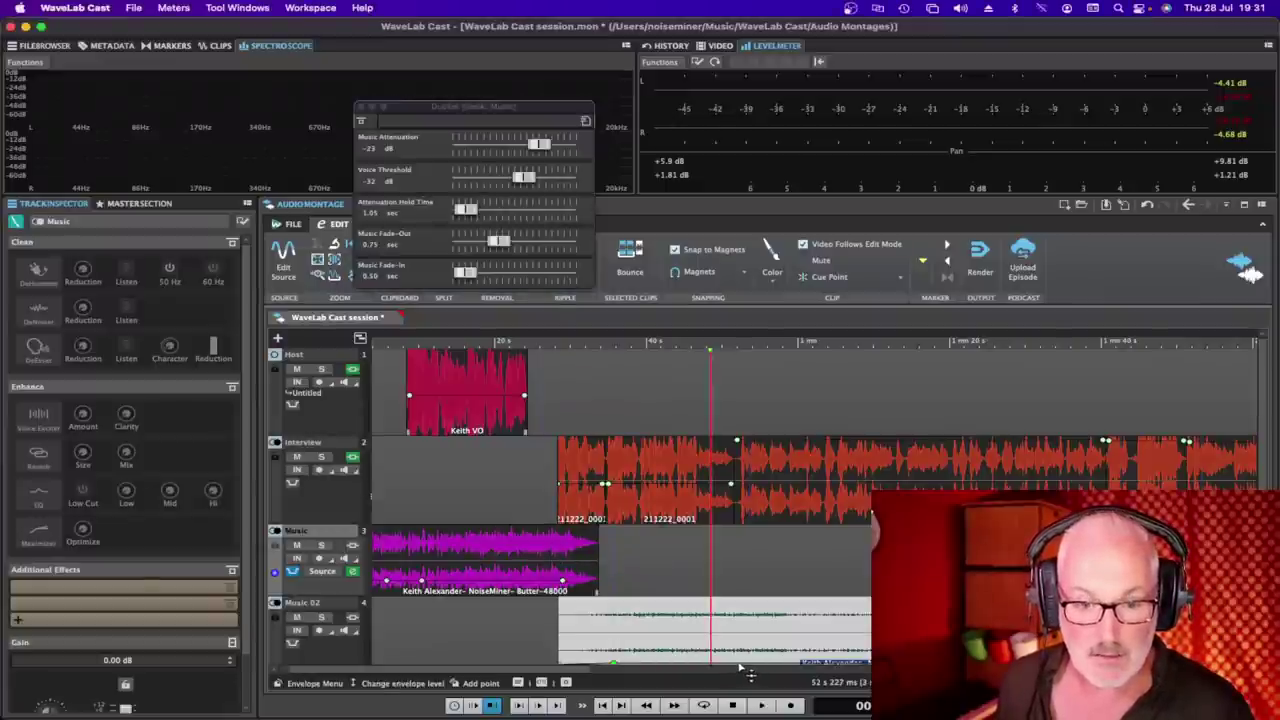
left_click_drag(745, 672, 740, 614)
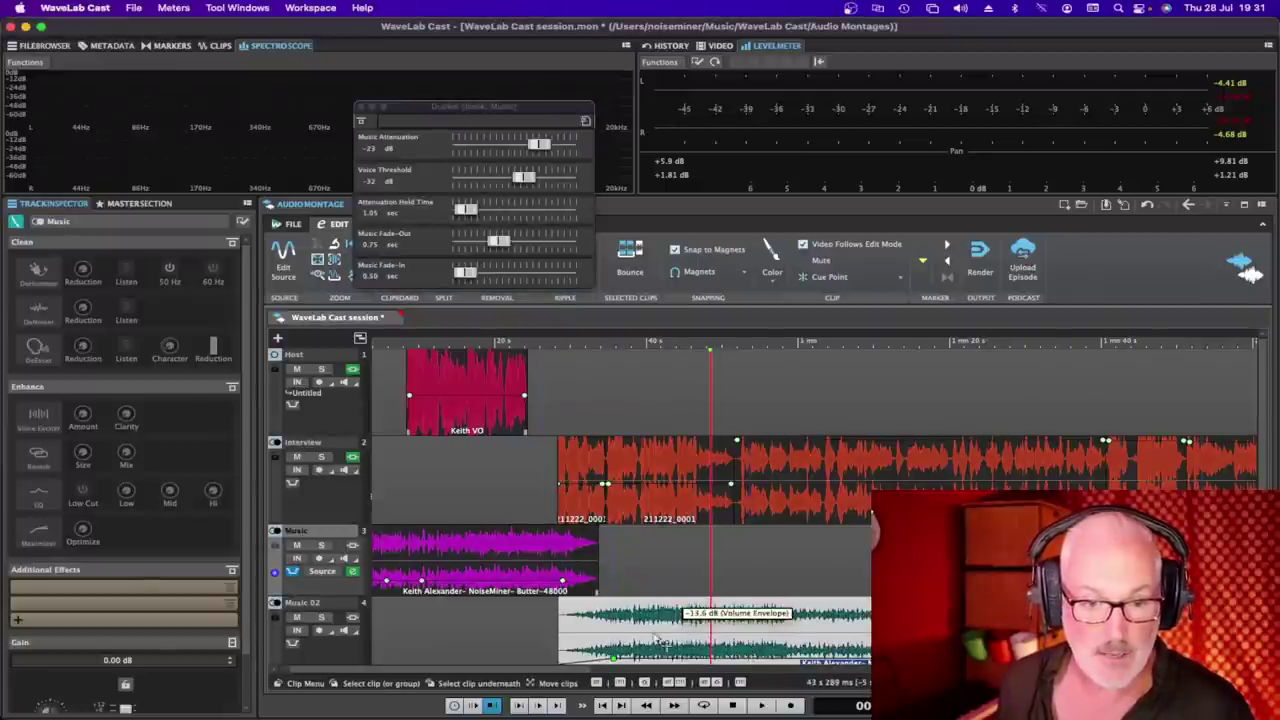
left_click_drag(542, 621, 631, 621)
key("h")
key("h")
key("h")
key("h")
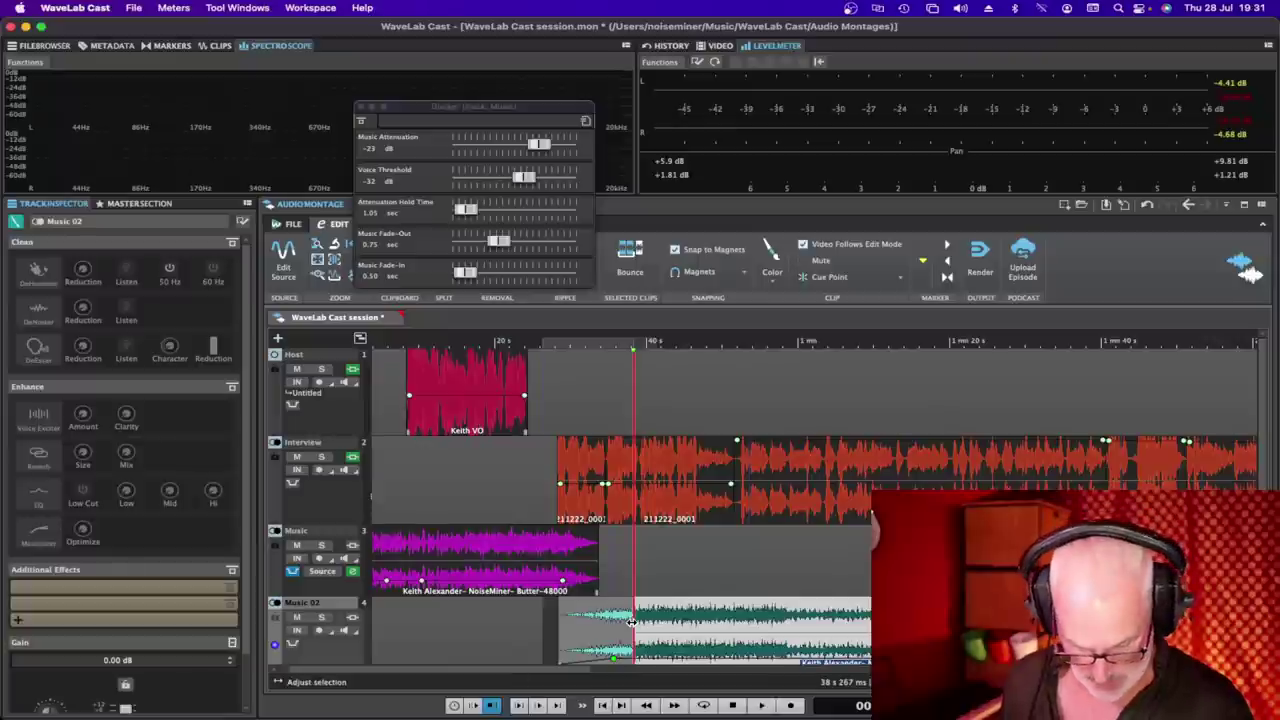
key("h")
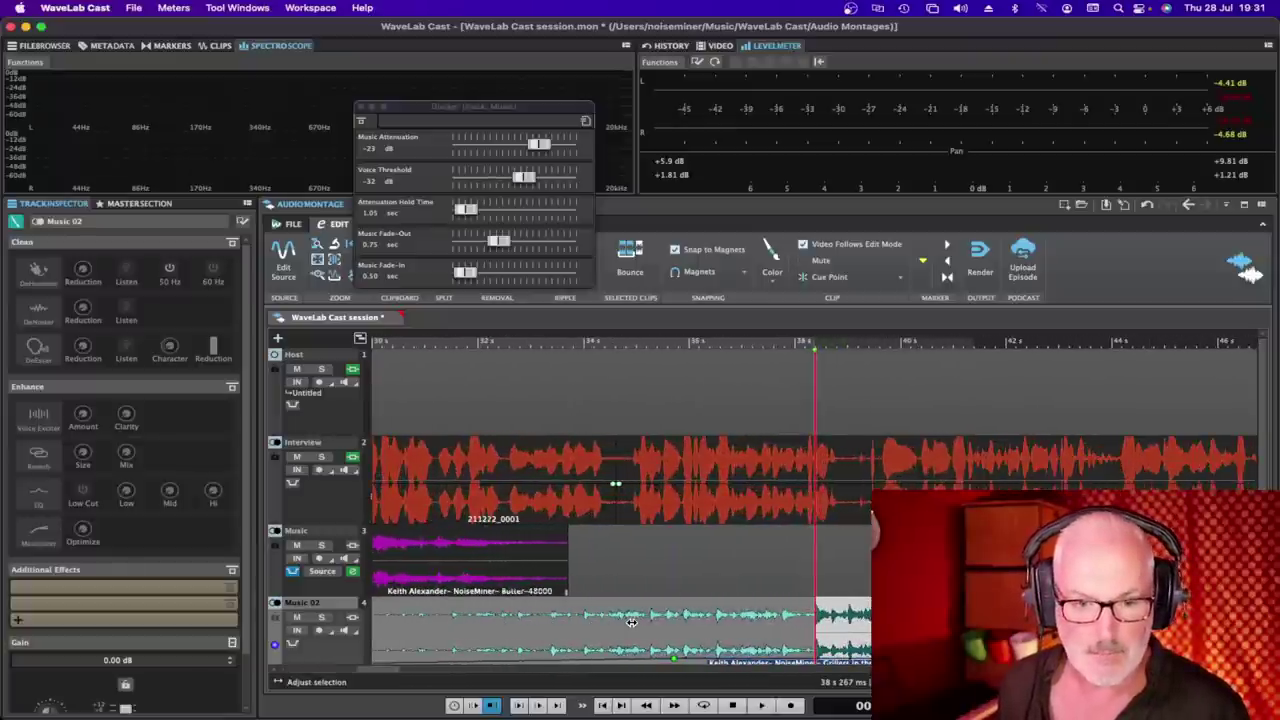
Solo the Music 02 track and audition its clip on its own
left_click(845, 617)
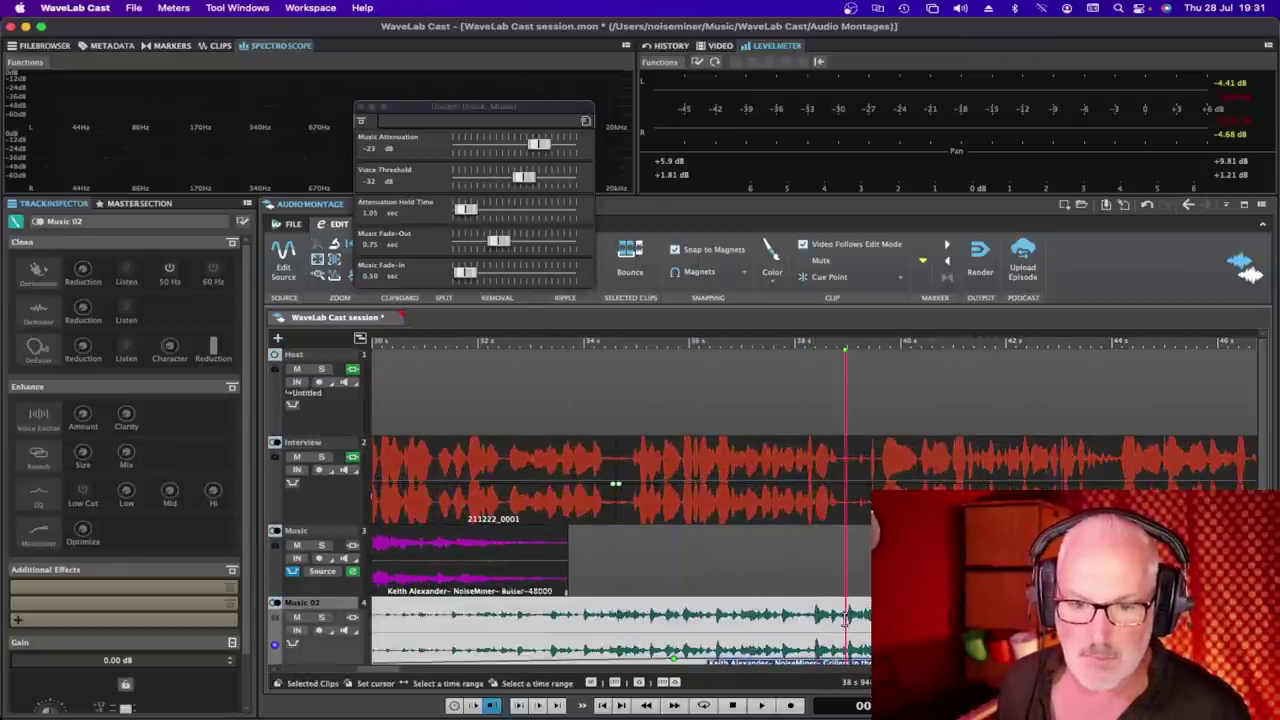
scroll(845, 617, "right", 3)
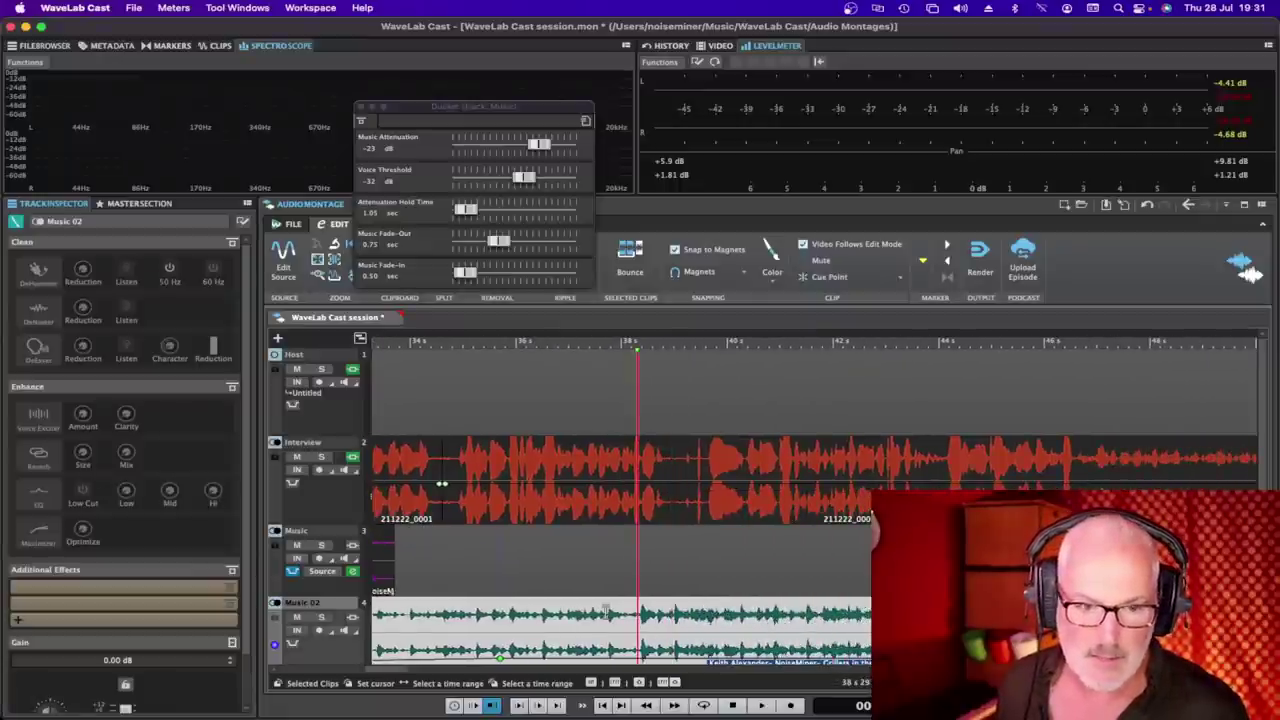
left_click(320, 617)
key("space")
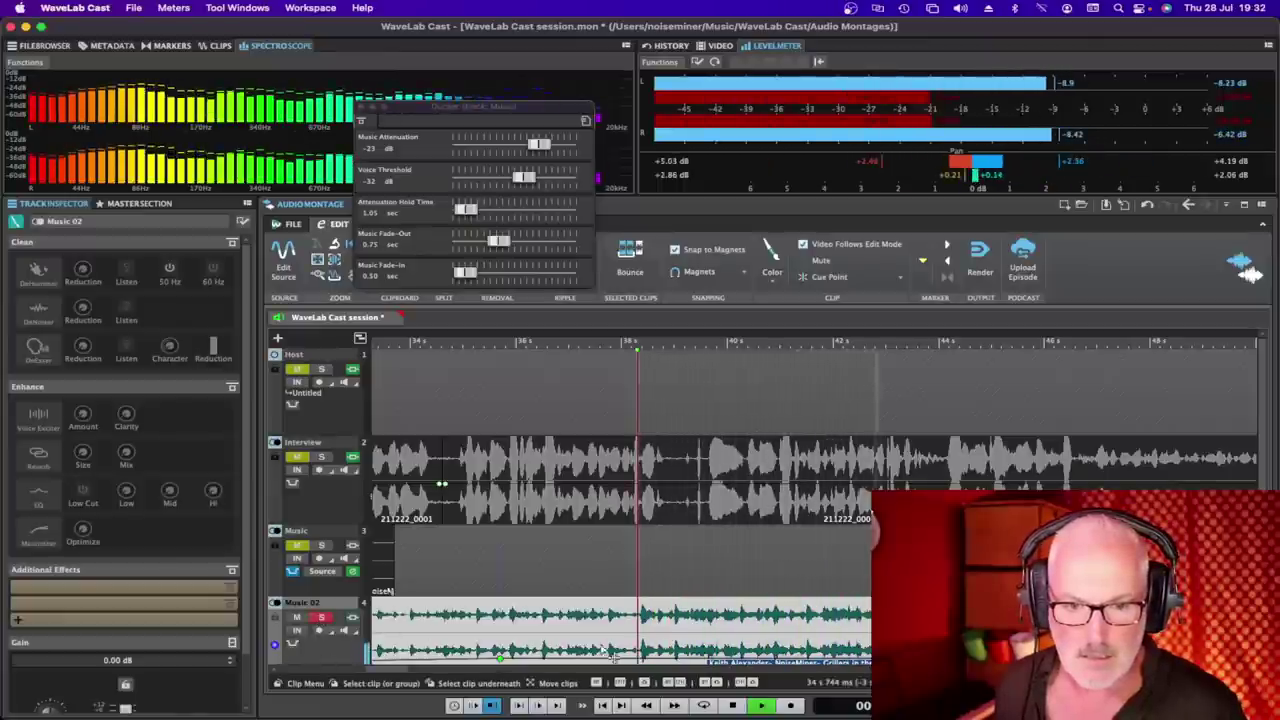
key("space")
left_click_drag(634, 620, 821, 624)
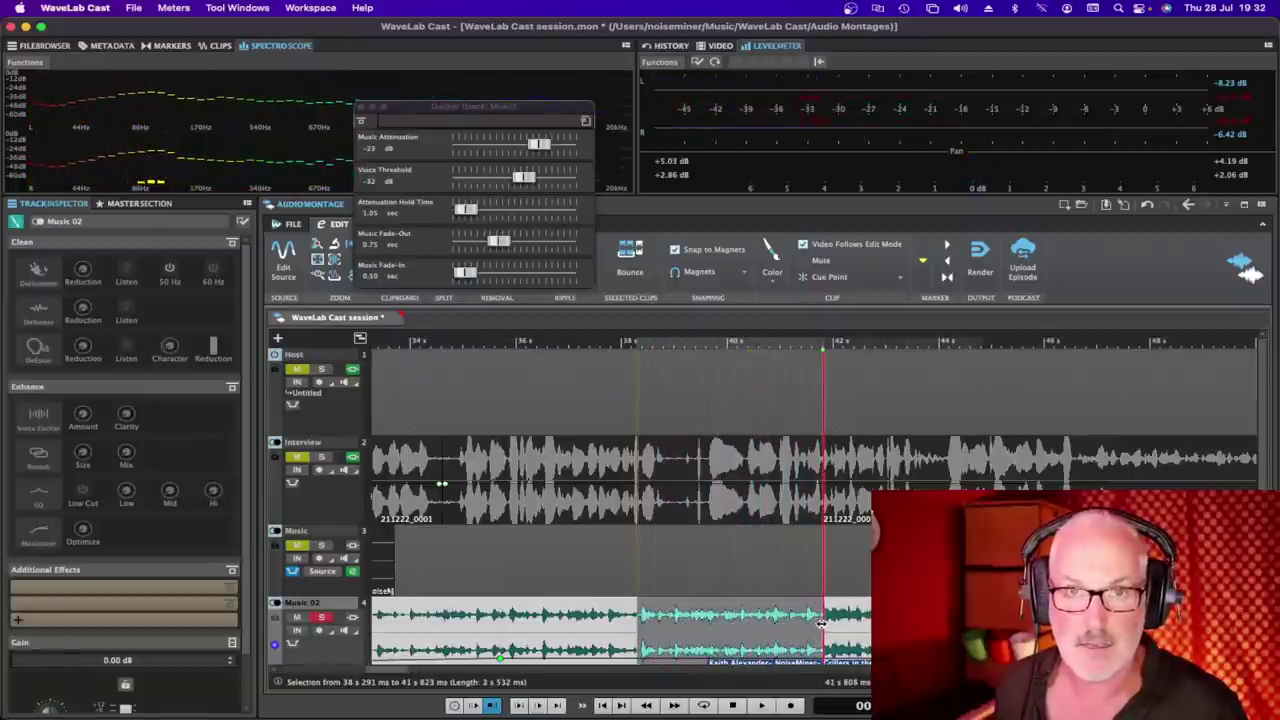
scroll(821, 624, "left", 6)
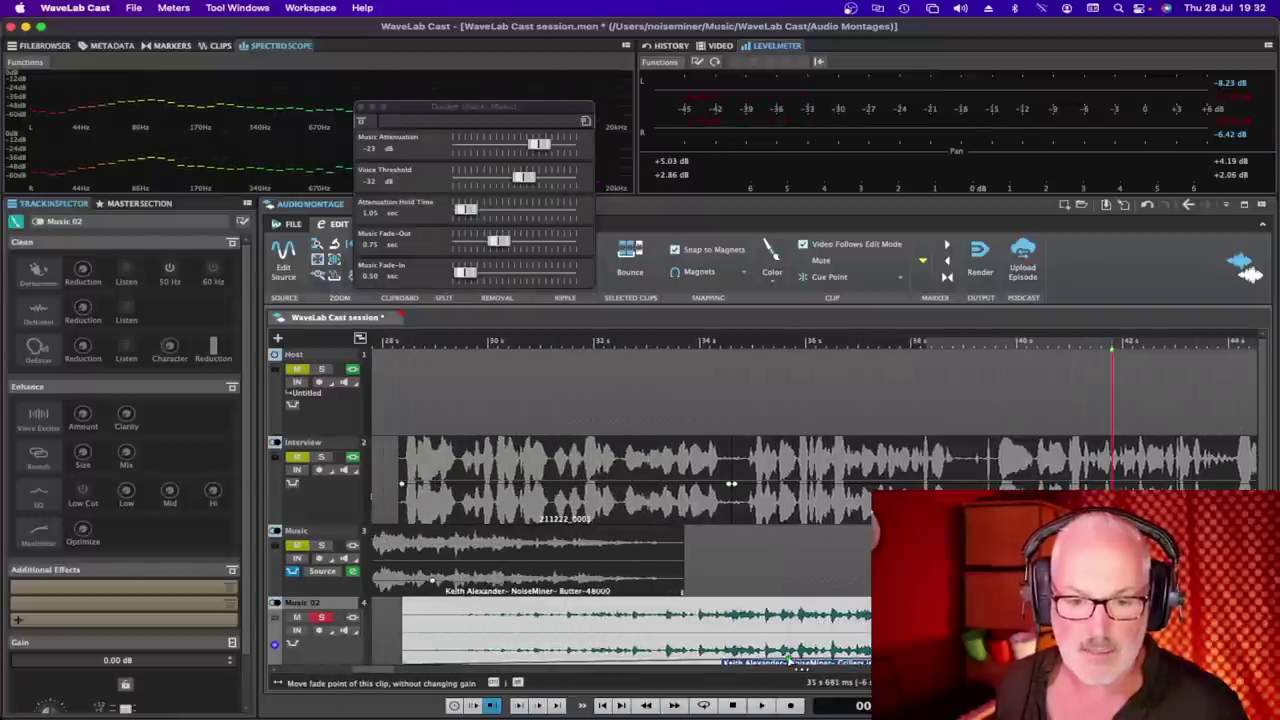
Remove the Music 02 clip's fade-in by moving it to the clip start
mouse_move(788, 662)
left_click_drag(788, 662, 398, 650)
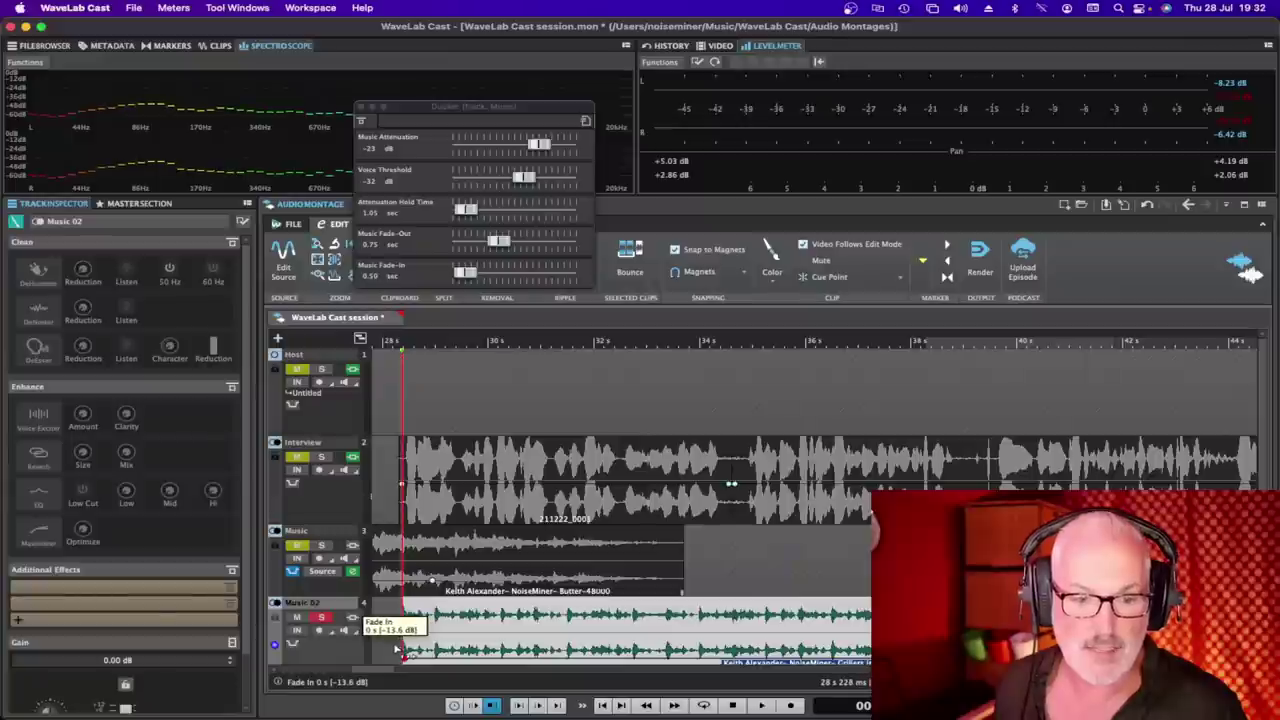
scroll(394, 645, "left", 2)
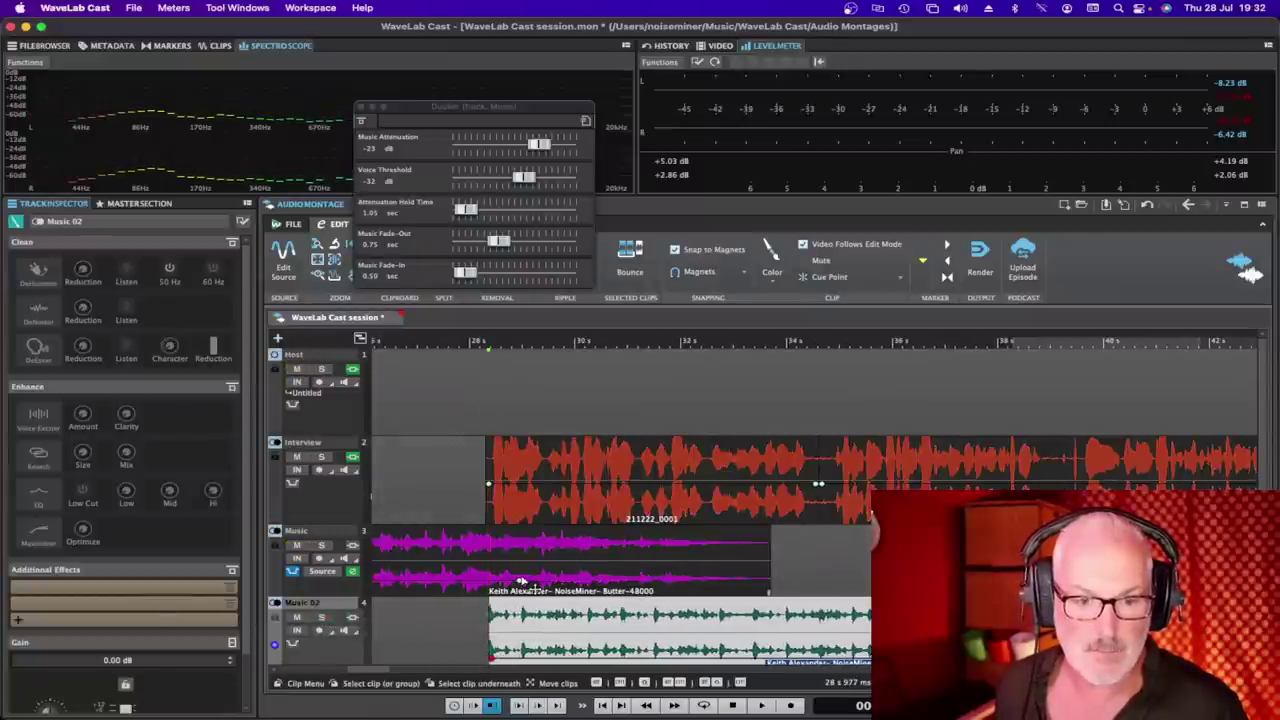
Remove the Music clip's fade-out by moving its handle to the clip end
left_click(521, 581)
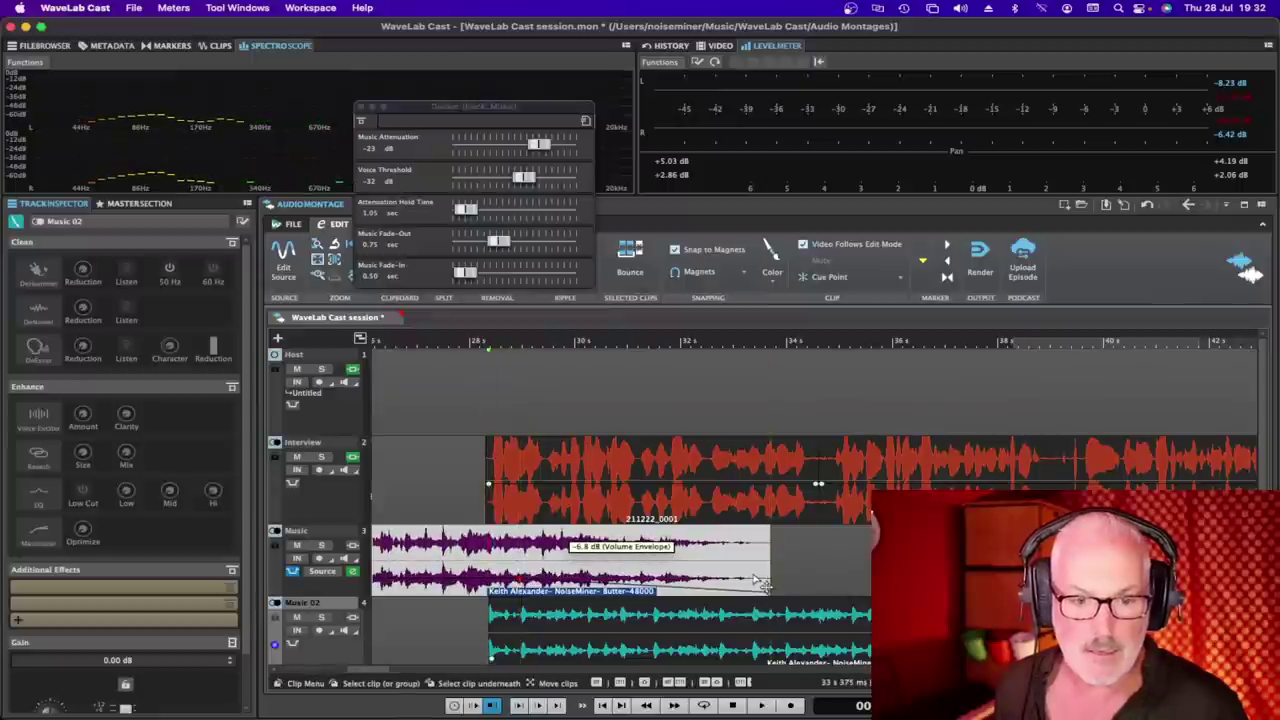
left_click(578, 580)
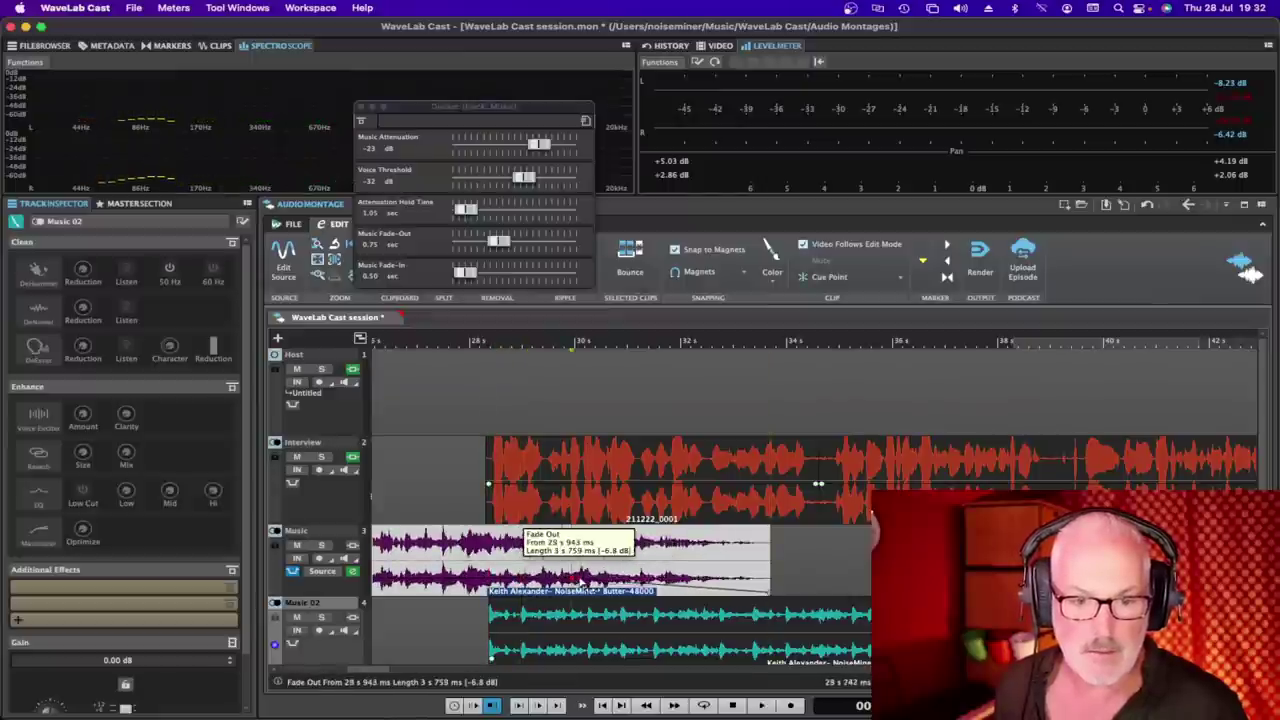
left_click_drag(578, 580, 766, 578)
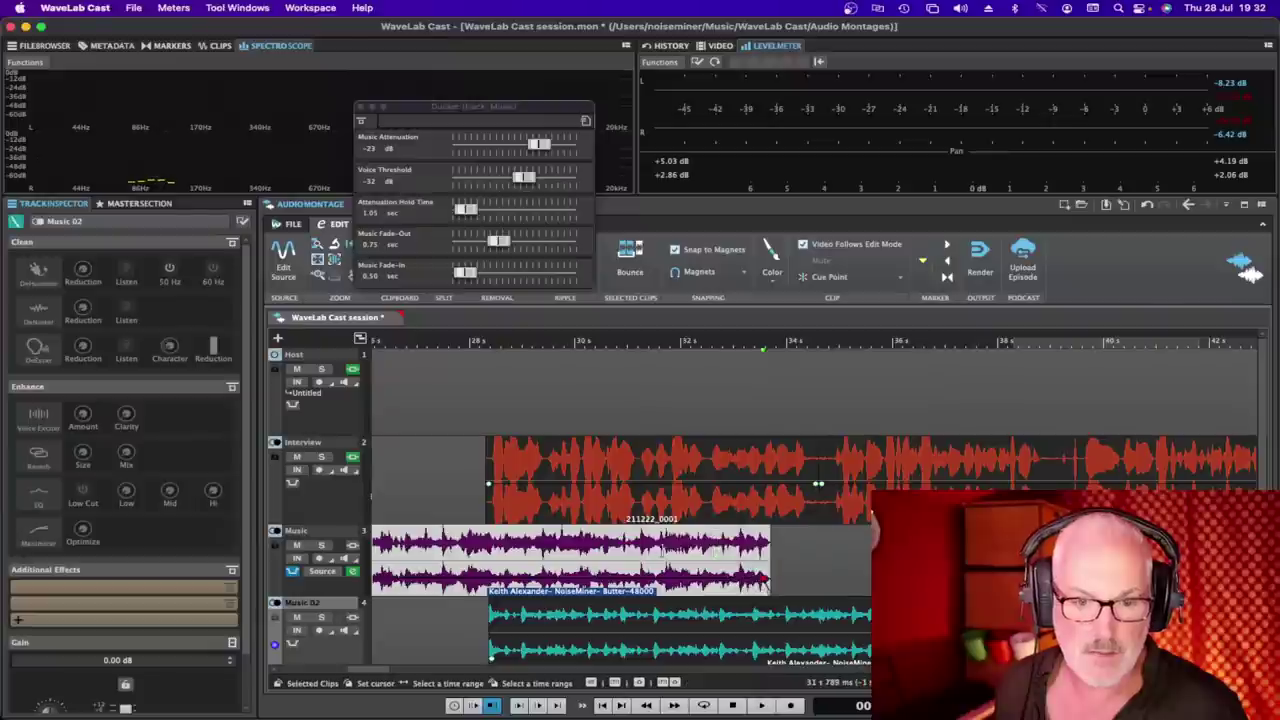
left_click(581, 658)
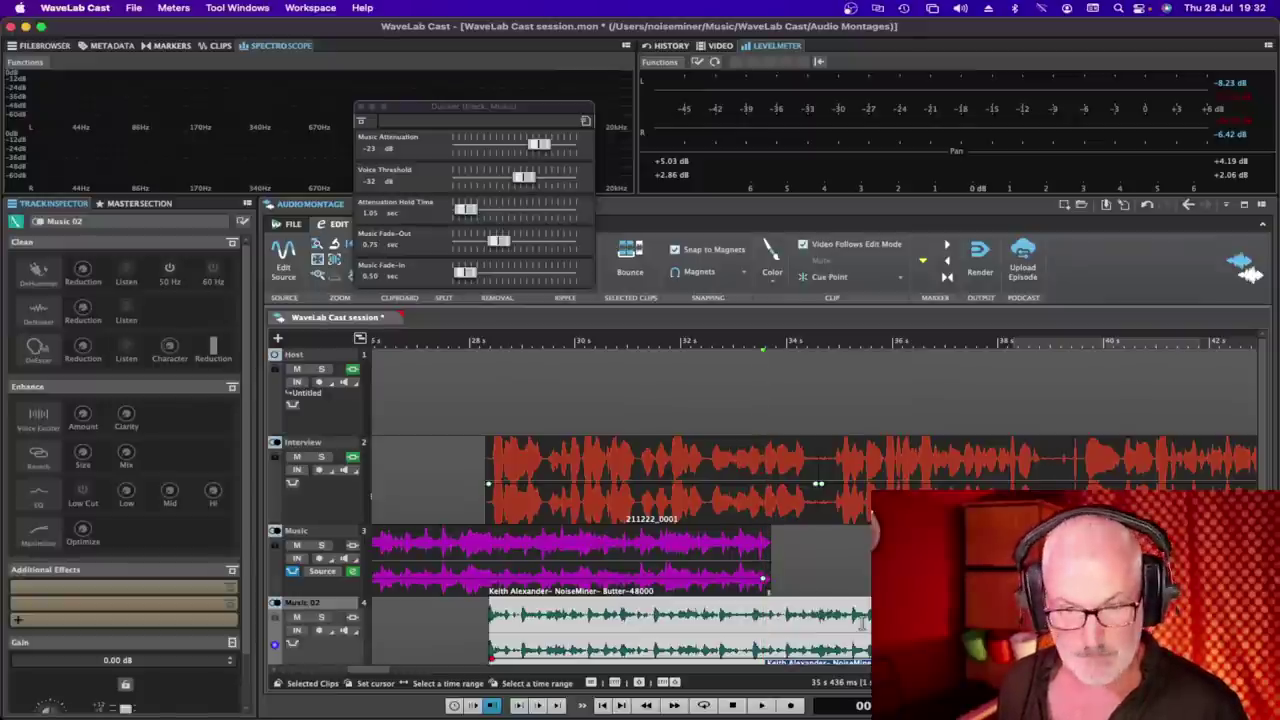
scroll(862, 622, "left", 3)
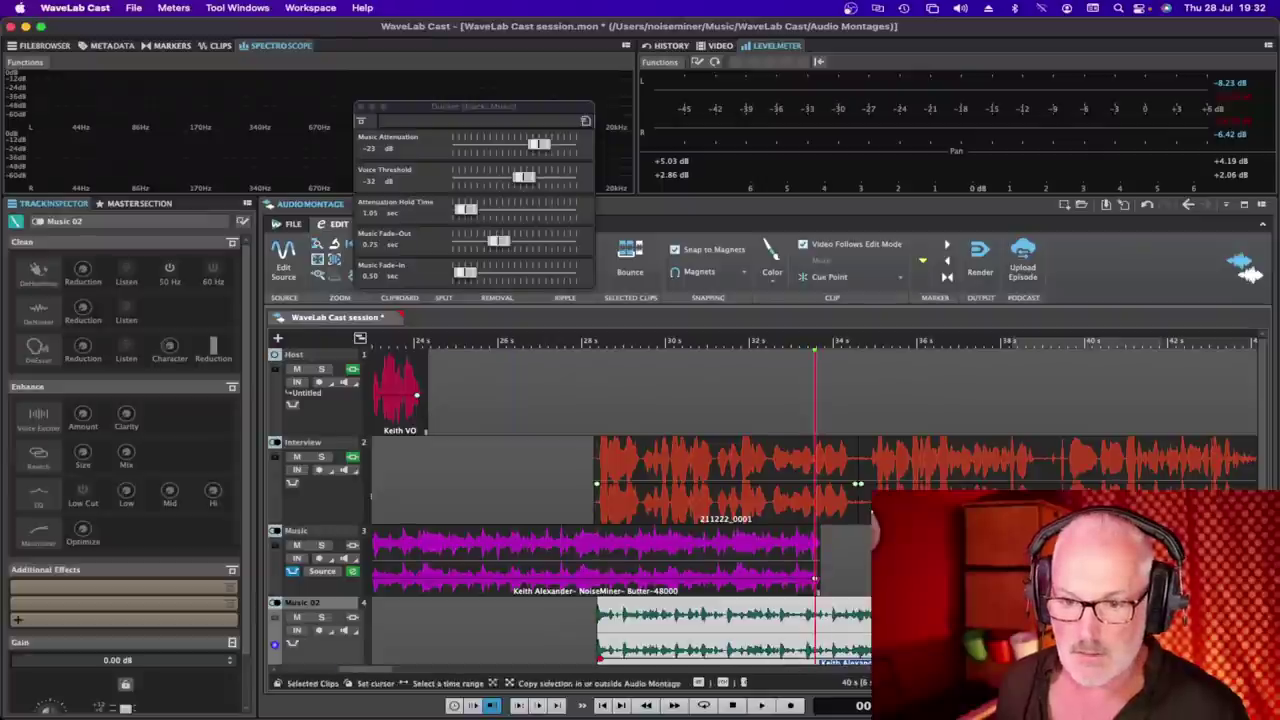
Move the Music 02 clip to start at 30.6 s
left_click(812, 572)
left_click_drag(720, 625, 812, 625)
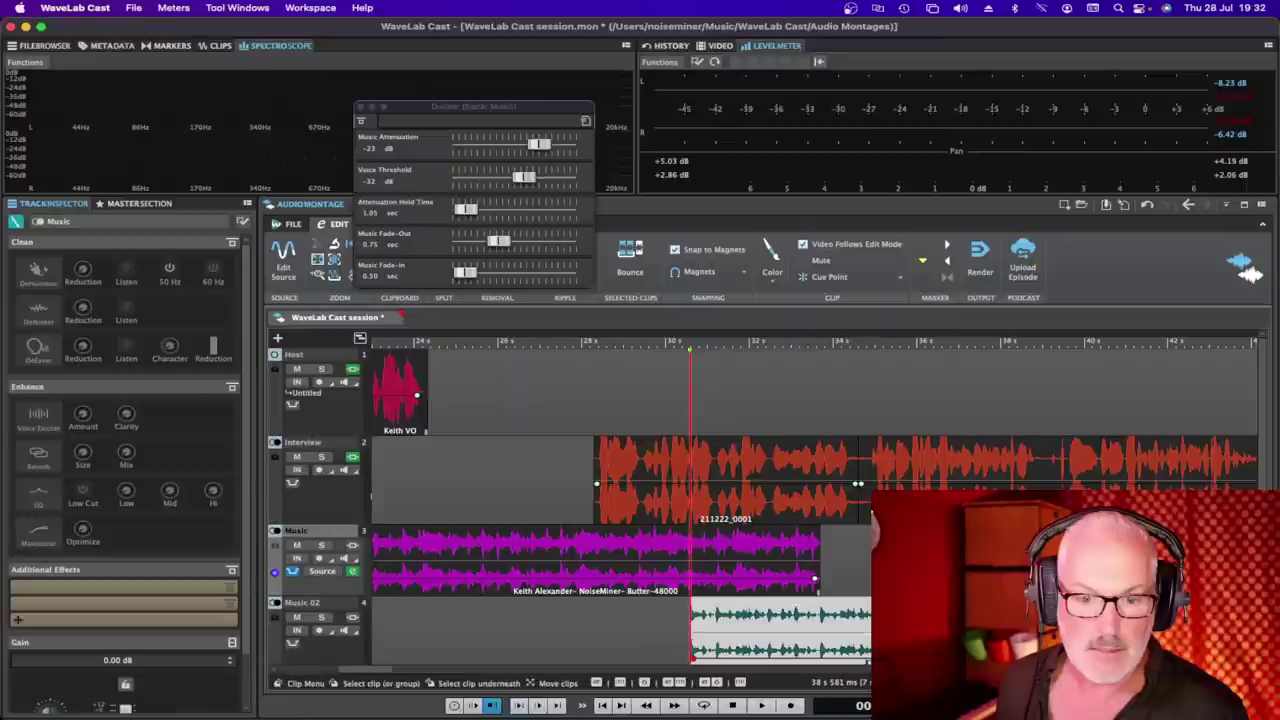
left_click(716, 546)
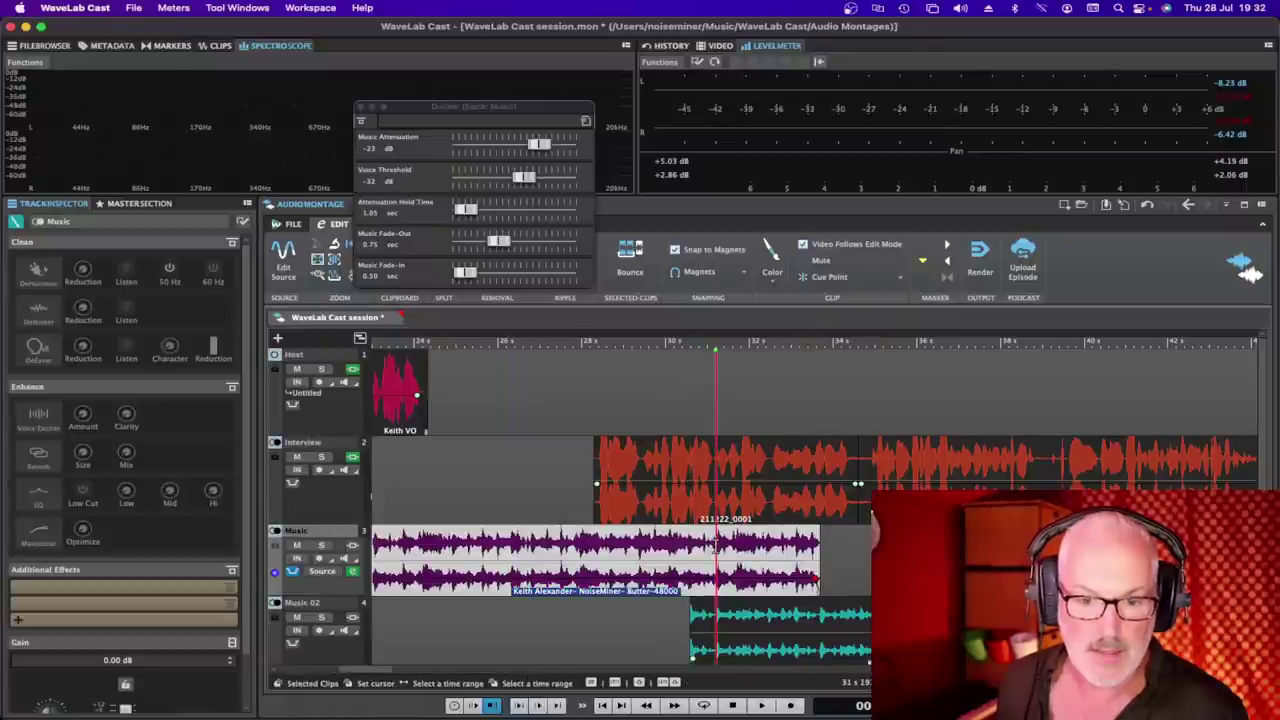
left_click(795, 548)
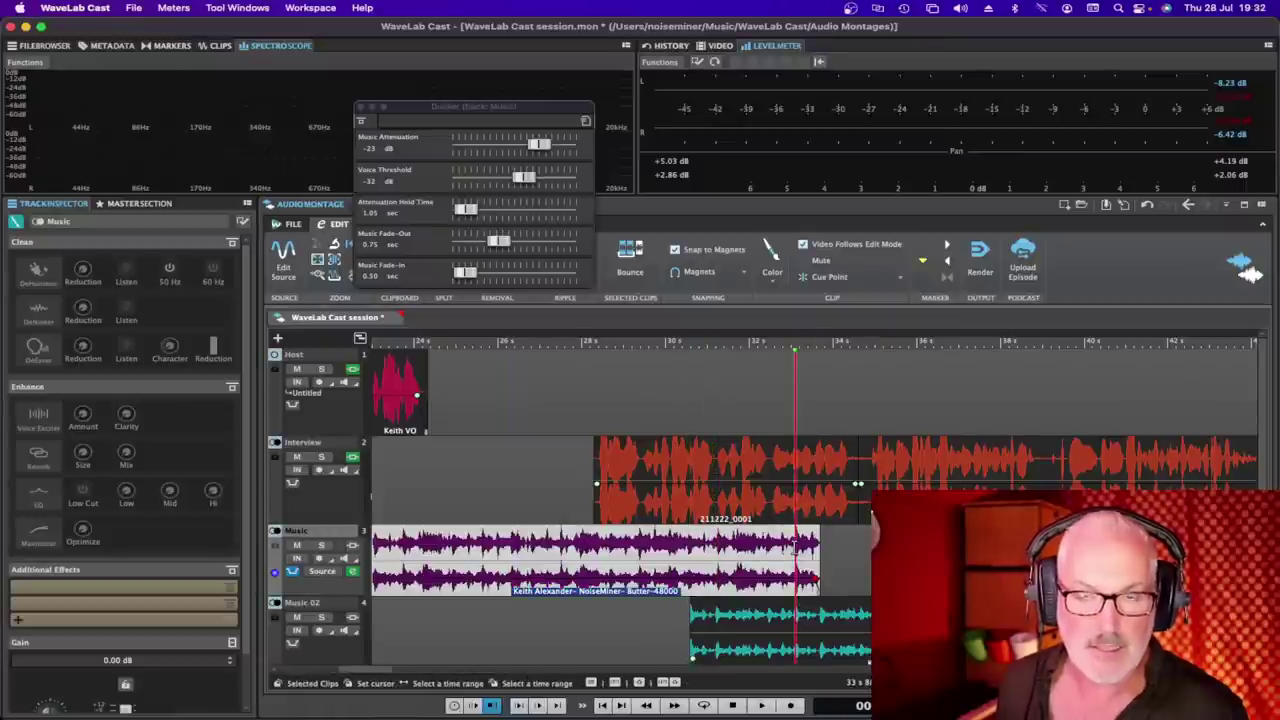
Give Music 02 a ~3.7 s fade-in and start the Music fade-out at 30 s 488 ms
left_click(693, 660)
left_click_drag(693, 660, 845, 659)
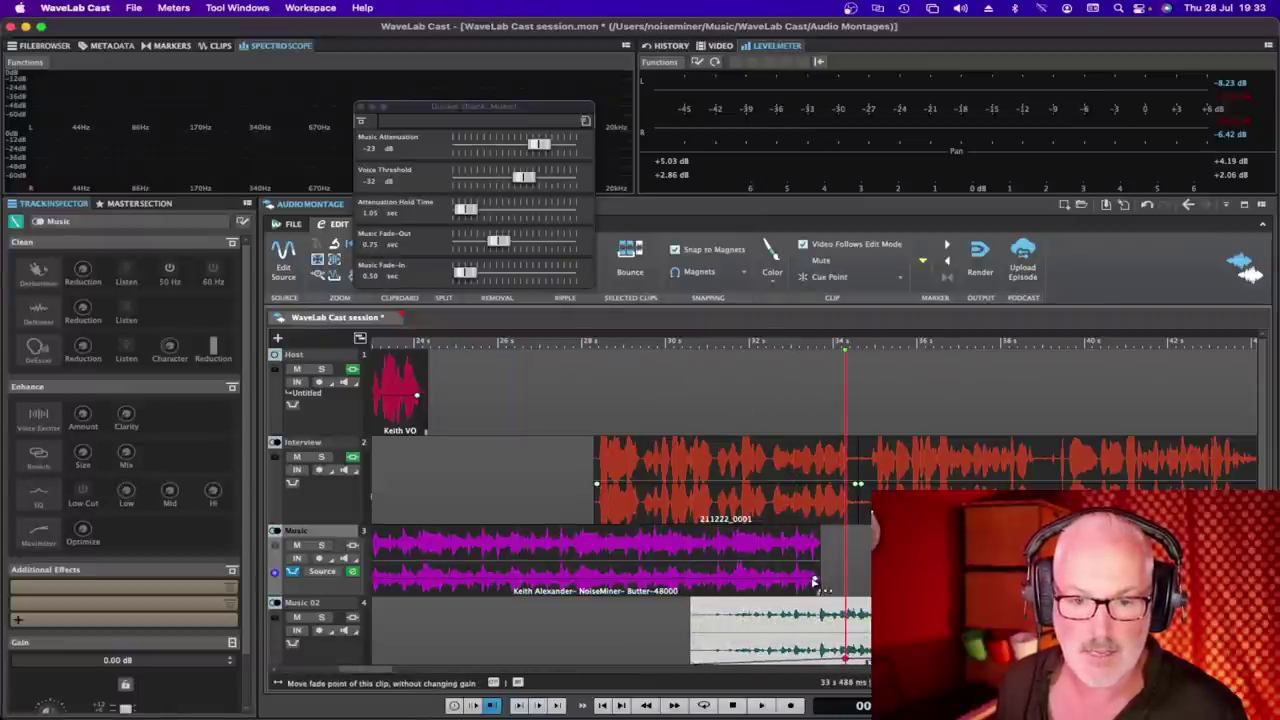
left_click_drag(813, 580, 684, 580)
Play the crossfade between the two music clips to check the transition
left_click(540, 557)
key("space")
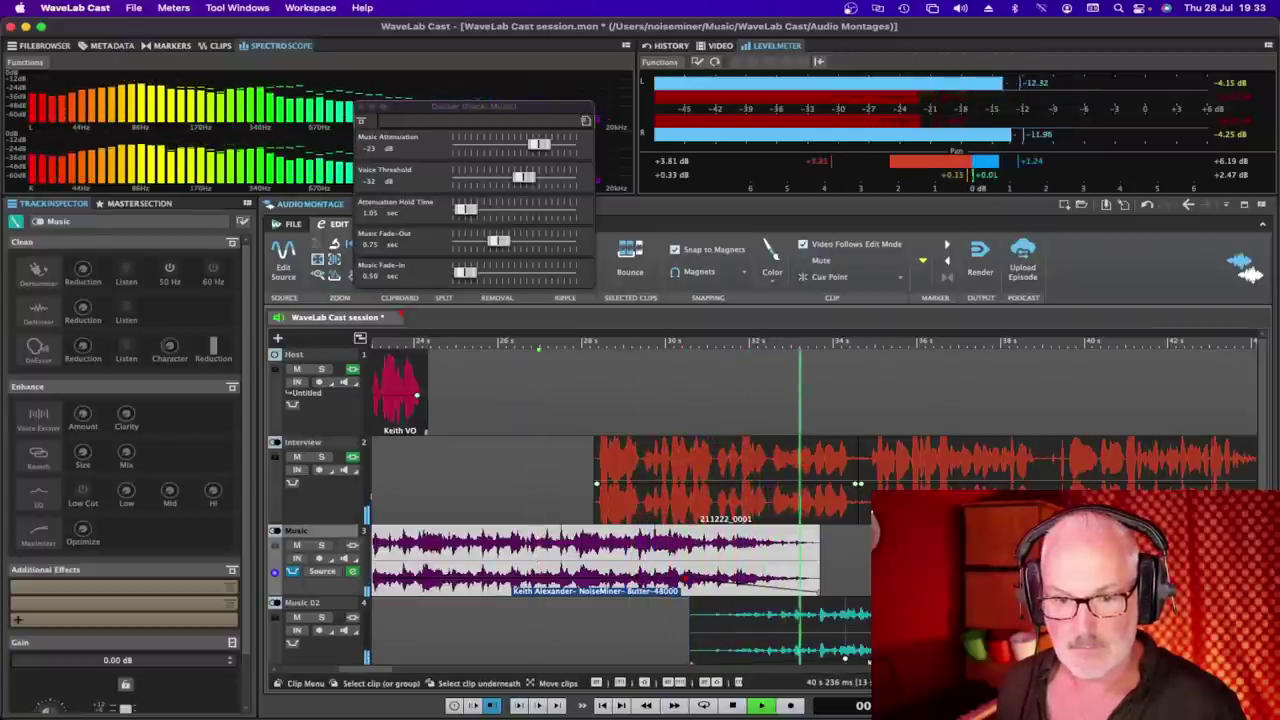
key("space")
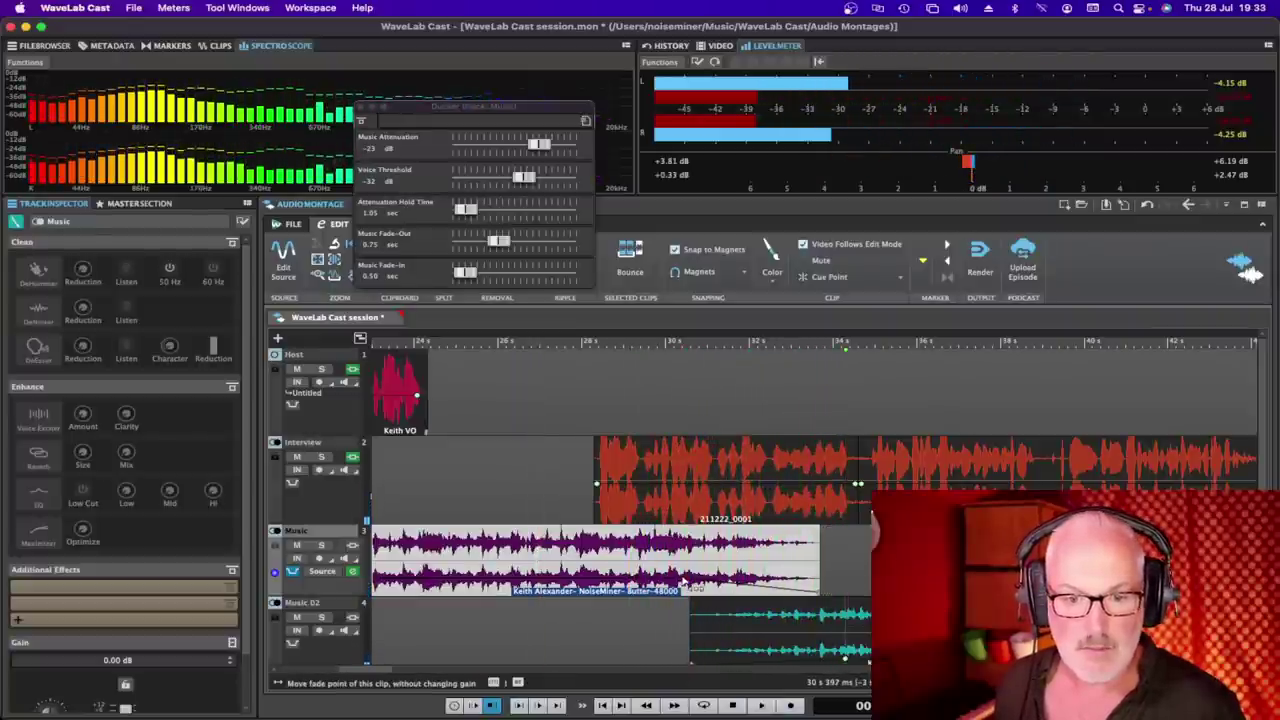
left_click(800, 579)
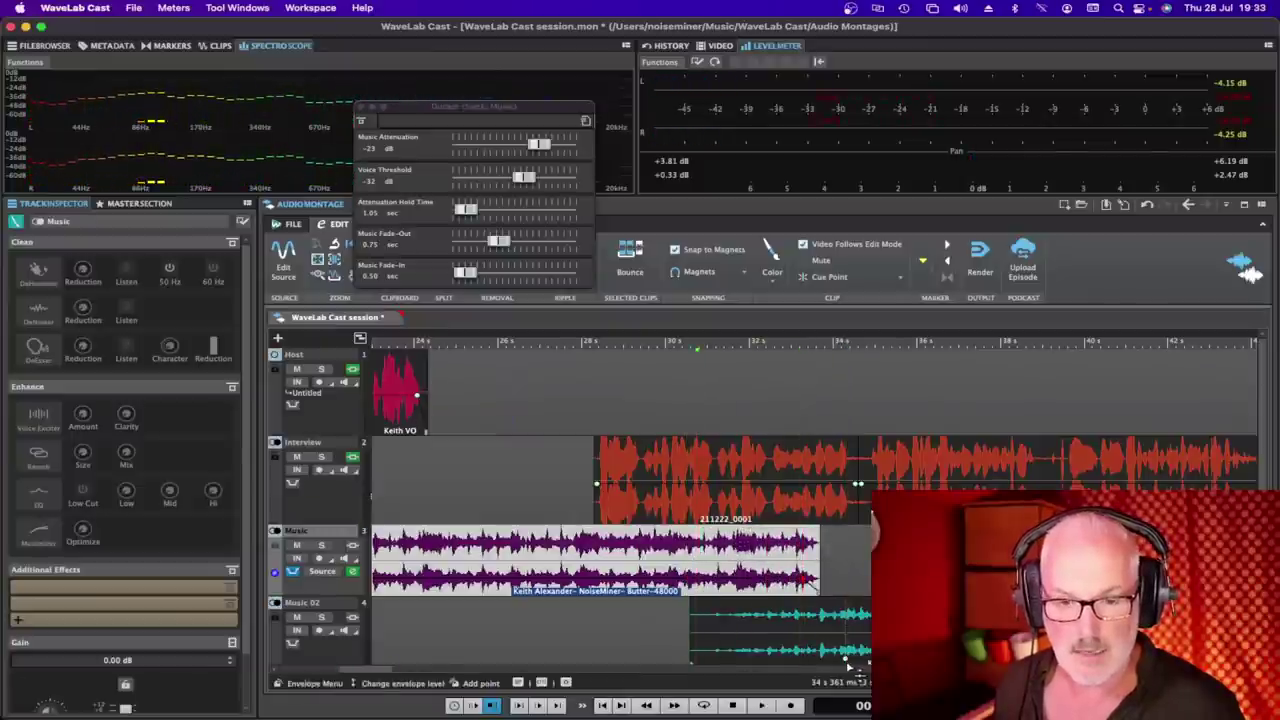
left_click(800, 661)
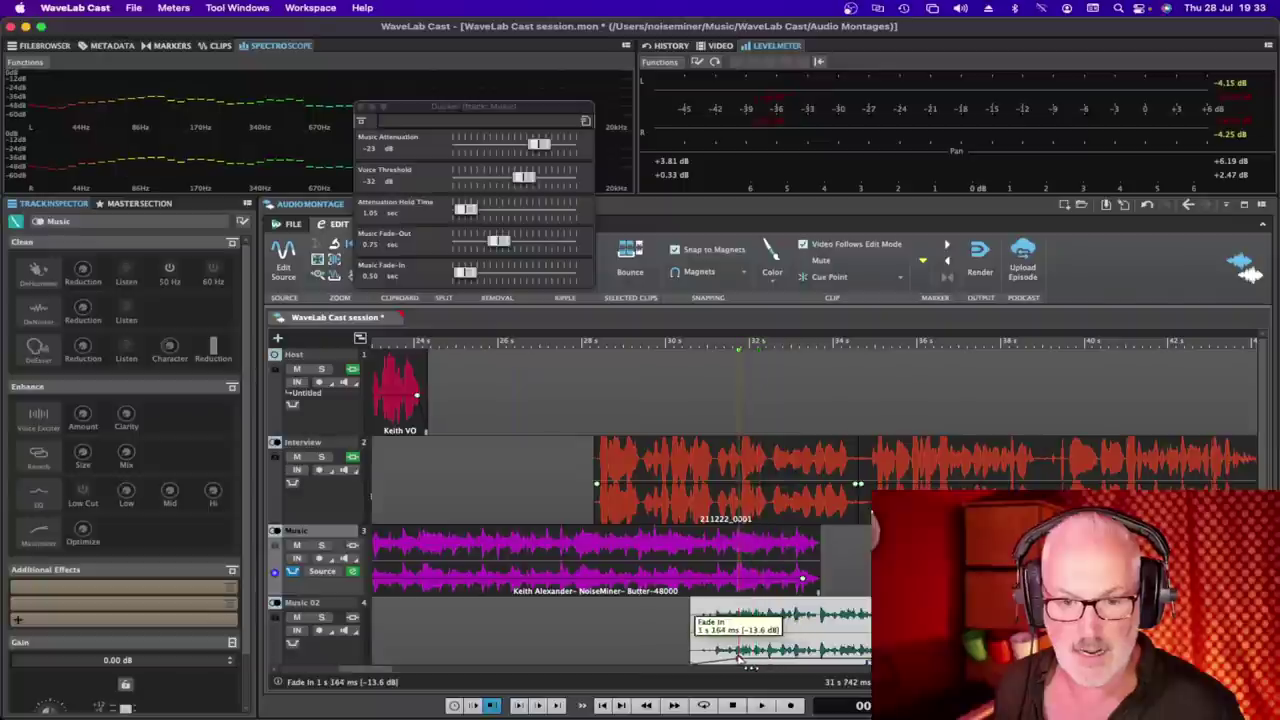
left_click(679, 633)
key("space")
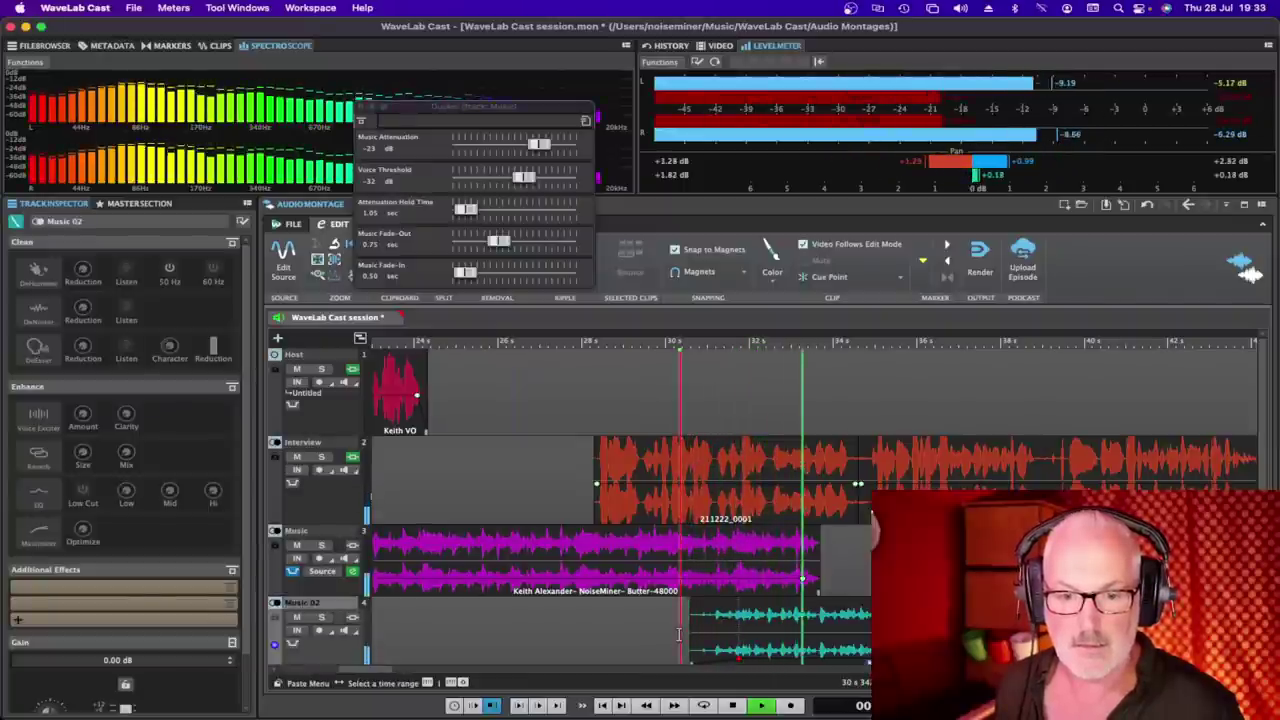
Shift the Music 02 clip to start at 30 s 770 ms, auditioning the crossfade
key("space")
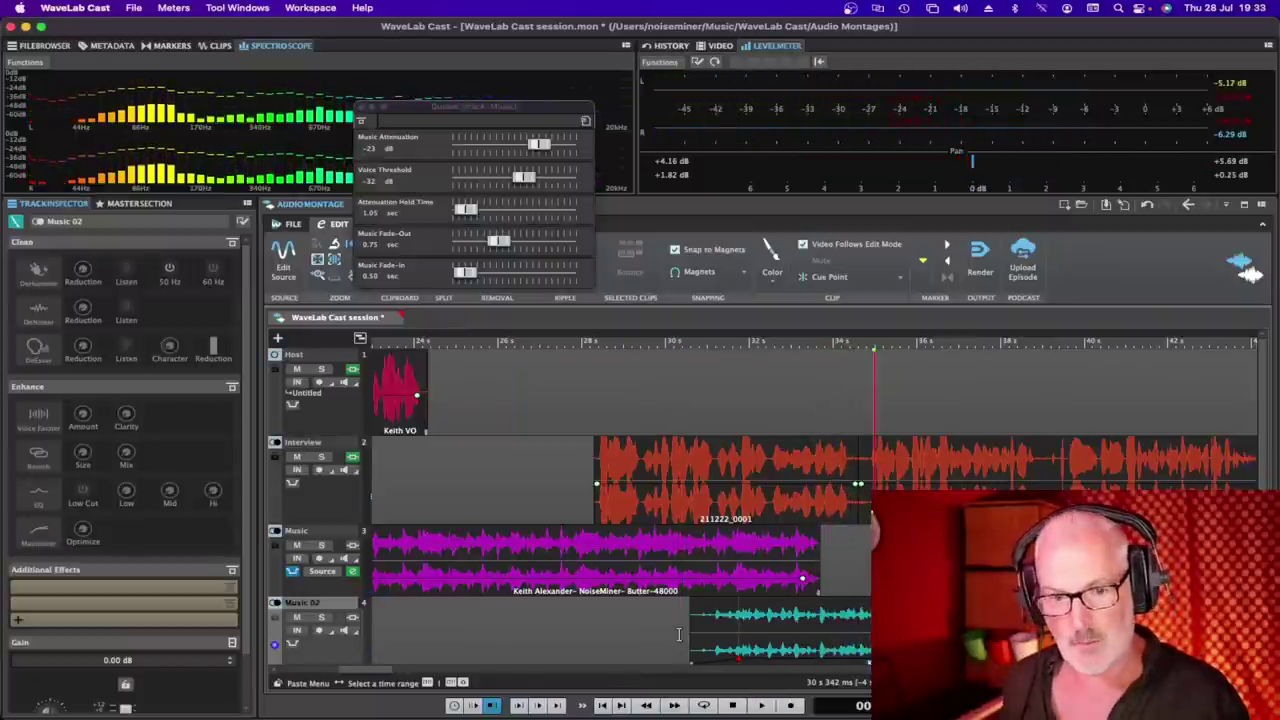
key("space")
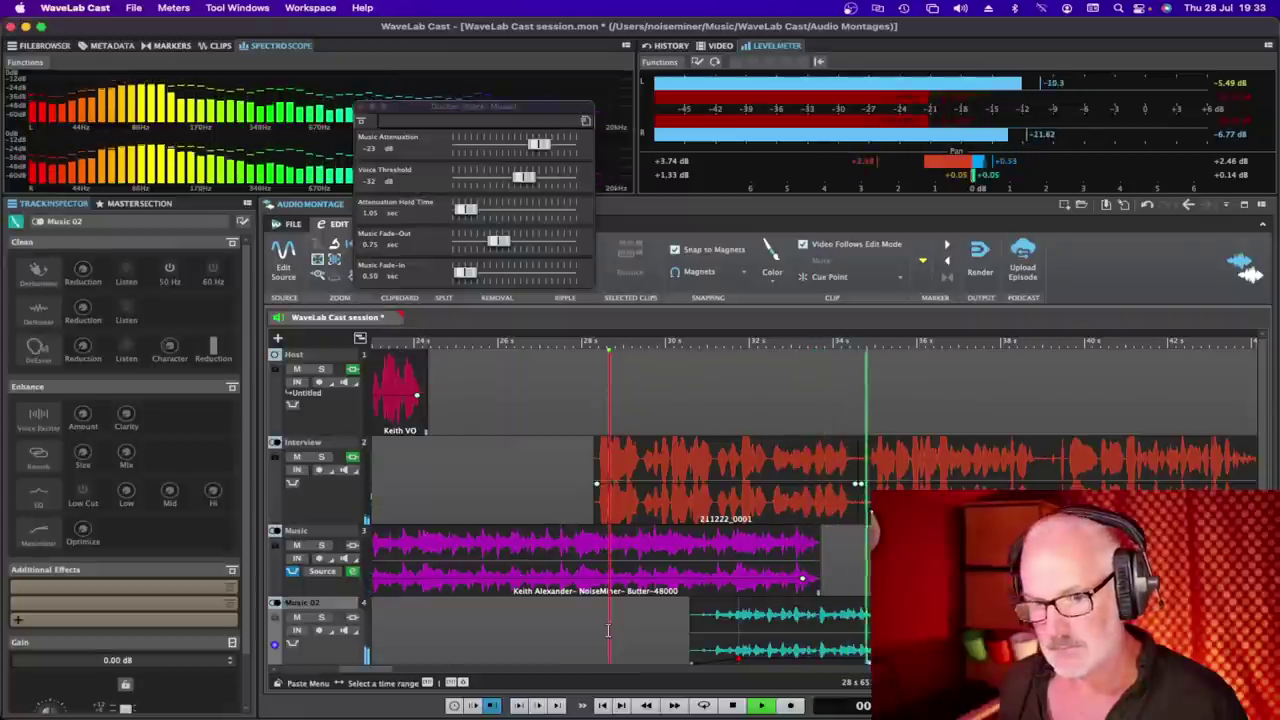
key("space")
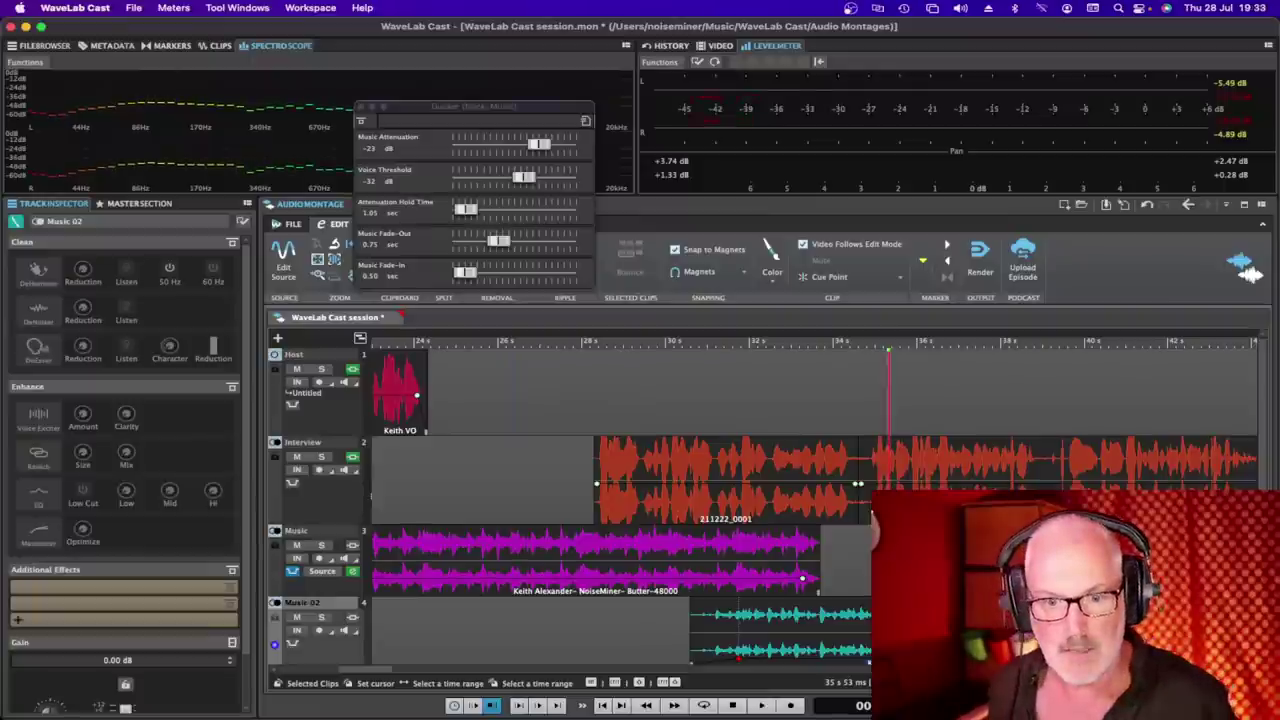
left_click_drag(776, 652, 785, 652)
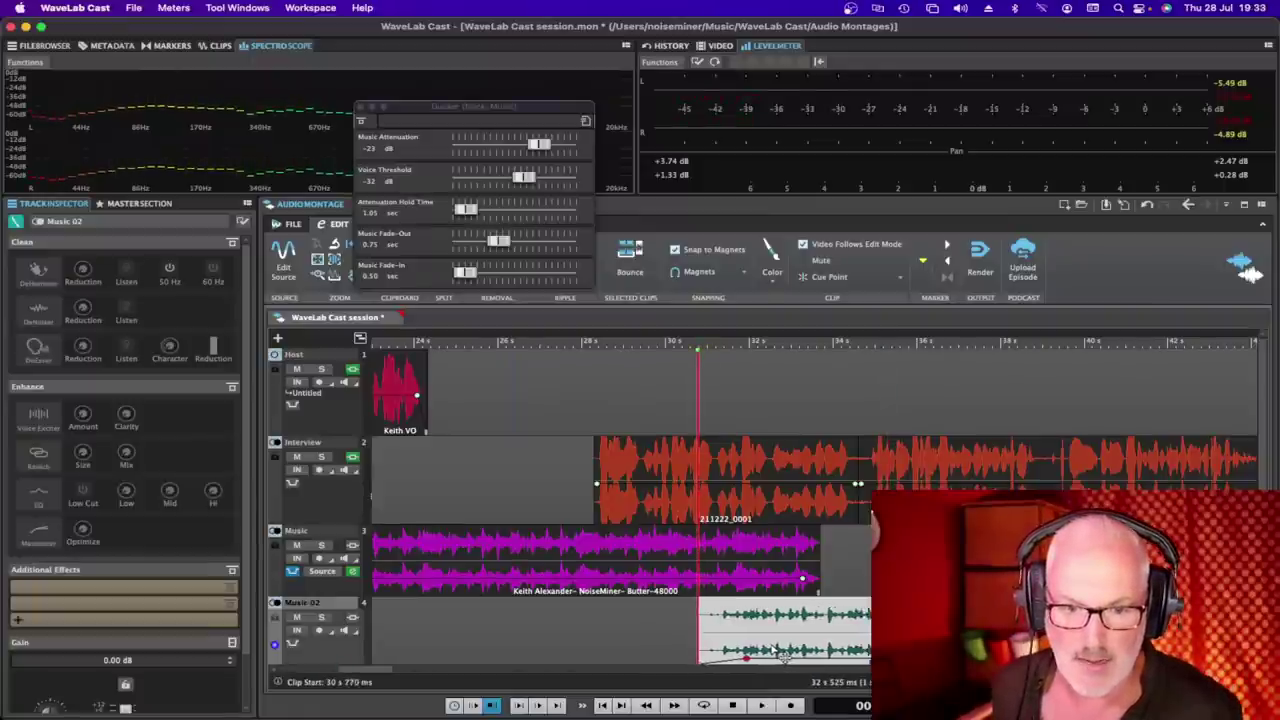
left_click(688, 614)
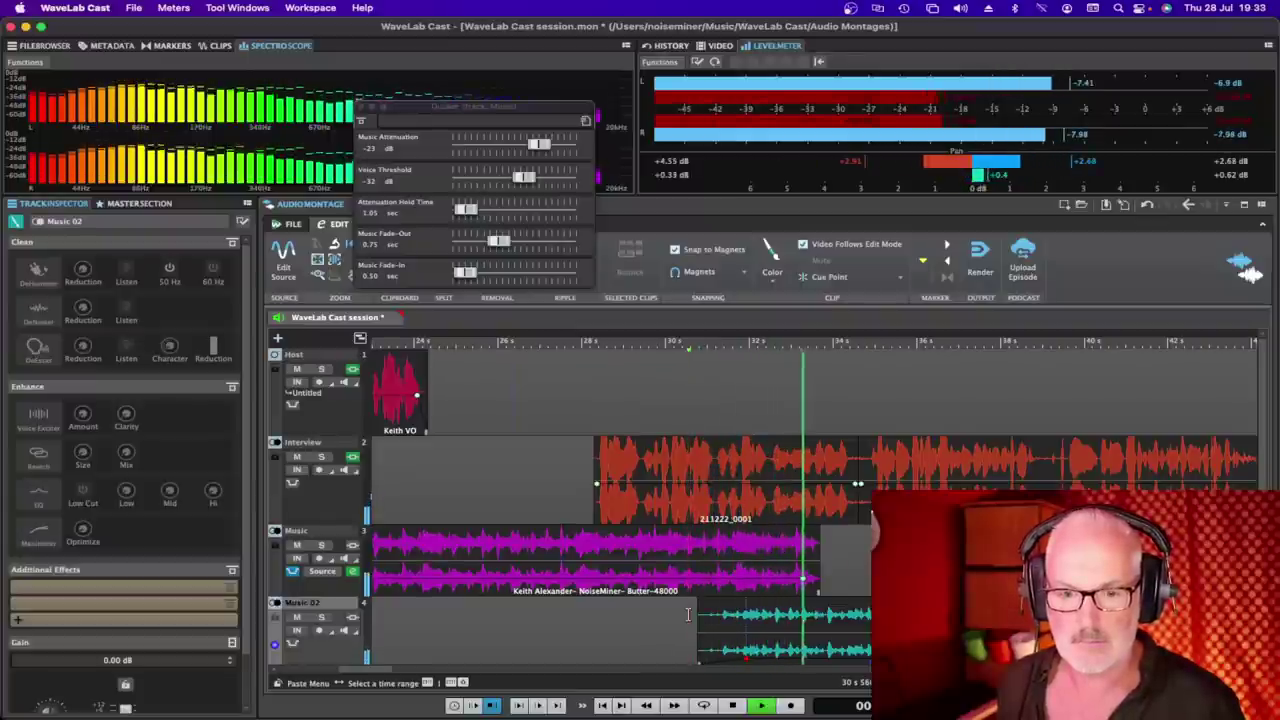
key("space")
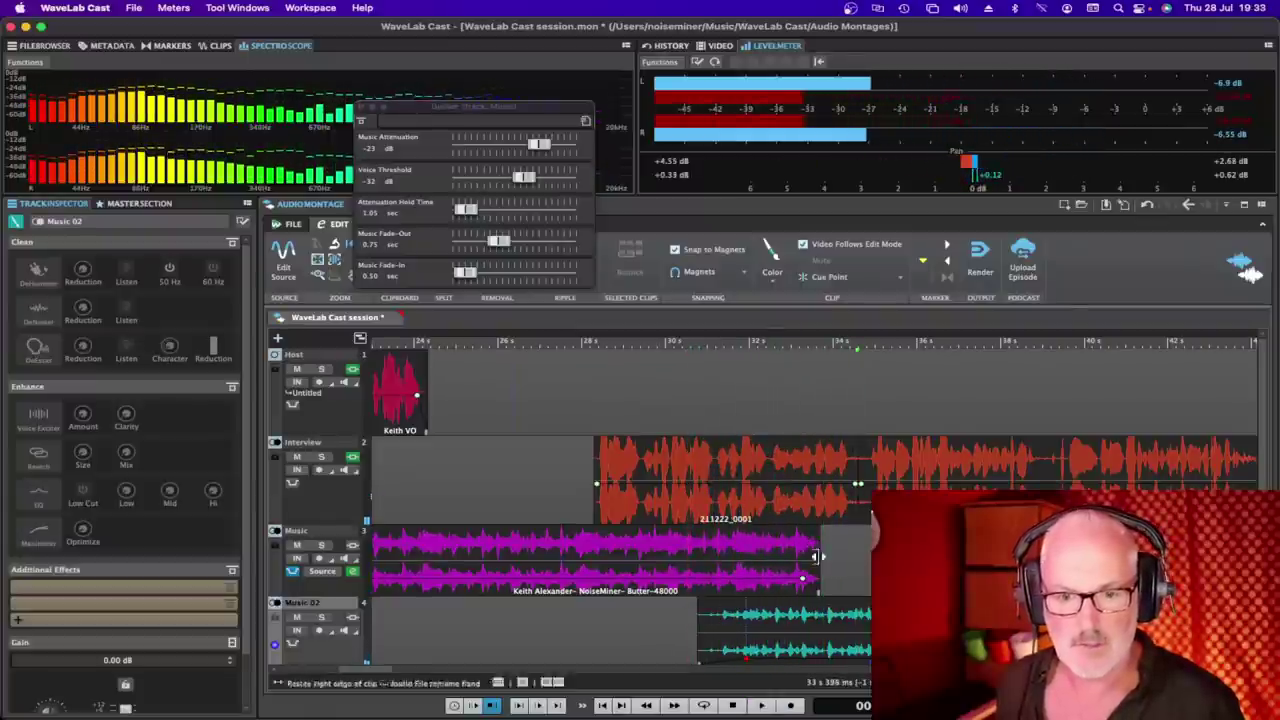
Extend the Music clip's end to about 35 s 285 ms and play its overlap with Music 02
left_click_drag(822, 560, 1066, 560)
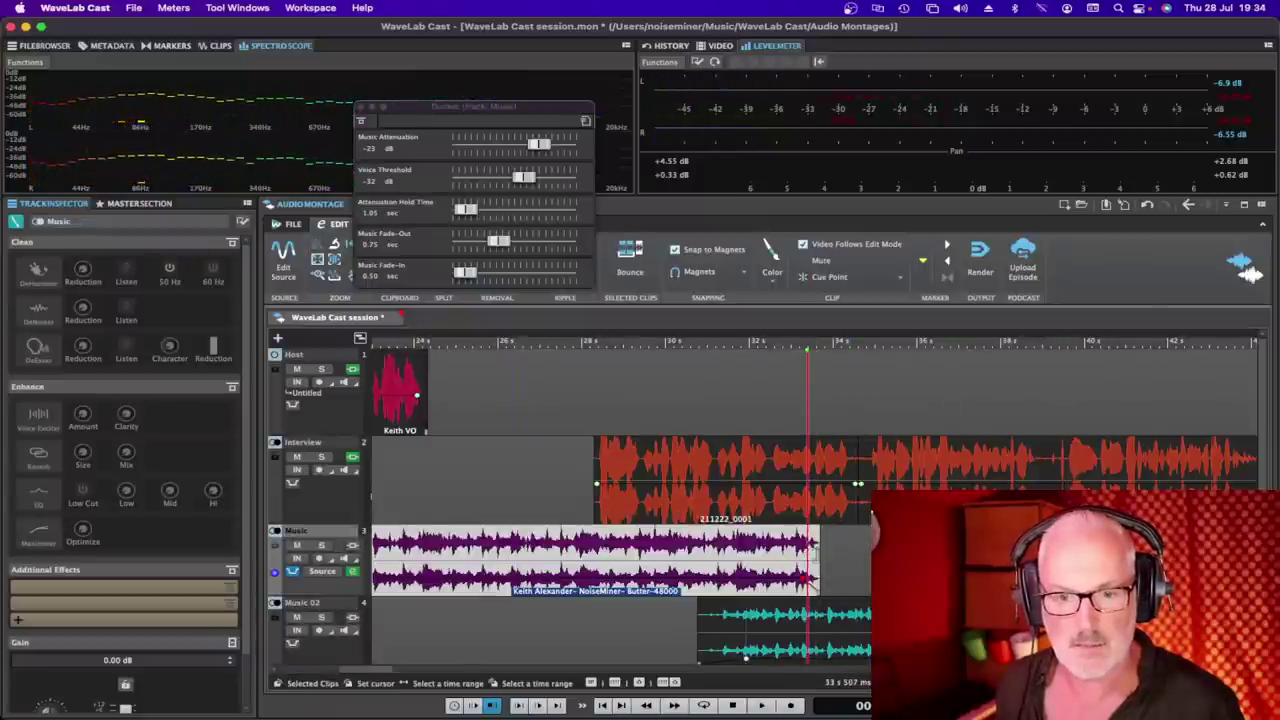
left_click_drag(812, 548, 858, 484)
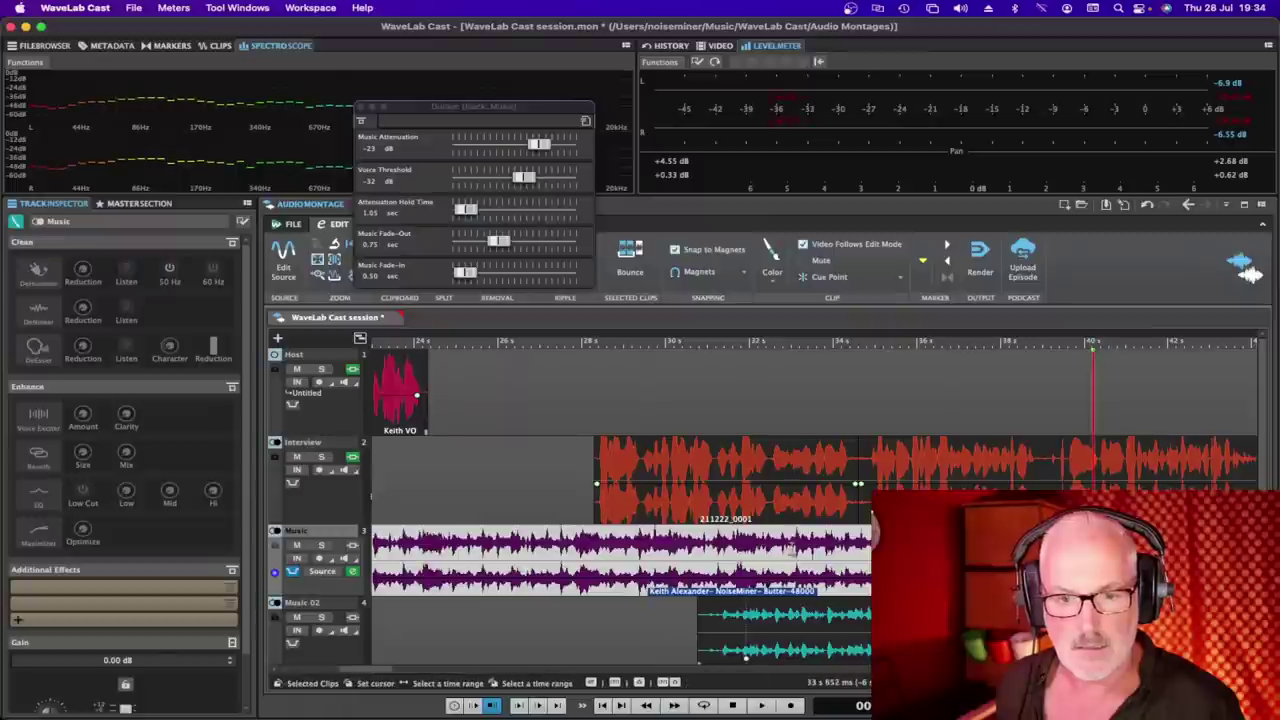
left_click(818, 550)
key("space")
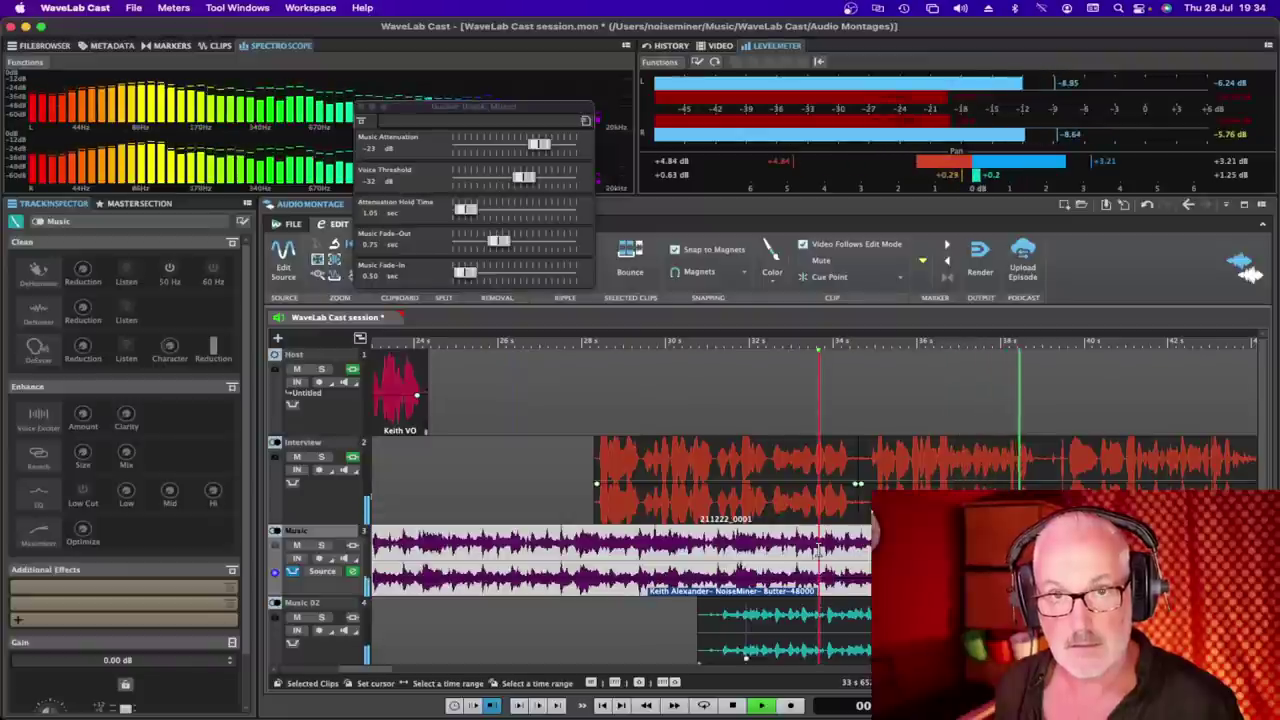
key("space")
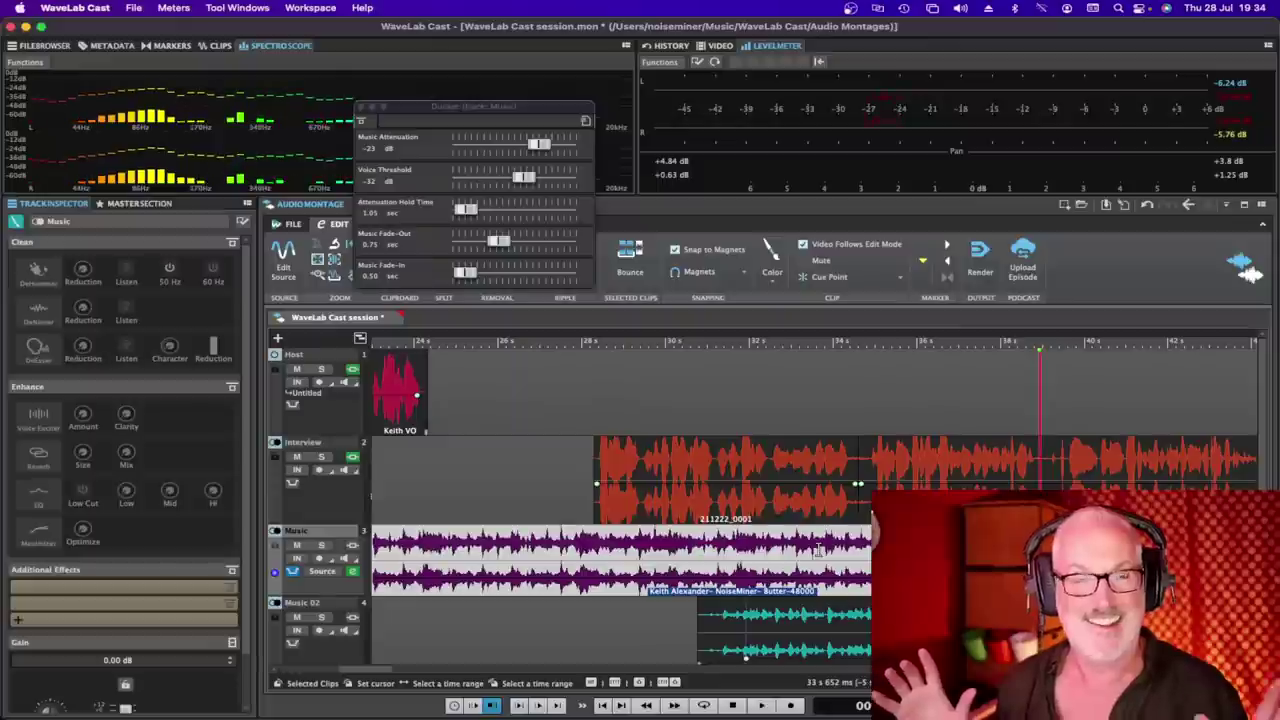
key("space")
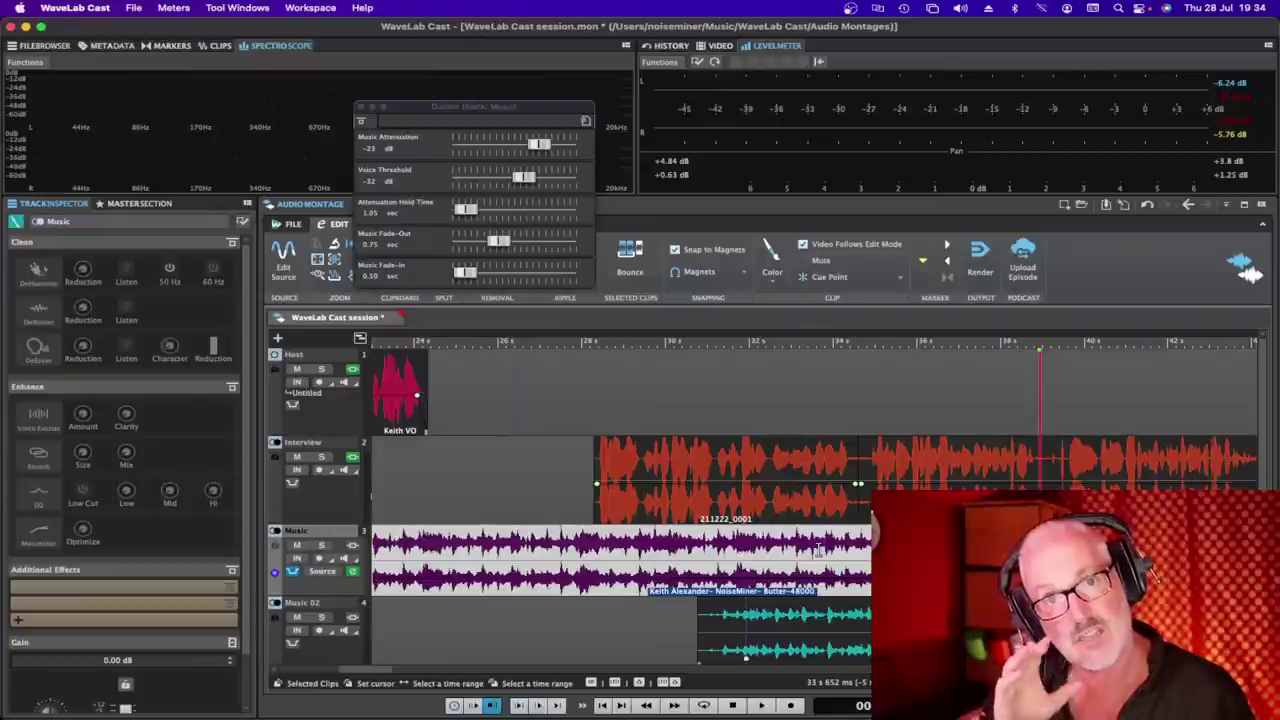
Trim the Music clip, slide Music 02, lengthen the Music fade-out and set a 2 s 383 ms fade-in
left_click_drag(880, 549, 820, 549)
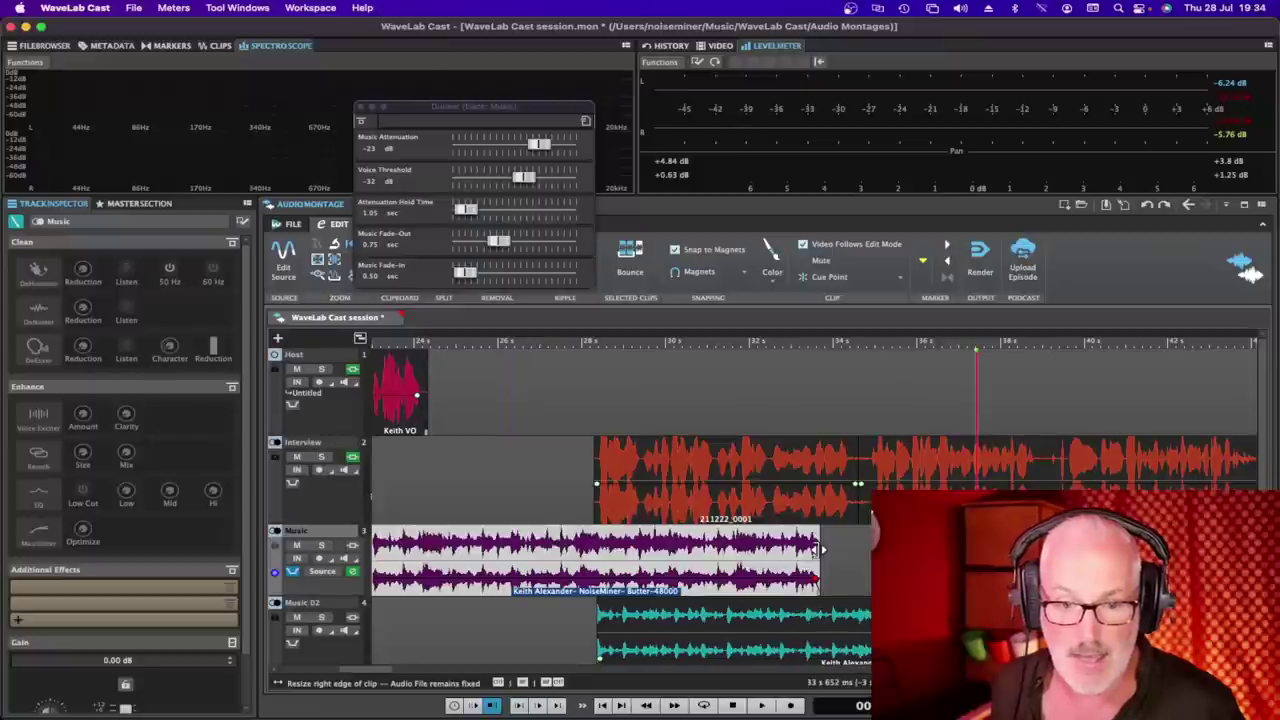
left_click_drag(707, 648, 788, 642)
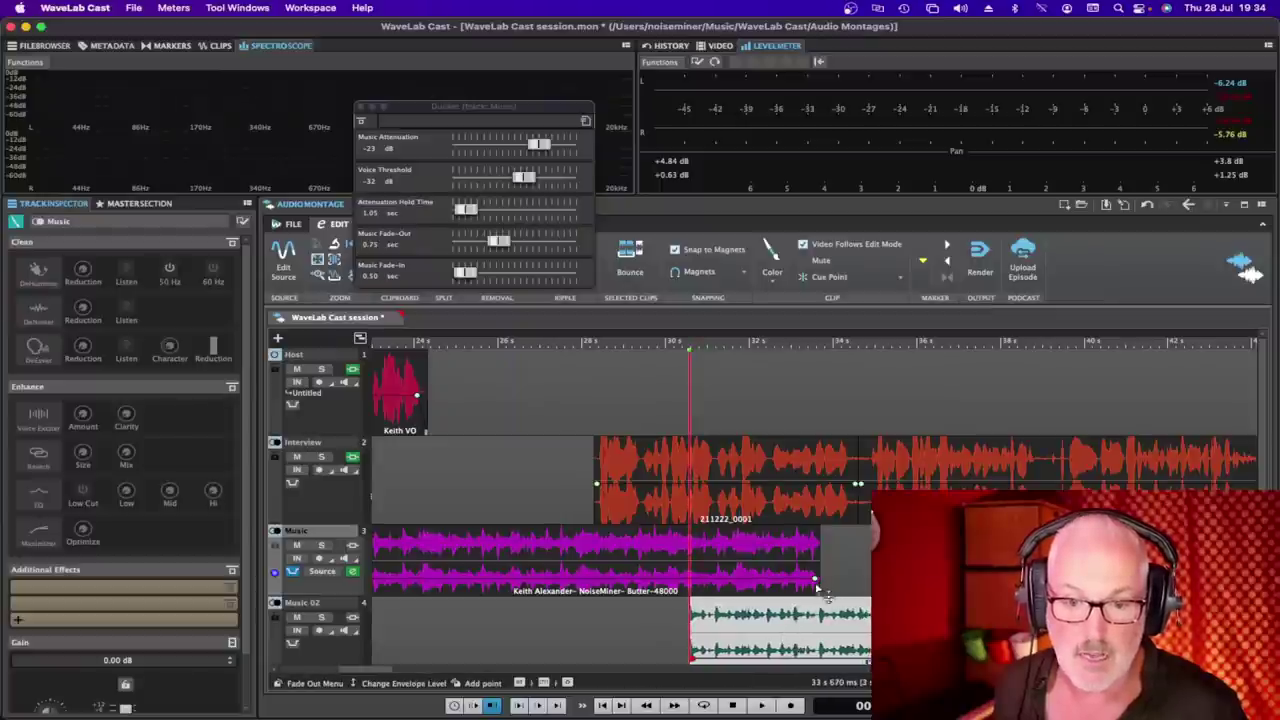
left_click_drag(815, 580, 690, 575)
left_click_drag(696, 654, 817, 657)
Save the session and play the revised crossfade
left_click(660, 613)
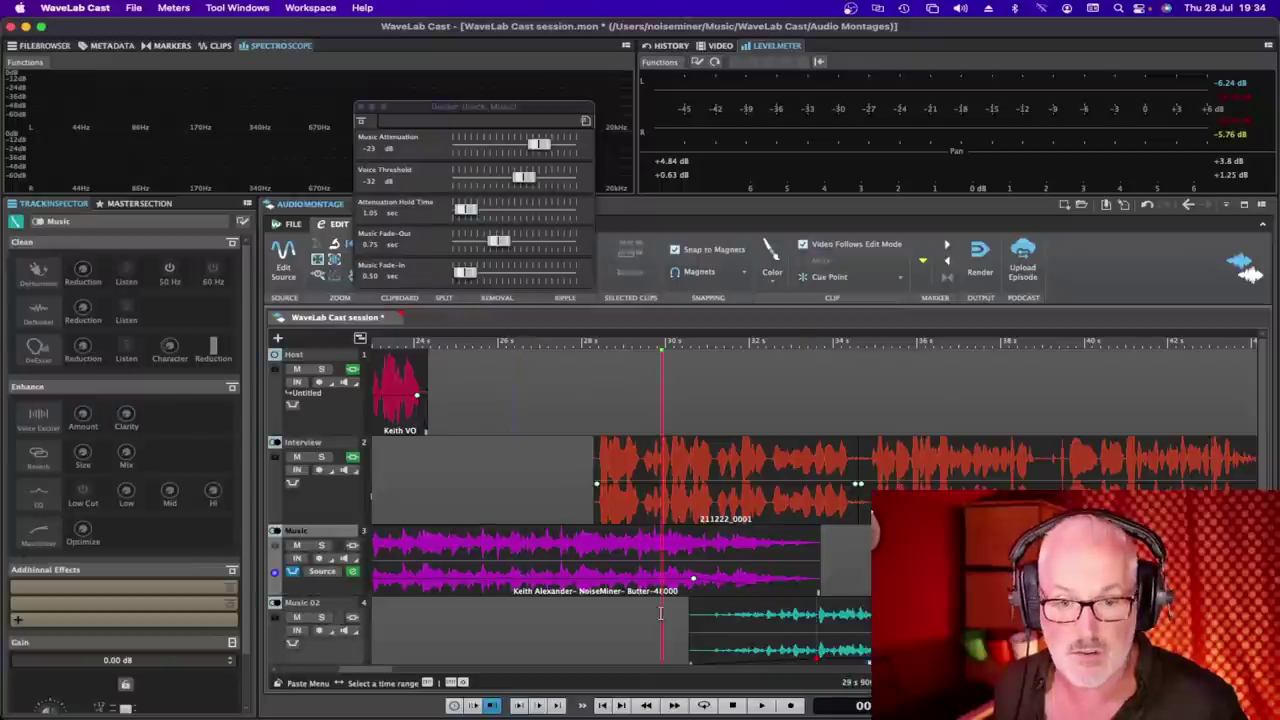
key("super+s")
key("space")
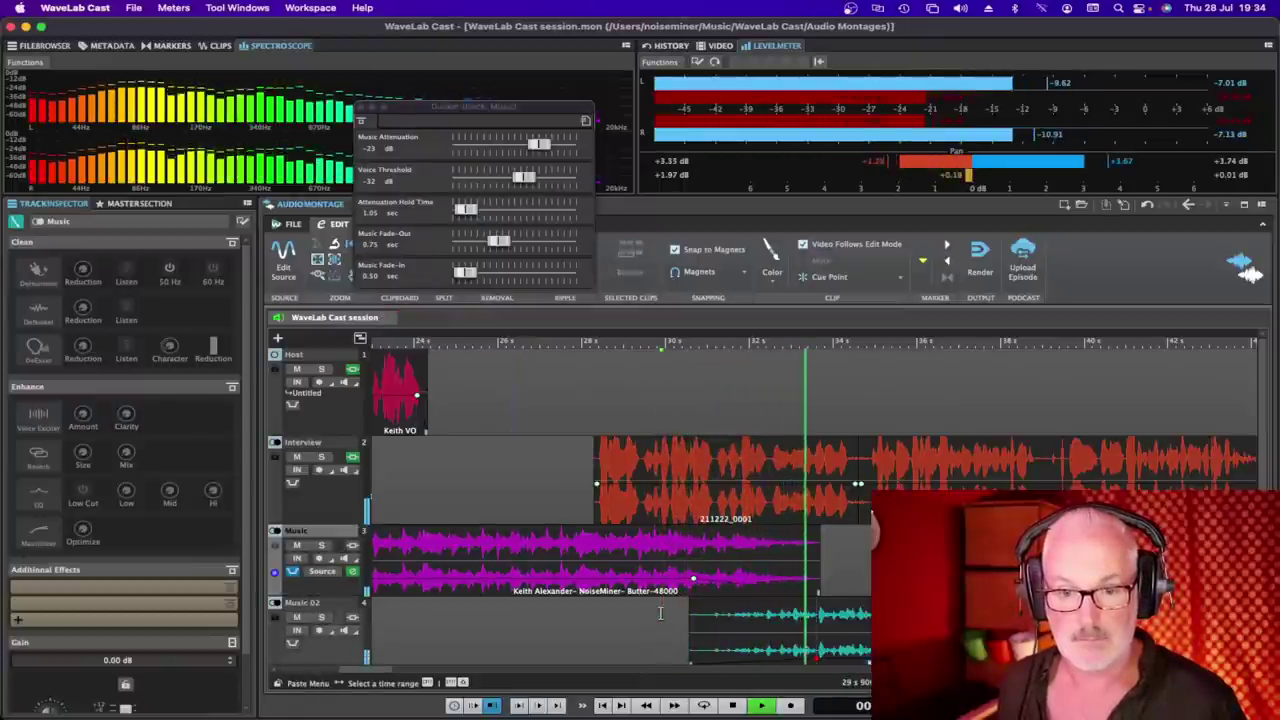
key("space")
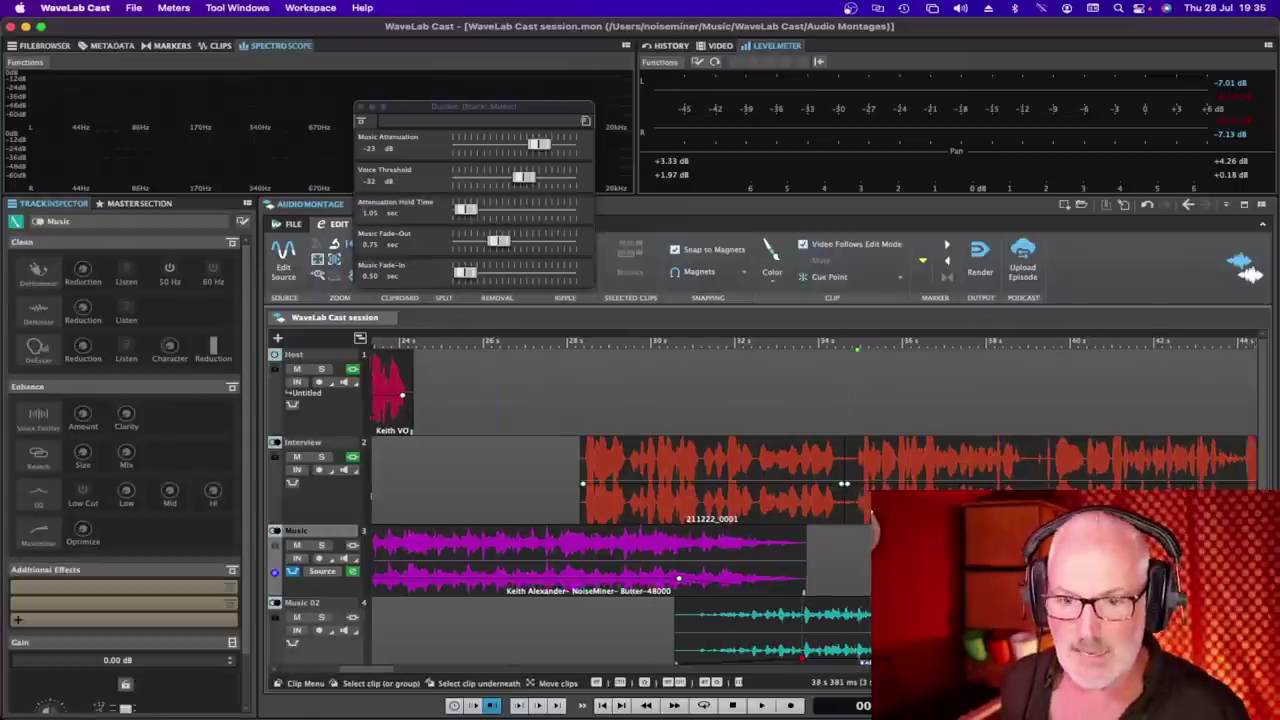
Set the play position on the Music 02 clip around 48.6–52.5 s and select a time range there
scroll(660, 613, "right", 10)
scroll(660, 613, "right", 3)
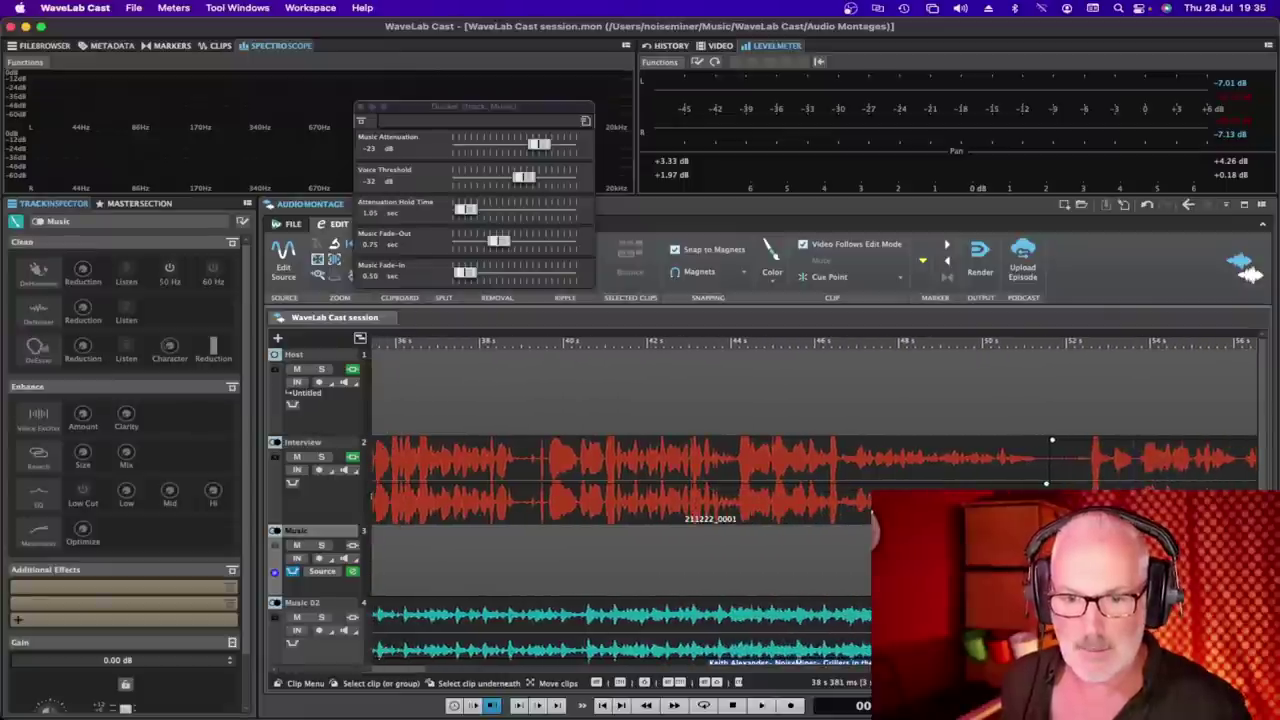
left_click(931, 615)
left_click(925, 615)
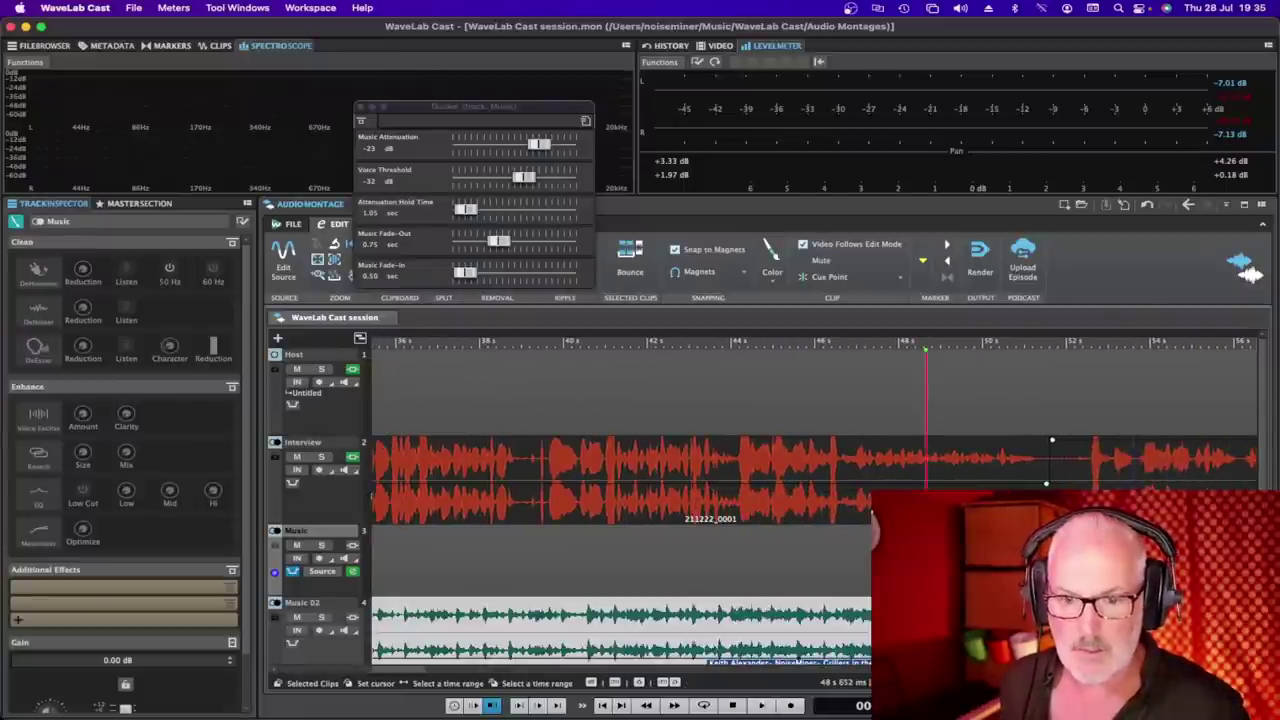
key("s")
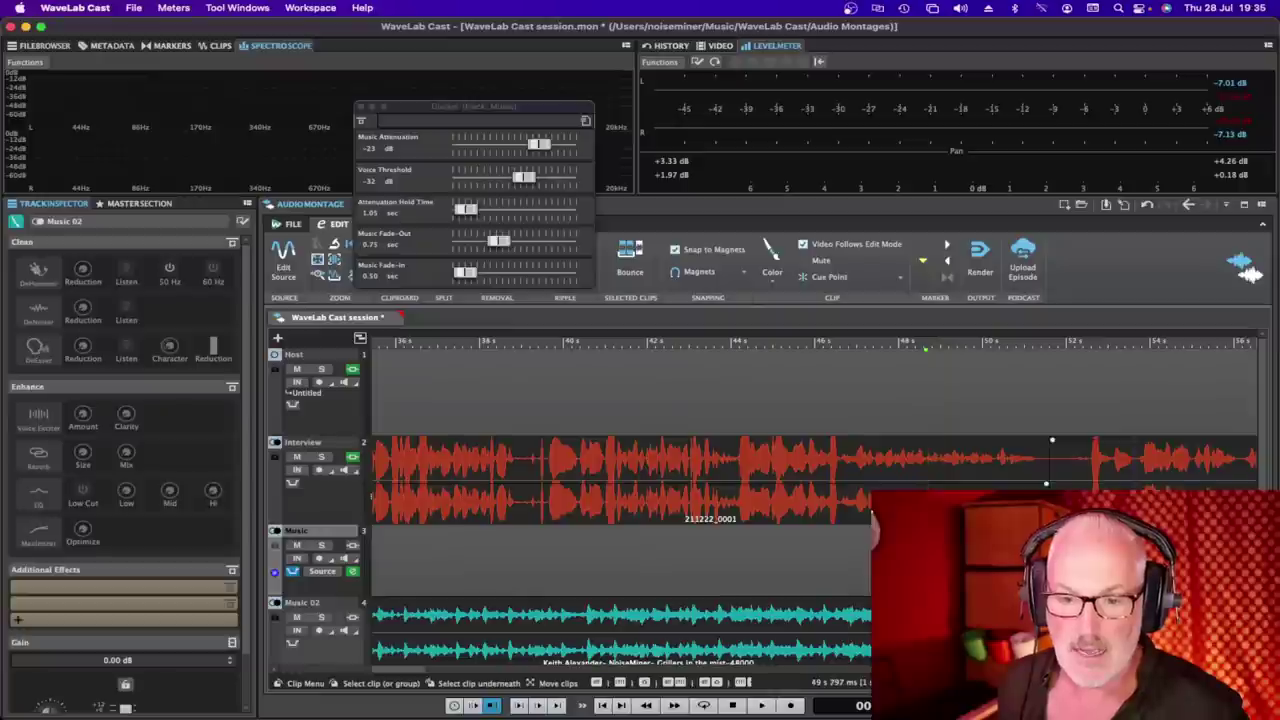
left_click(1043, 455)
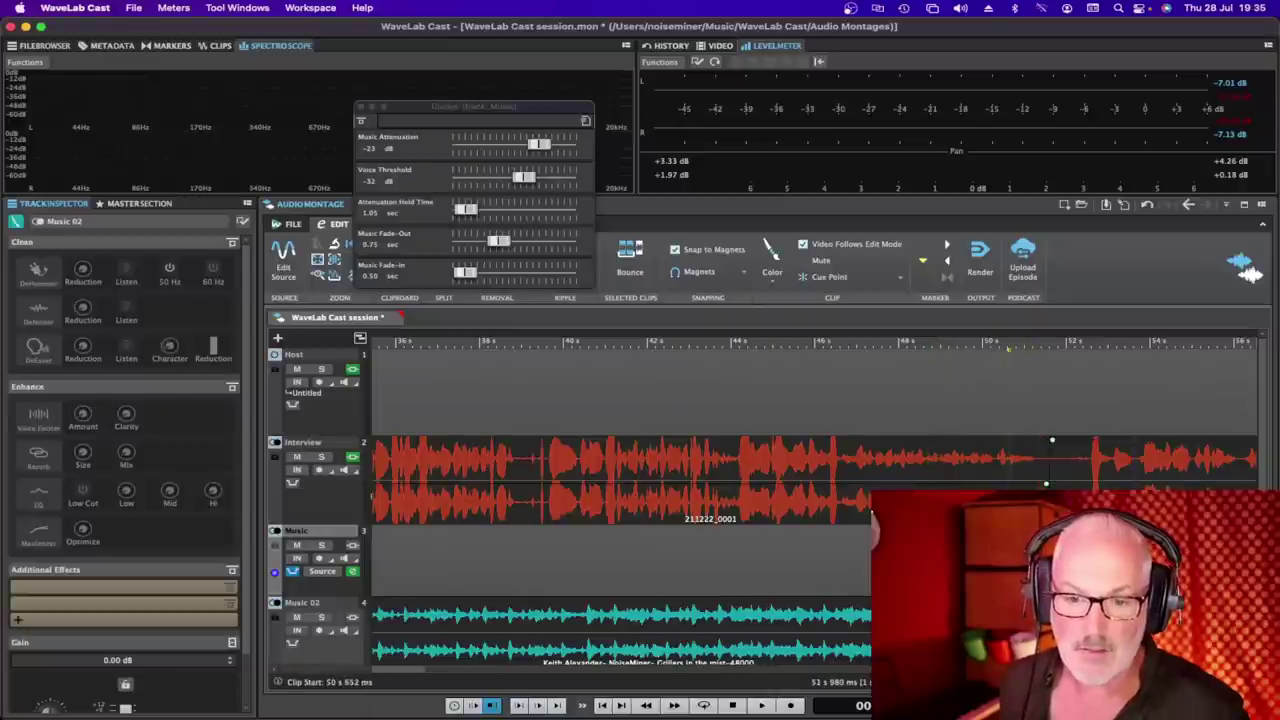
key("Left")
key("Left")
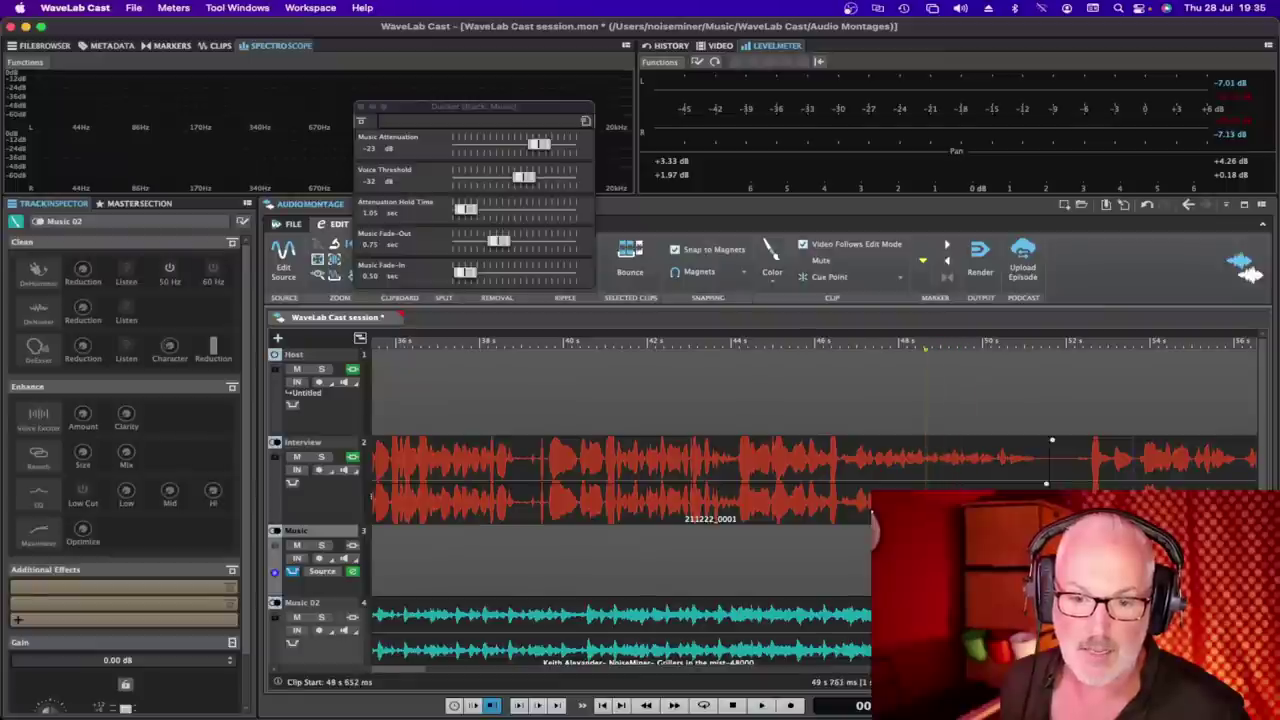
key("shift+Left")
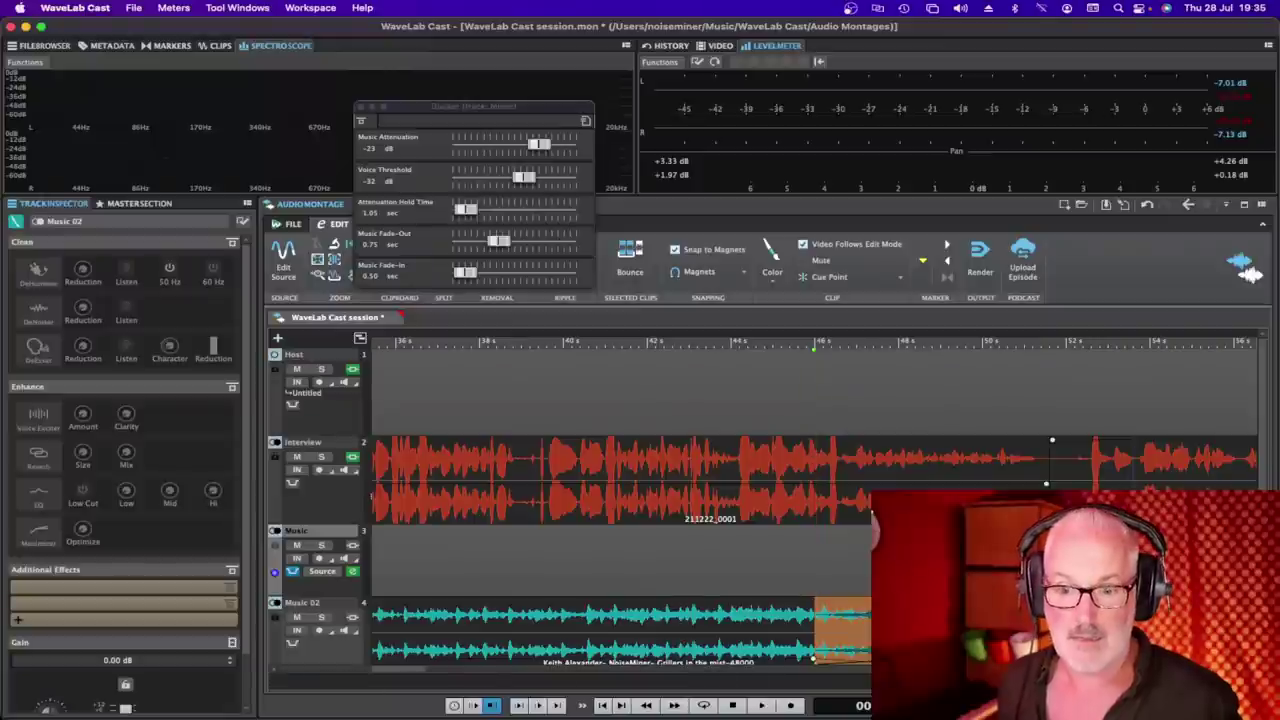
Move the orange clip onto the Music track, end Music 02 at 47 s, and trim the Music clip's start
left_click_drag(845, 630, 834, 560)
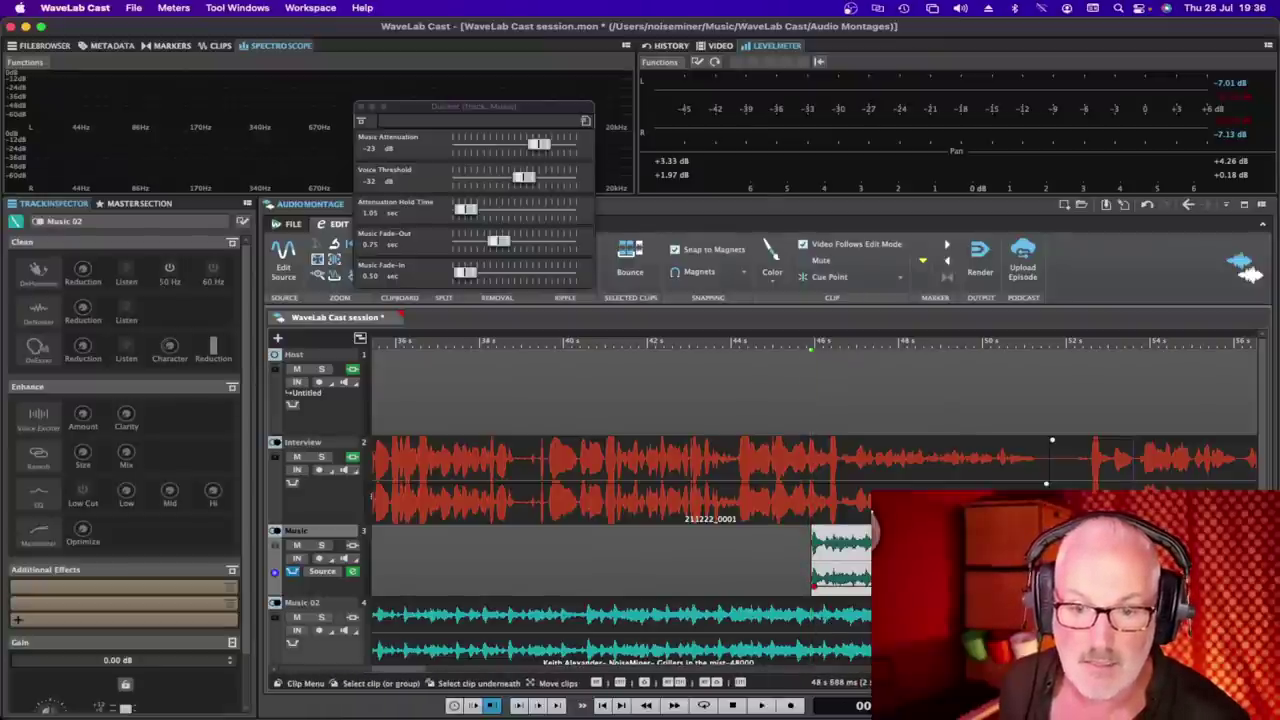
scroll(813, 500, "right", 5)
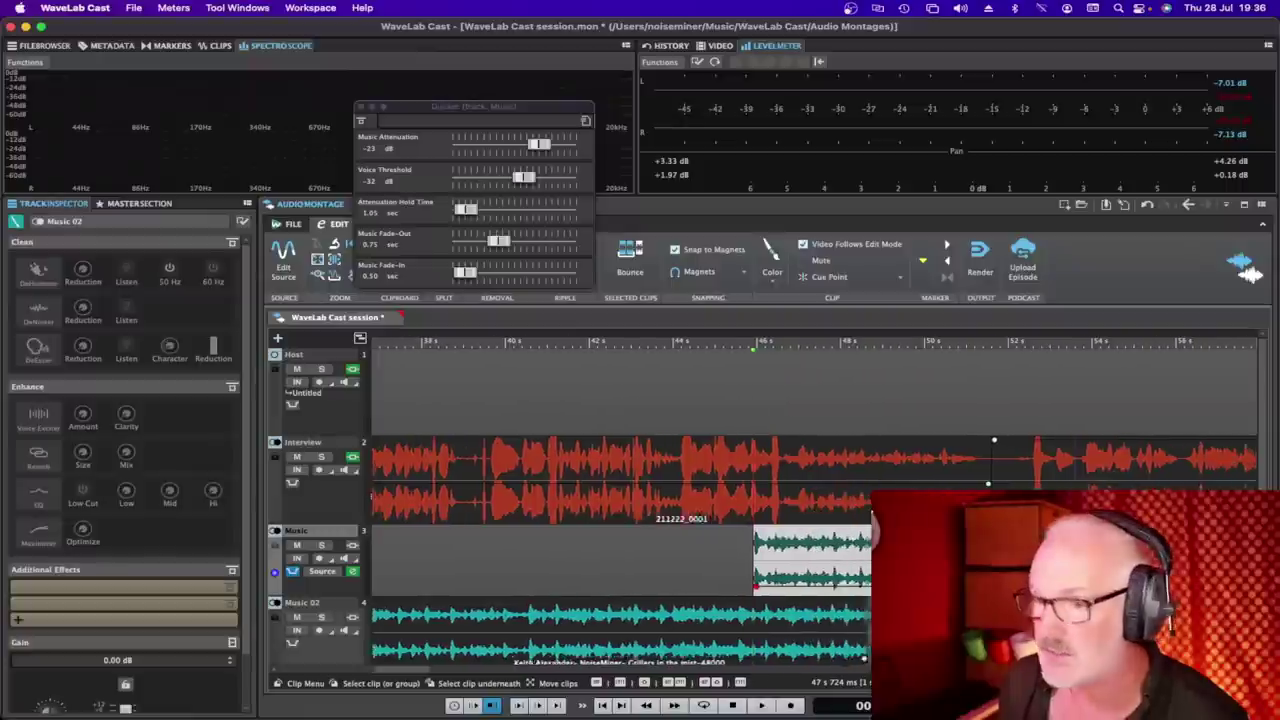
left_click_drag(717, 553, 735, 560)
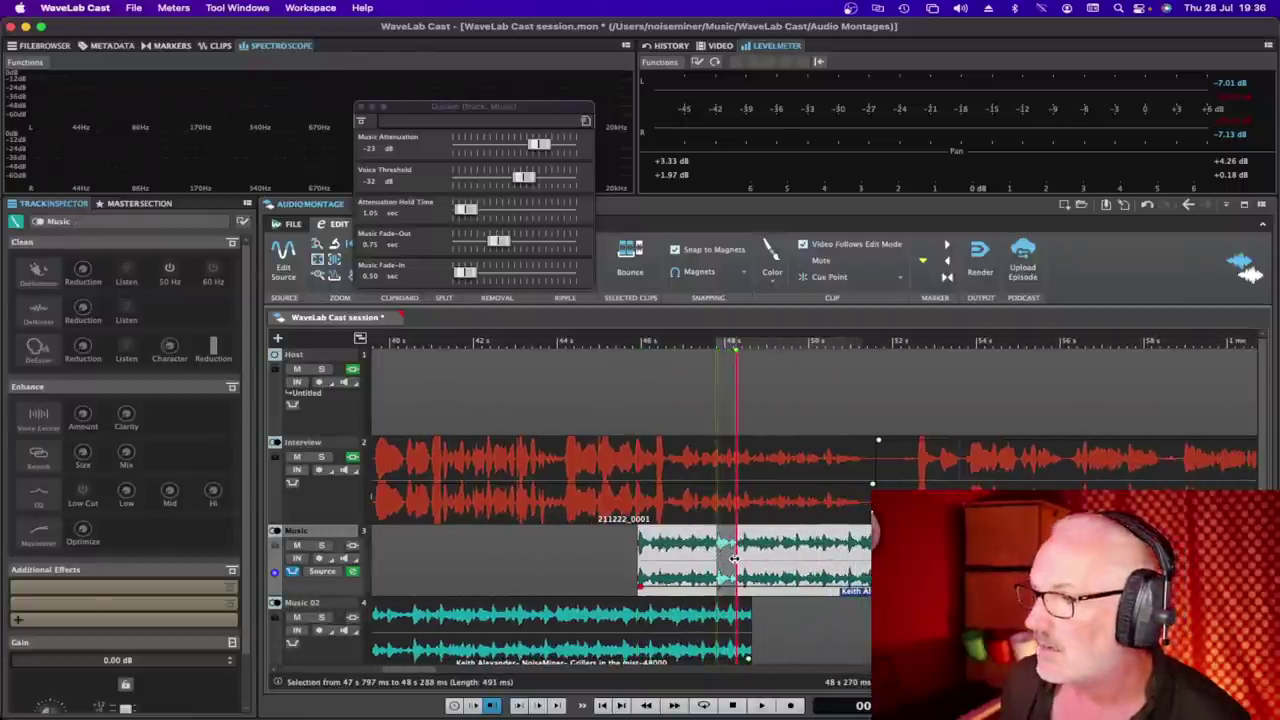
left_click(648, 622)
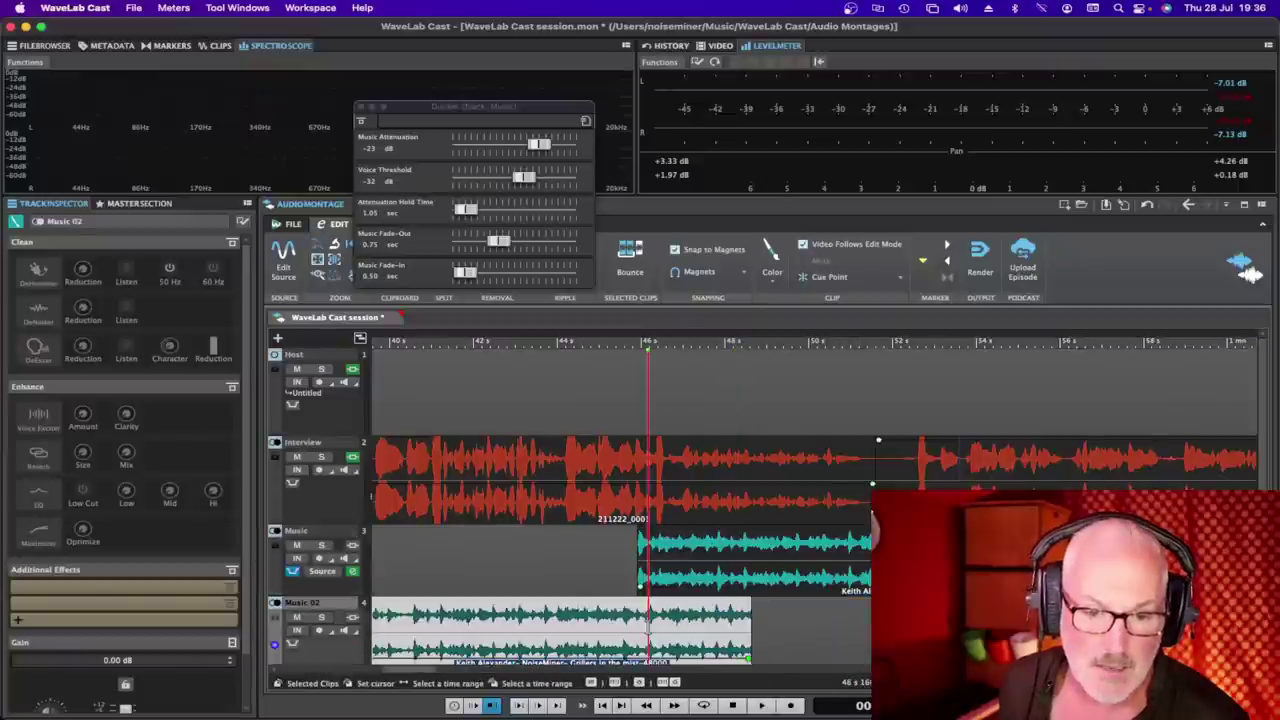
left_click_drag(648, 622, 657, 628)
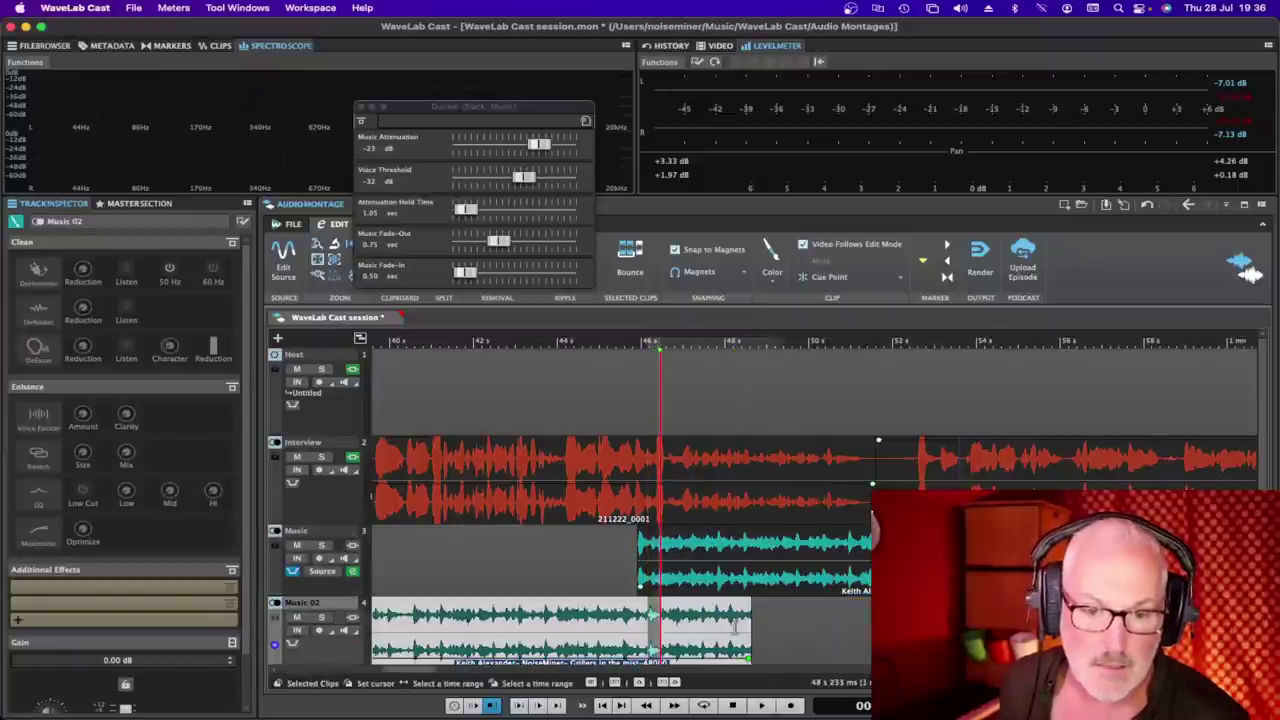
left_click_drag(751, 630, 659, 634)
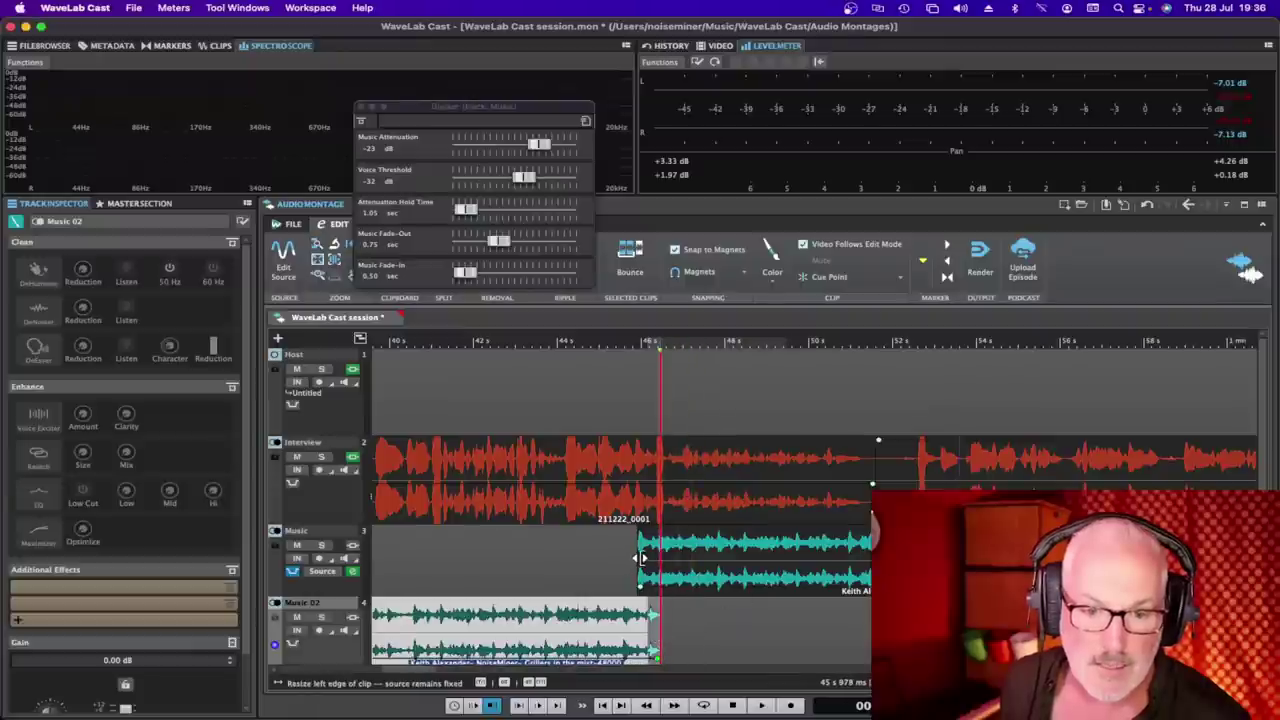
left_click_drag(639, 560, 717, 560)
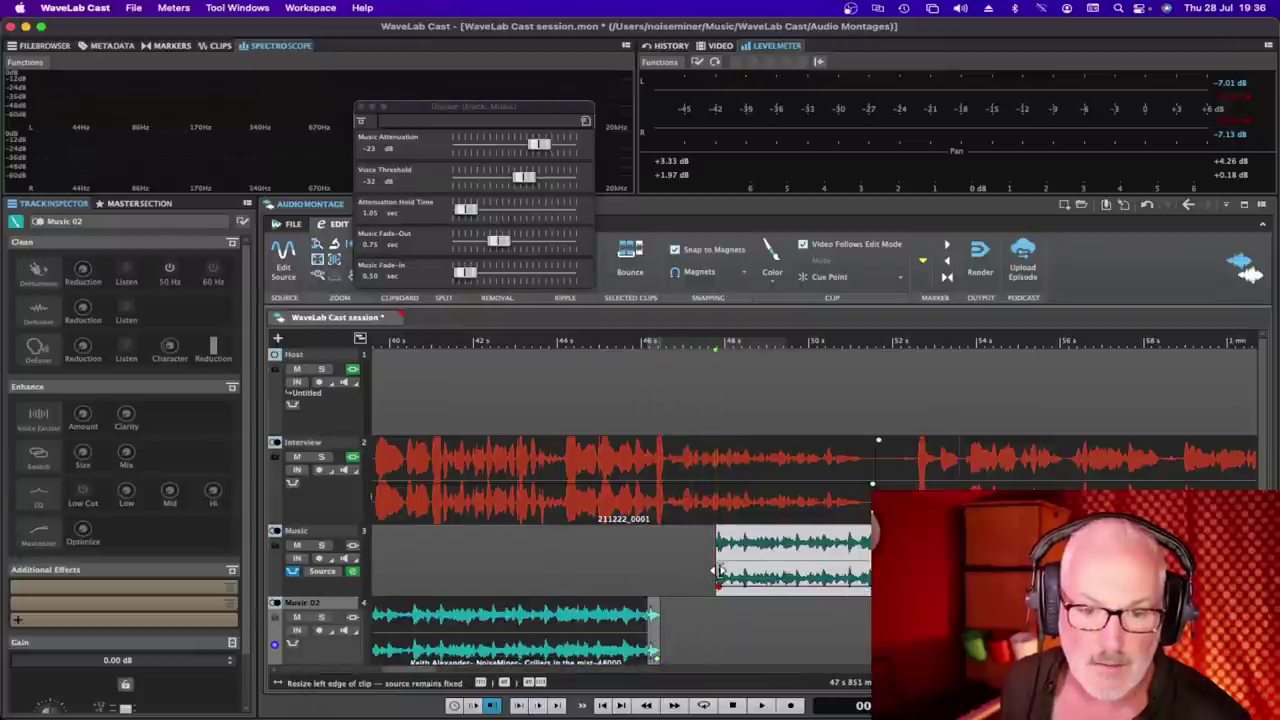
left_click(683, 569)
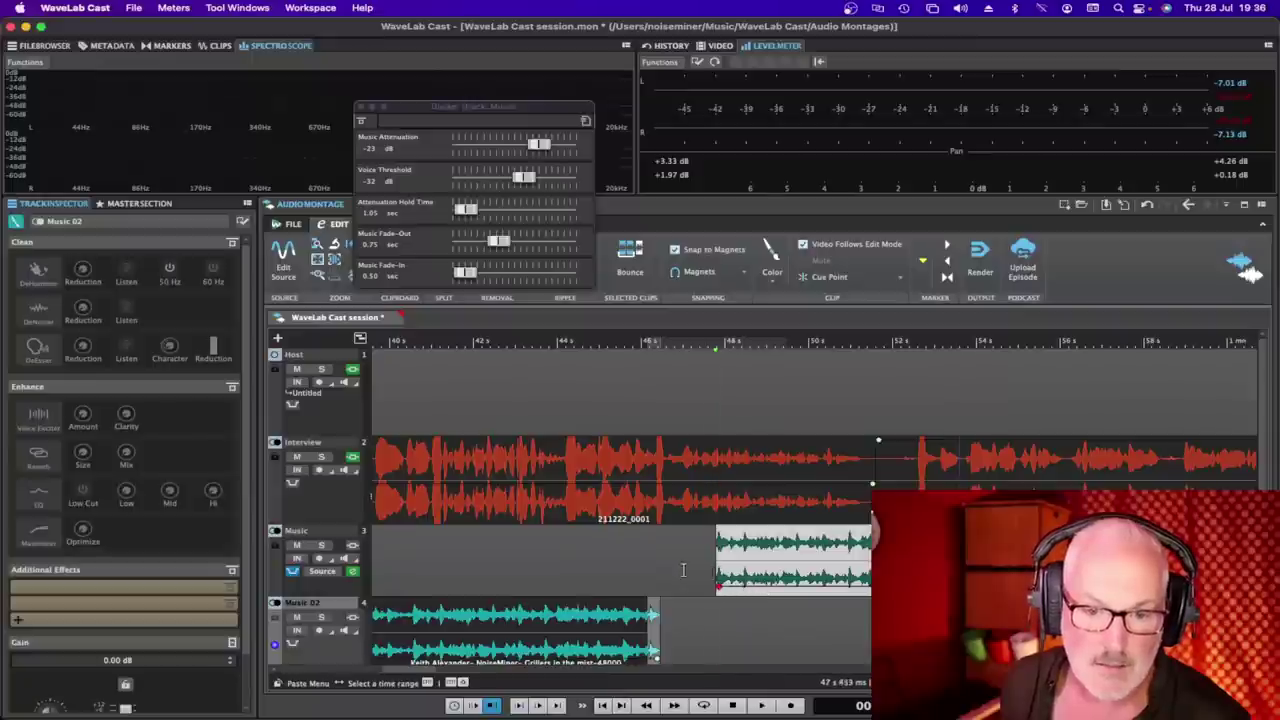
Butt the Music clip against Music 02's end, extend its start, and overlap it onto Music 02
left_click_drag(762, 582, 697, 579)
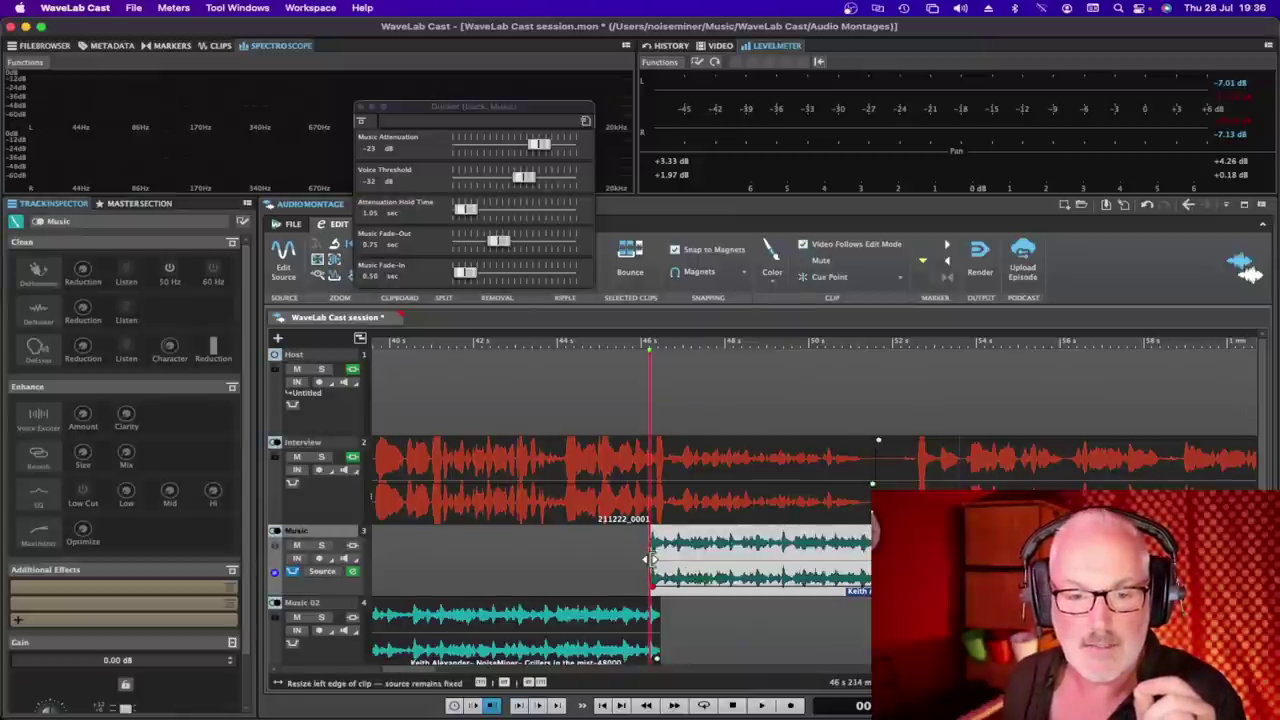
left_click_drag(645, 565, 594, 560)
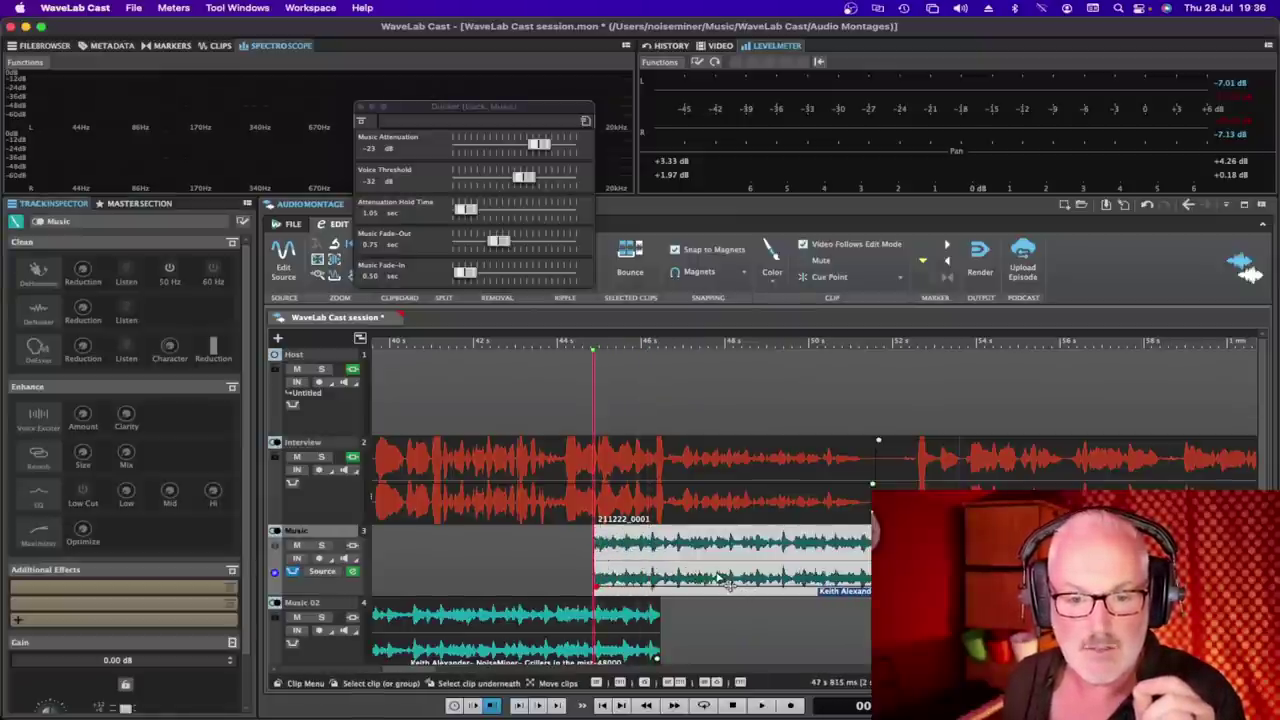
left_click_drag(718, 562, 720, 628)
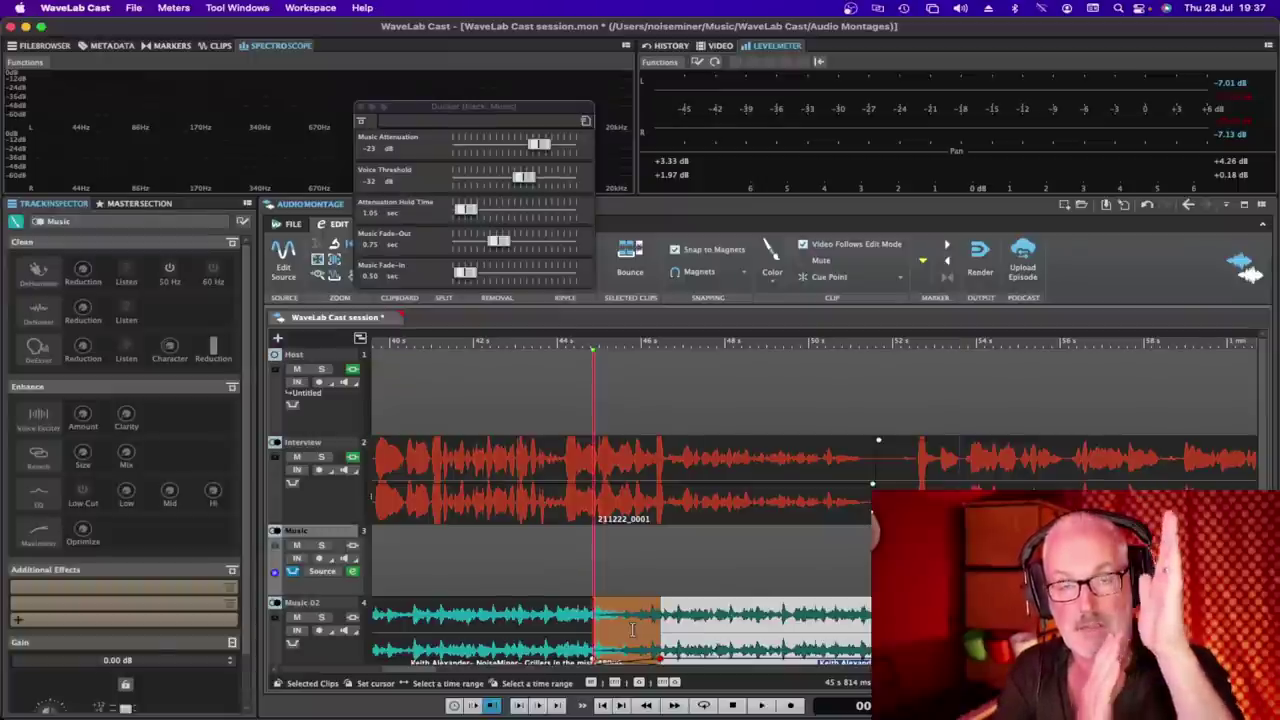
Play back from the crossfade, then undo the last two music clip edits
key("space")
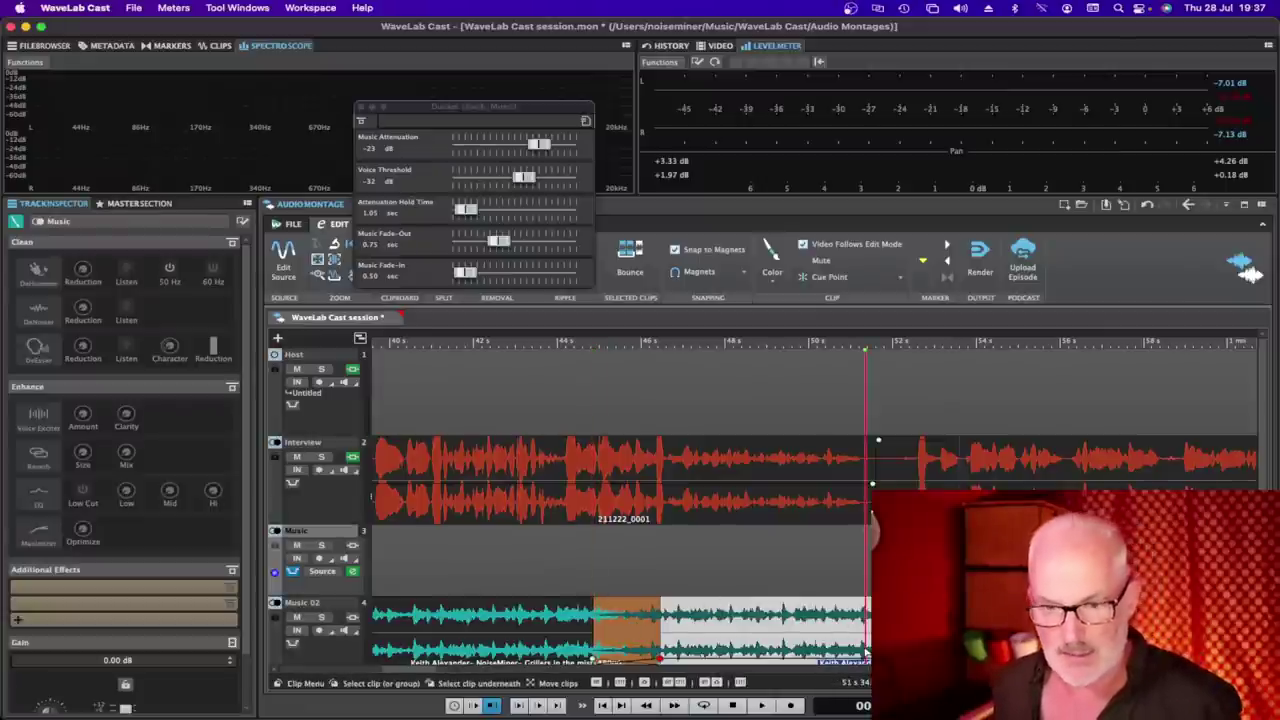
key("super+x")
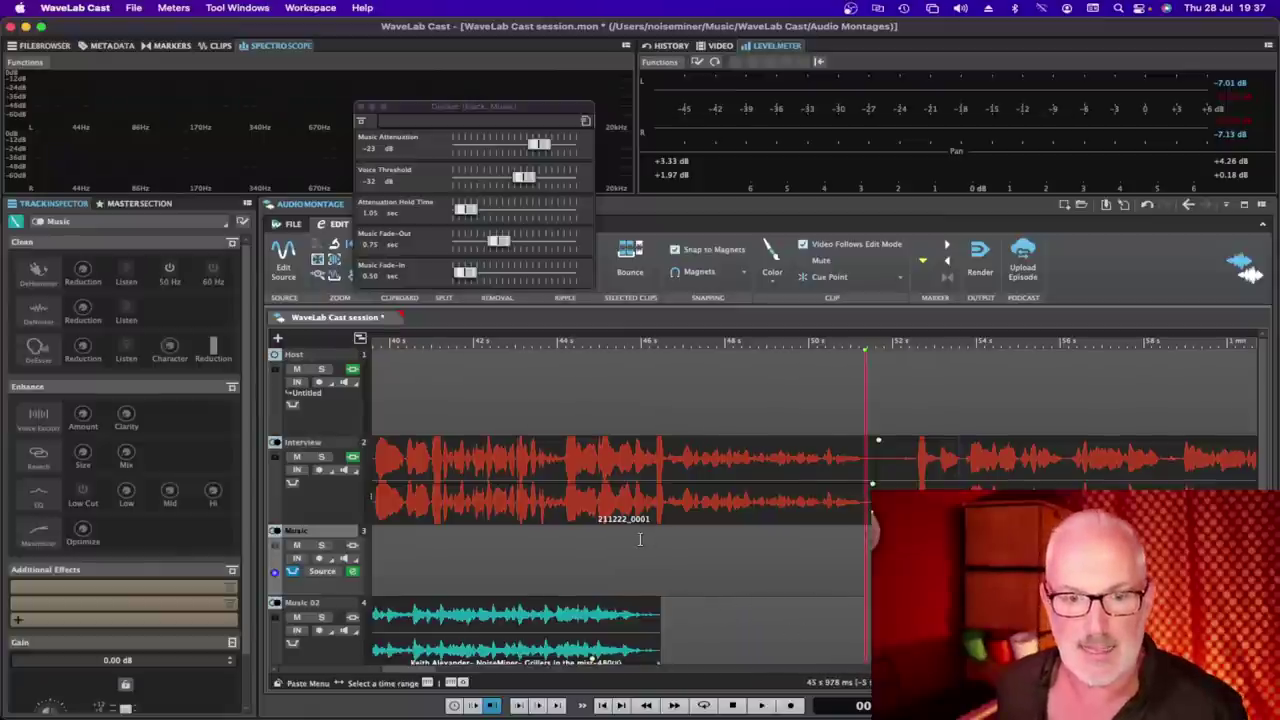
key("super+v")
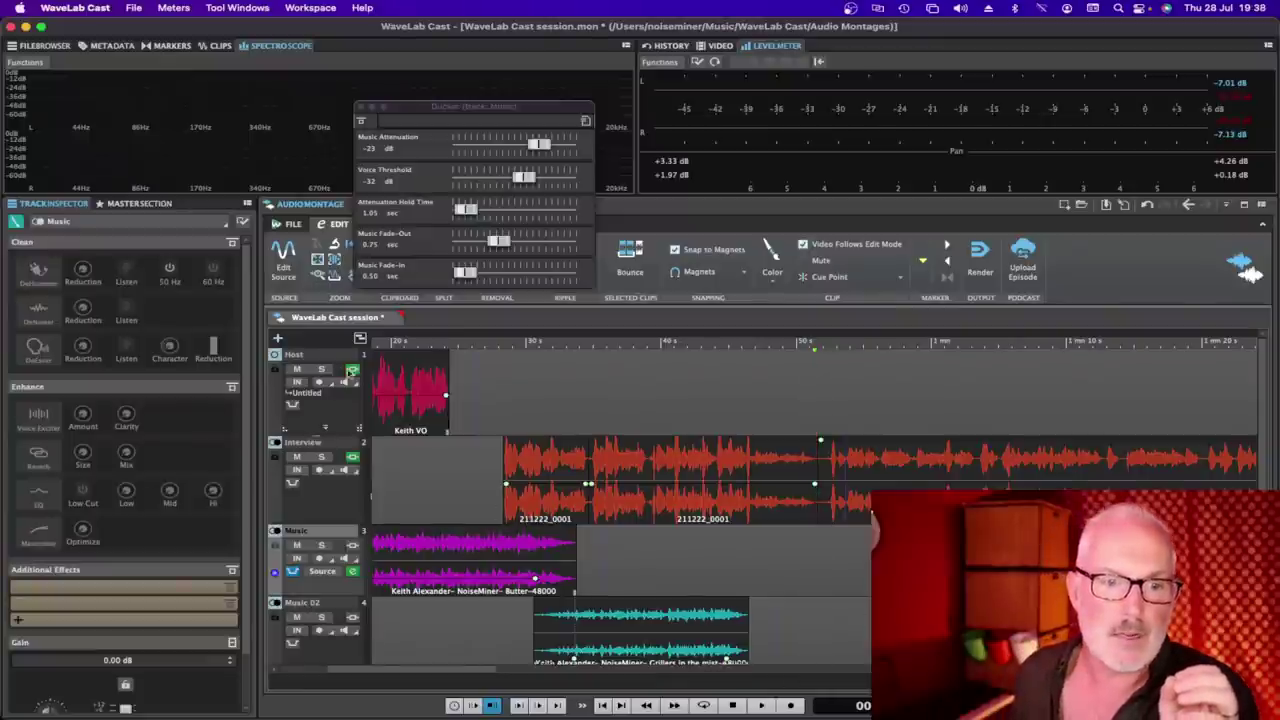
Show the Host track's Enhance EQ and Compressor settings in the Track Inspector
left_click(323, 407)
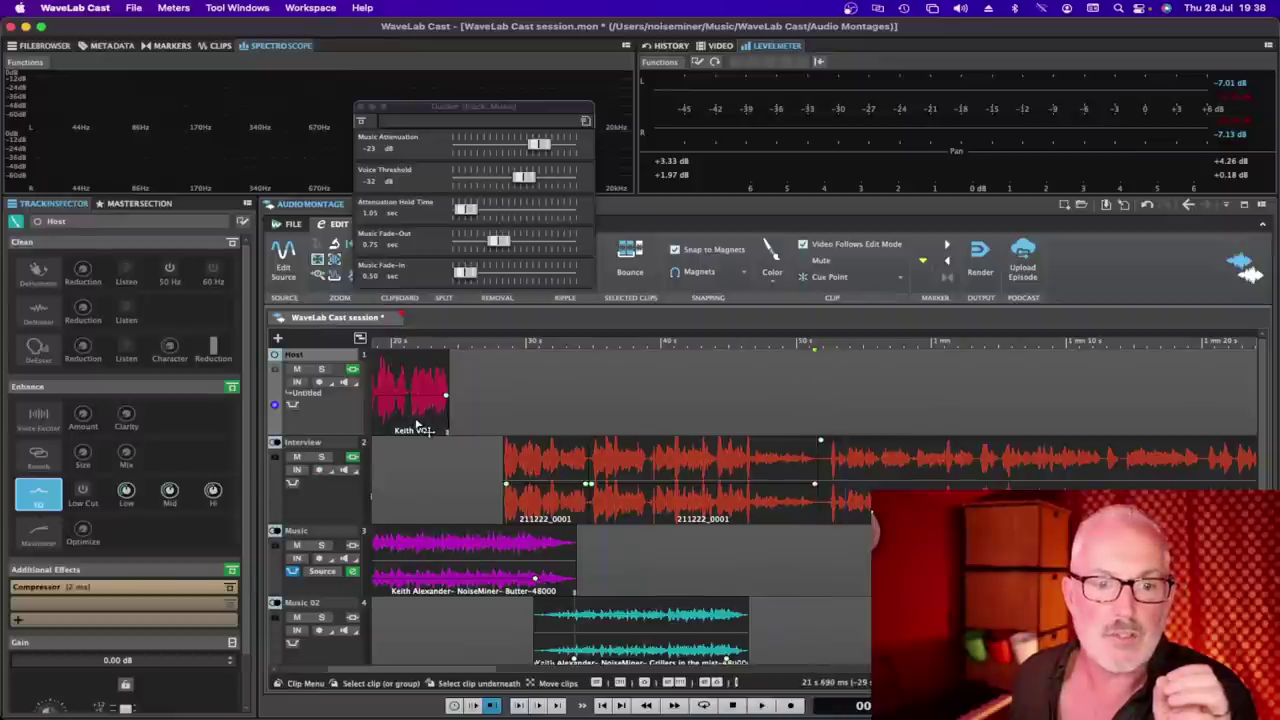
Inspect the Interview, Music and Music 02 track settings one after another in the Track Inspector
left_click(337, 502)
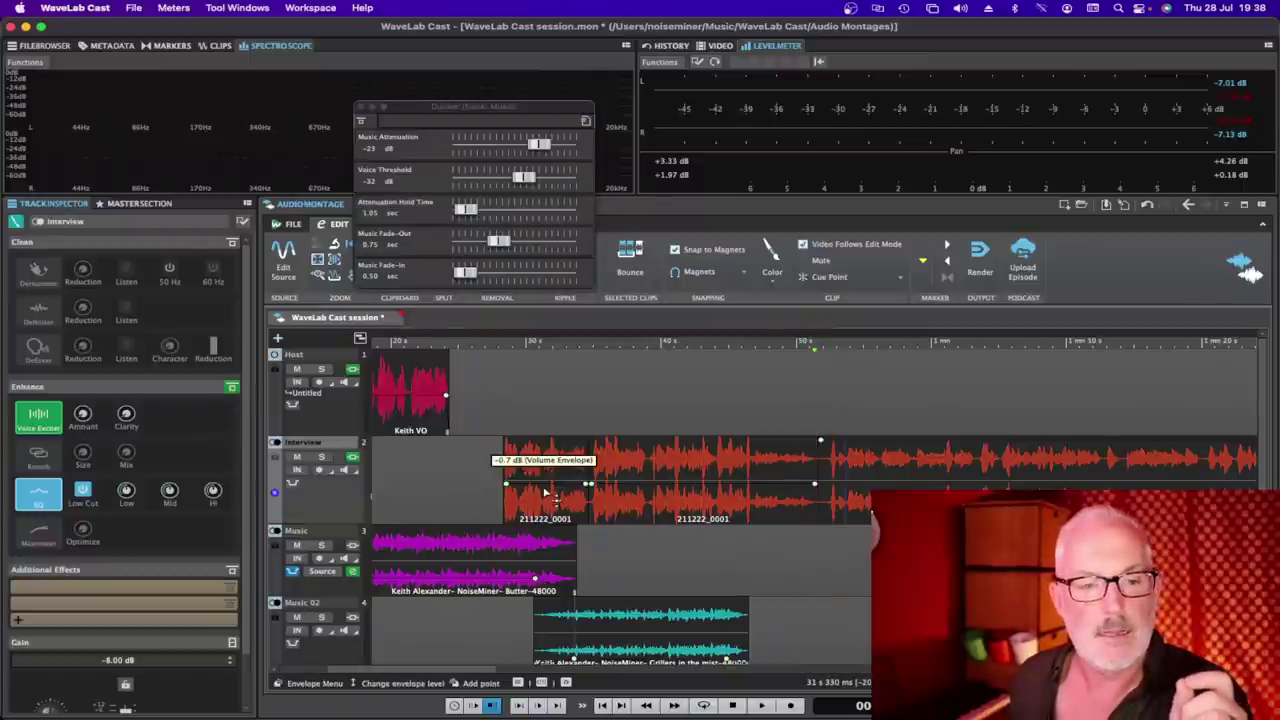
left_click(300, 540)
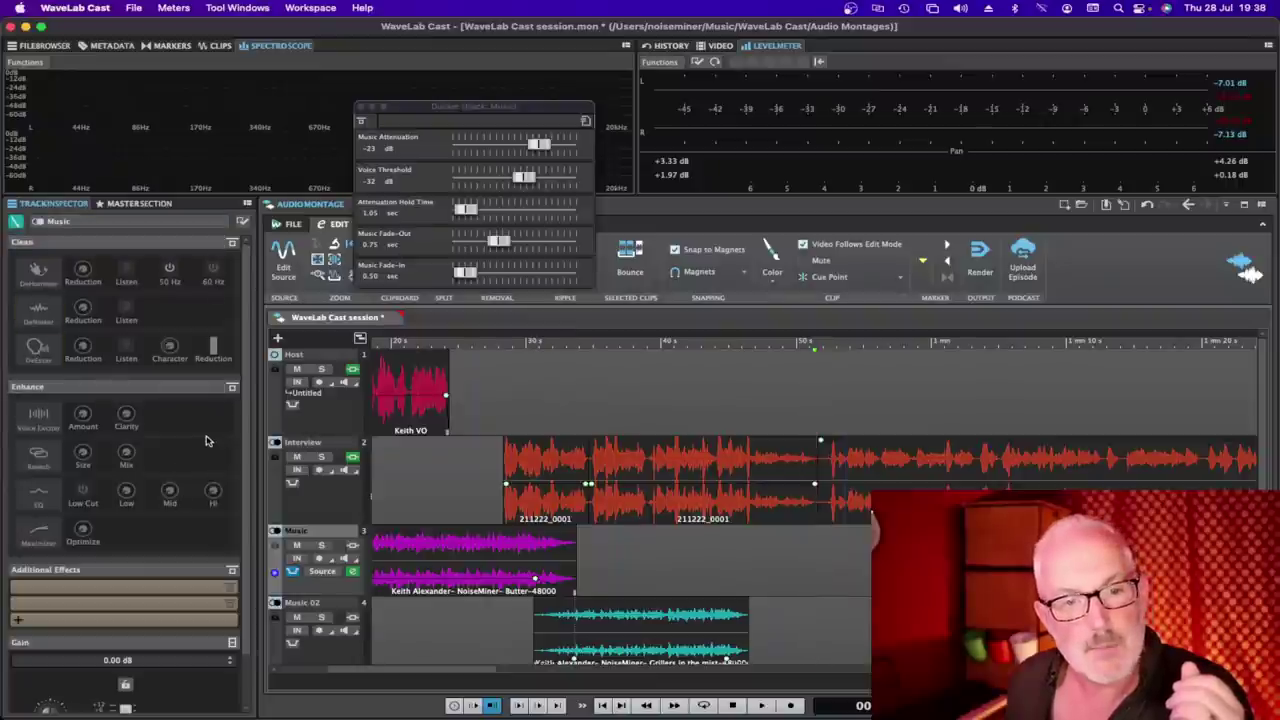
left_click(328, 652)
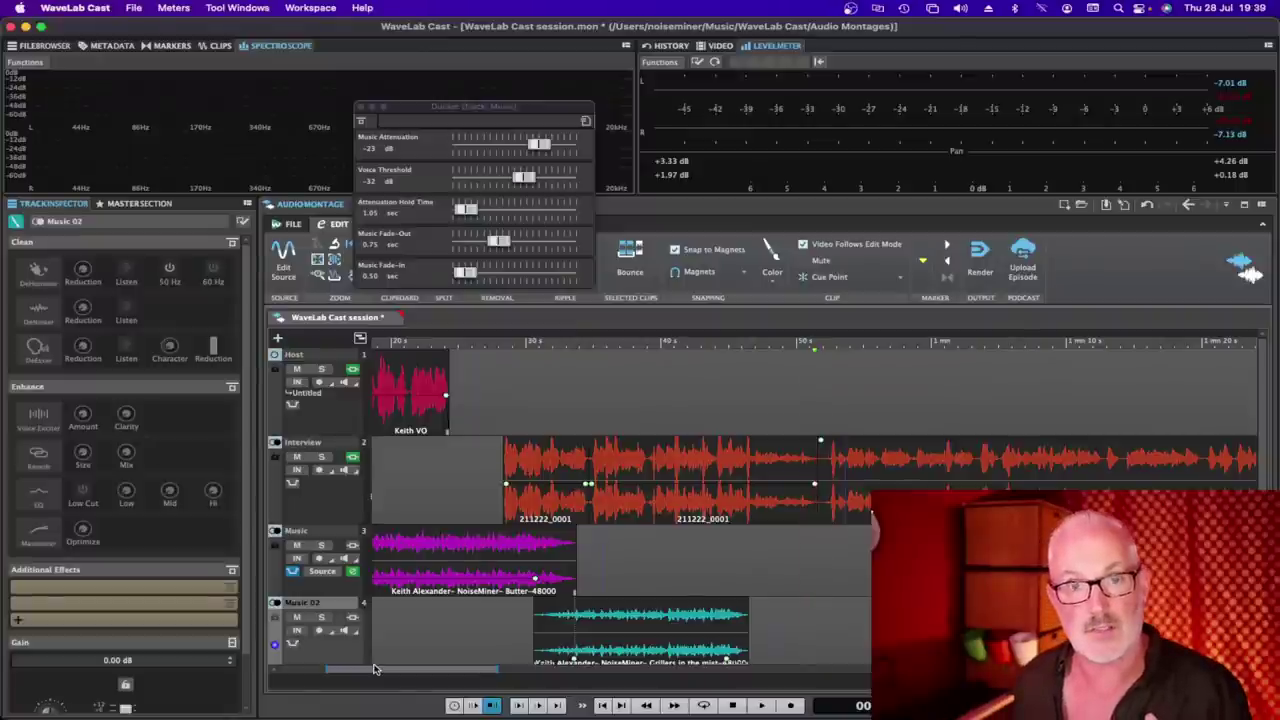
Push the later interview part to the right to open a gap in the interview
left_click_drag(508, 628, 593, 625)
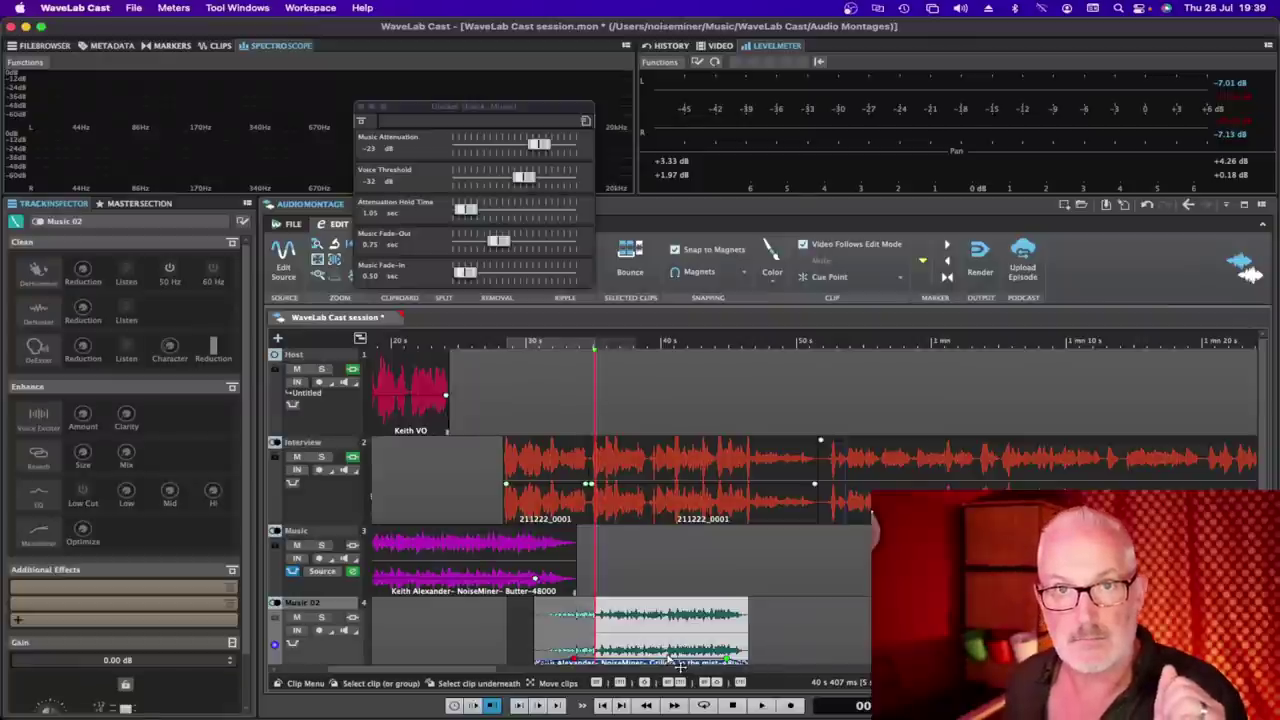
scroll(680, 665, "right", 5)
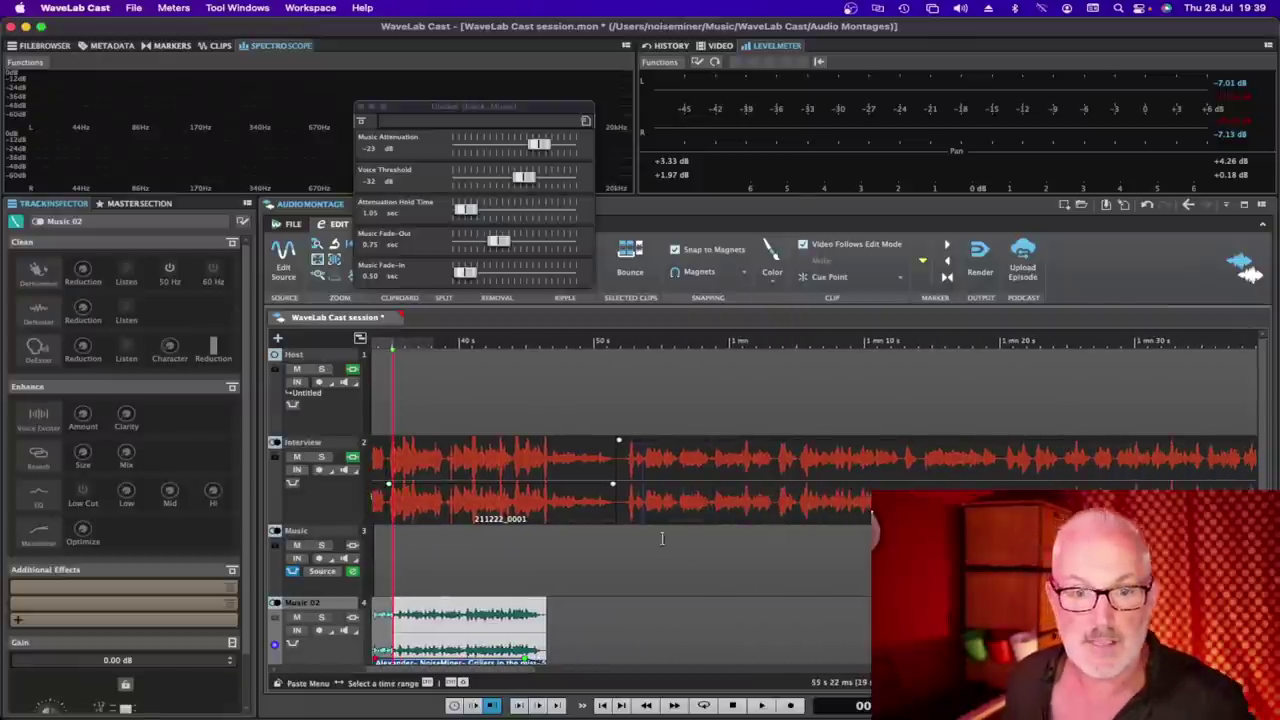
left_click(706, 515)
left_click_drag(716, 530, 984, 530)
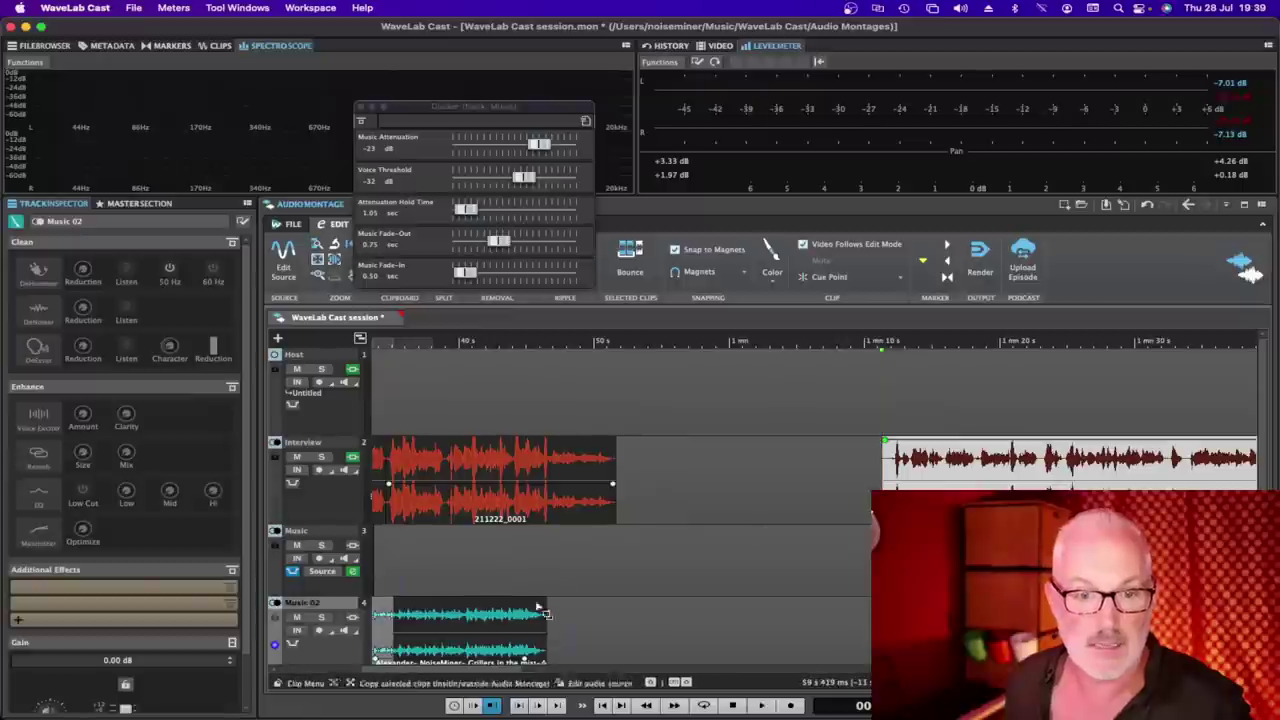
Move the Music 02 clip into the gap, up onto the Music track, with a 3.9 s fade-in
left_click(466, 655)
left_click(706, 646)
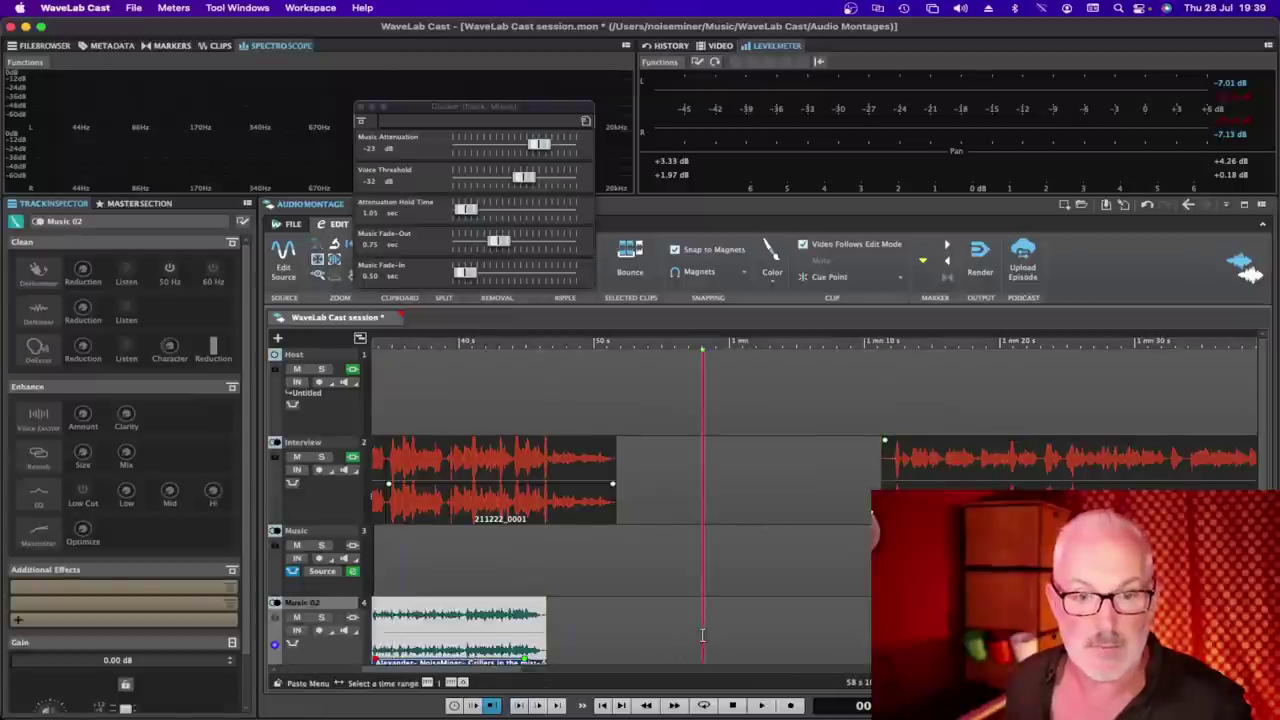
left_click_drag(506, 652, 703, 650)
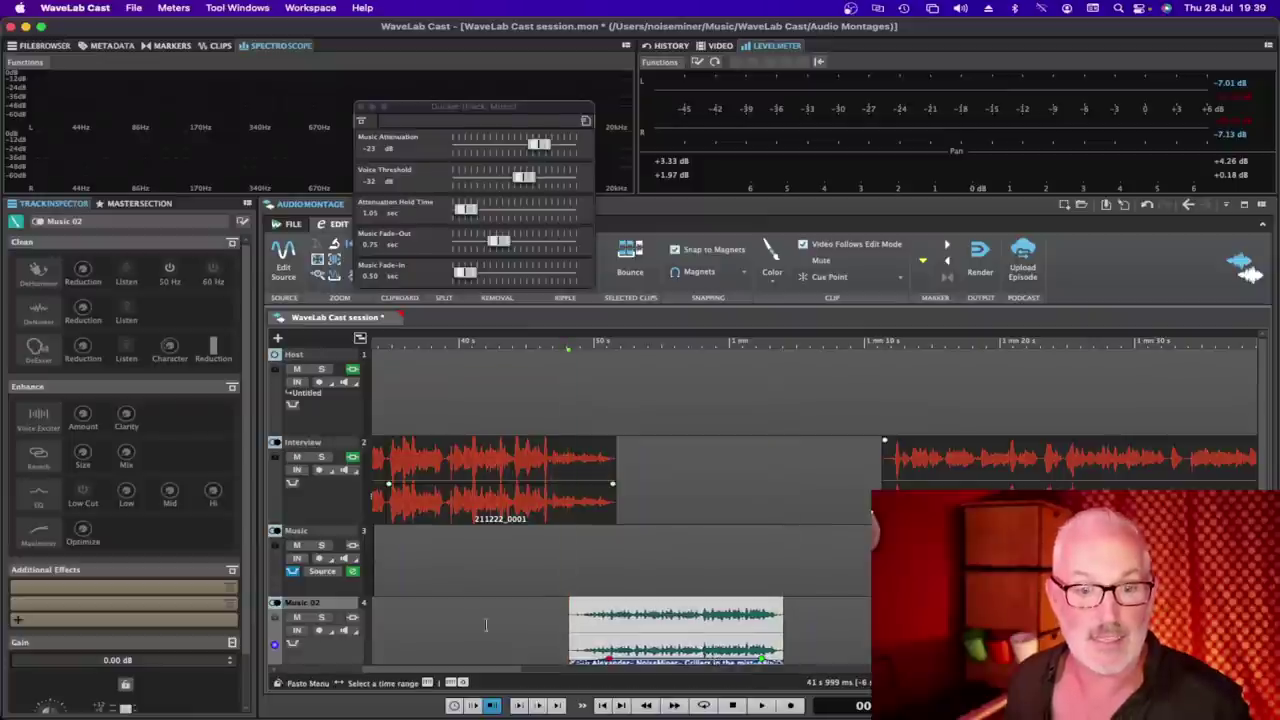
left_click(533, 615)
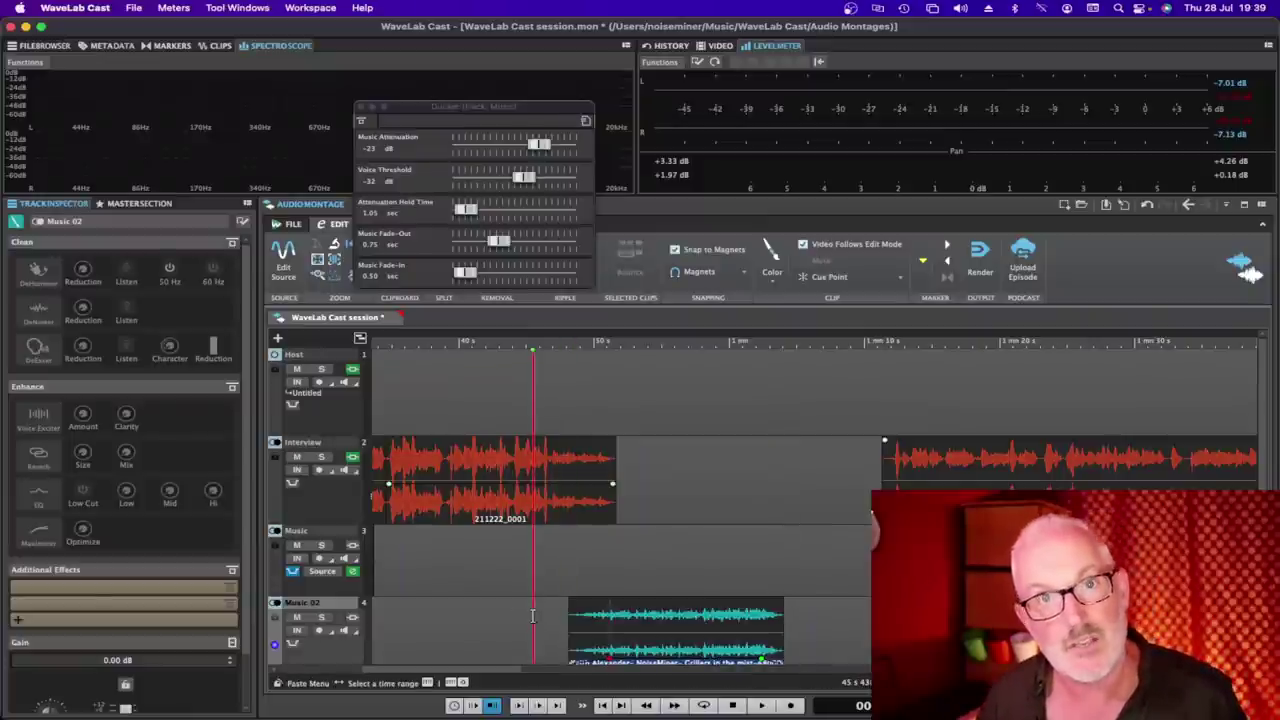
left_click_drag(650, 648, 645, 575)
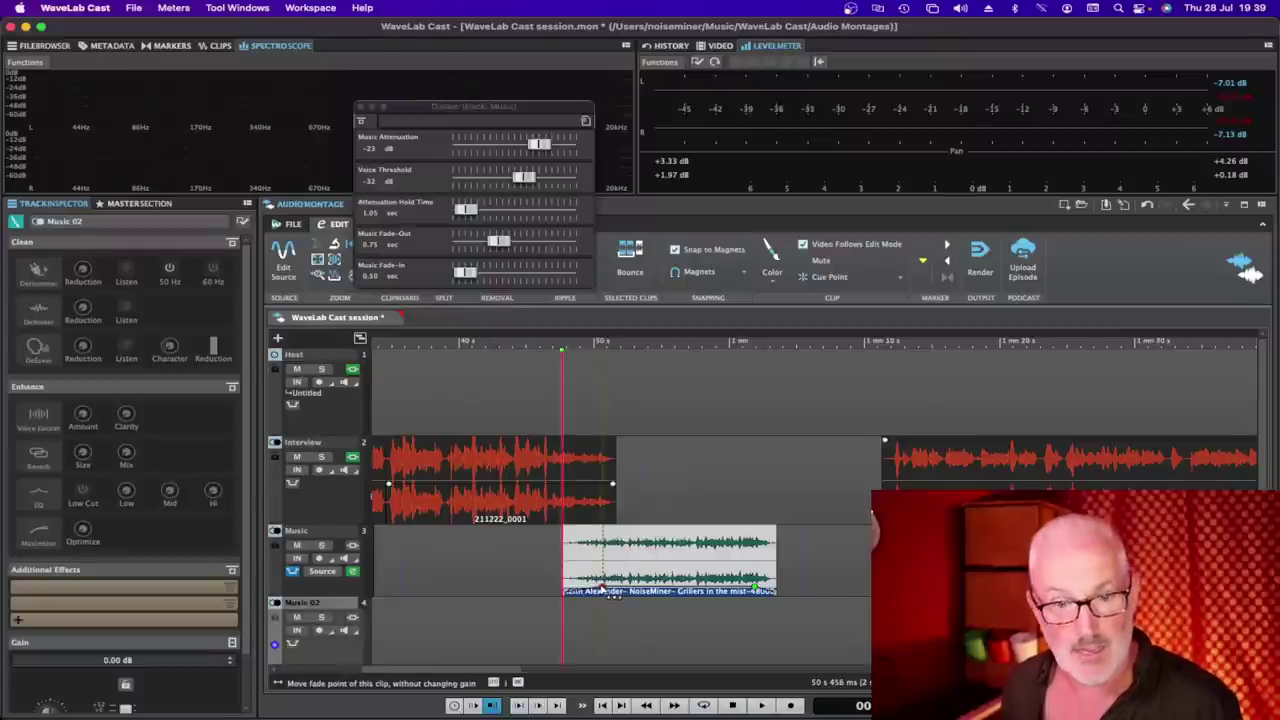
left_click_drag(603, 591, 648, 575)
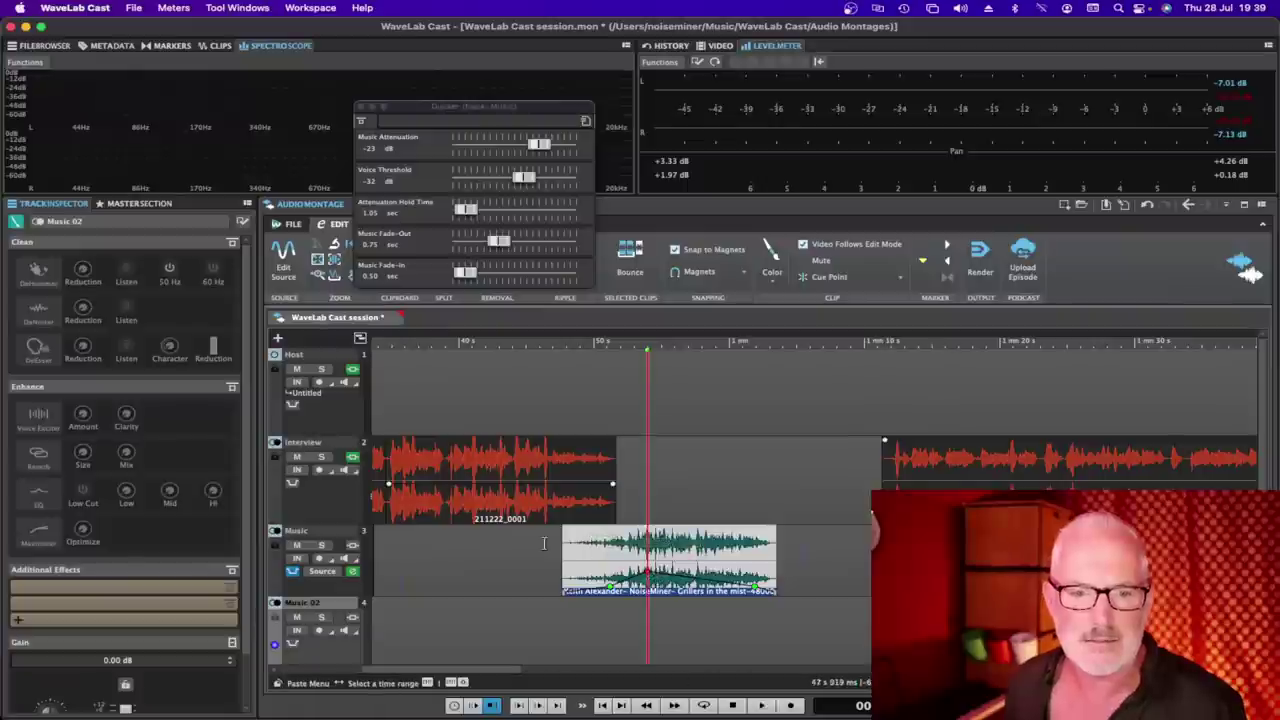
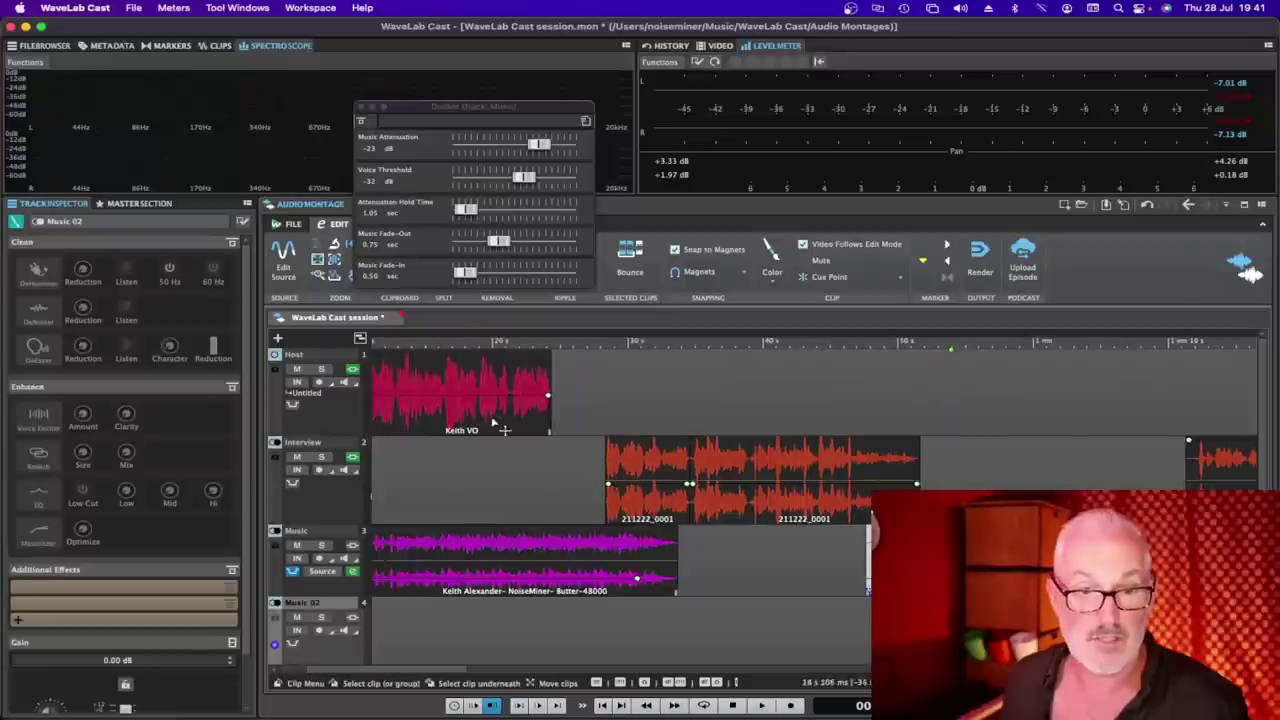
Lengthen the Keith VO clip slightly, move it to start near 50 s, and adjust its fade-out
left_click_drag(550, 405, 572, 400)
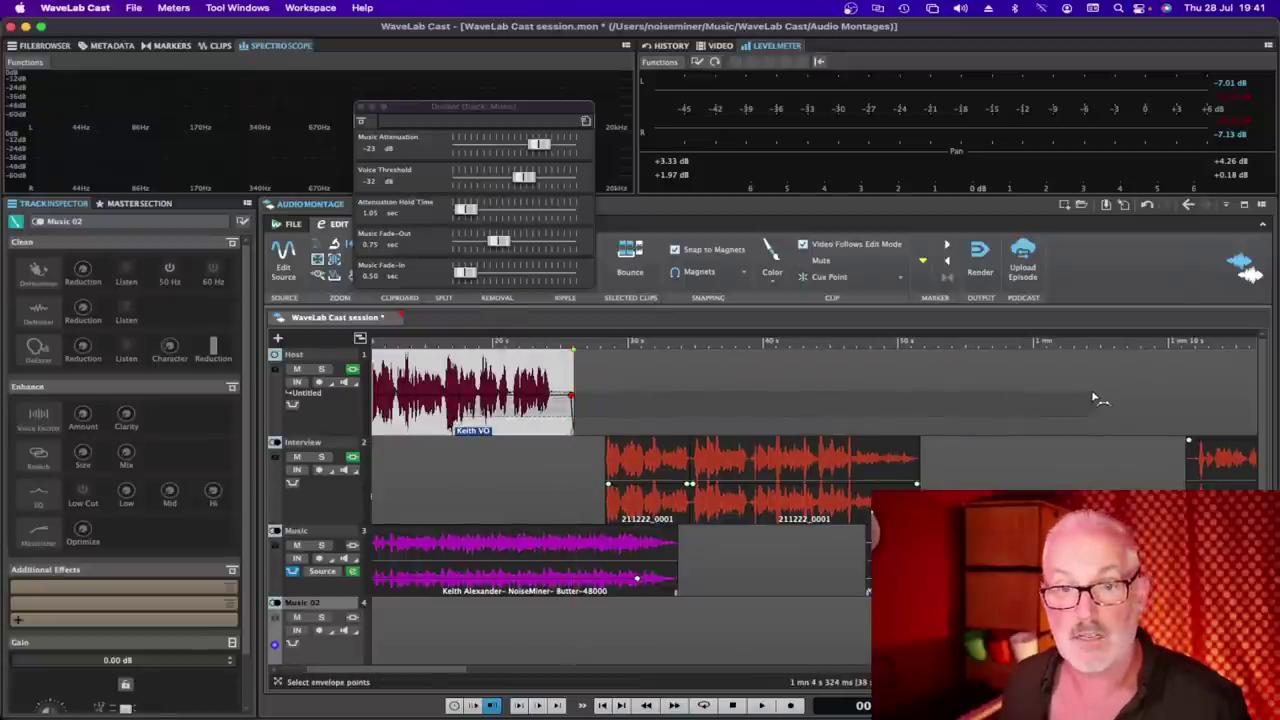
left_click(476, 400)
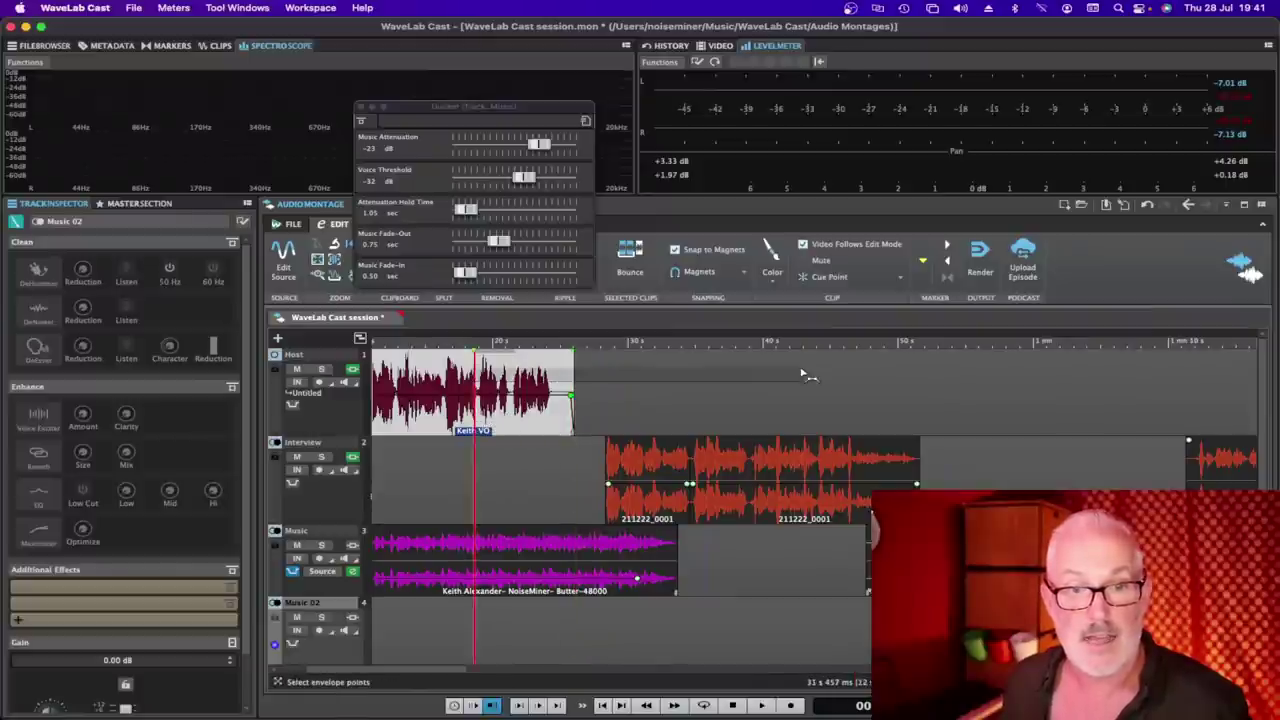
left_click_drag(510, 425, 1091, 421)
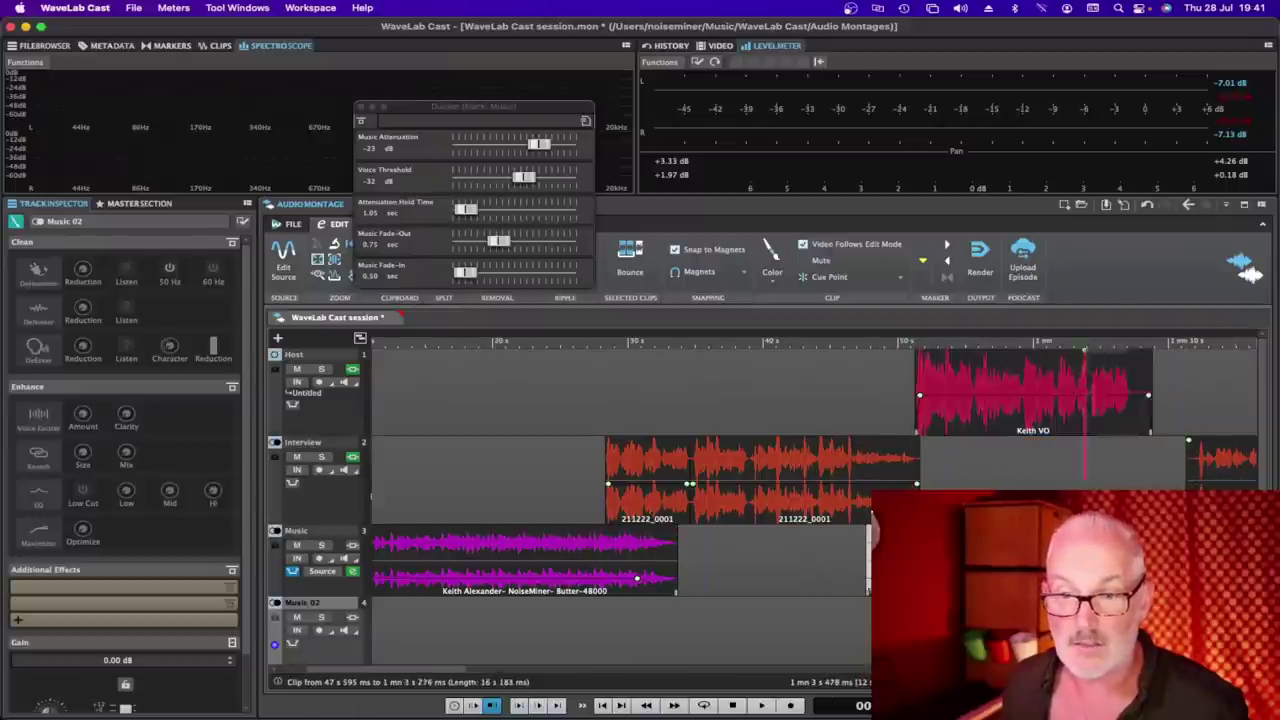
left_click(1196, 395)
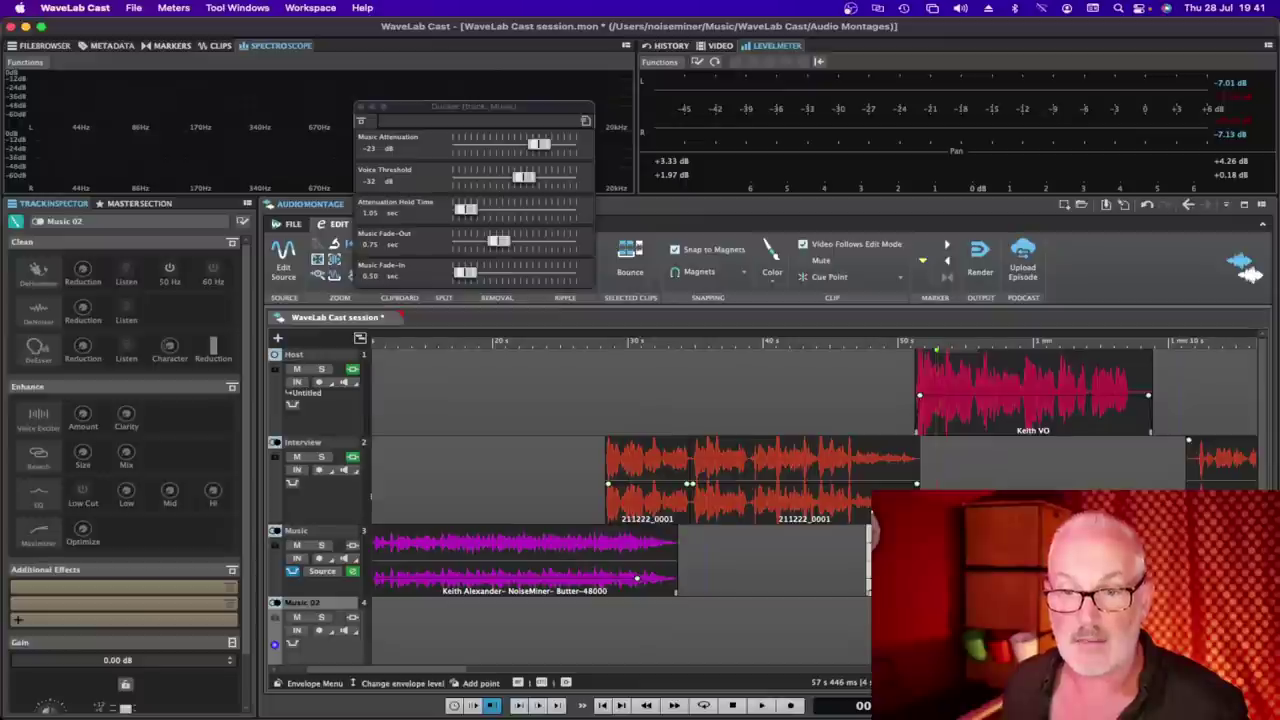
left_click(869, 515)
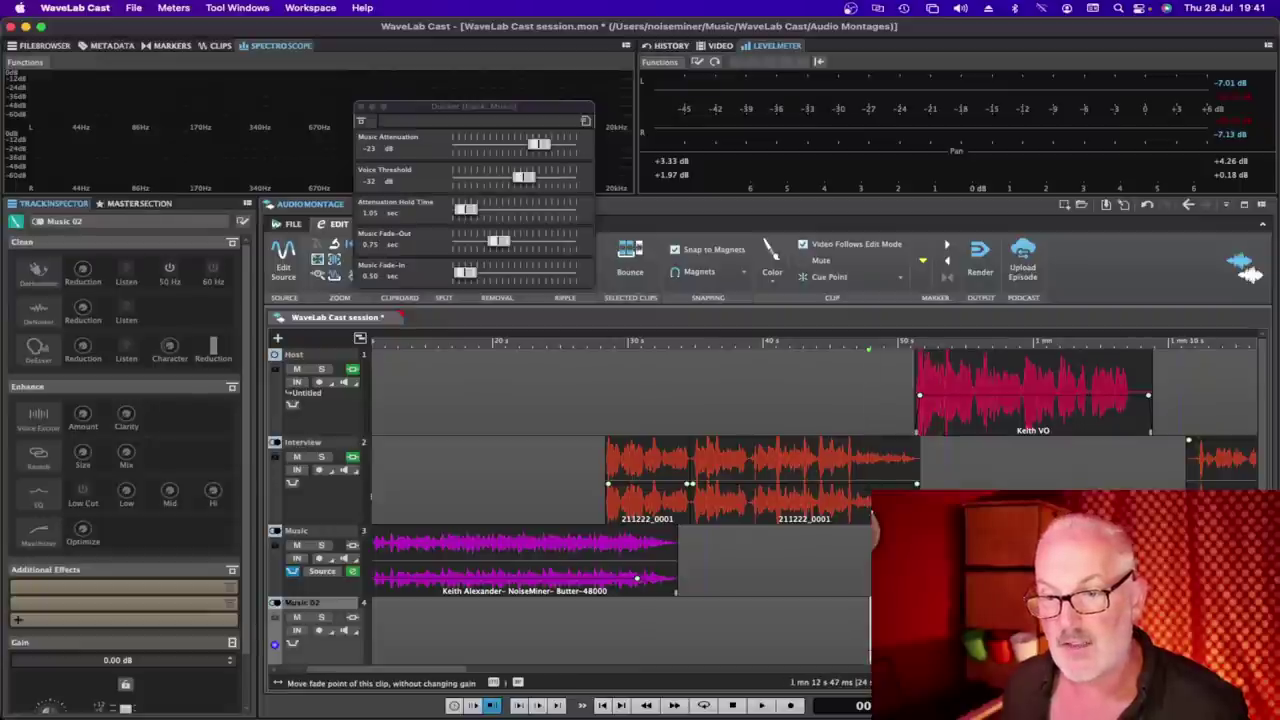
left_click_drag(1150, 395, 1112, 395)
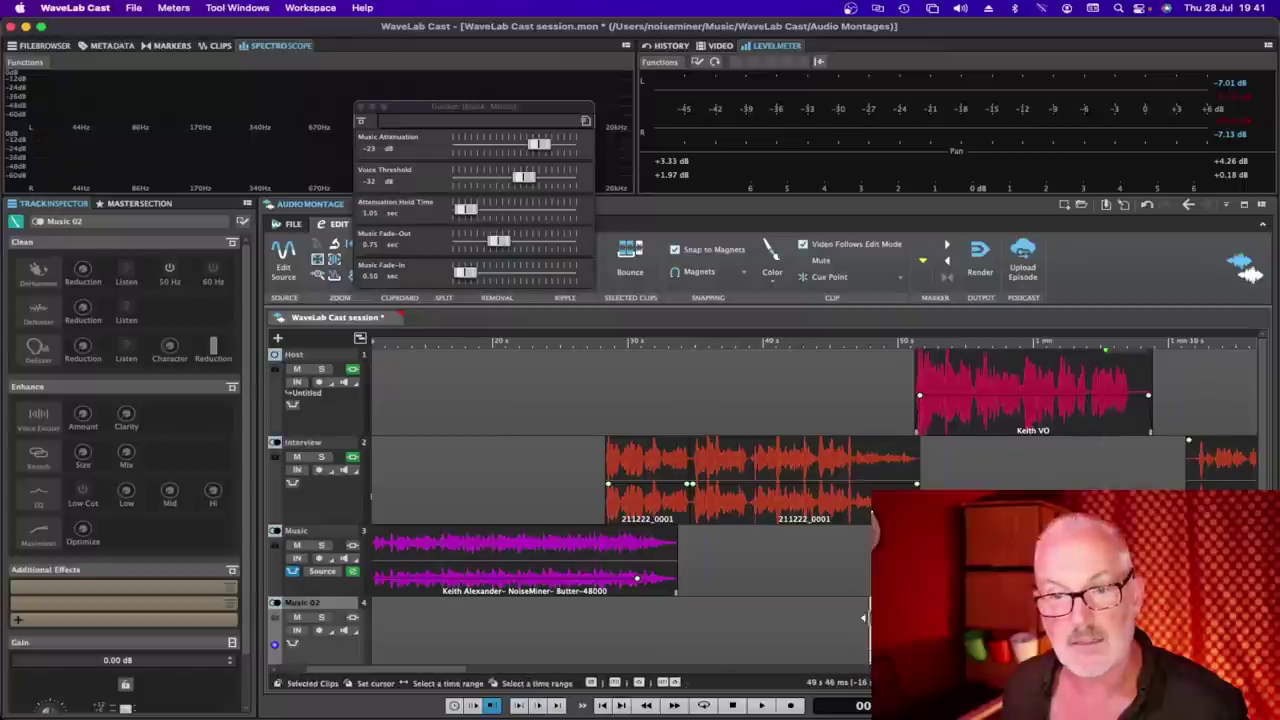
Deselect the clips and select the Music track header to inspect its settings
left_click(849, 621)
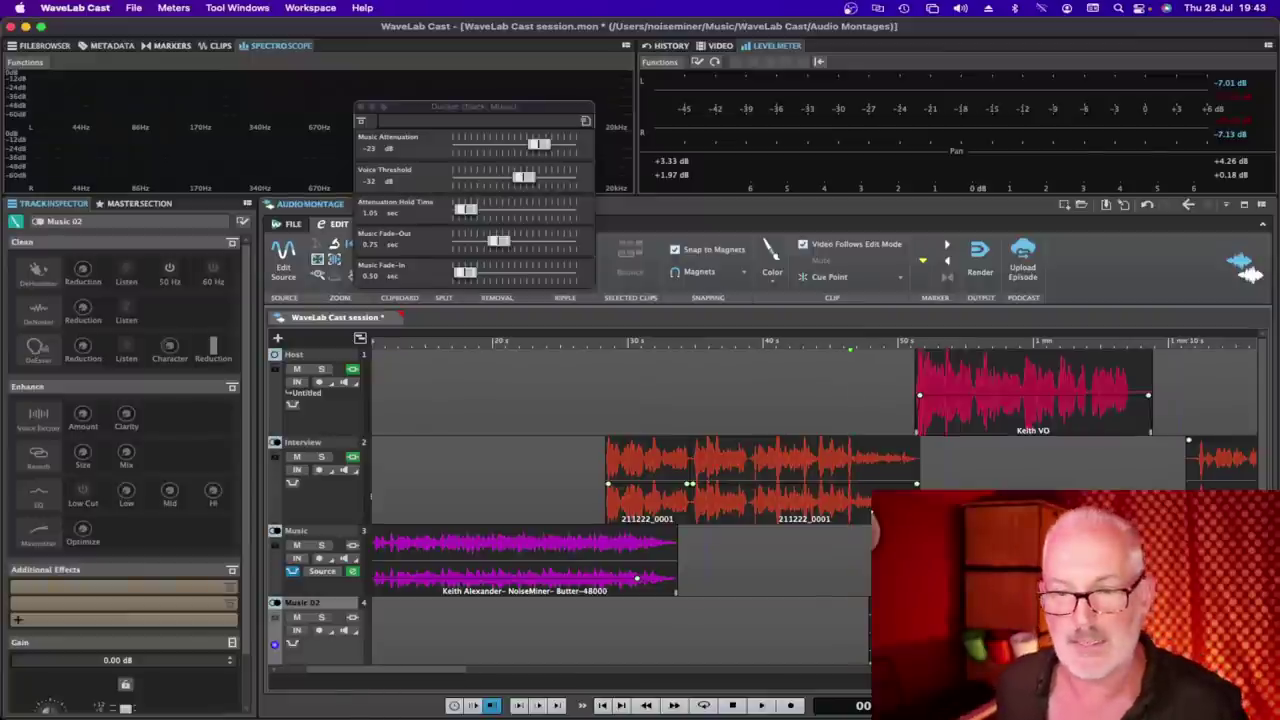
left_click(310, 531)
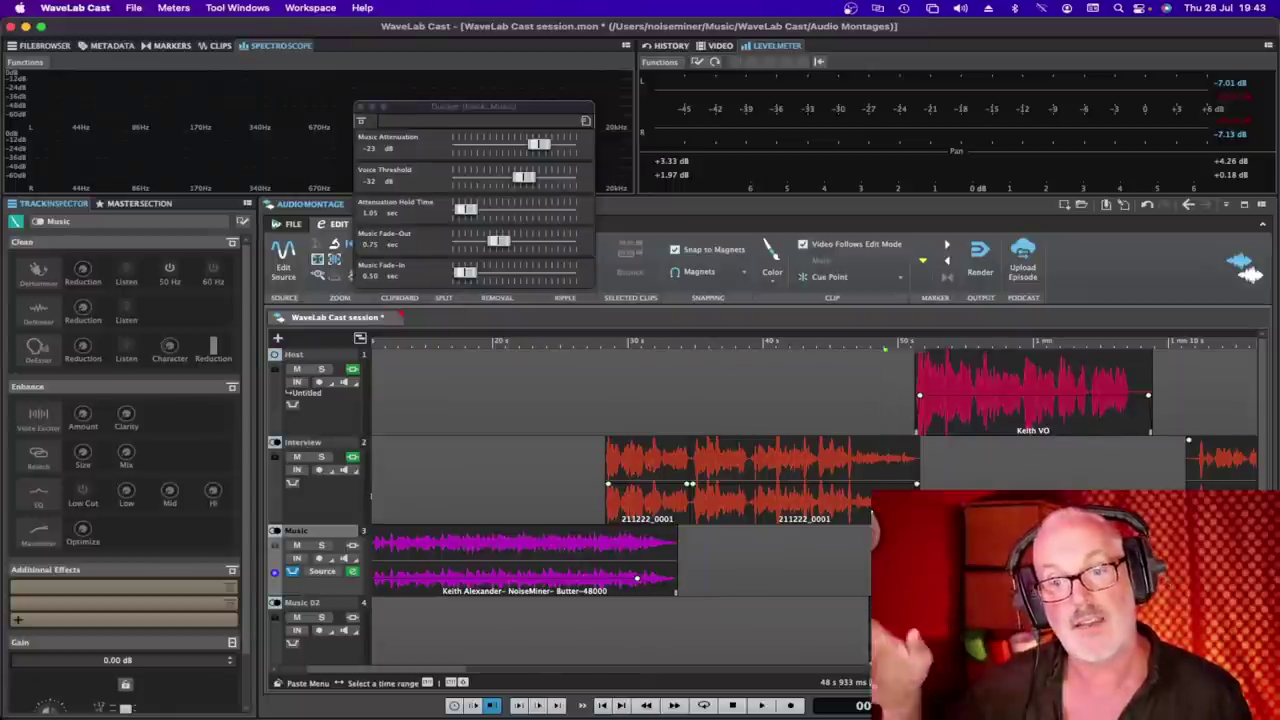
Play back from about 56 s to check the Keith VO clip, then stop
left_click(831, 540)
key("space")
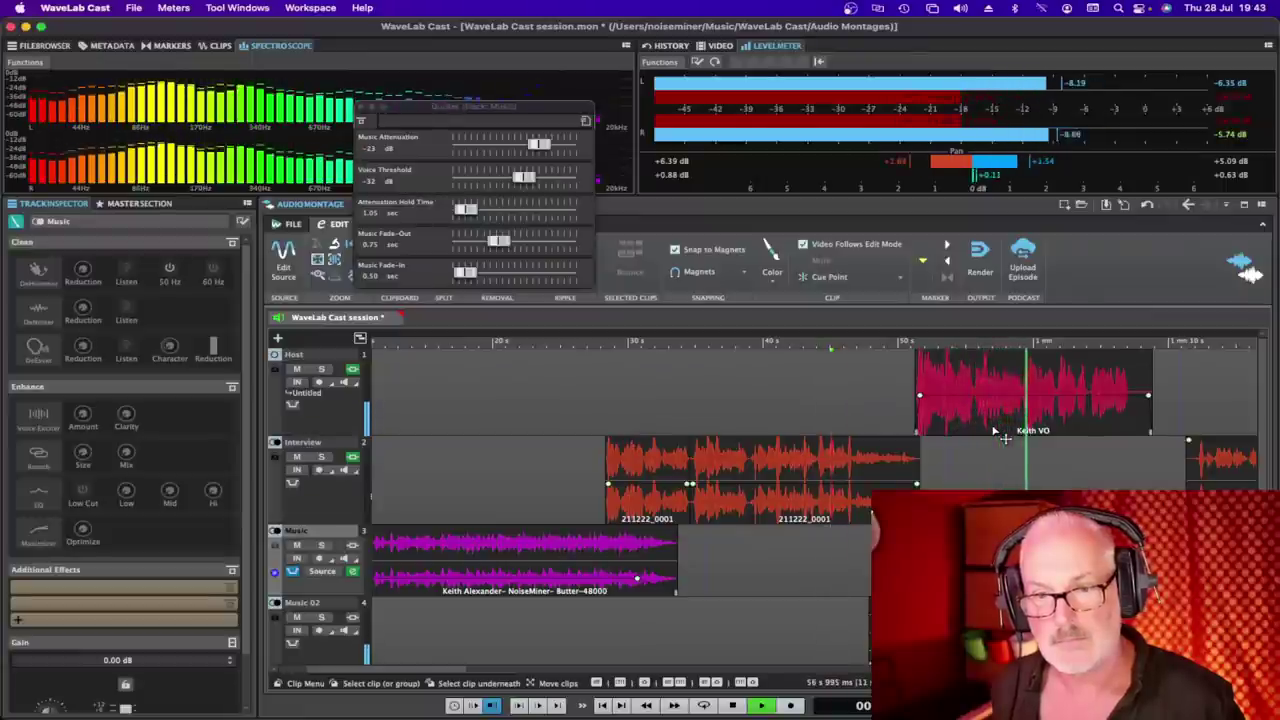
key("space")
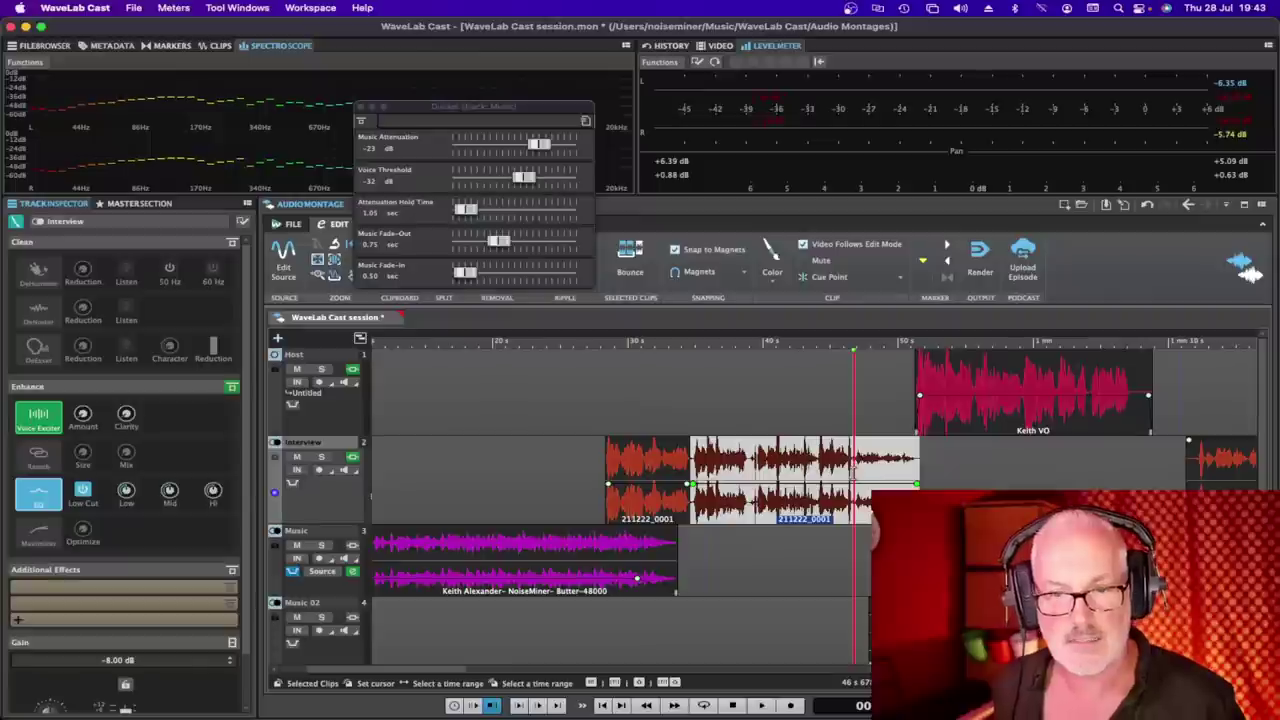
Split the middle interview clip at the cursor and raise the split piece about 1.3 dB
key("s")
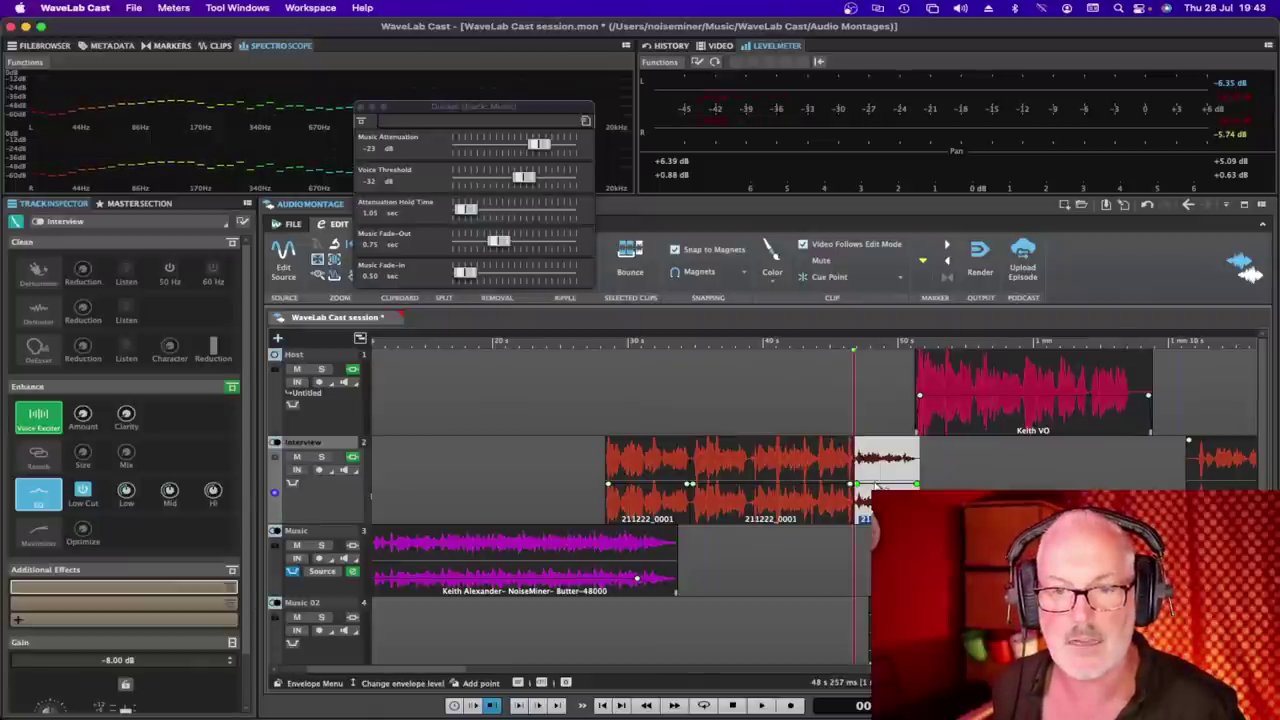
left_click_drag(875, 484, 878, 481)
left_click(835, 462)
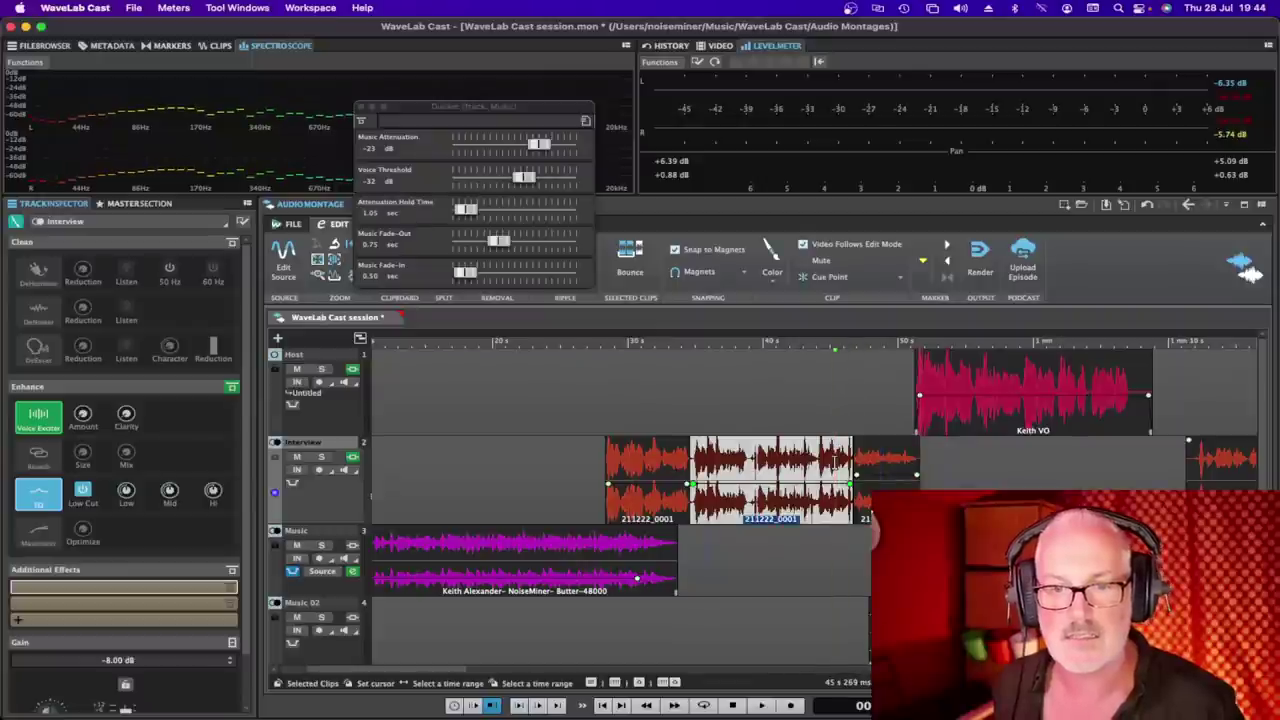
Nudge Keith VO later, lengthen its fade-in to about 5.4 s, and play from the middle interview clip
left_click_drag(1000, 390, 1008, 390)
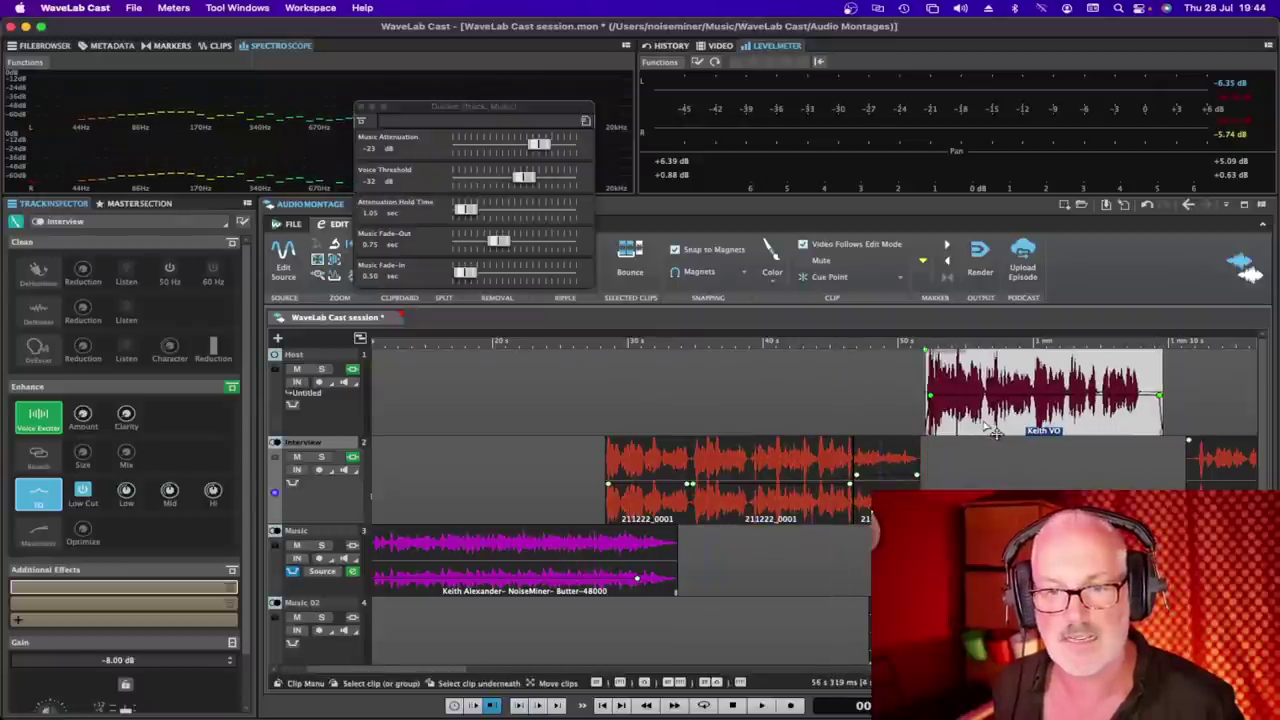
left_click_drag(926, 350, 940, 351)
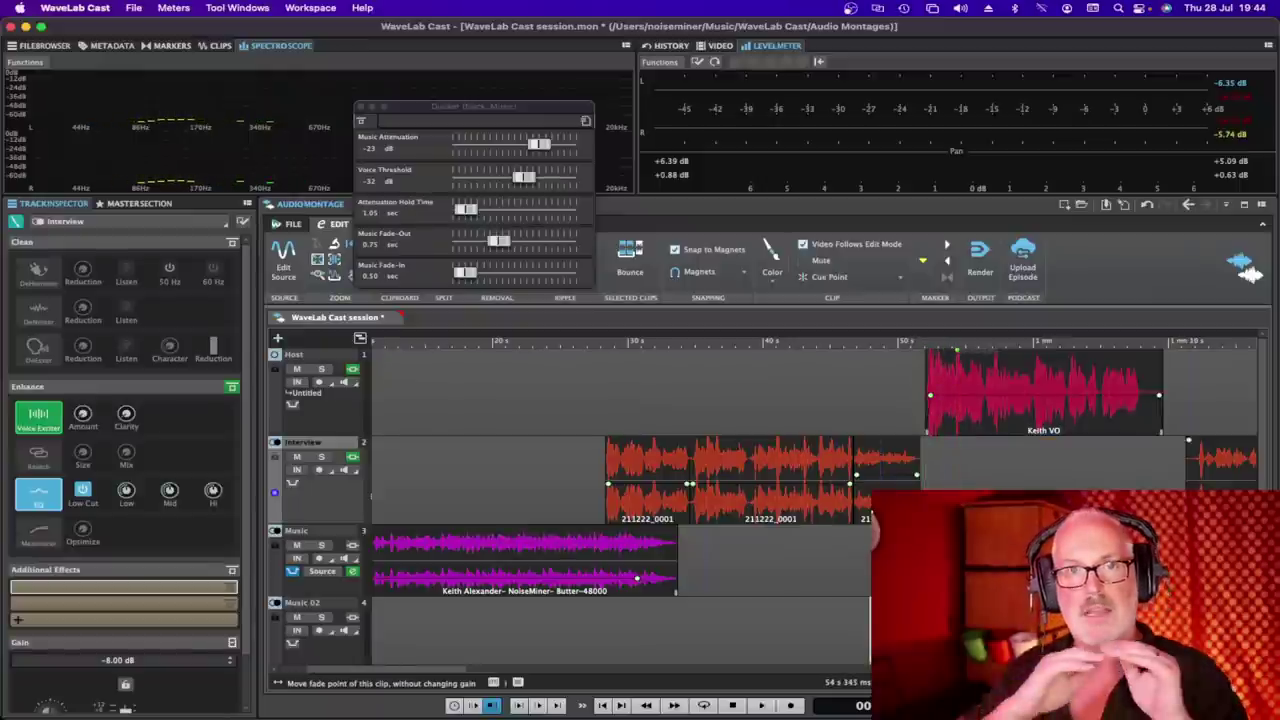
key("space")
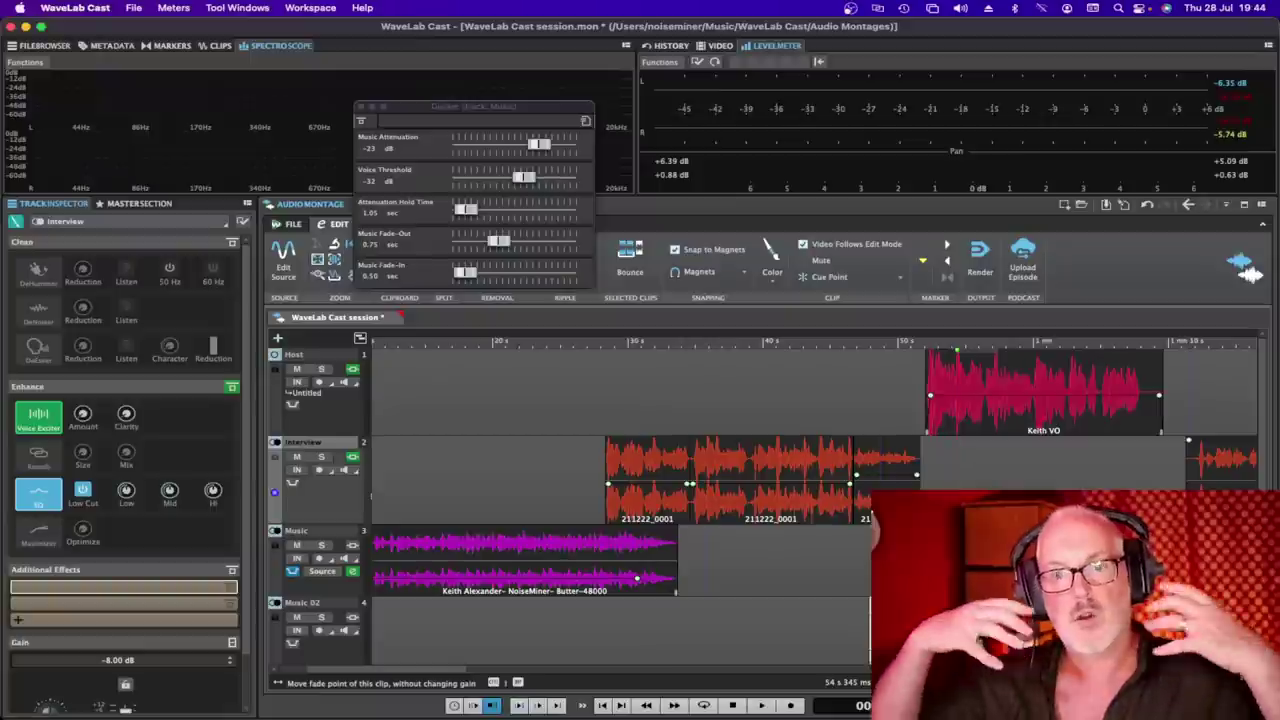
left_click(821, 458)
key("space")
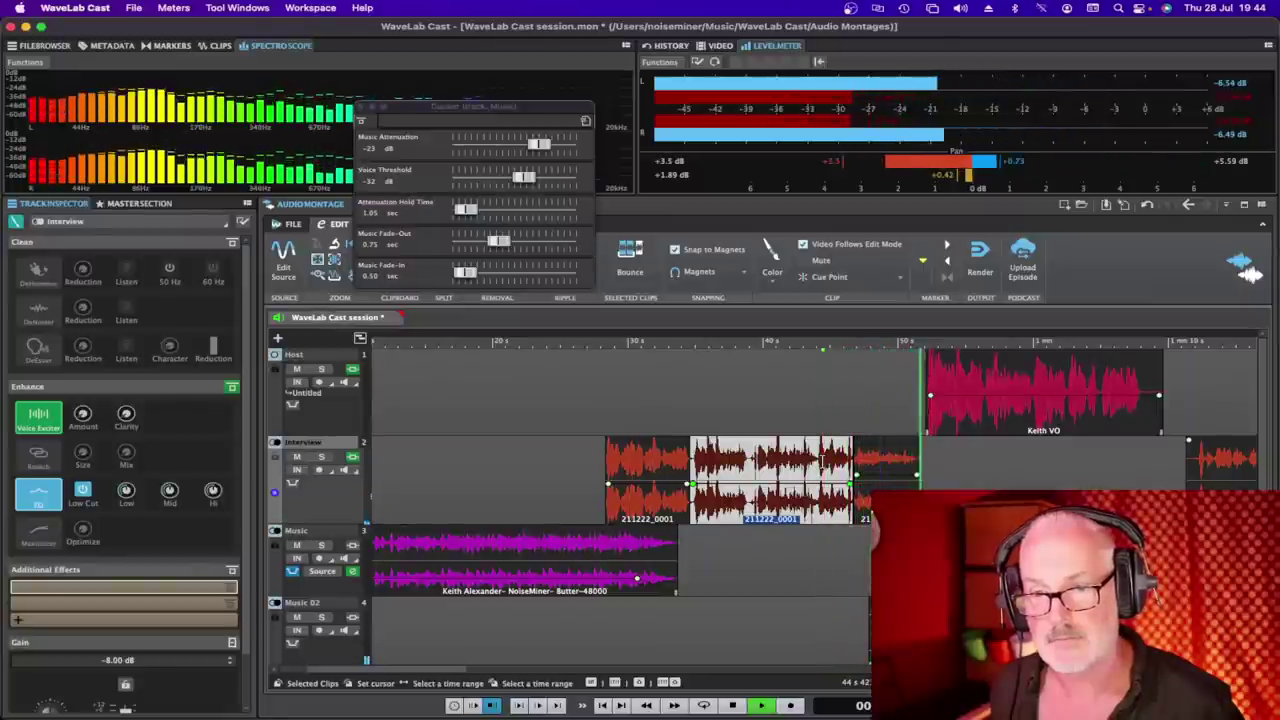
Stop playback and raise the short split interview piece to about +2.5 dB
key("space")
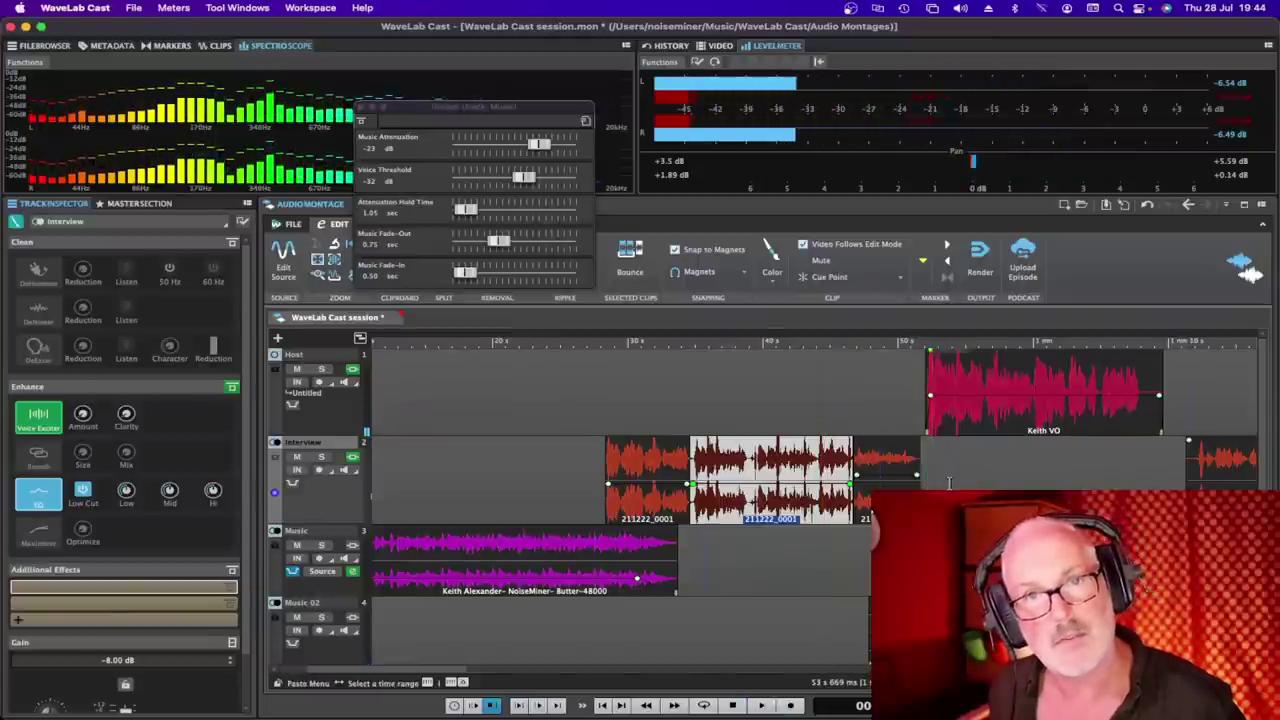
key("Escape")
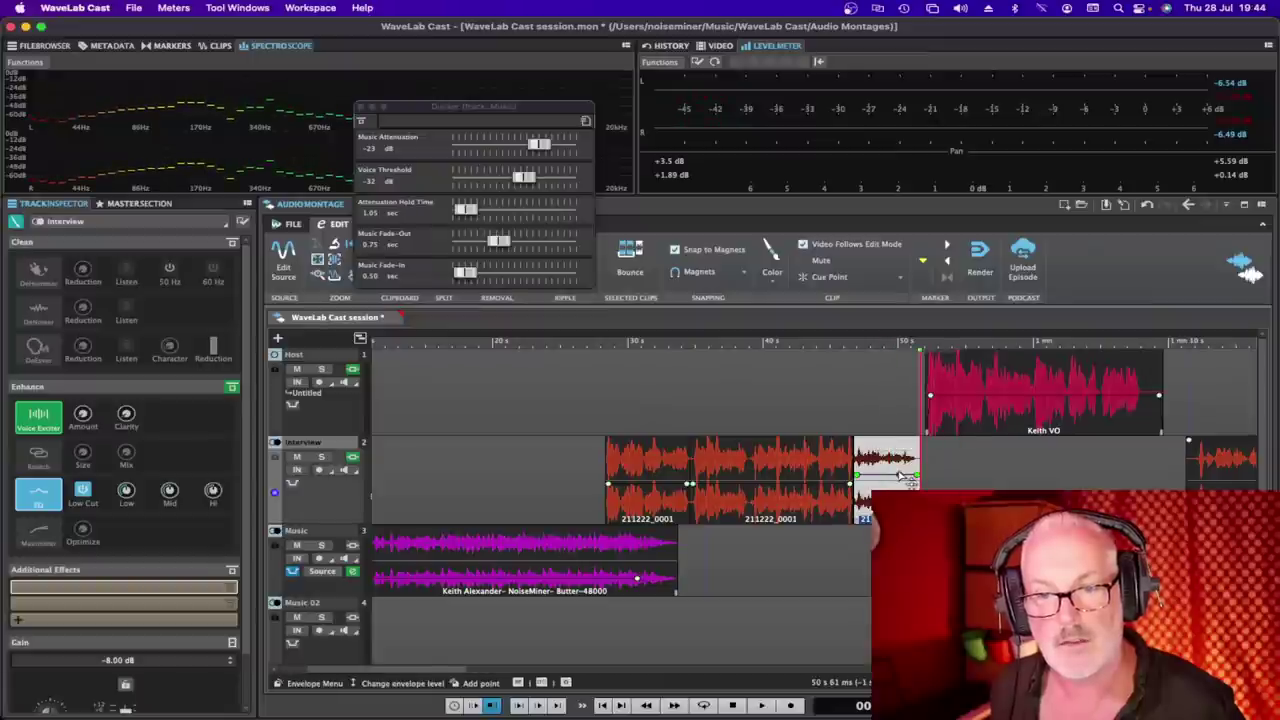
mouse_move(903, 474)
left_mouse_down()
mouse_move(928, 482)
mouse_move(904, 472)
mouse_move(920, 465)
left_mouse_up()
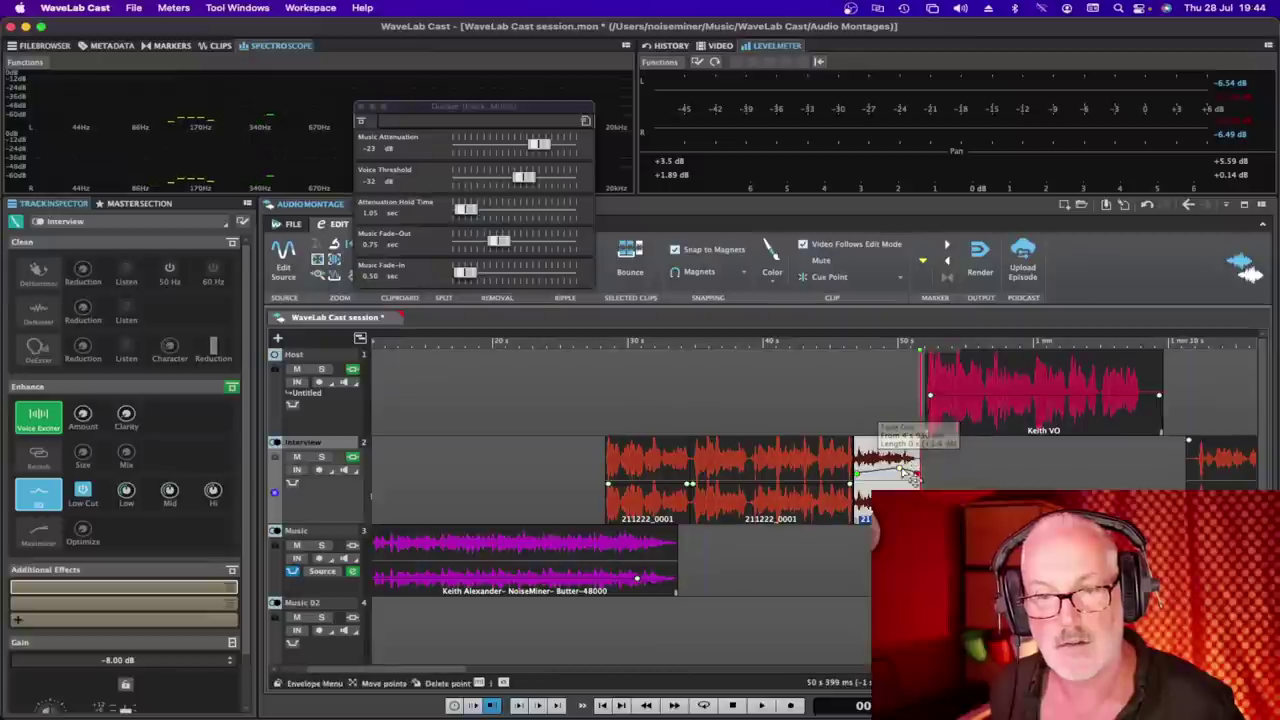
Play from the middle interview clip through the transition into Keith VO, then stop
key("space")
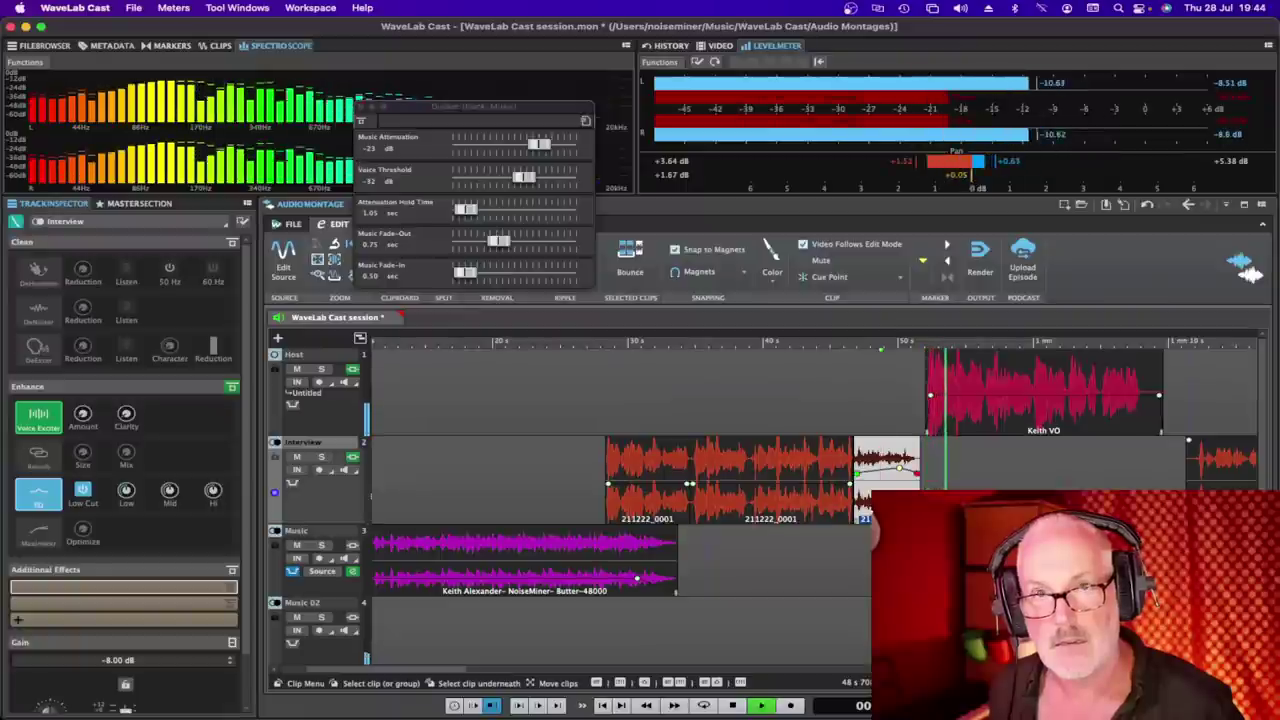
left_click(818, 466)
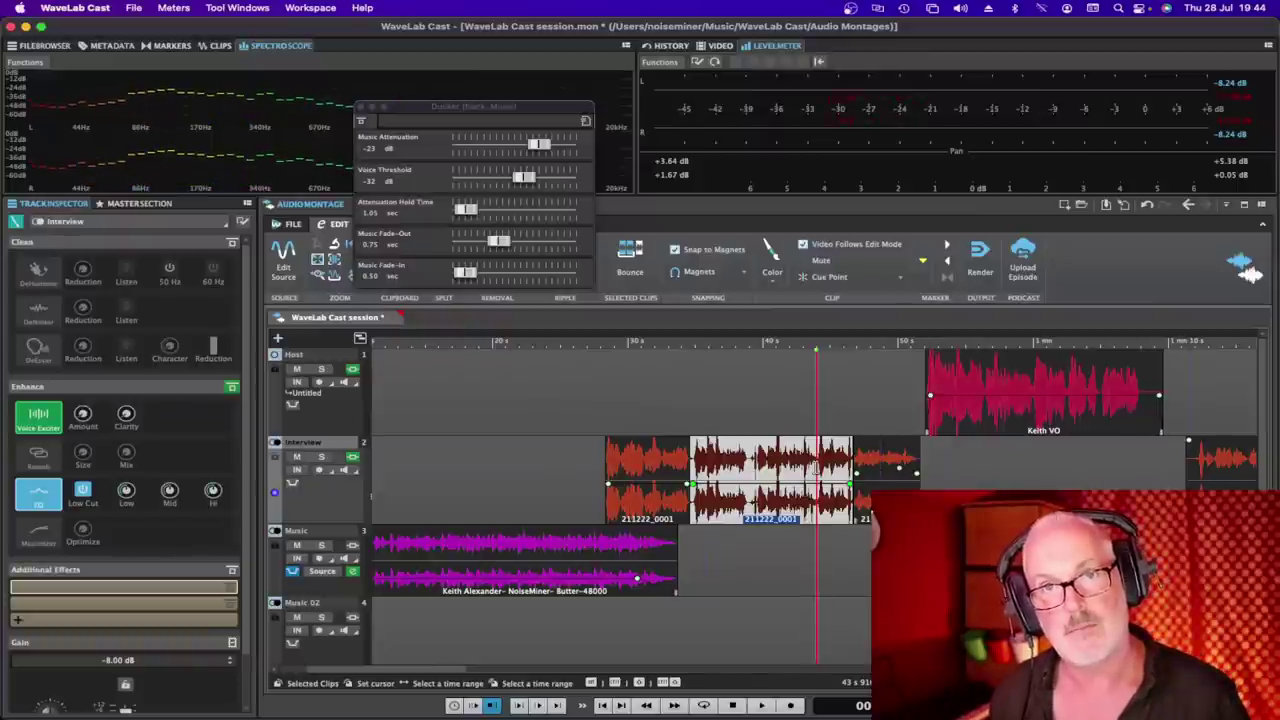
key("space")
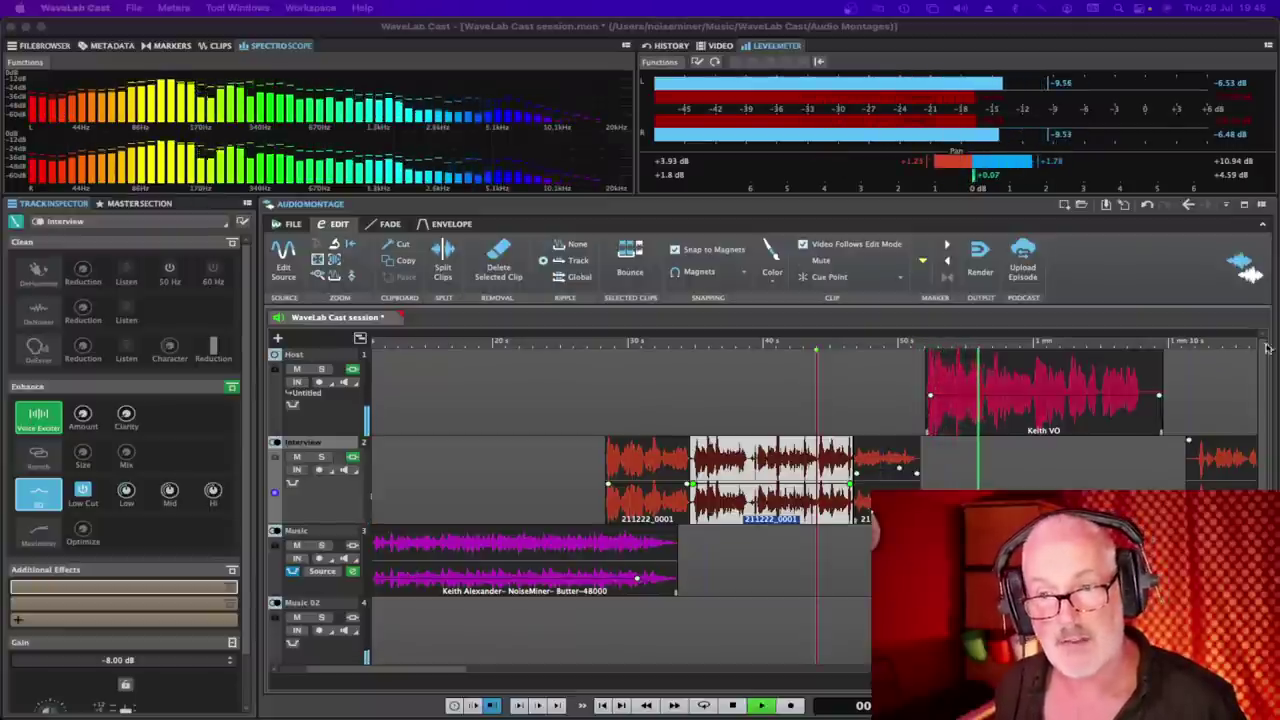
left_click(1115, 275)
key("space")
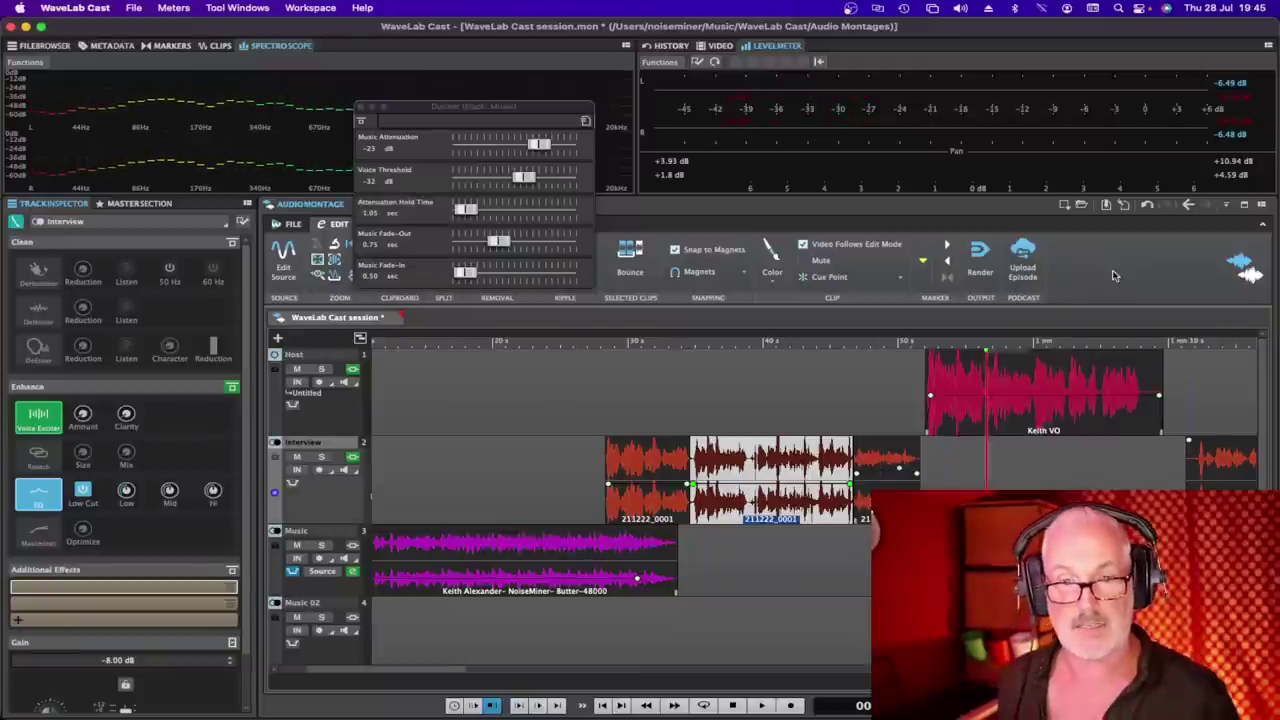
Play the long interview clip from about 1 min 54 s, stopping around 2 min 11 s
scroll(1192, 376, "right", 10)
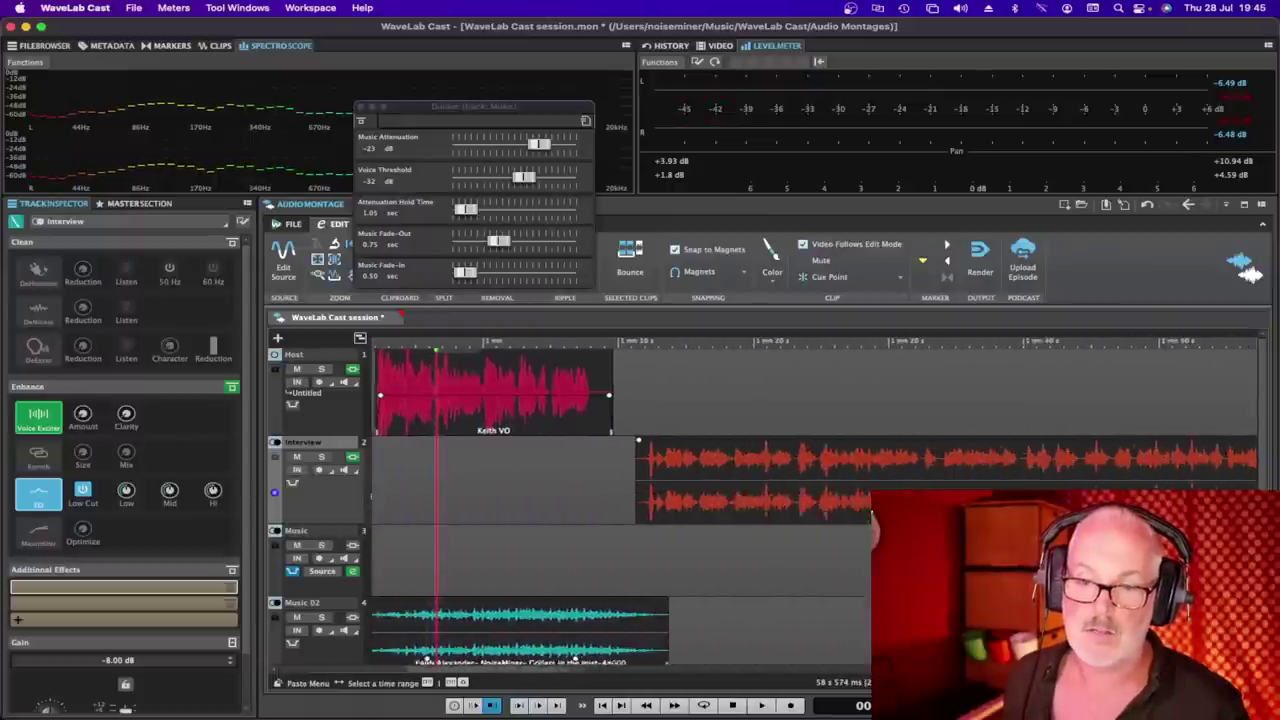
scroll(818, 470, "right", 2)
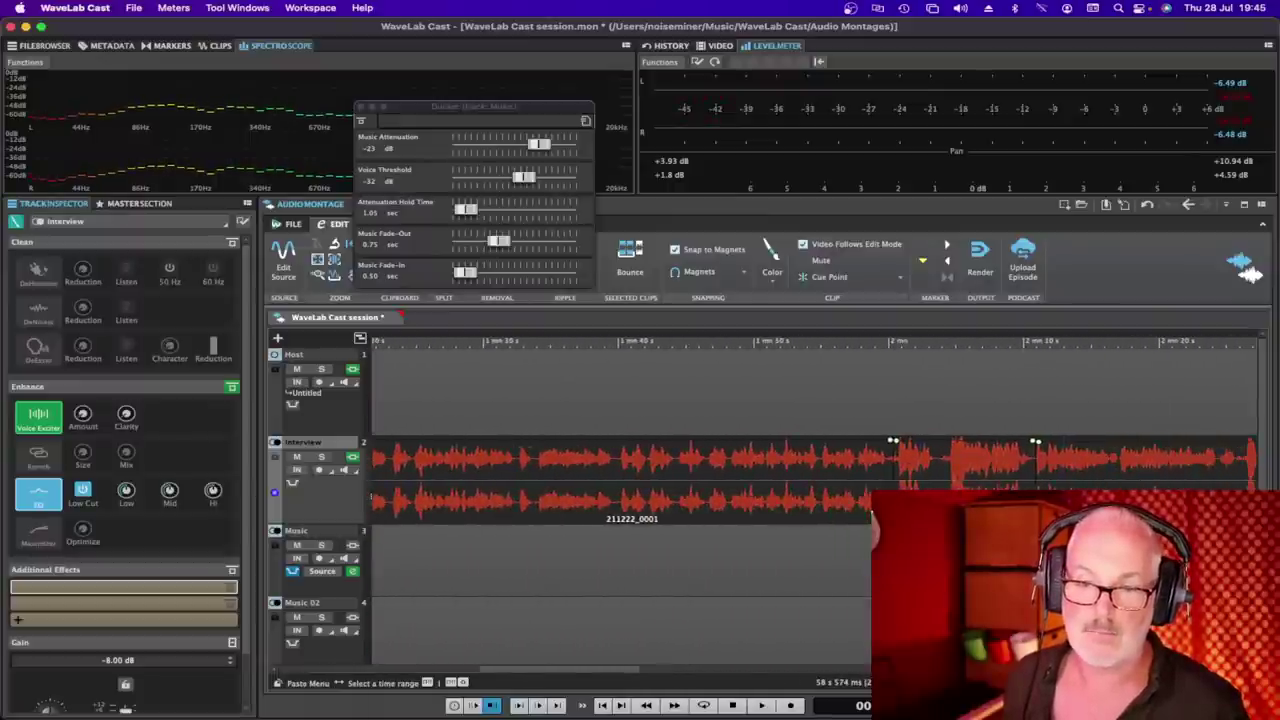
left_click(821, 470)
left_click(821, 475)
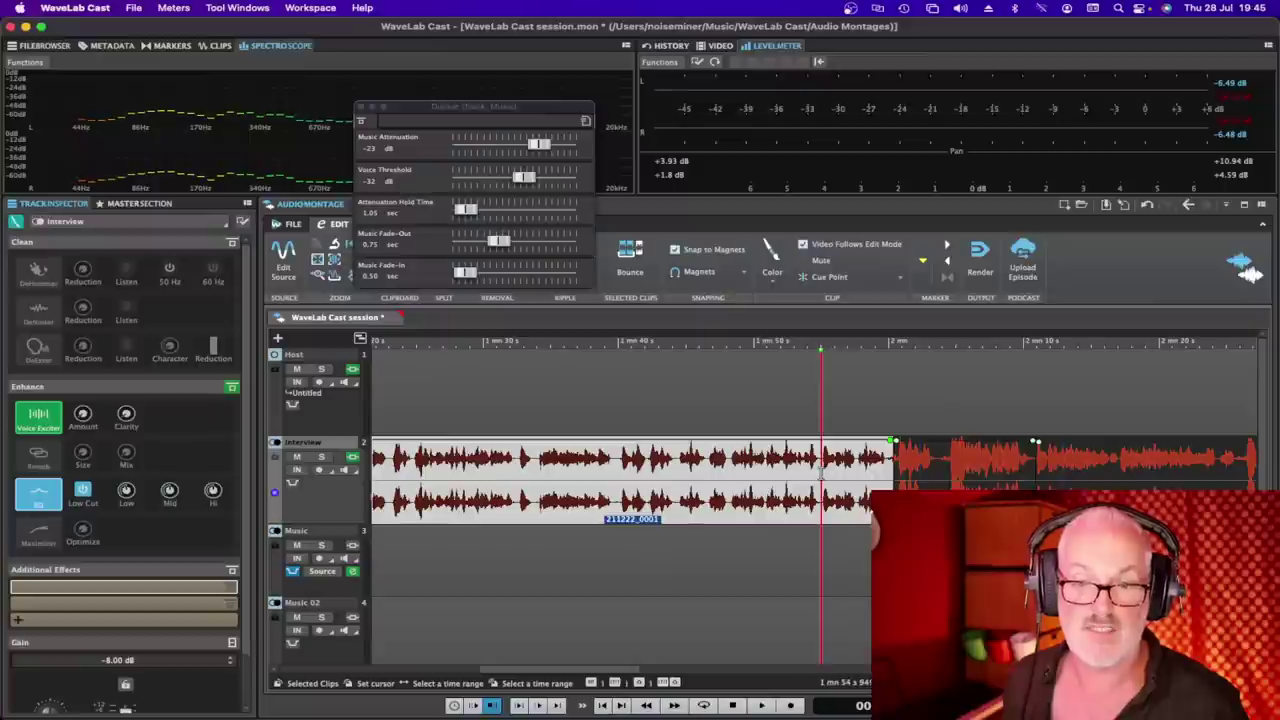
key("space")
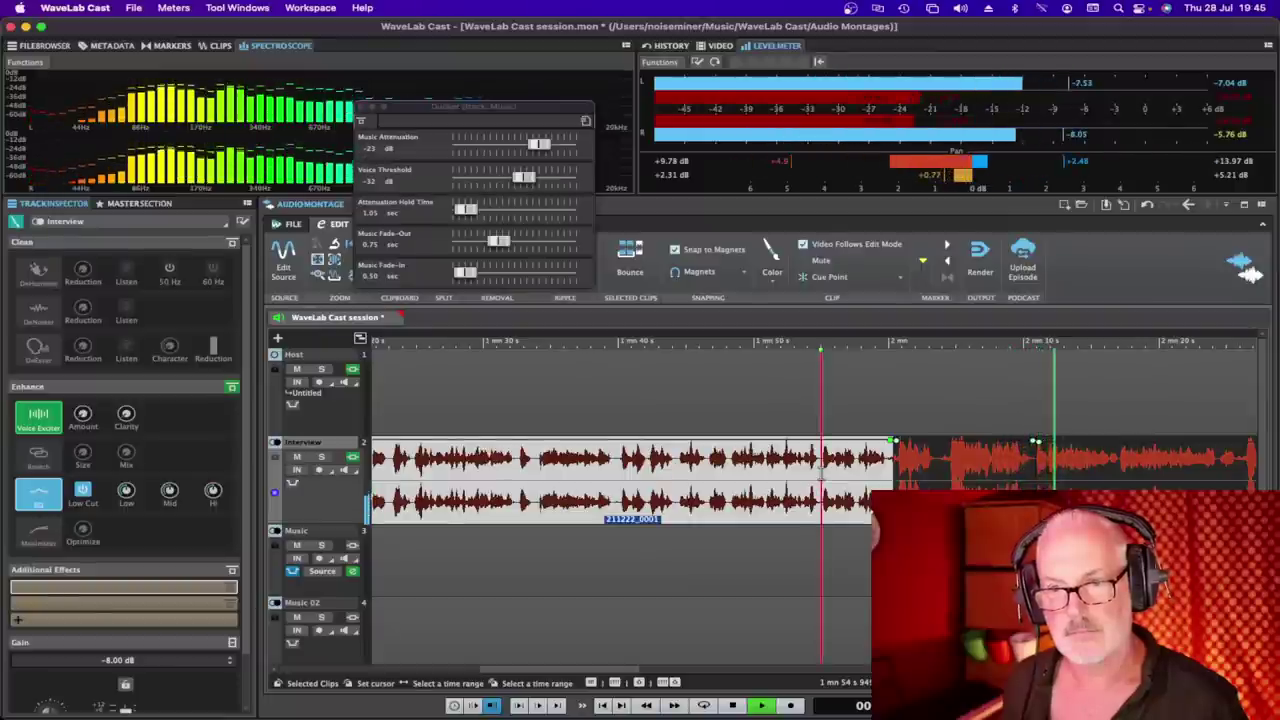
key("space")
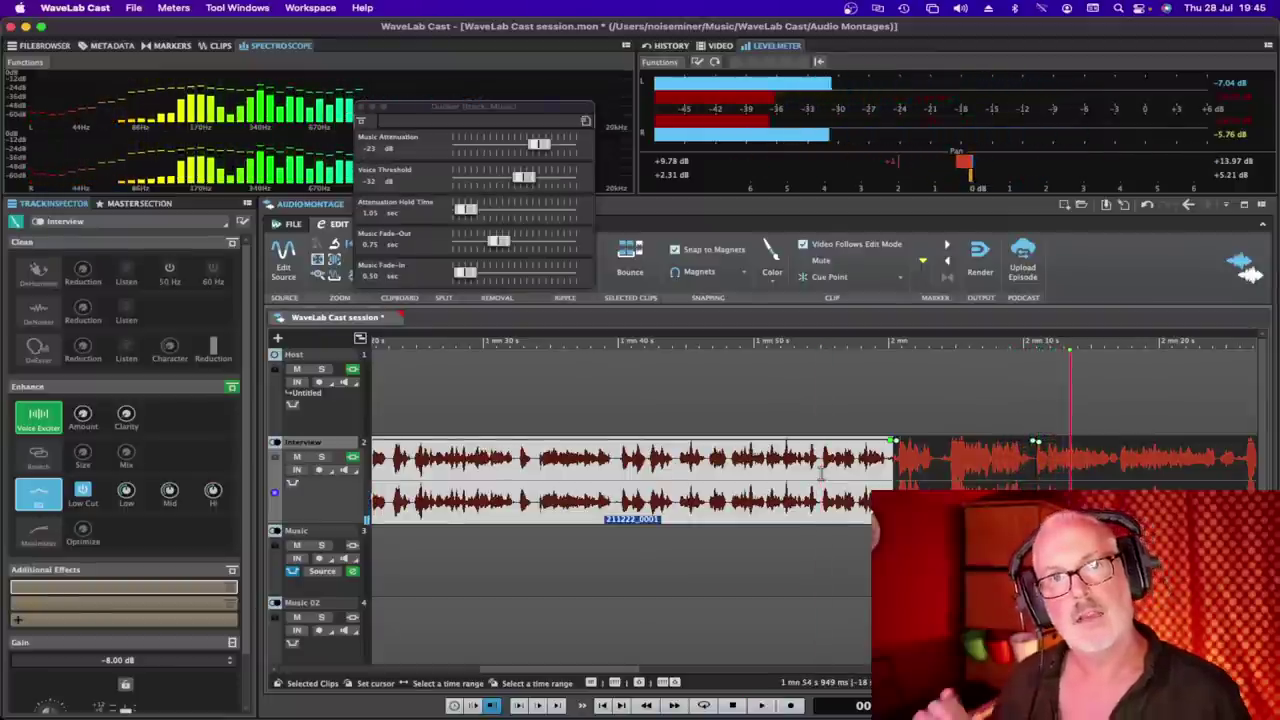
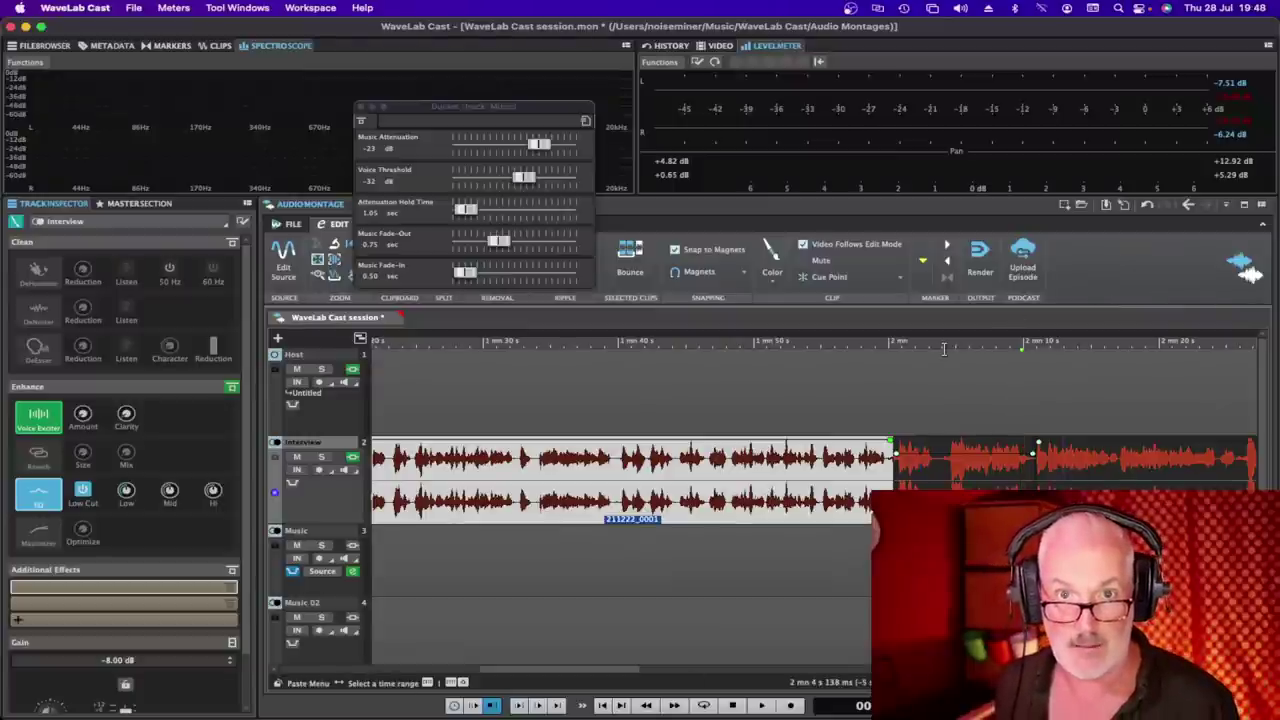
Add a stereo track below Interview and enter 'Interviewer' as its track name
left_click(278, 338)
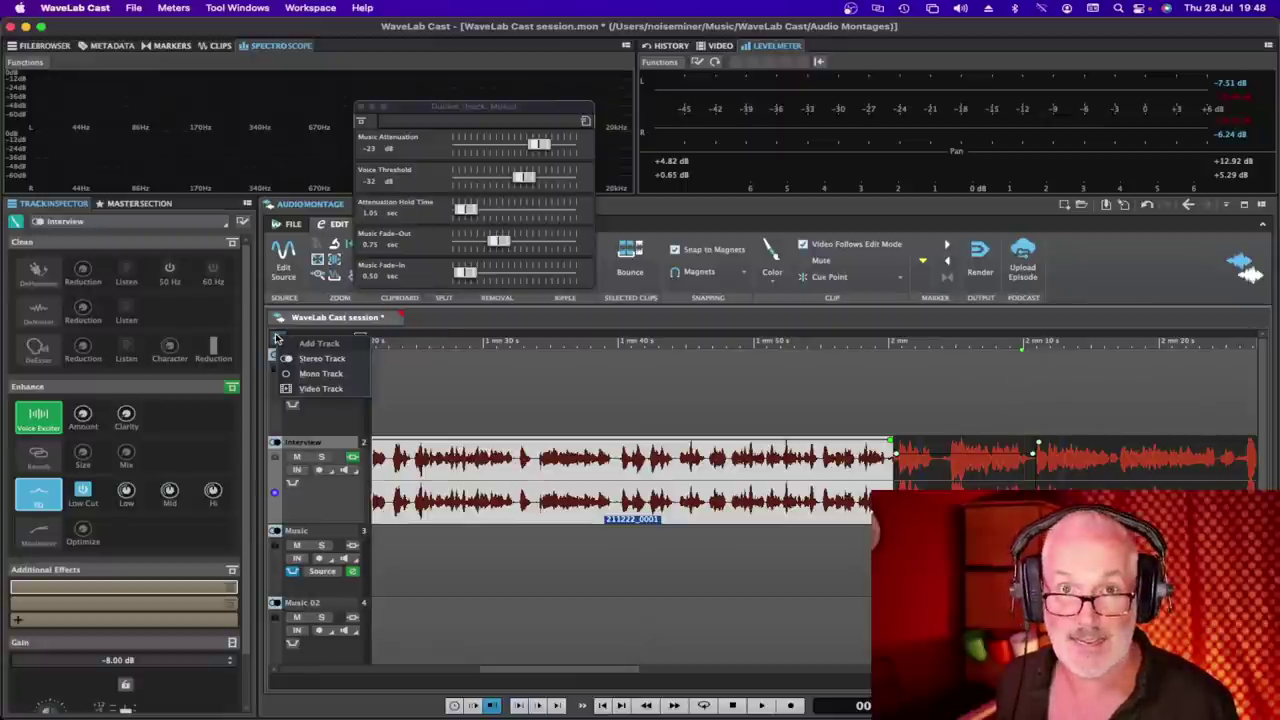
left_click(334, 359)
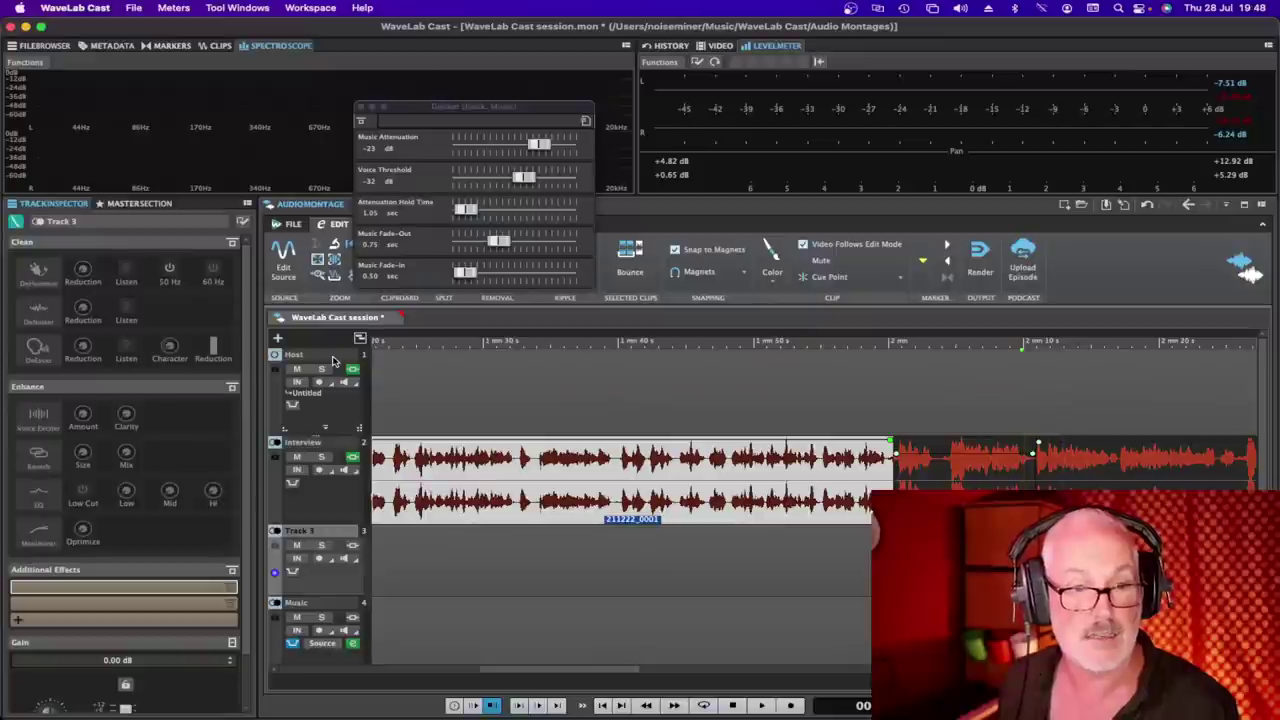
double_click(307, 532)
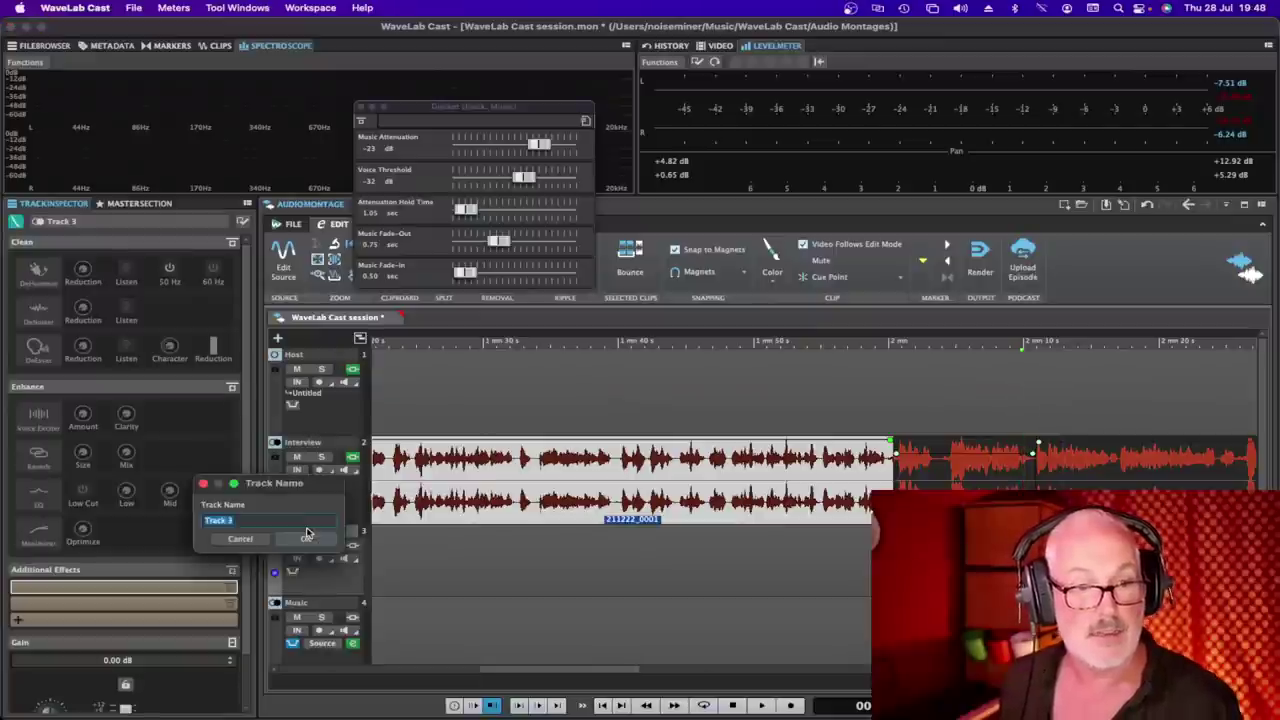
type("In")
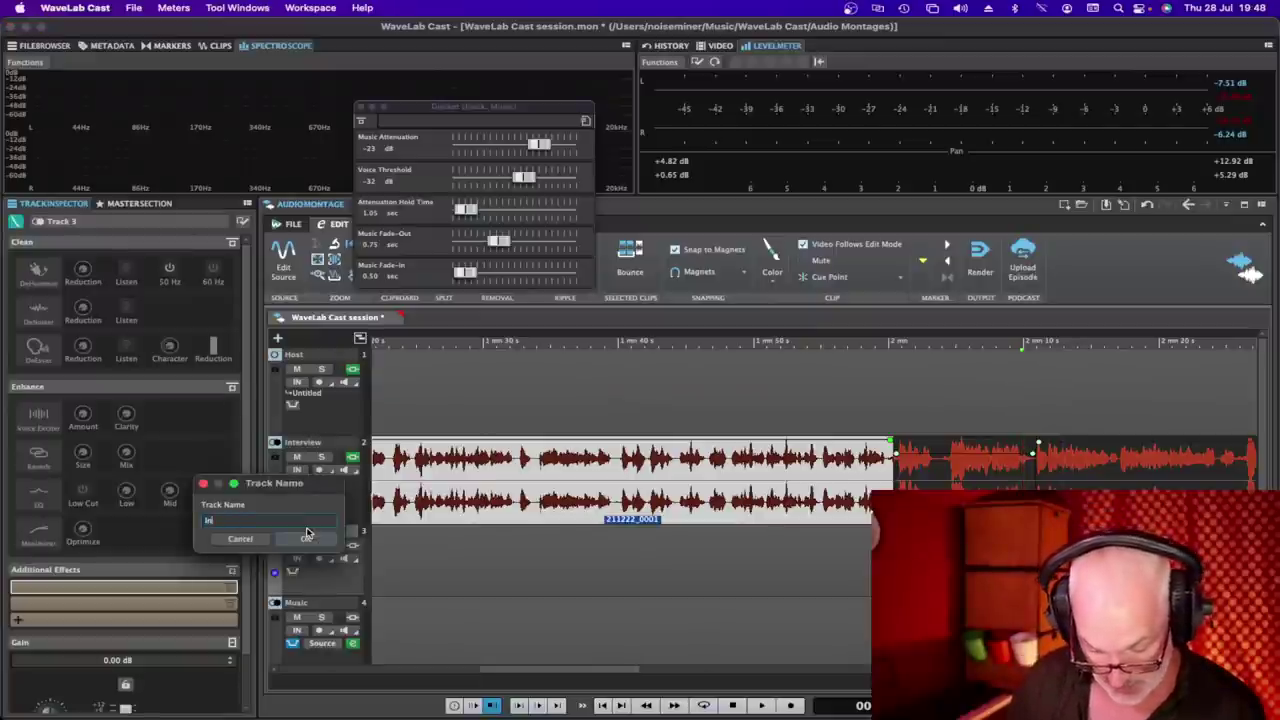
type("tervi")
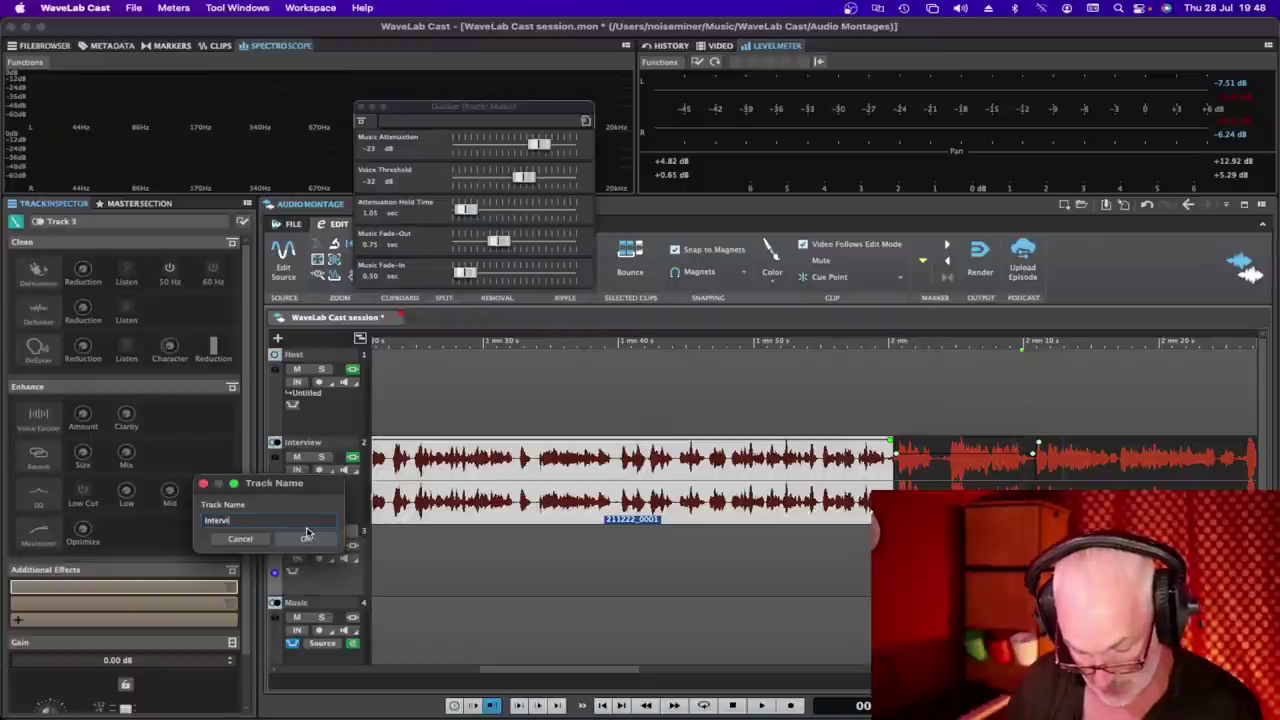
type("ewer")
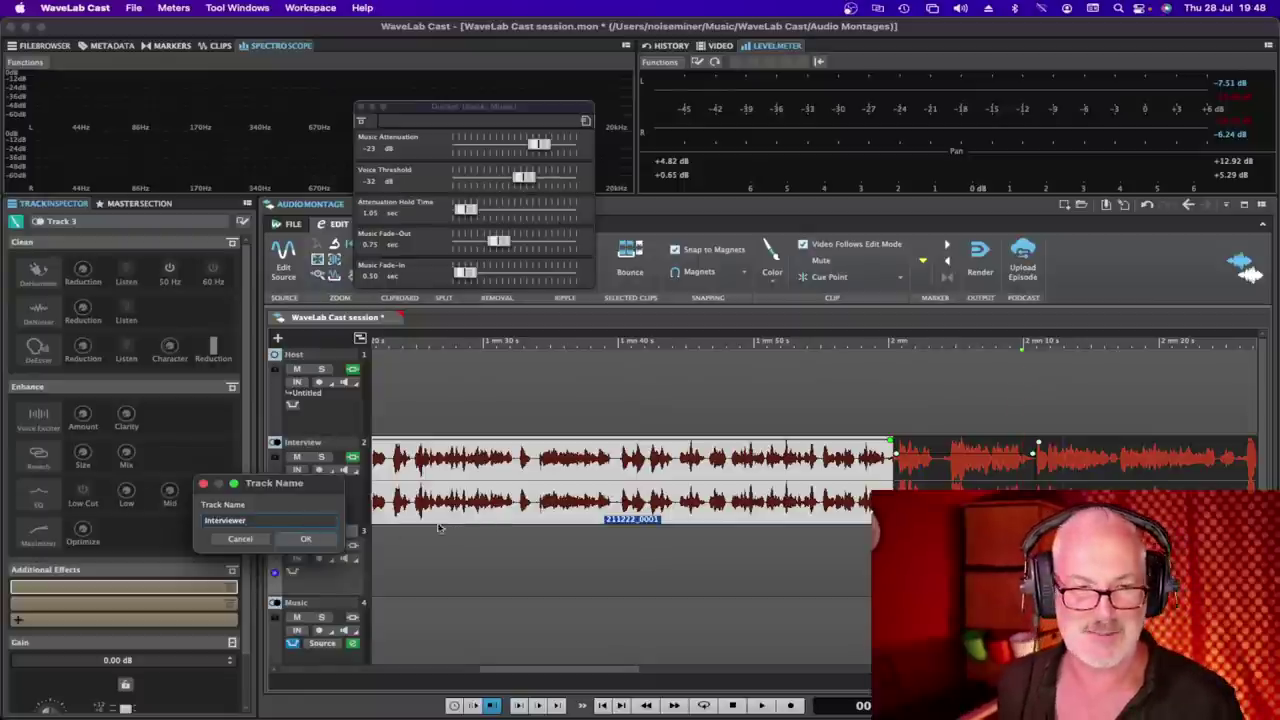
Confirm the Interviewer name and move the first question clip from Interview onto the Interviewer track
left_click(290, 538)
left_click(957, 462)
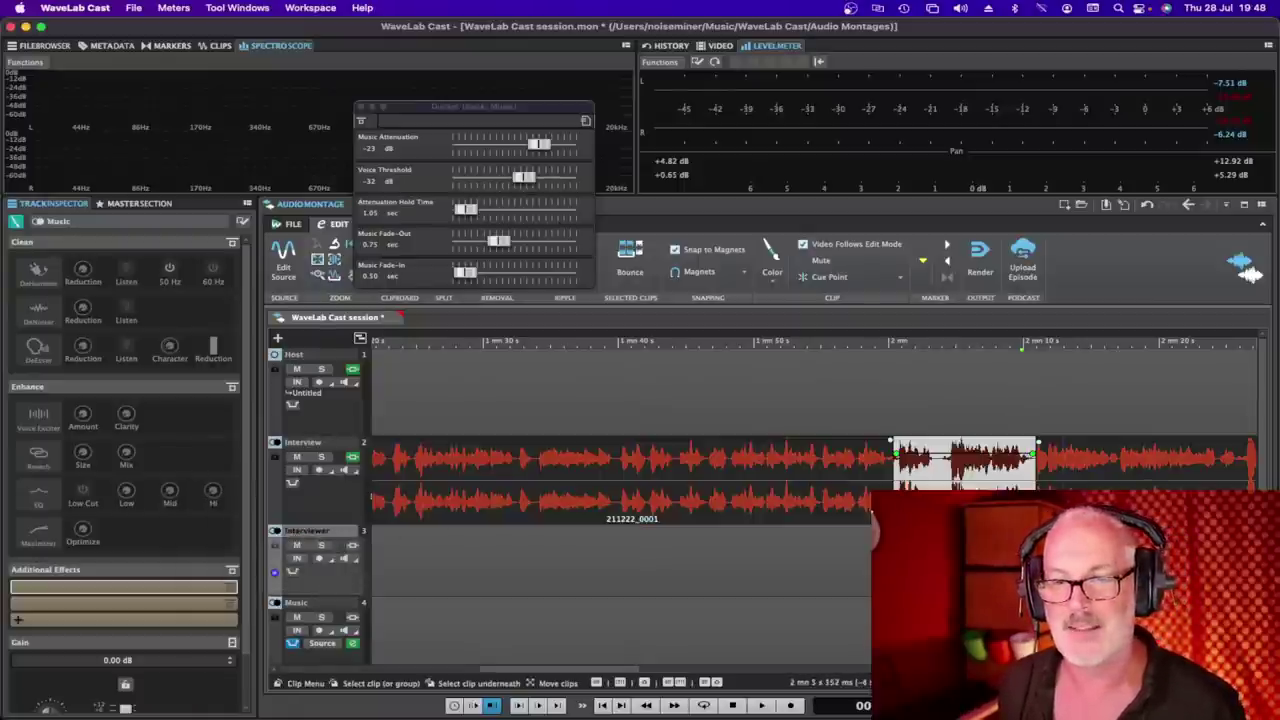
key("Delete")
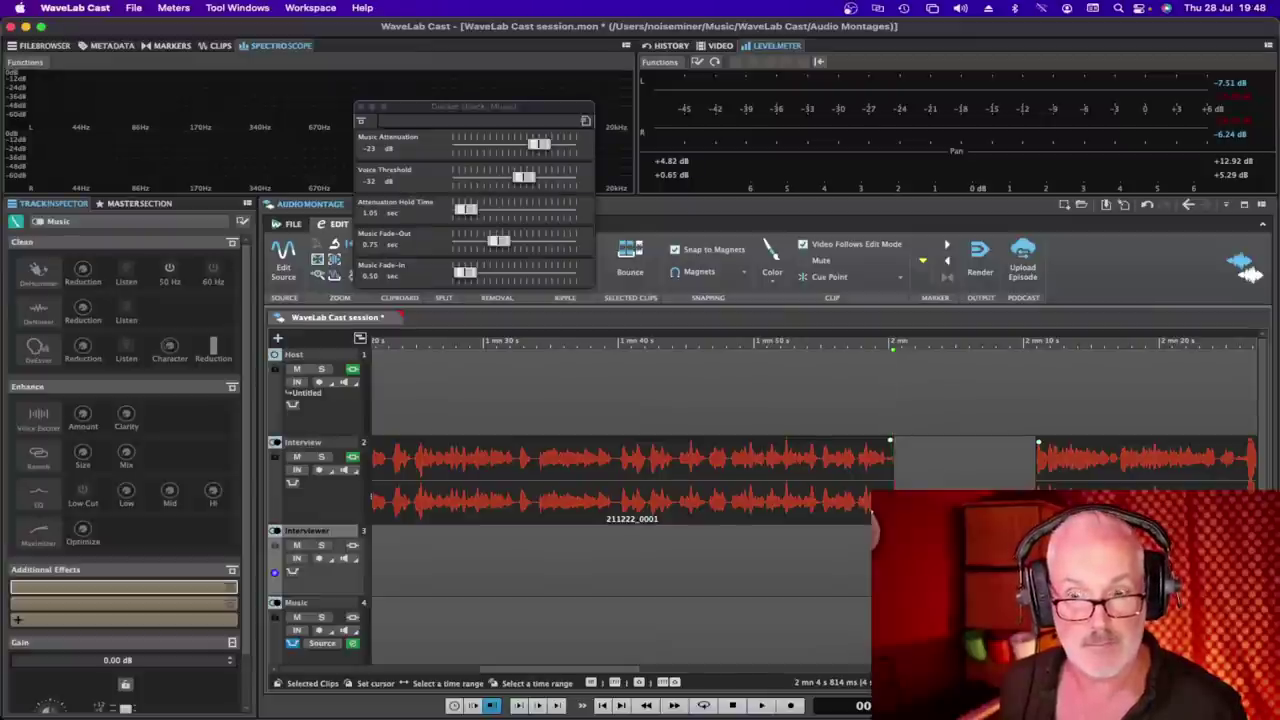
key("super+v")
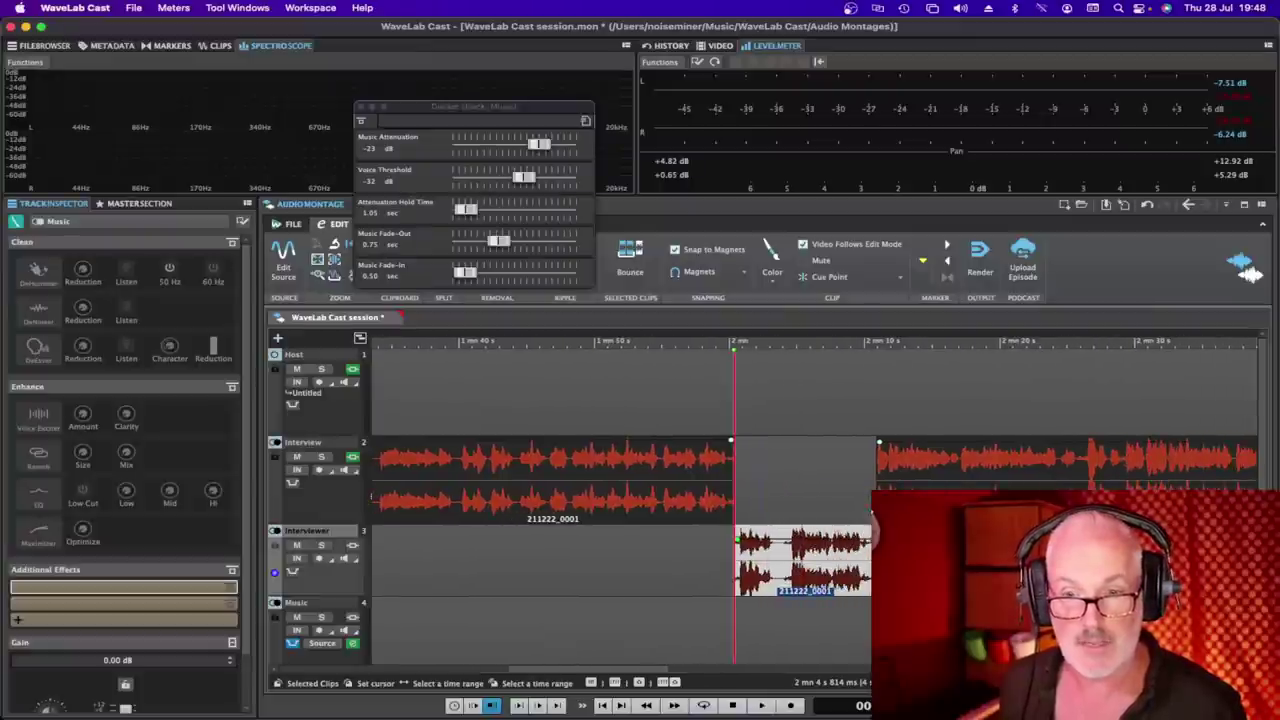
Play back the montage from the later interview audio to check the moved question
left_click(1075, 460)
scroll(814, 500, "right", 5)
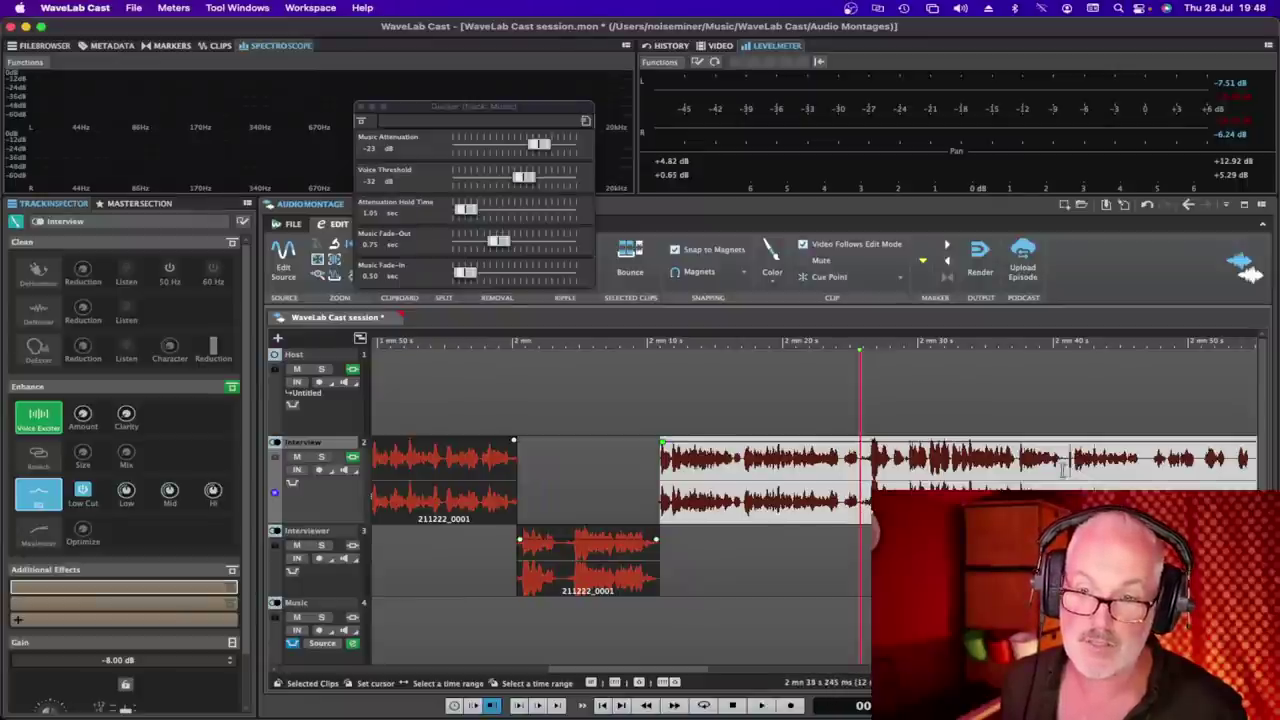
left_click(1020, 471, "shift")
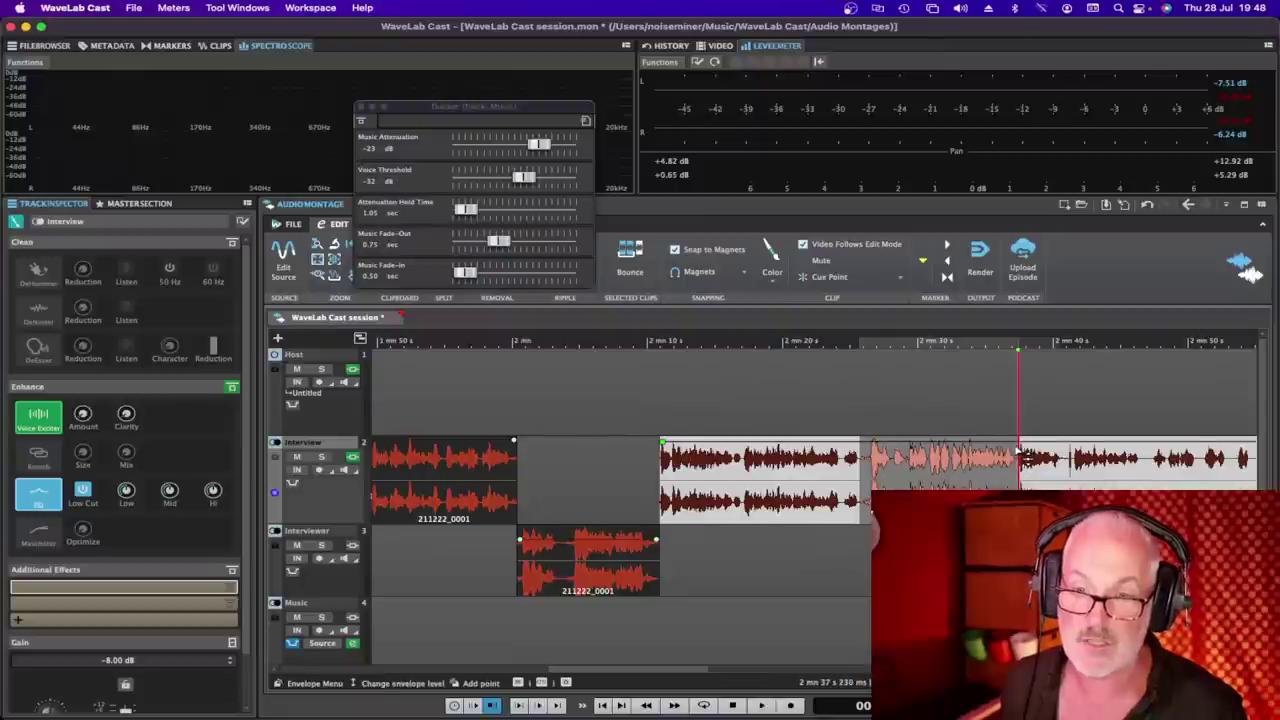
left_click(1024, 403)
key("space")
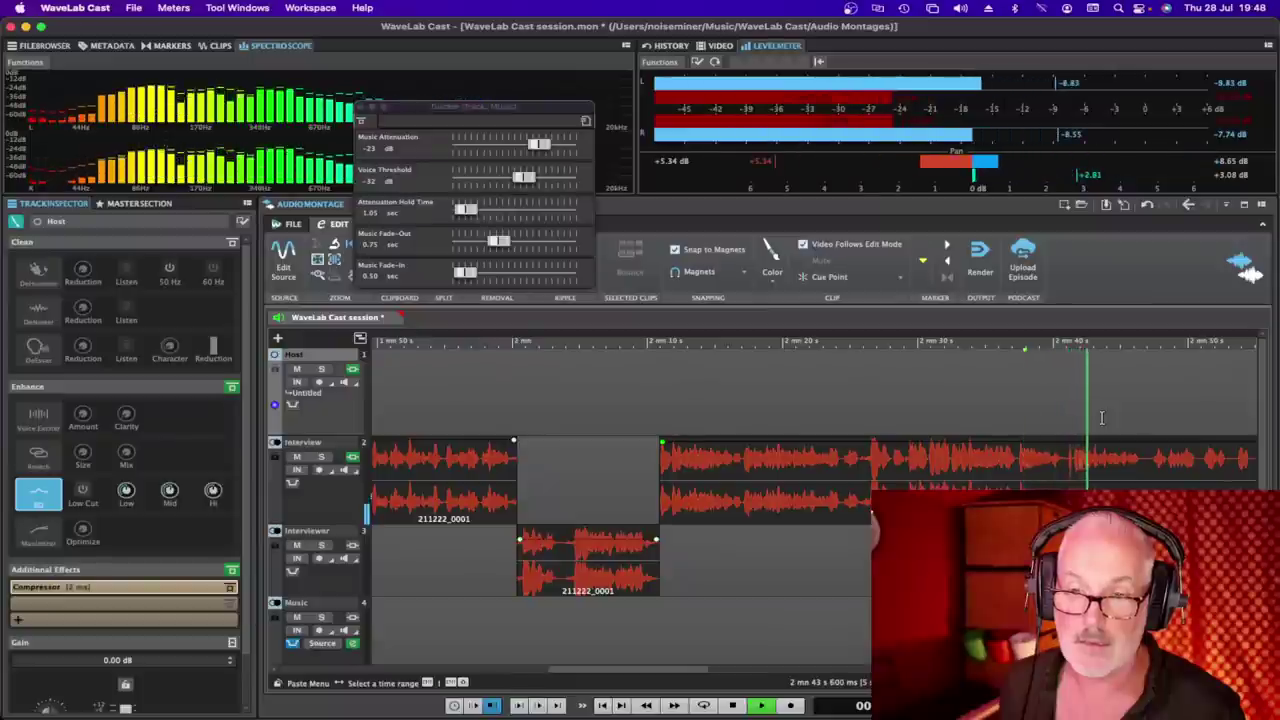
Split the Interview clip around the next question, 2 mn 25 s to 2 mn 40 s, and preview it
key("space")
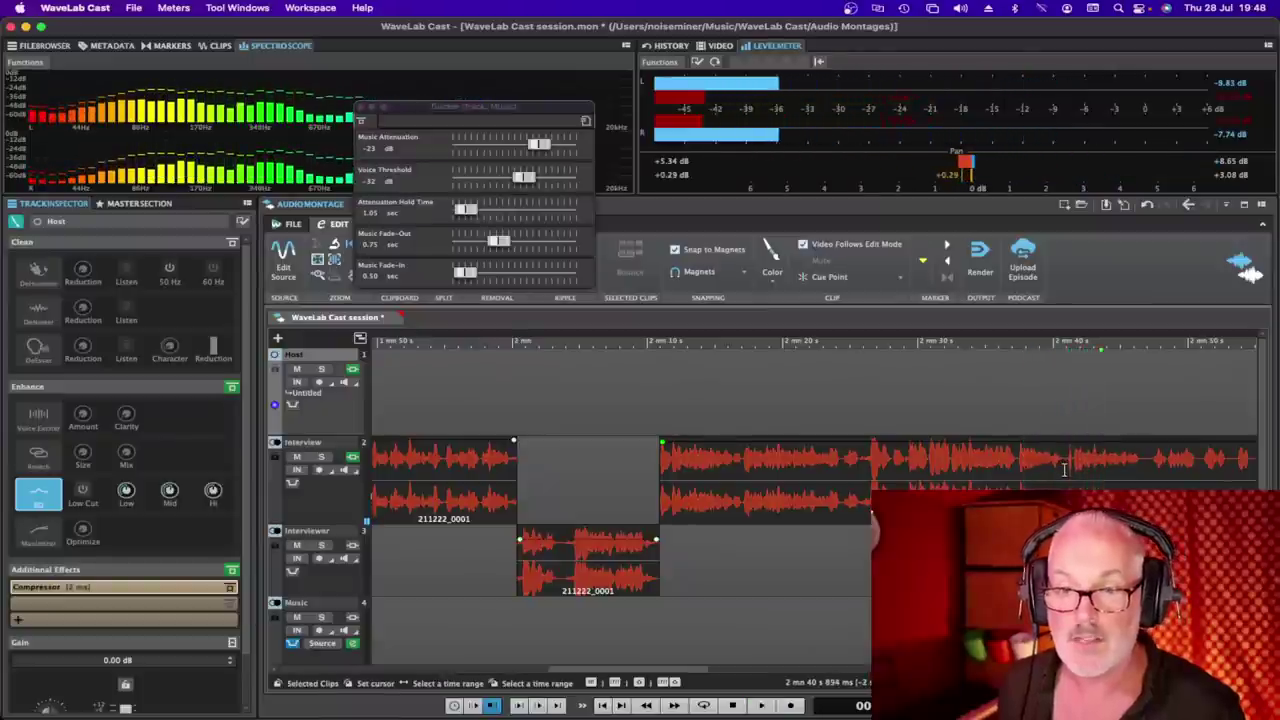
left_click(1065, 470)
left_click_drag(1065, 470, 866, 483)
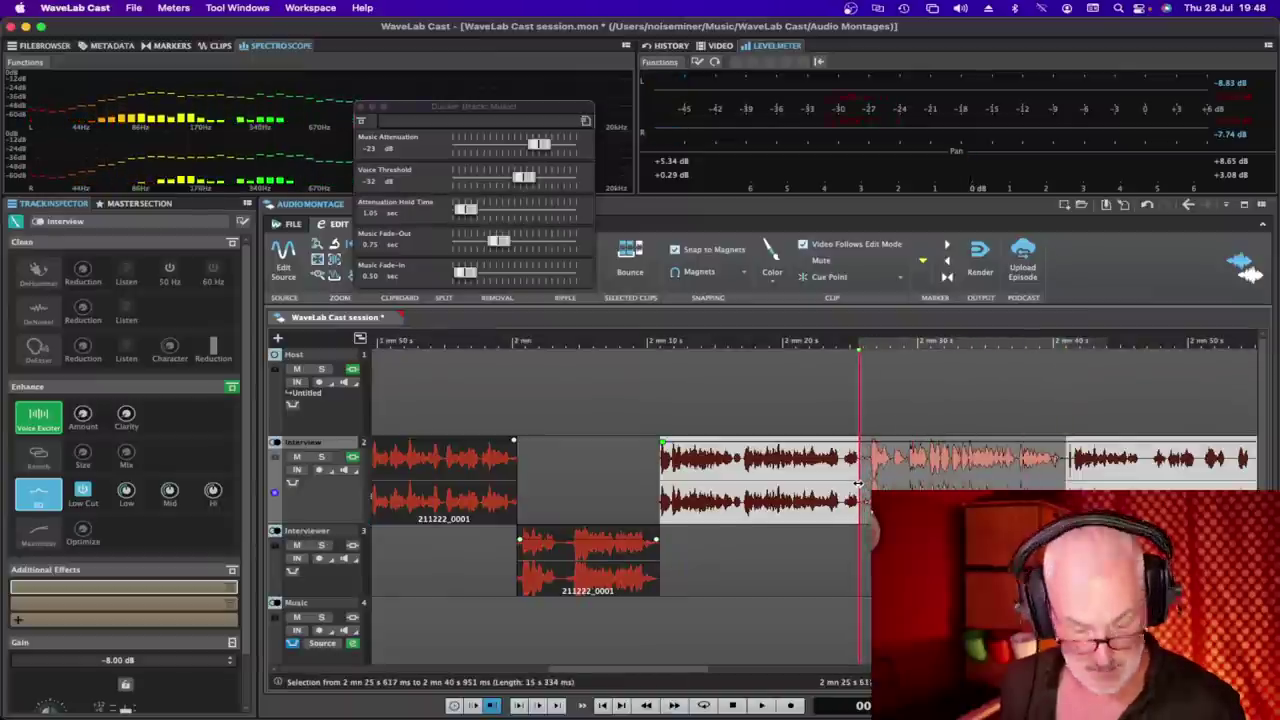
key("s")
key("space")
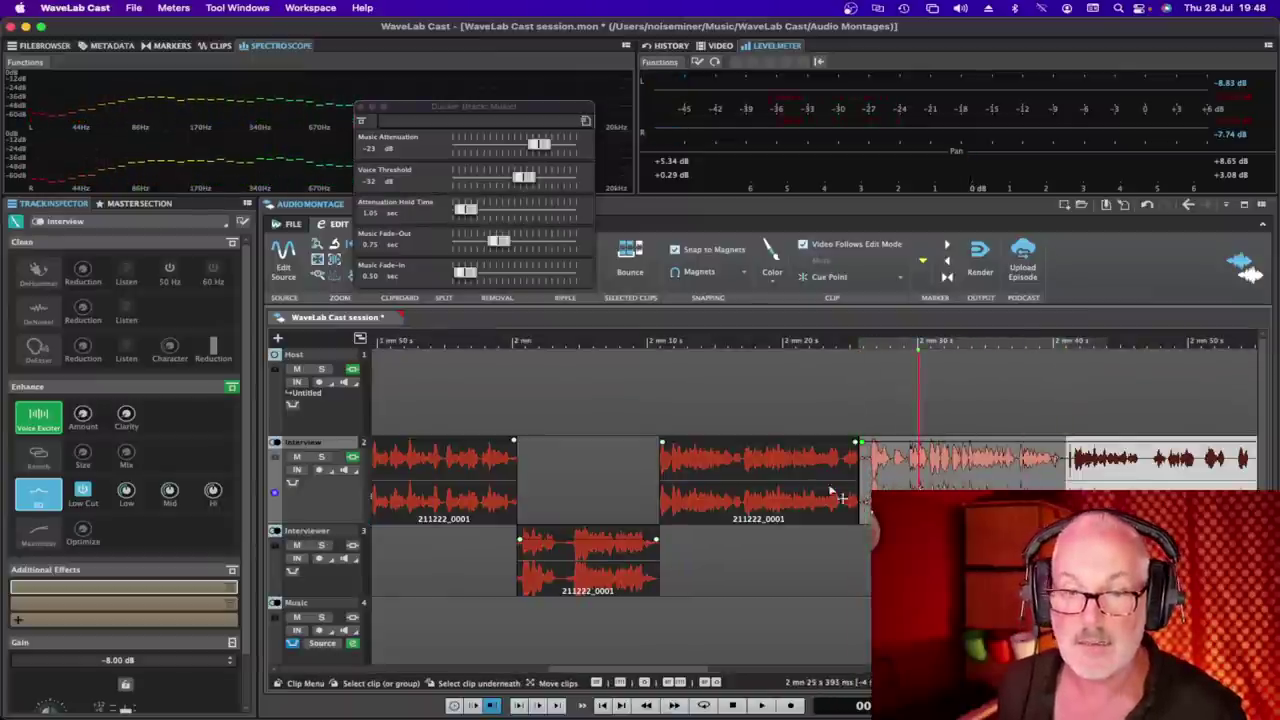
Move the 2:25–2:40 question section down onto the Interviewer track and select it there
left_click_drag(870, 515, 866, 472)
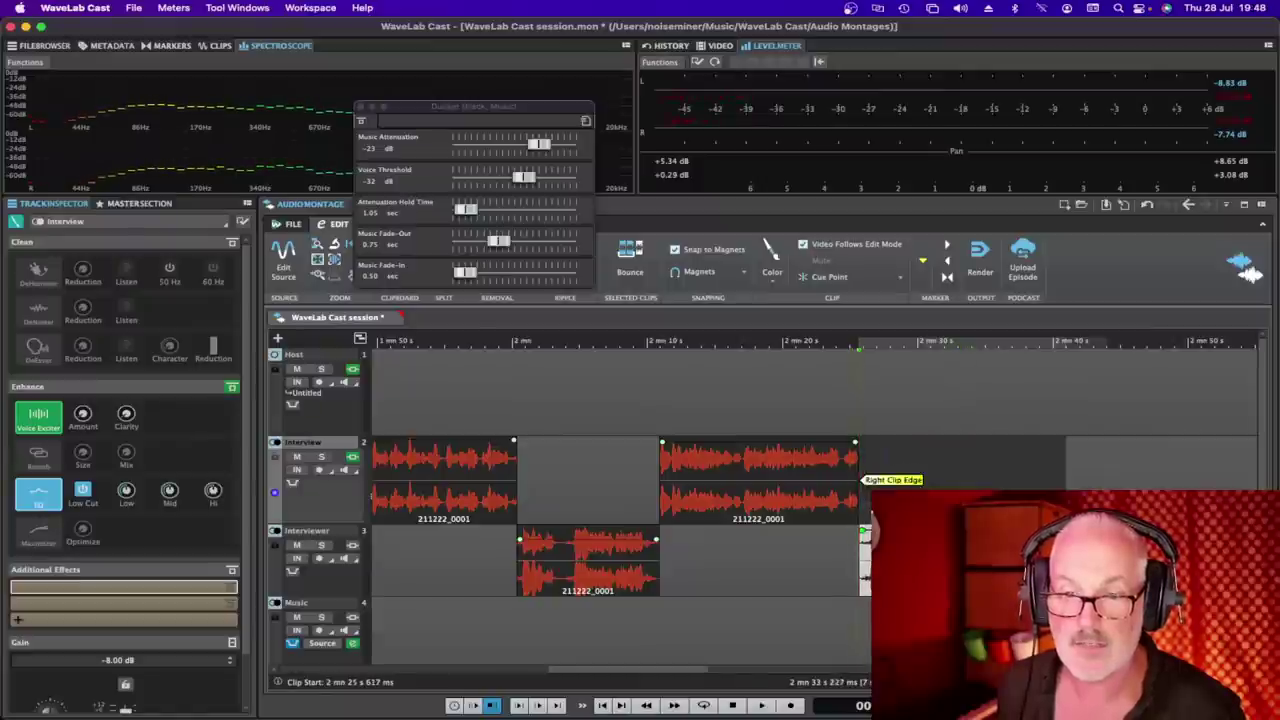
left_click(960, 466)
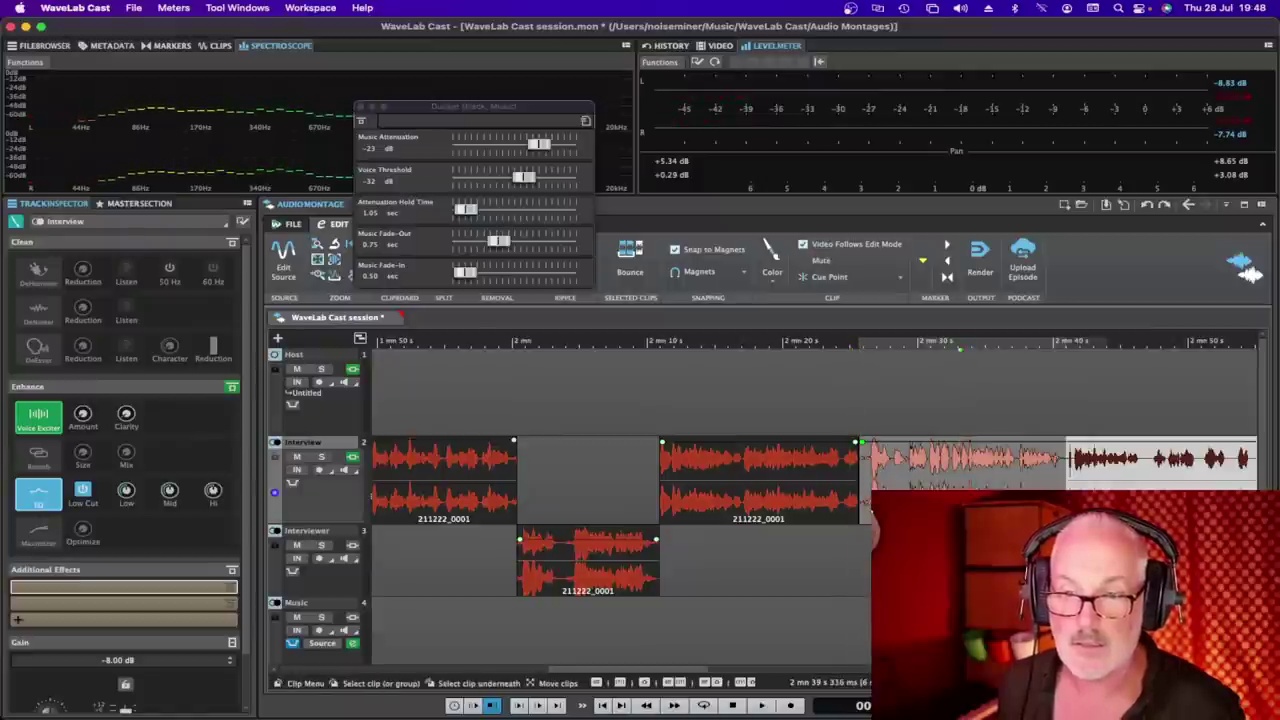
left_click(1066, 463)
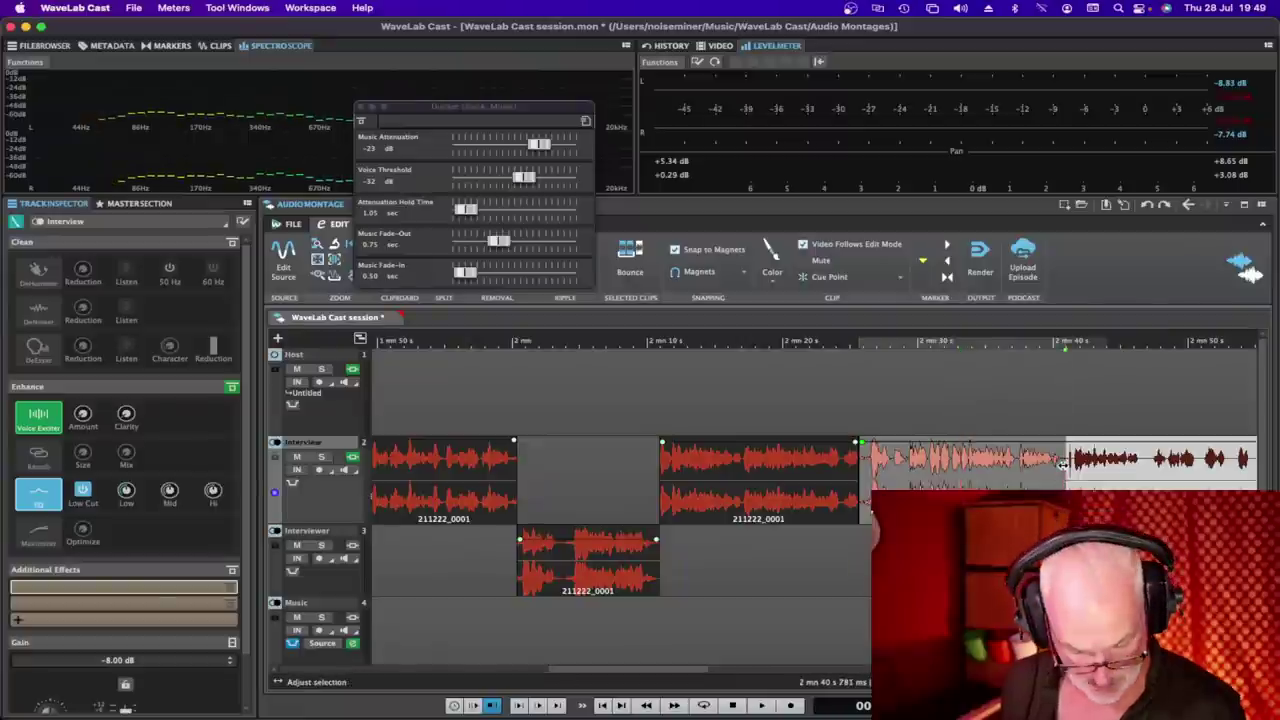
left_click(969, 463)
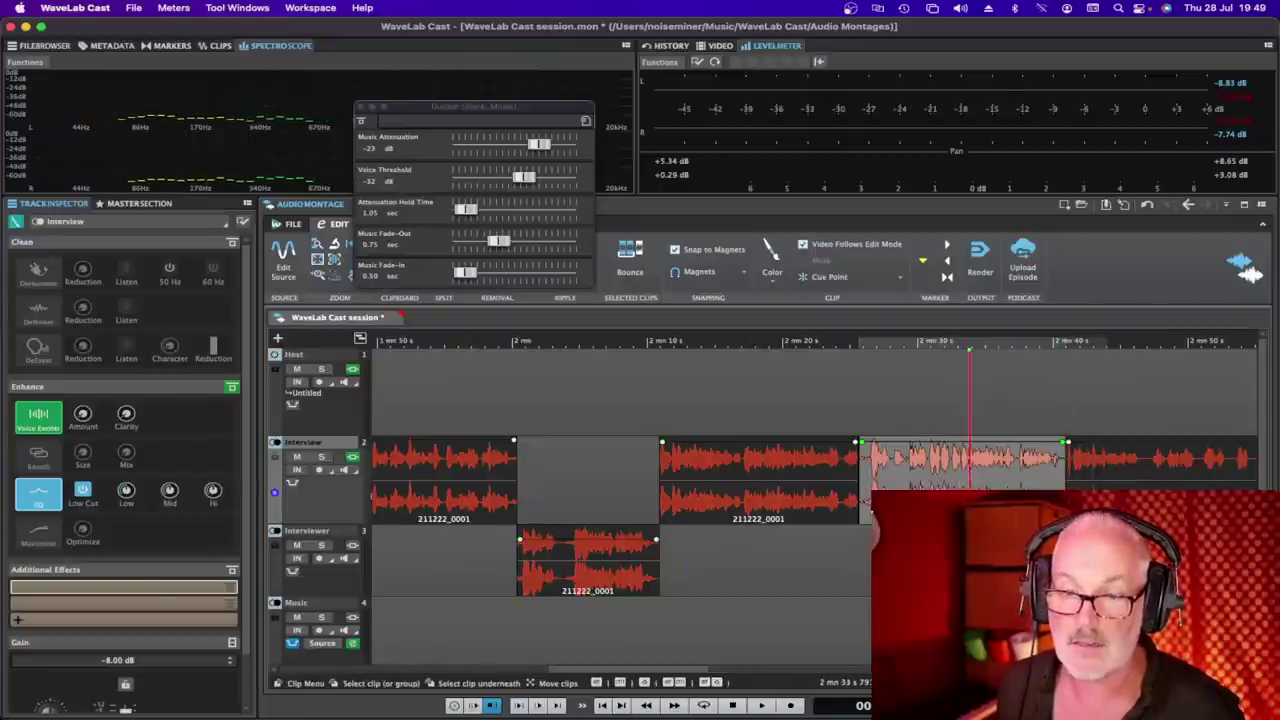
left_click_drag(969, 463, 969, 545)
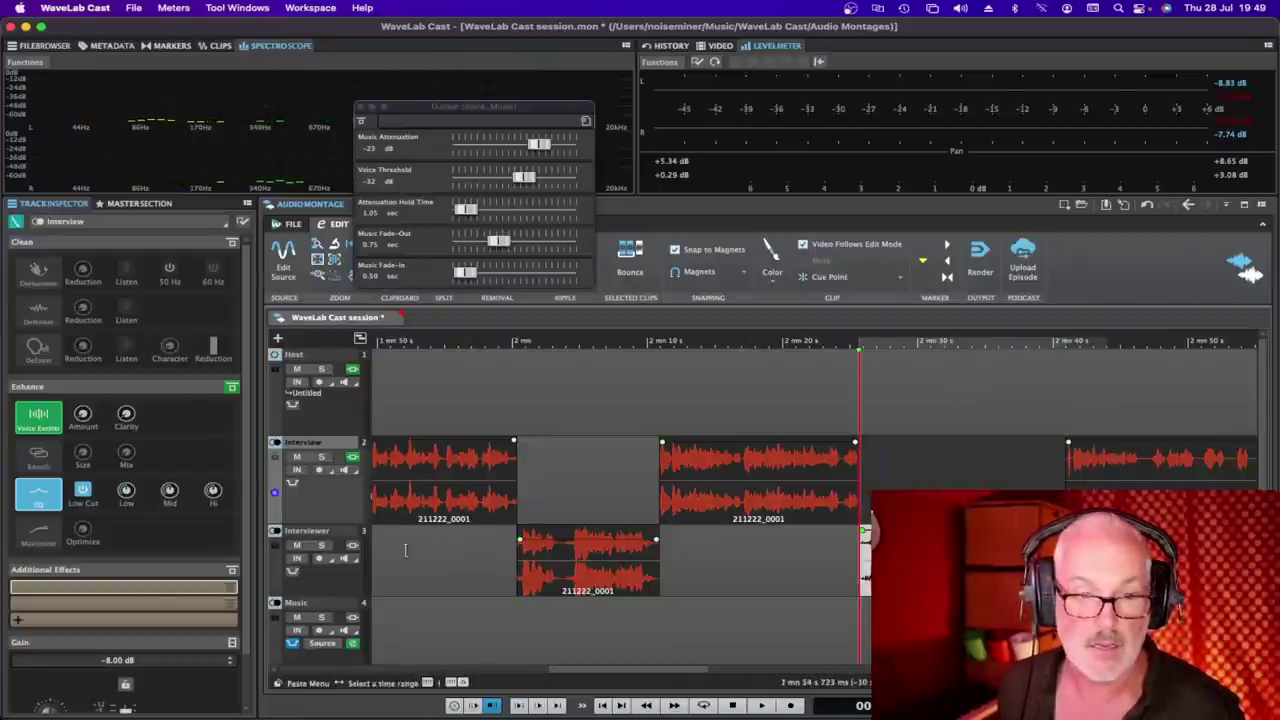
left_click(567, 578)
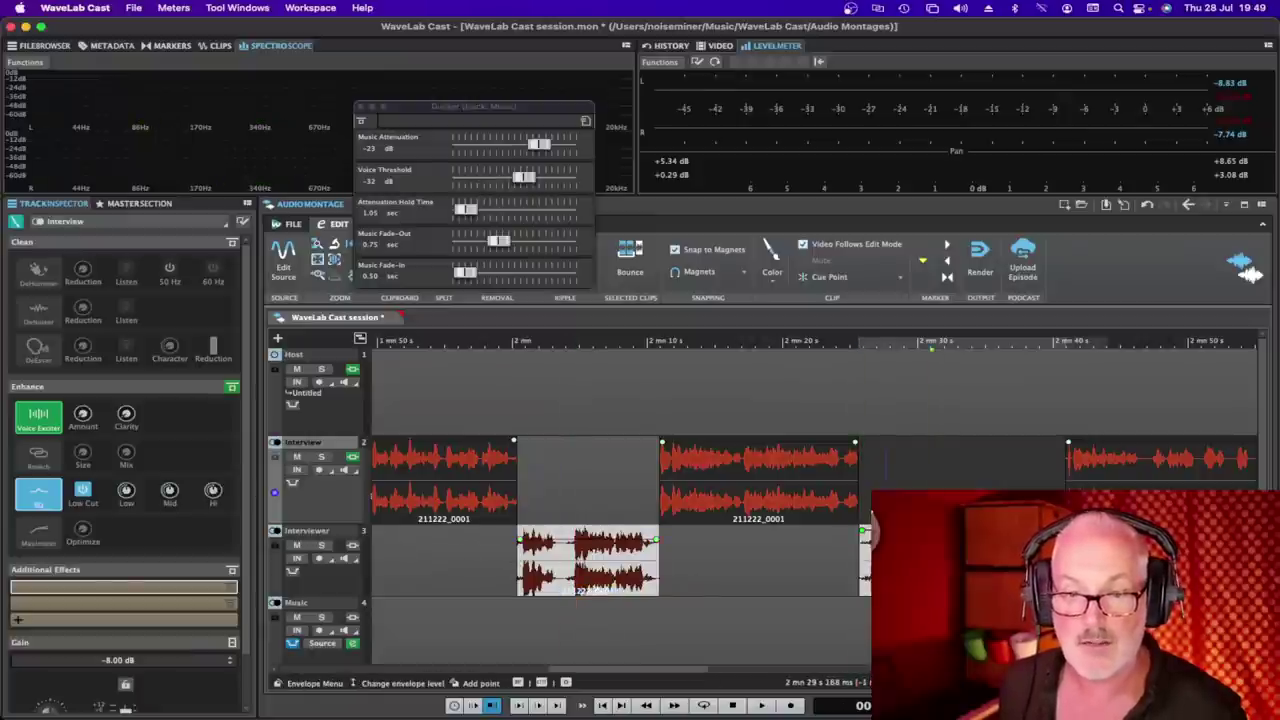
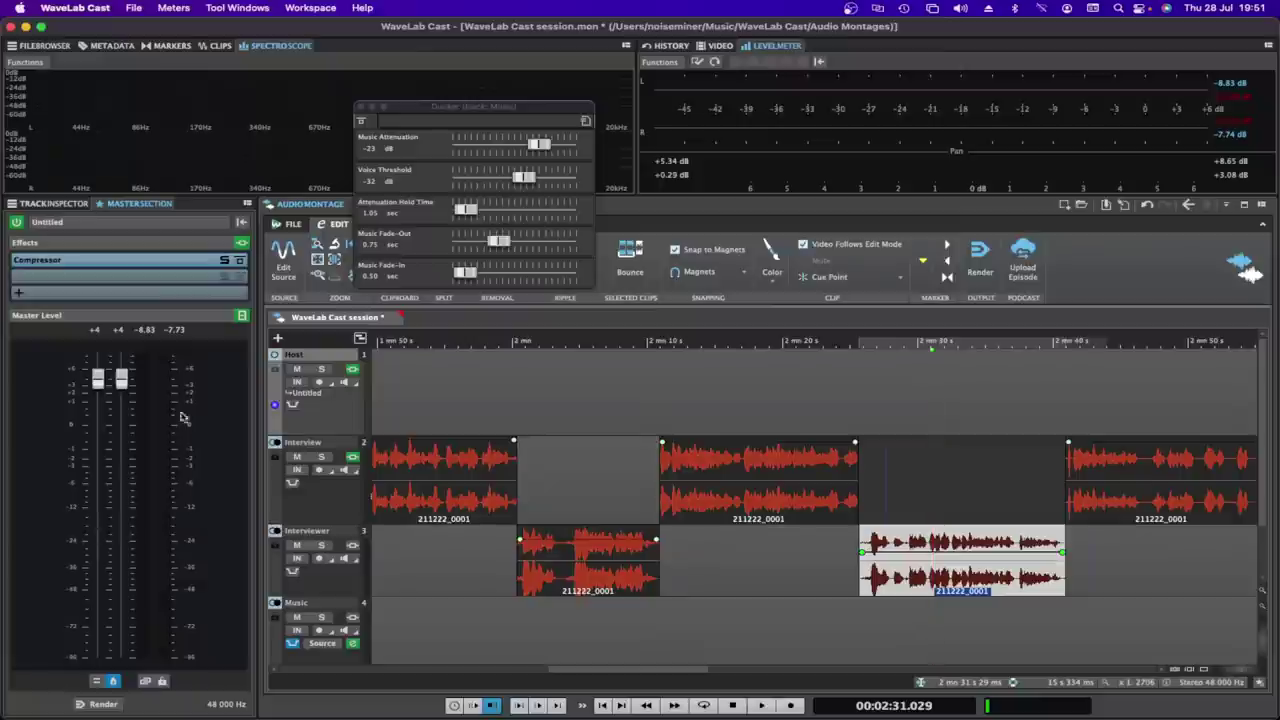
Move the Keith VO clip earlier to about 9 s and play the montage from about 5 s
scroll(585, 488, "left", 15)
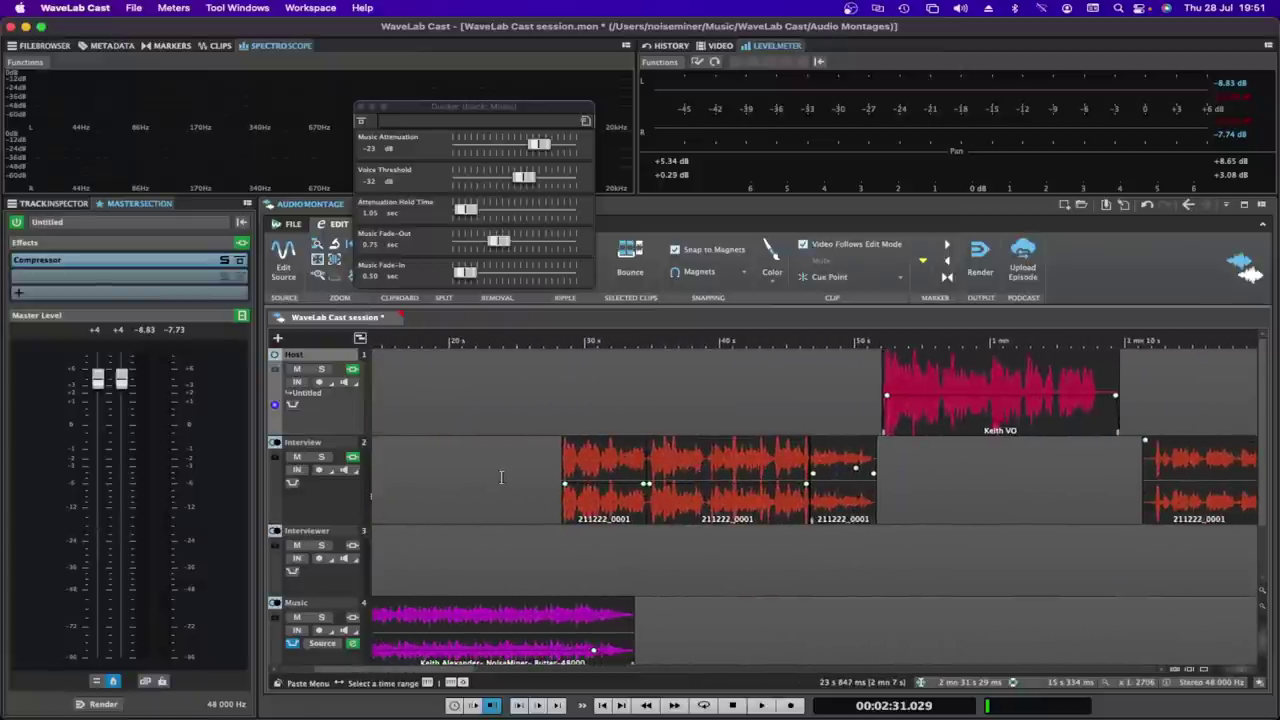
scroll(507, 478, "left", 5)
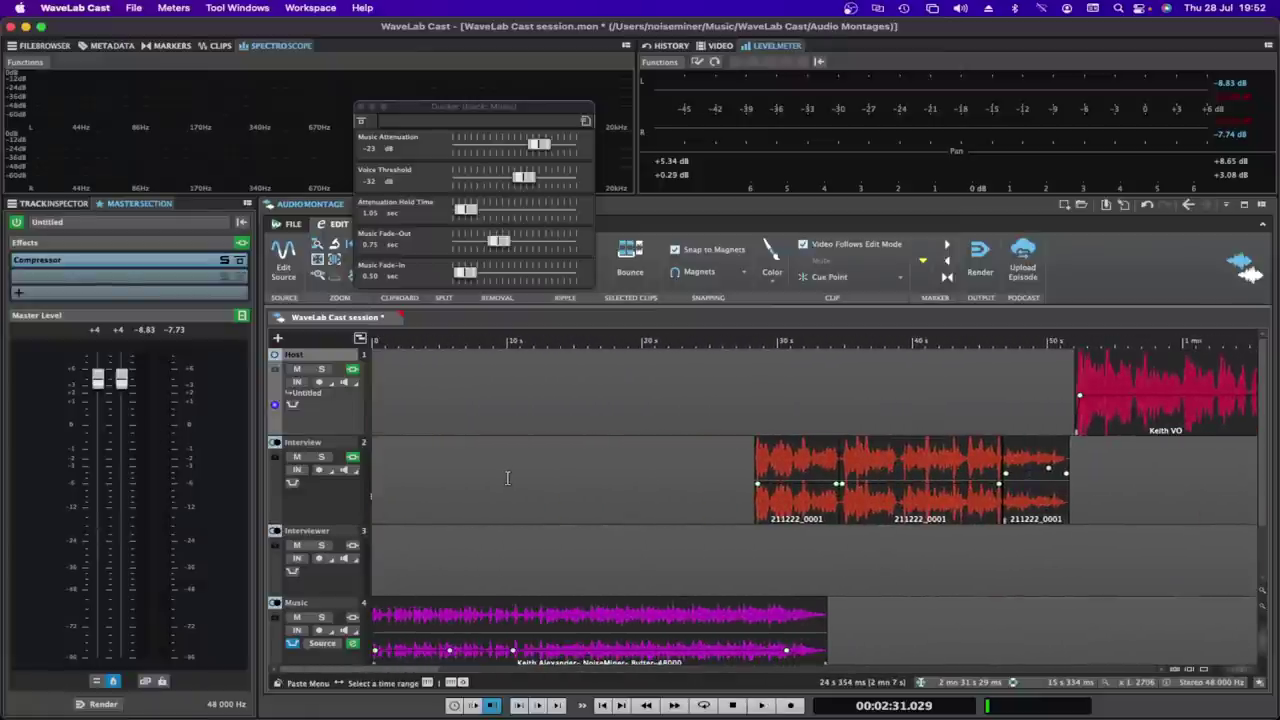
left_click(1160, 430)
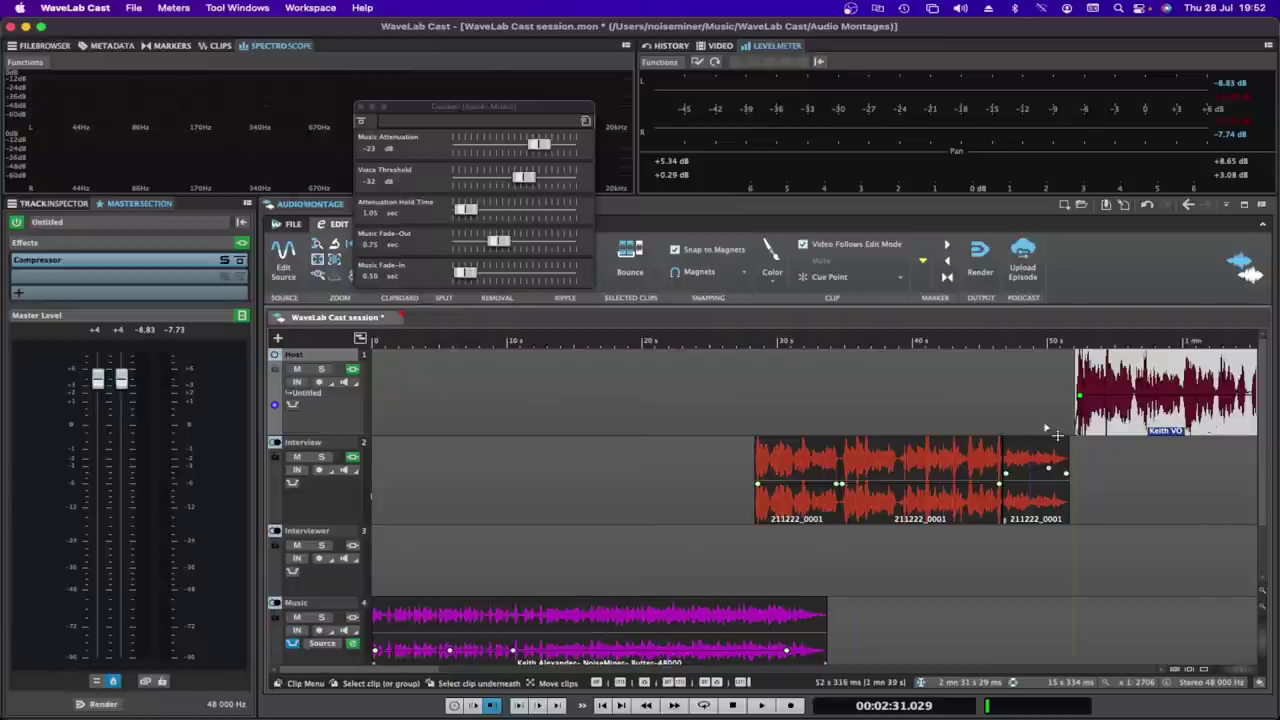
left_click(907, 420)
left_click_drag(1140, 435, 556, 437)
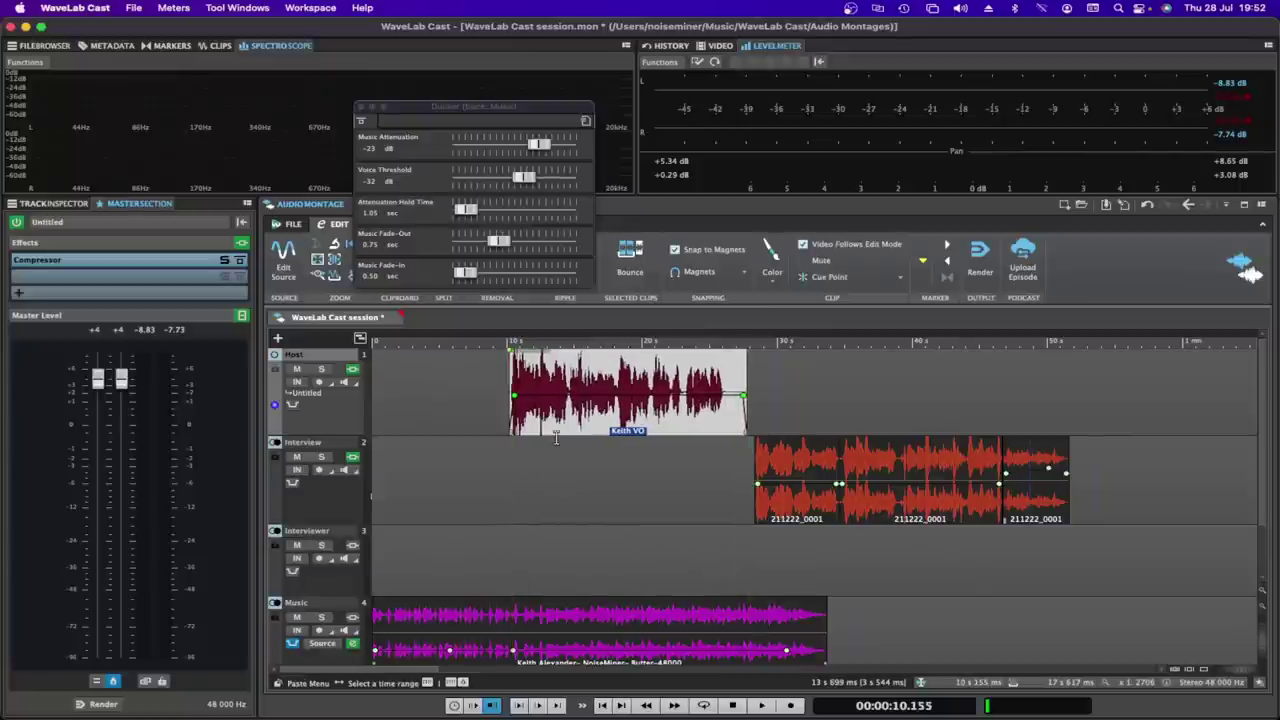
left_click(448, 391)
key("space")
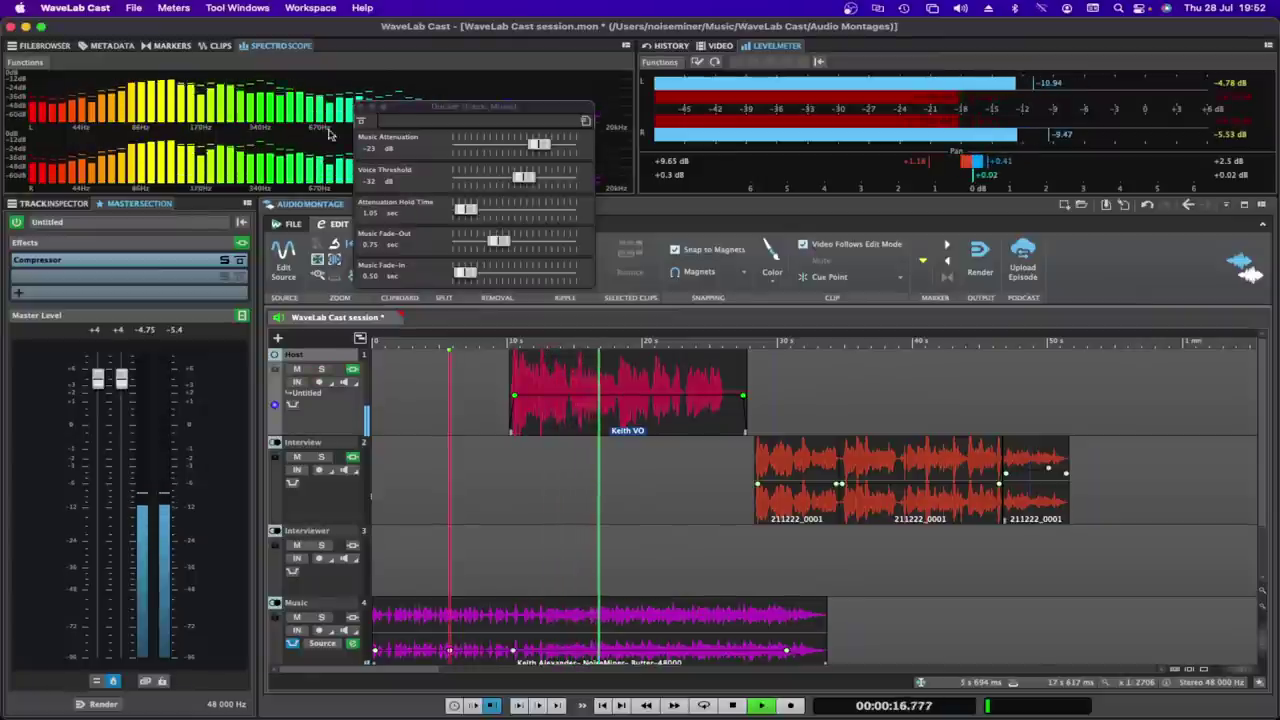
Close the floating Ducker window and stop playback
left_click(362, 107)
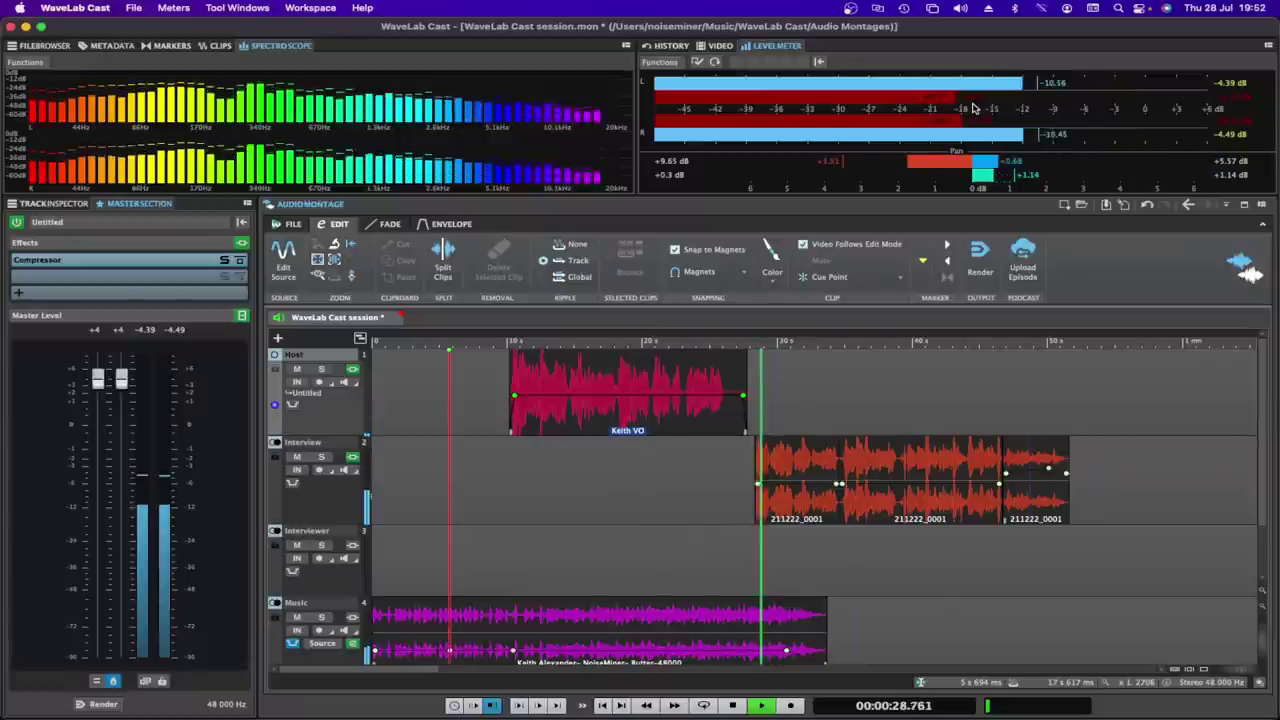
key("space")
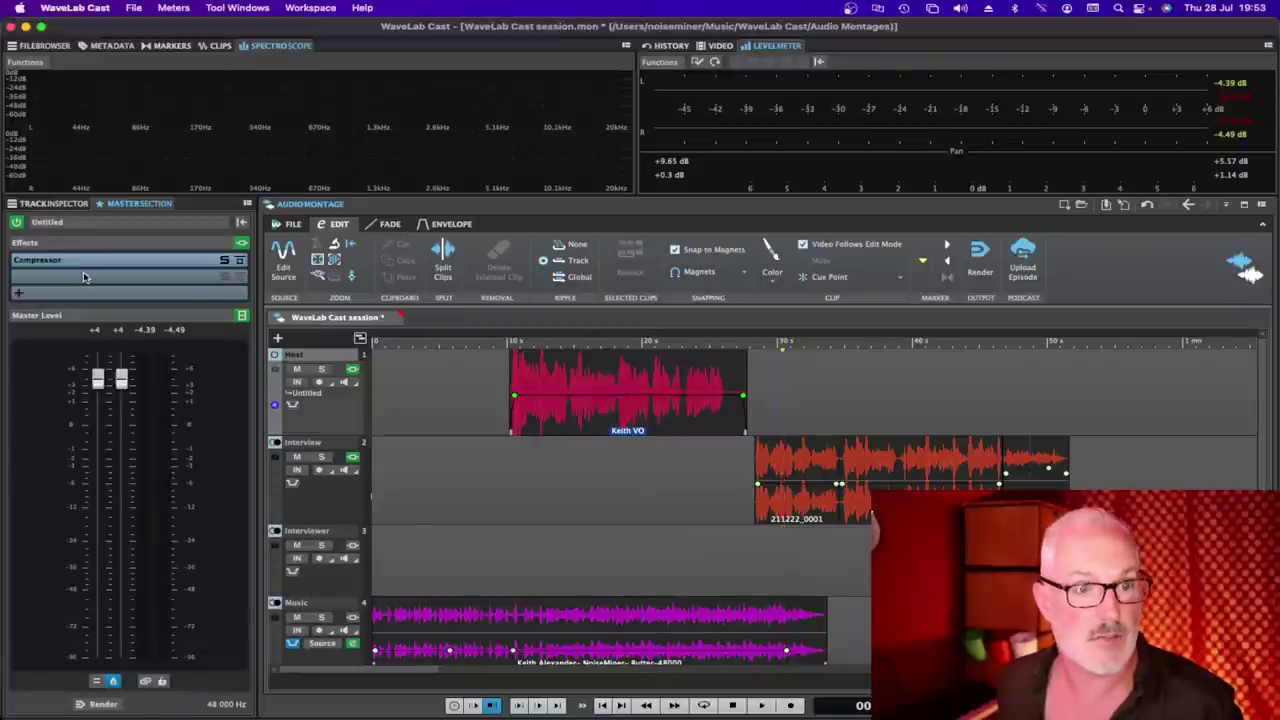
left_click(85, 277)
mouse_move(140, 588)
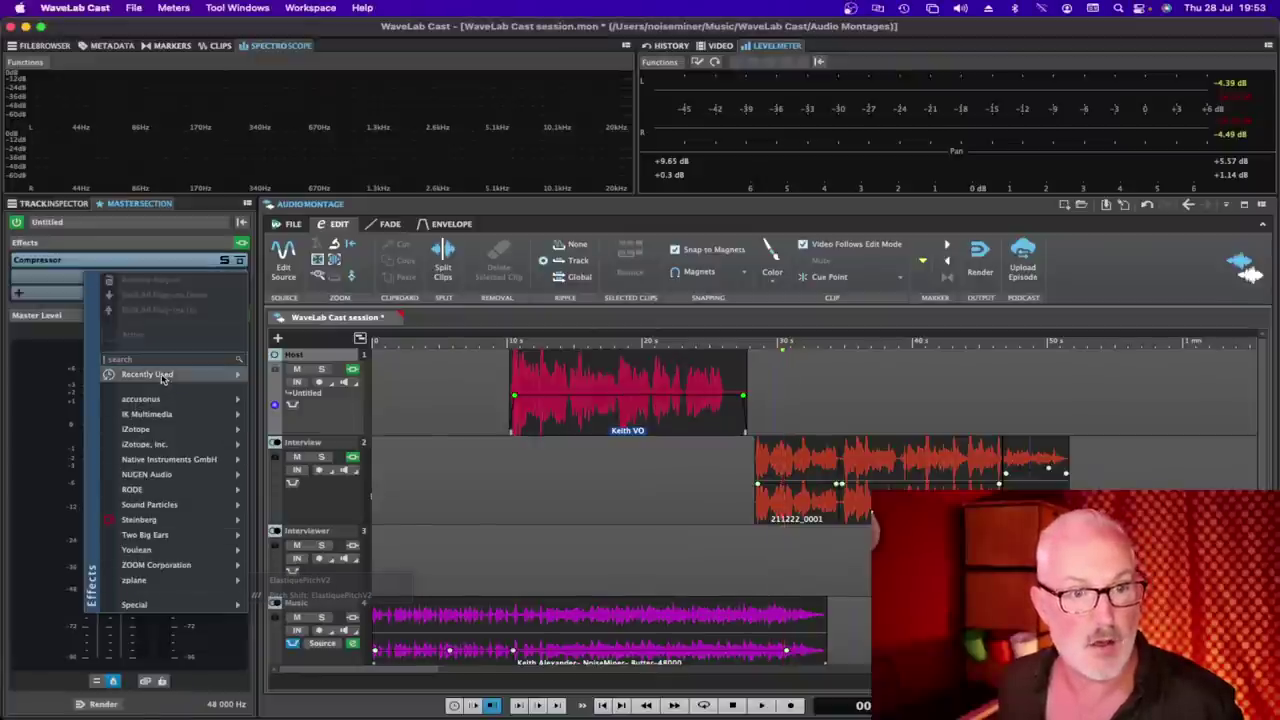
left_click(33, 482)
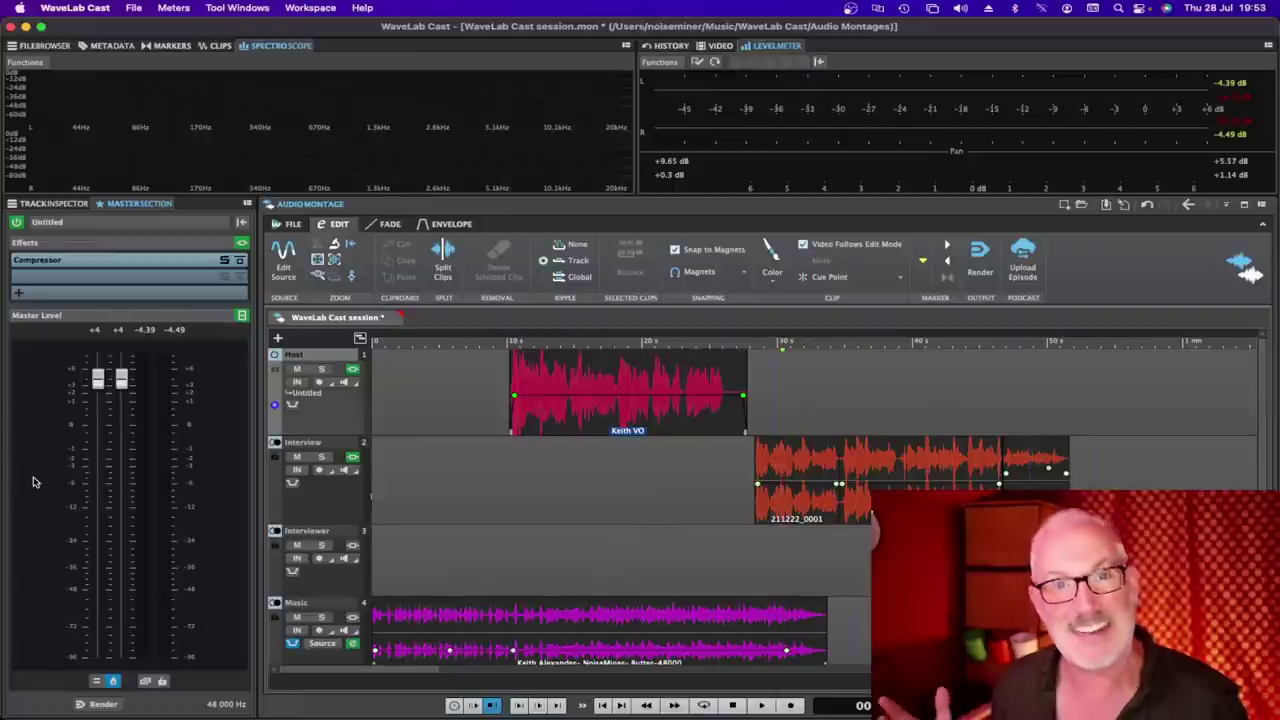
Open the master Compressor's settings, move its window aside, and audition the Keith VO section twice
left_click(70, 262)
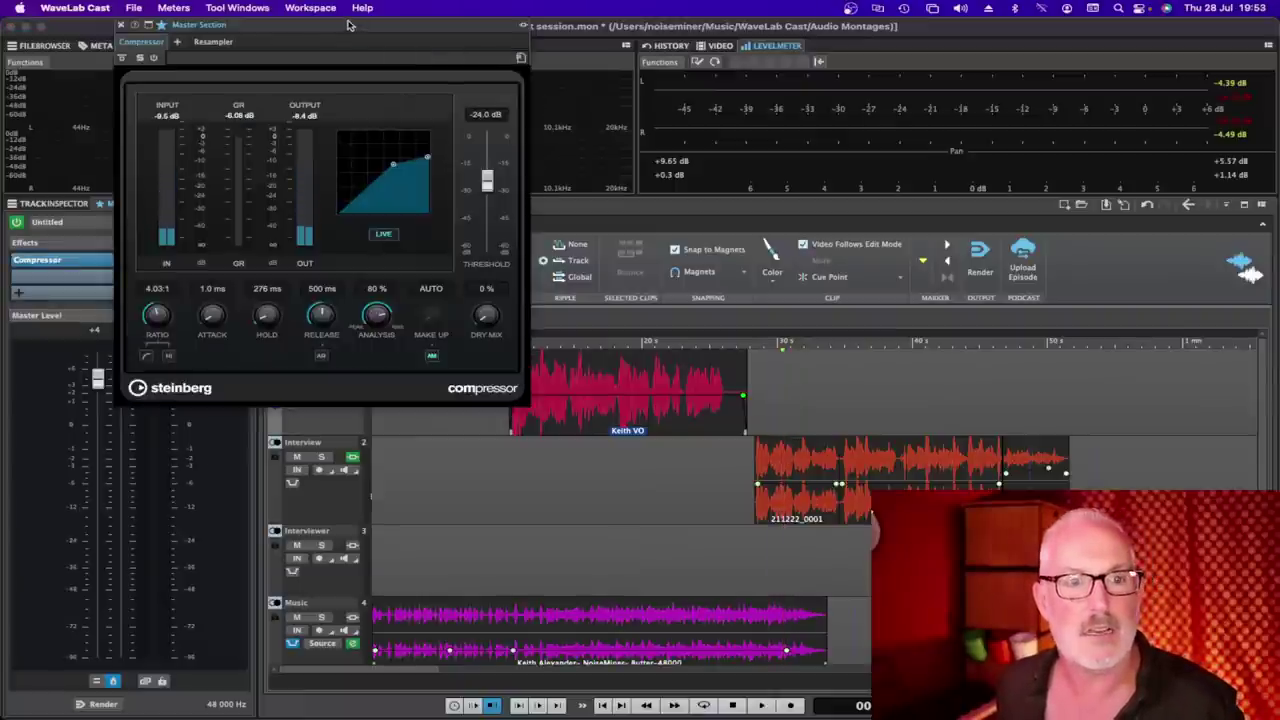
left_click_drag(350, 24, 1121, 255)
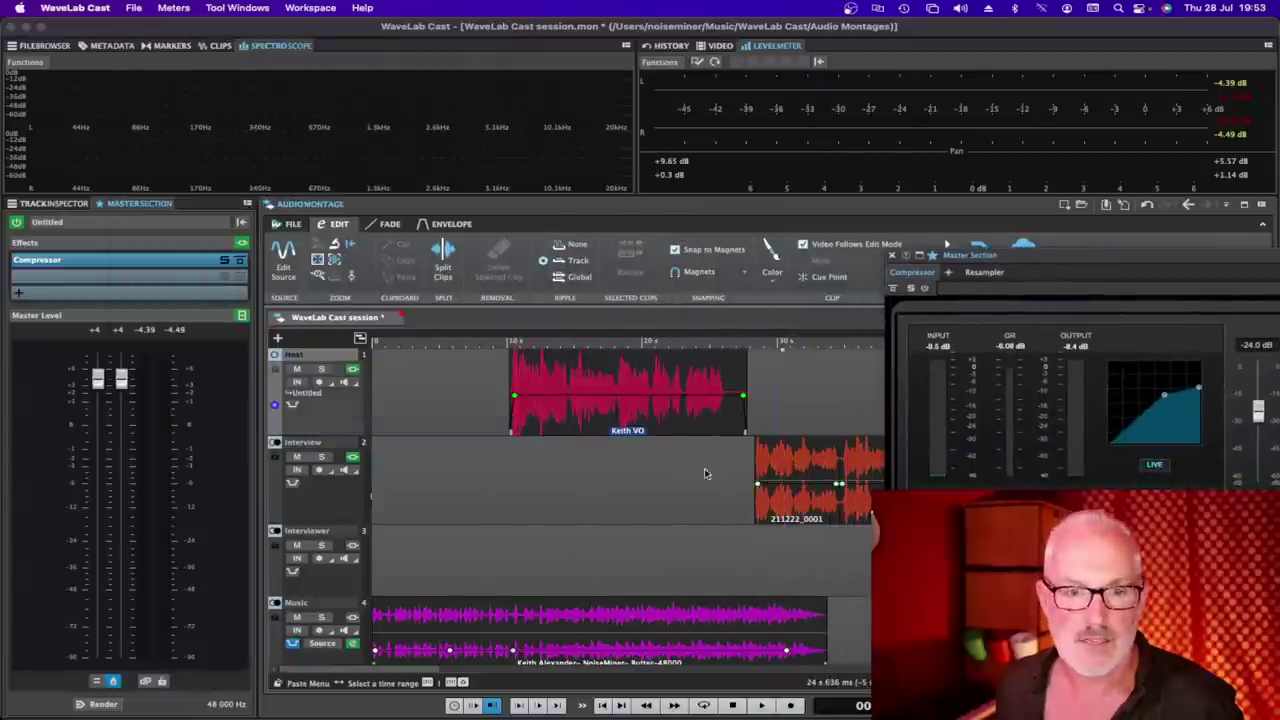
left_click(433, 455)
key("space")
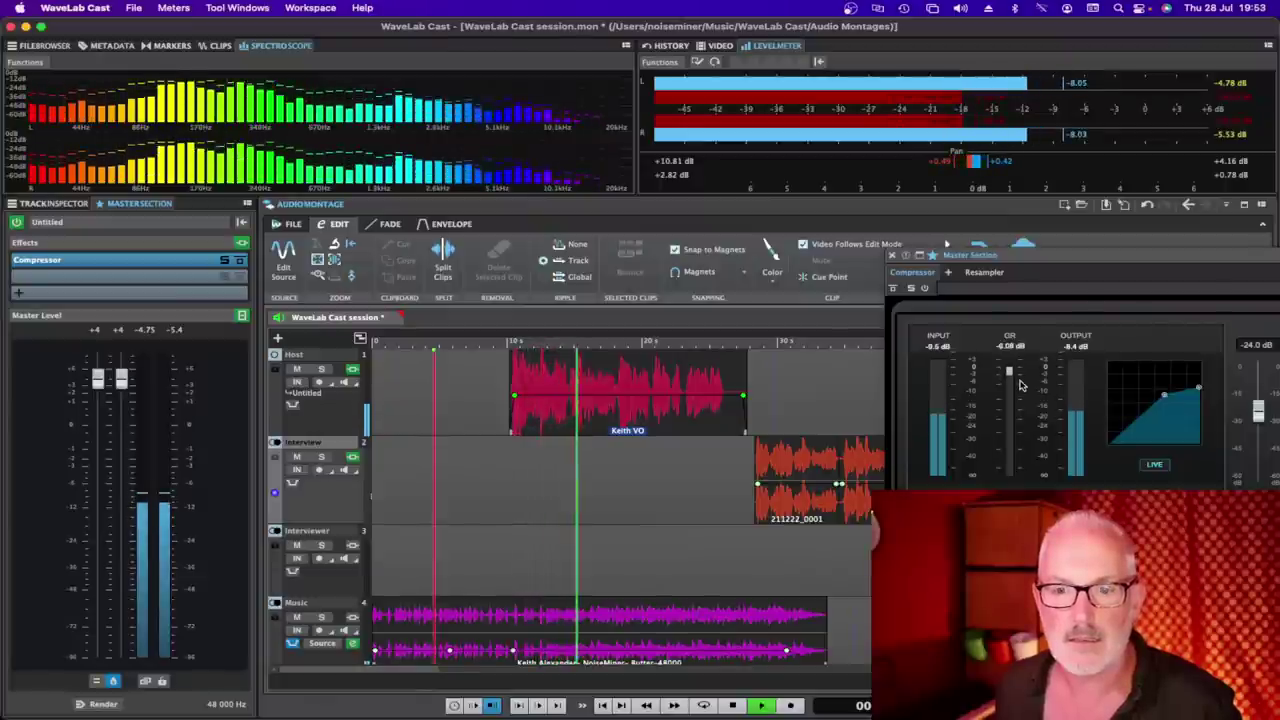
key("space")
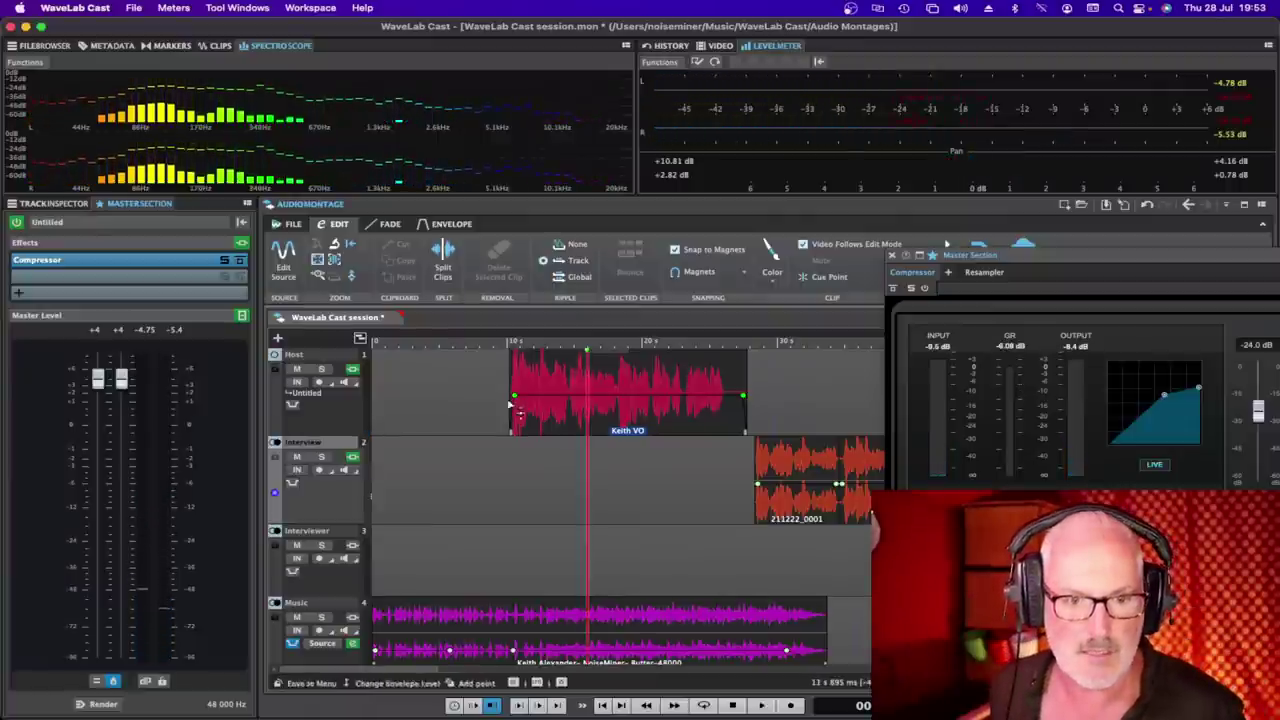
left_click(449, 383)
key("space")
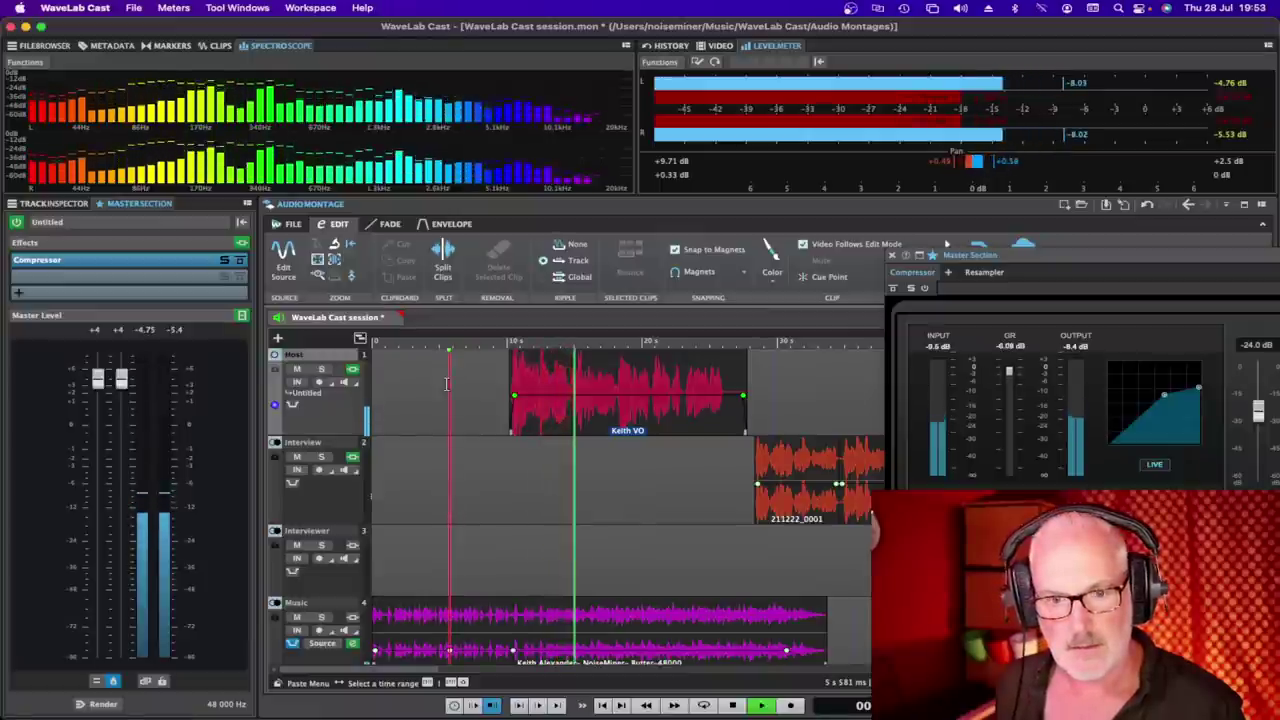
key("space")
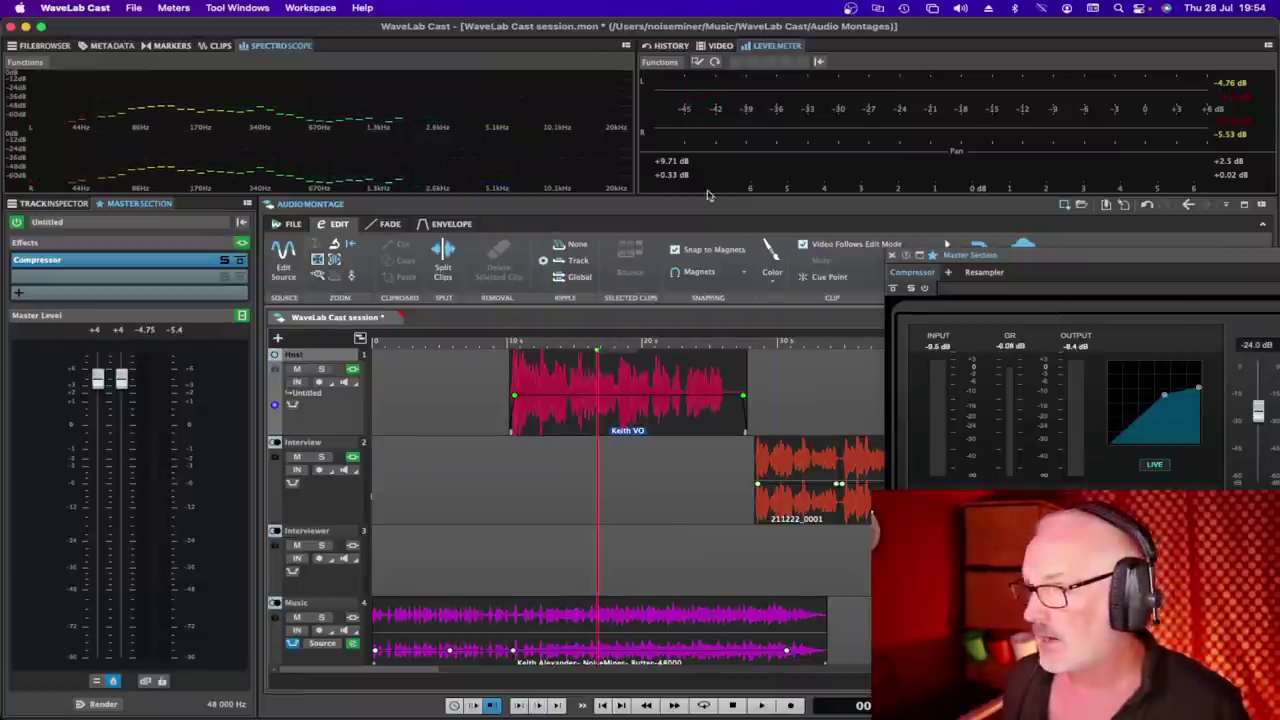
Select a range at Keith VO's start, audition the interview clips, and move the Master Section window over the montage
left_click(514, 364)
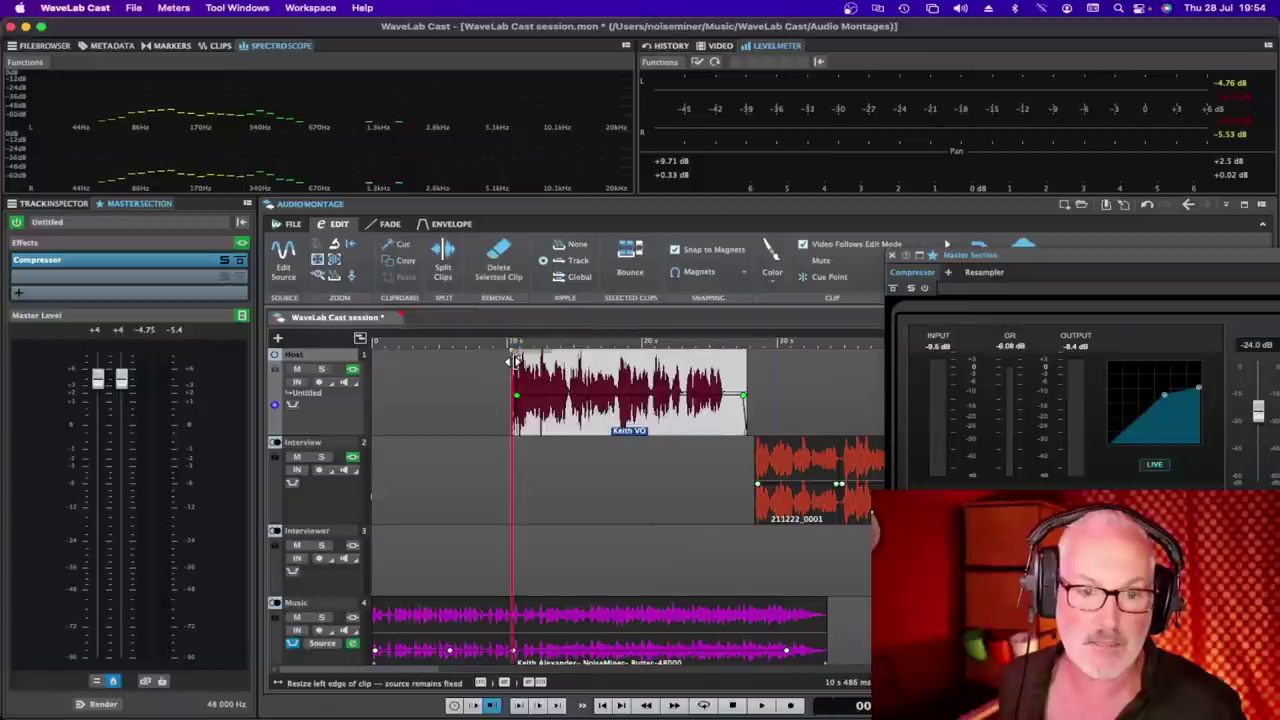
left_click_drag(543, 362, 512, 370)
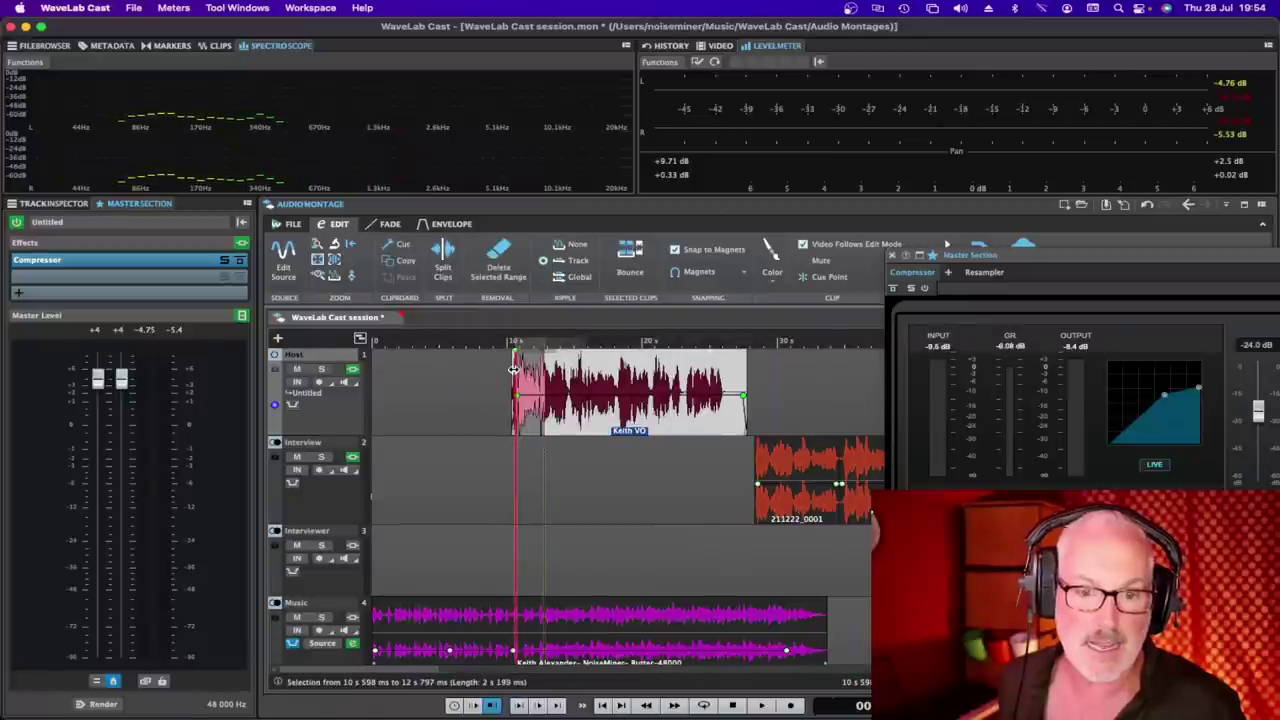
left_click_drag(588, 380, 618, 369)
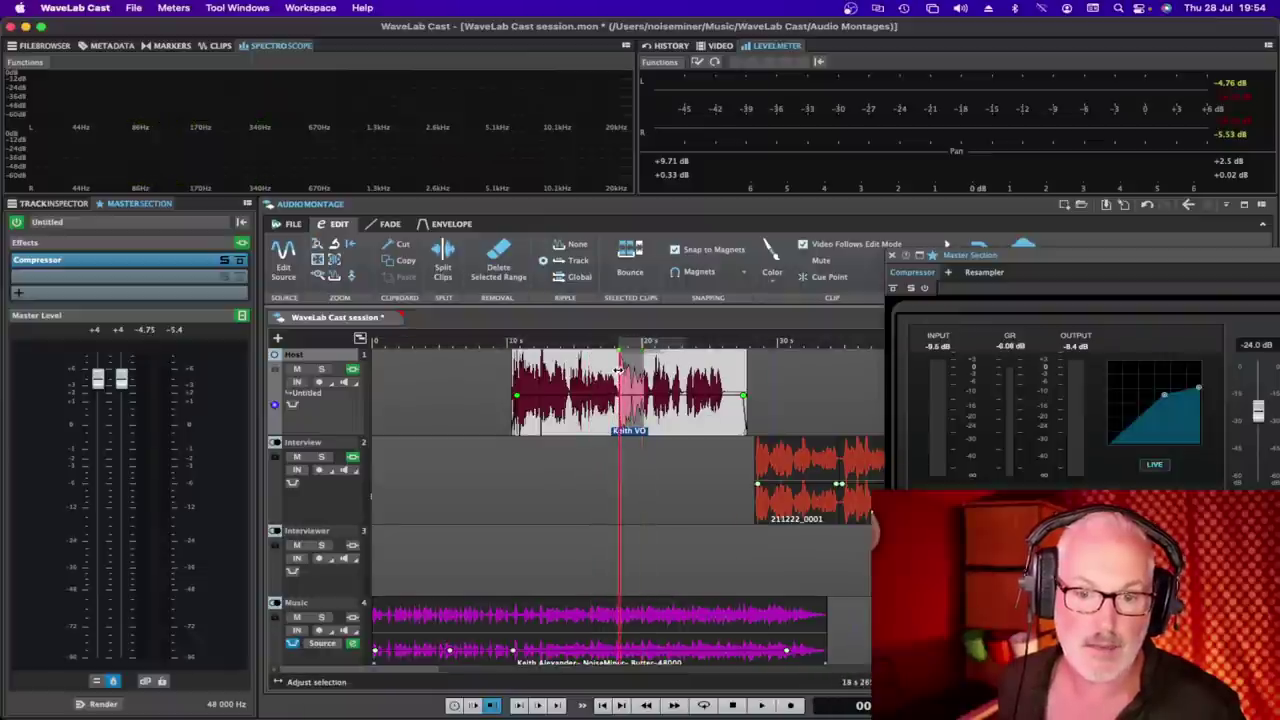
scroll(676, 481, "right", 10)
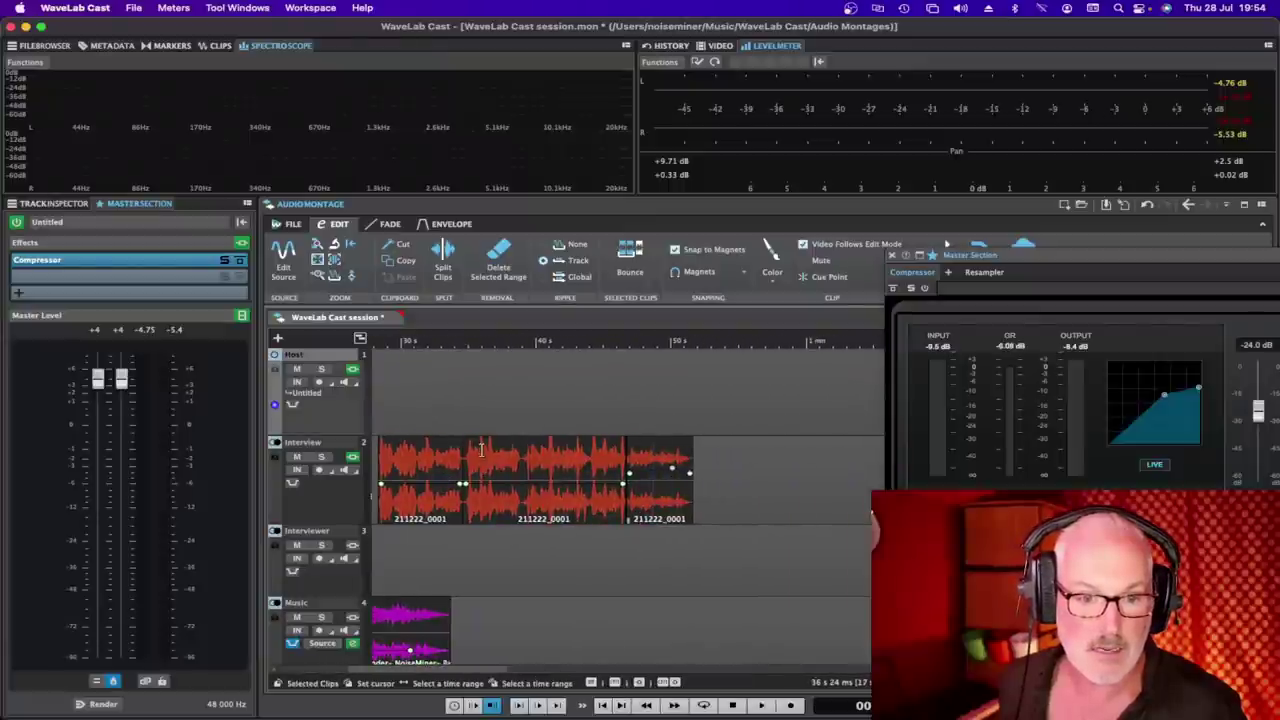
left_click(450, 393)
key("space")
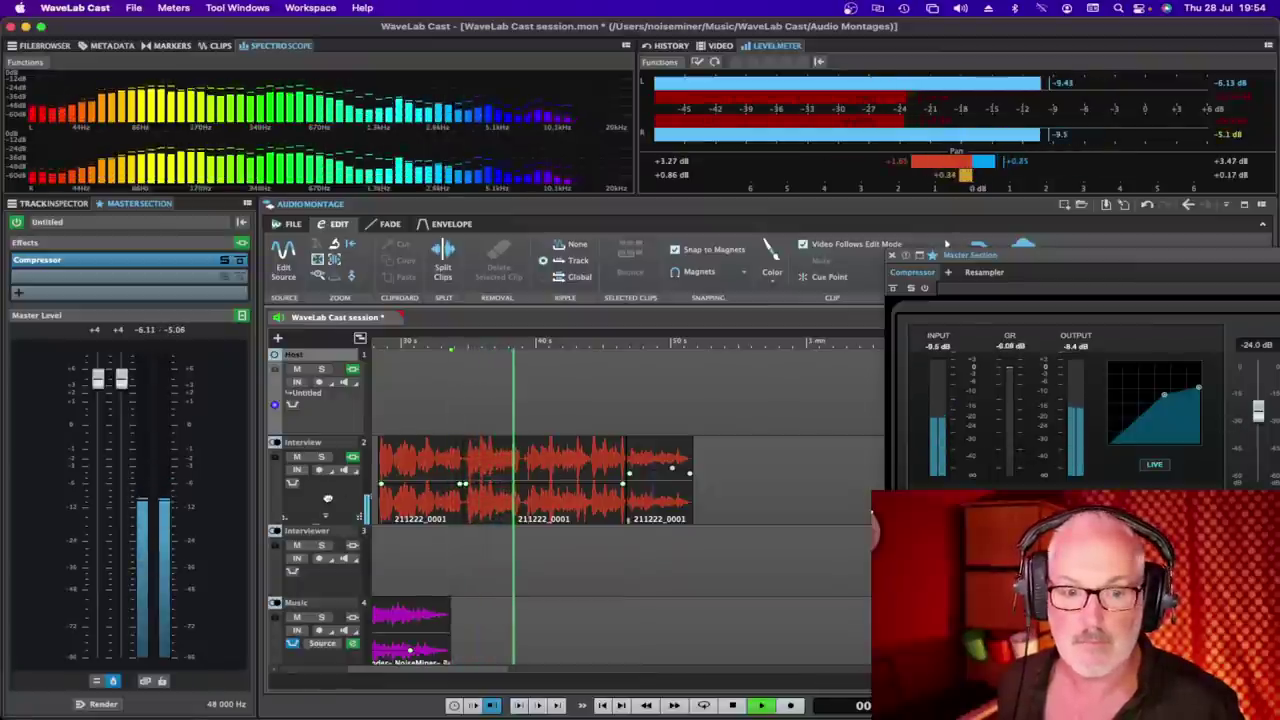
key("space")
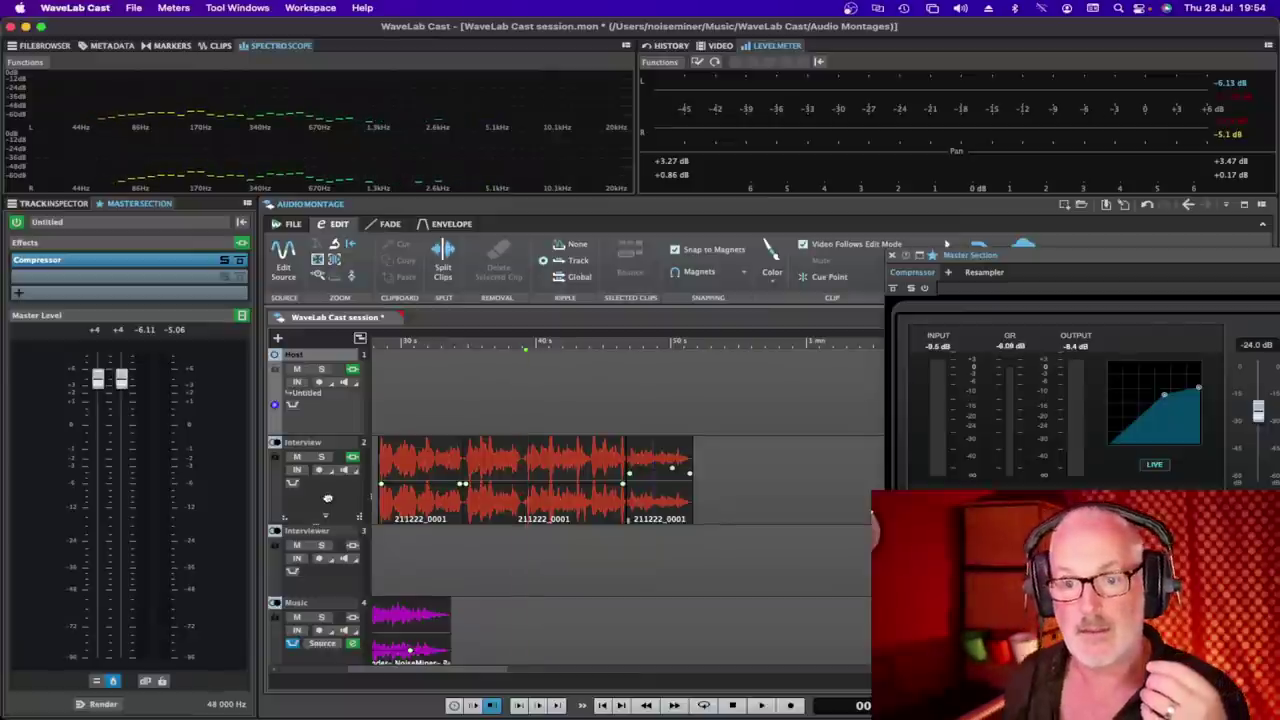
left_click_drag(981, 259, 767, 256)
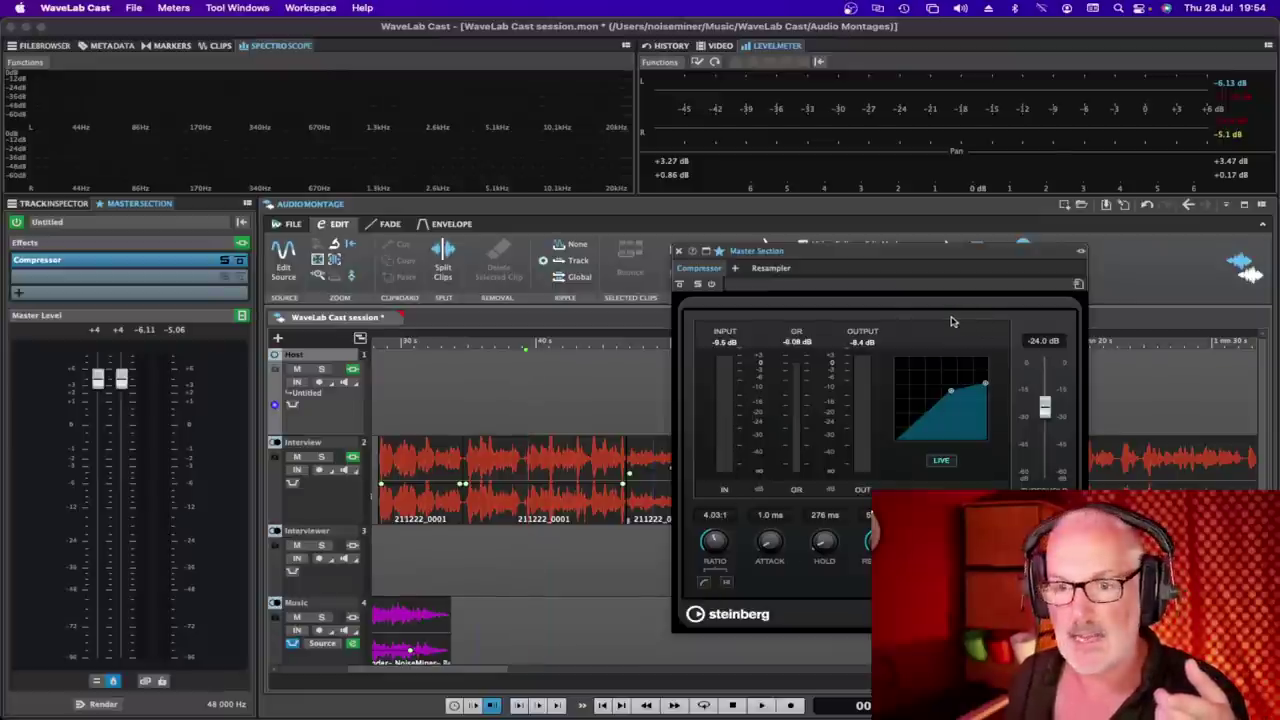
Move the Master Section window up and left, then close the master Compressor window with Escape
left_click_drag(911, 250, 595, 248)
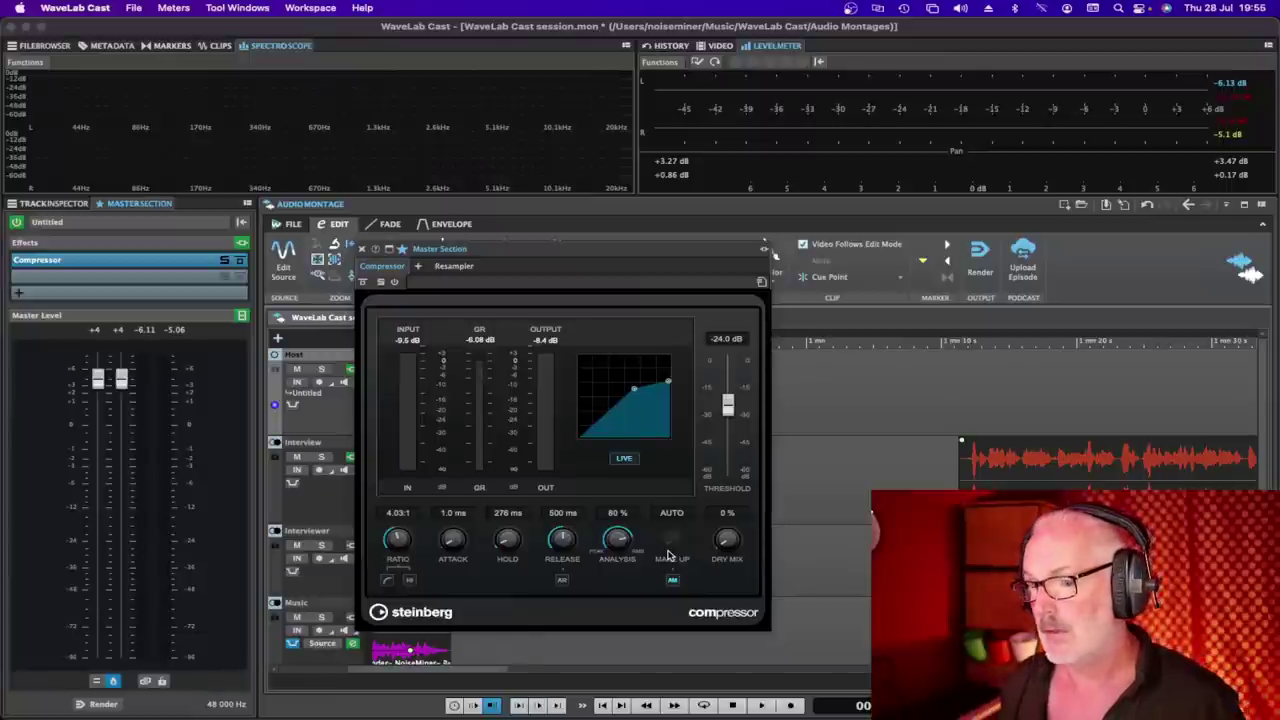
key("Escape")
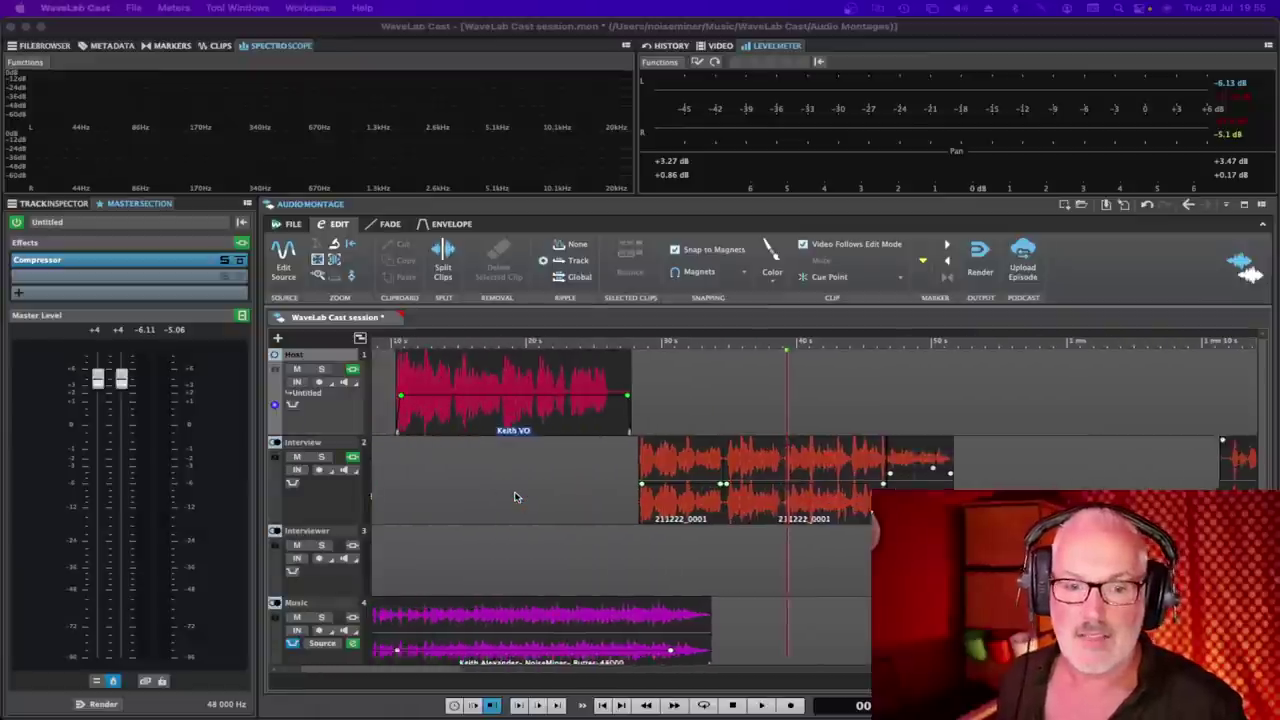
scroll(515, 497, "left", 3)
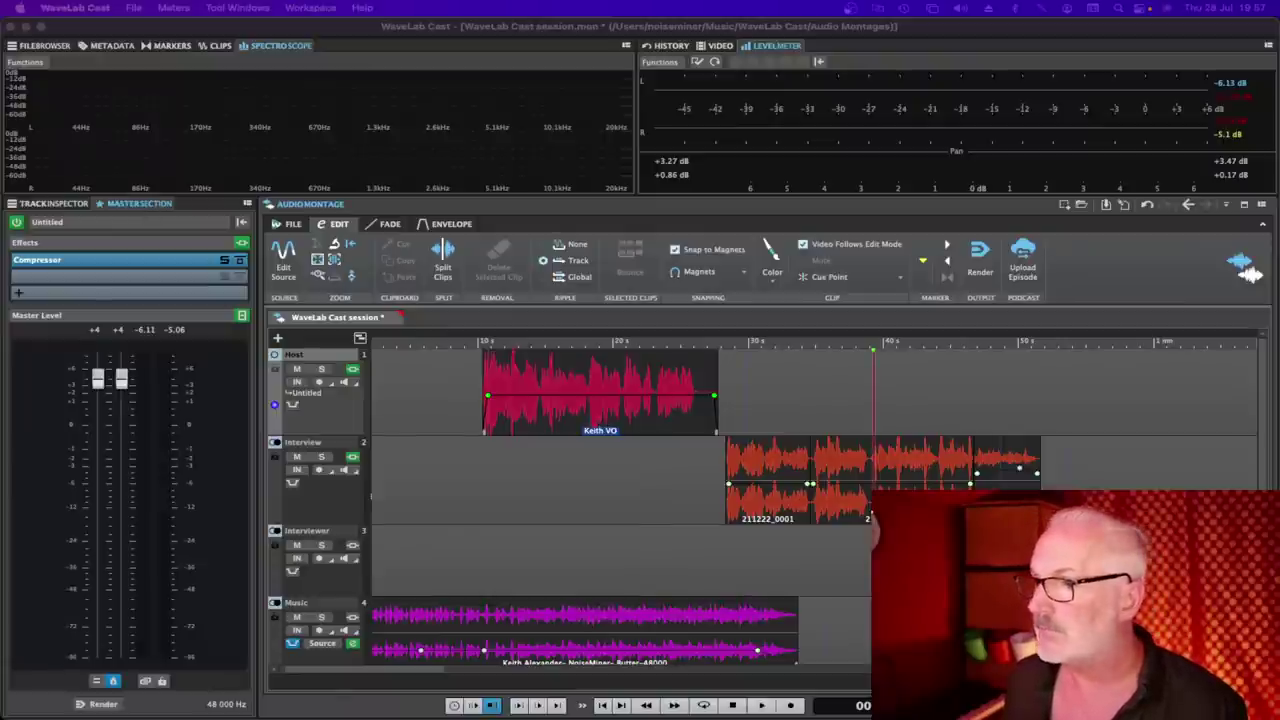
left_click(52, 264)
left_click(50, 280)
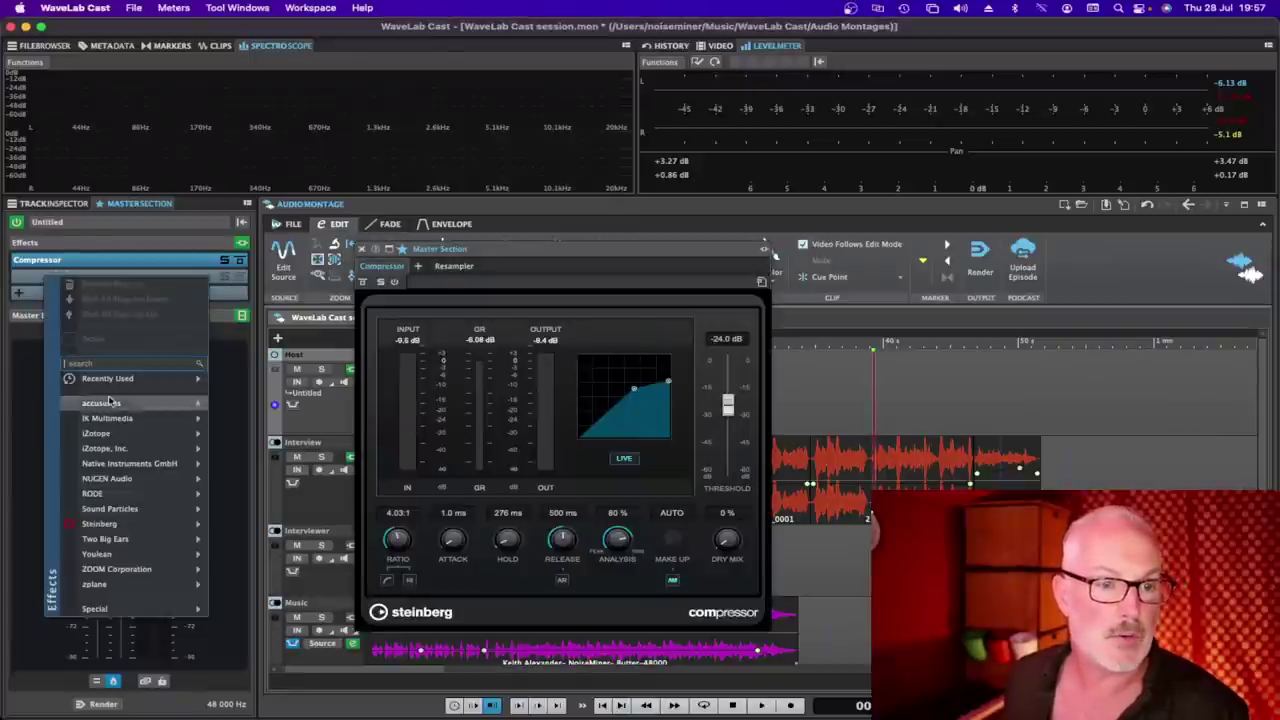
left_click(96, 245)
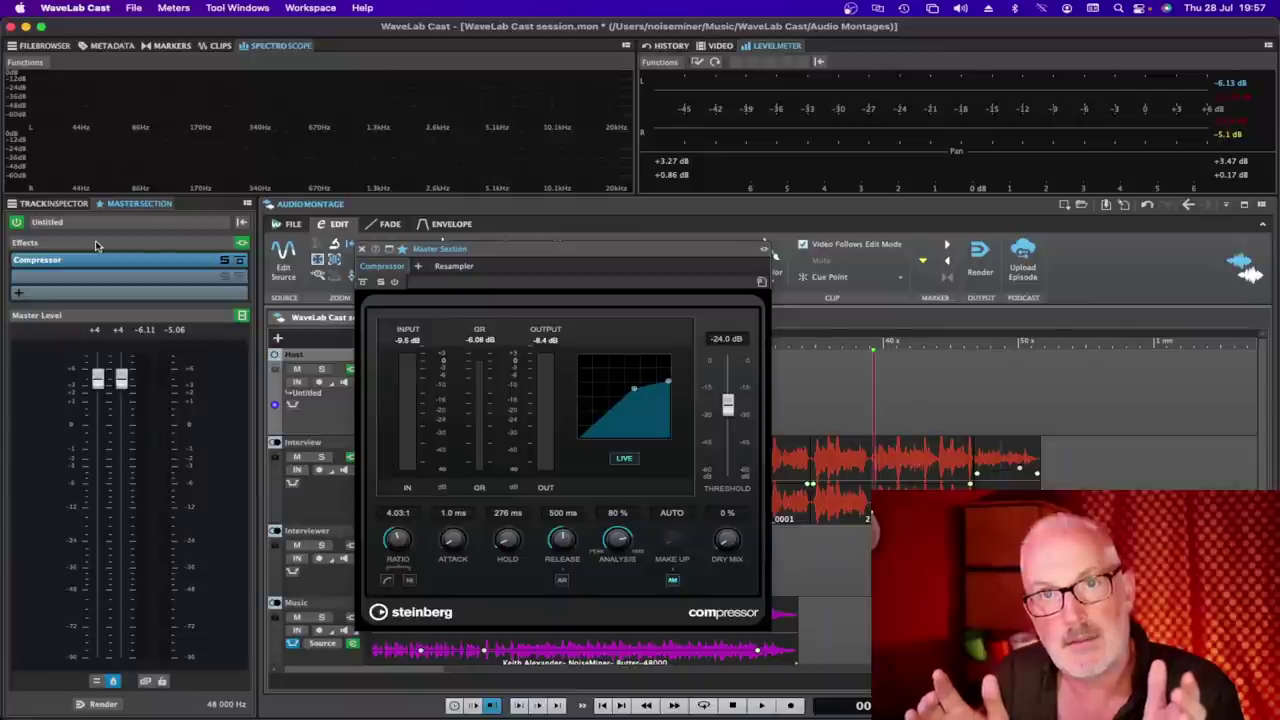
left_click(362, 250)
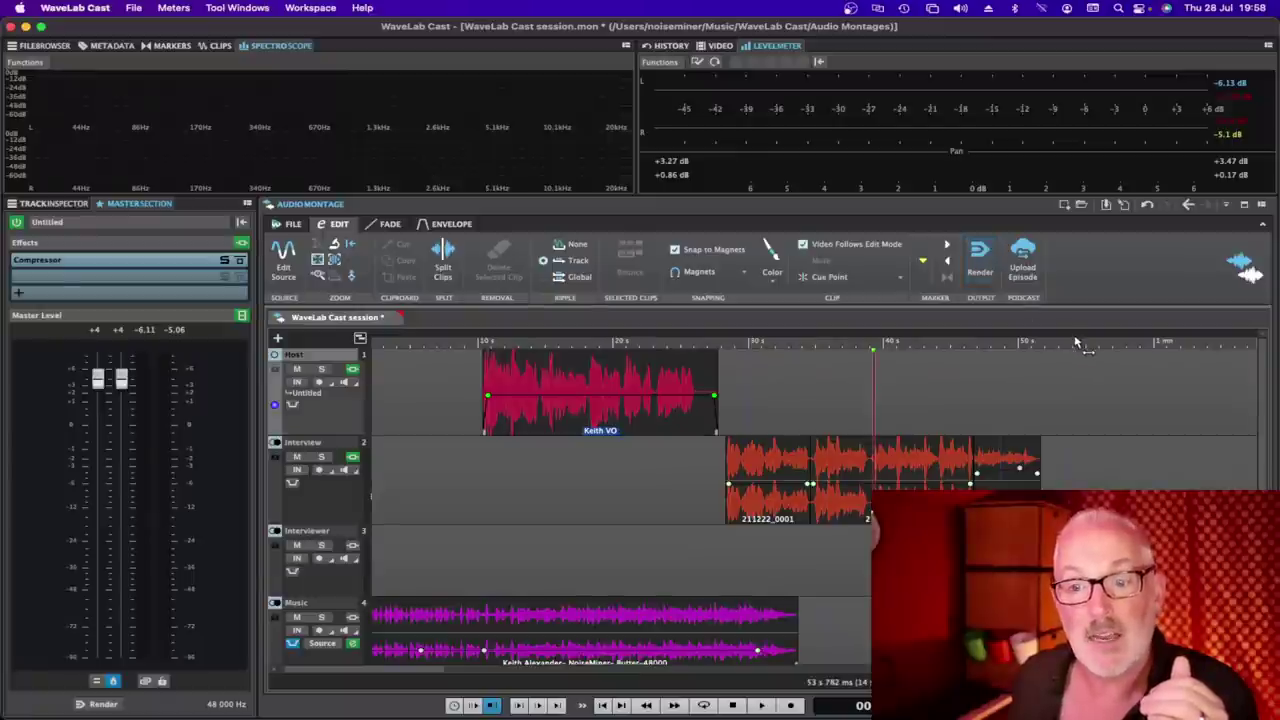
left_click_drag(1077, 343, 990, 347)
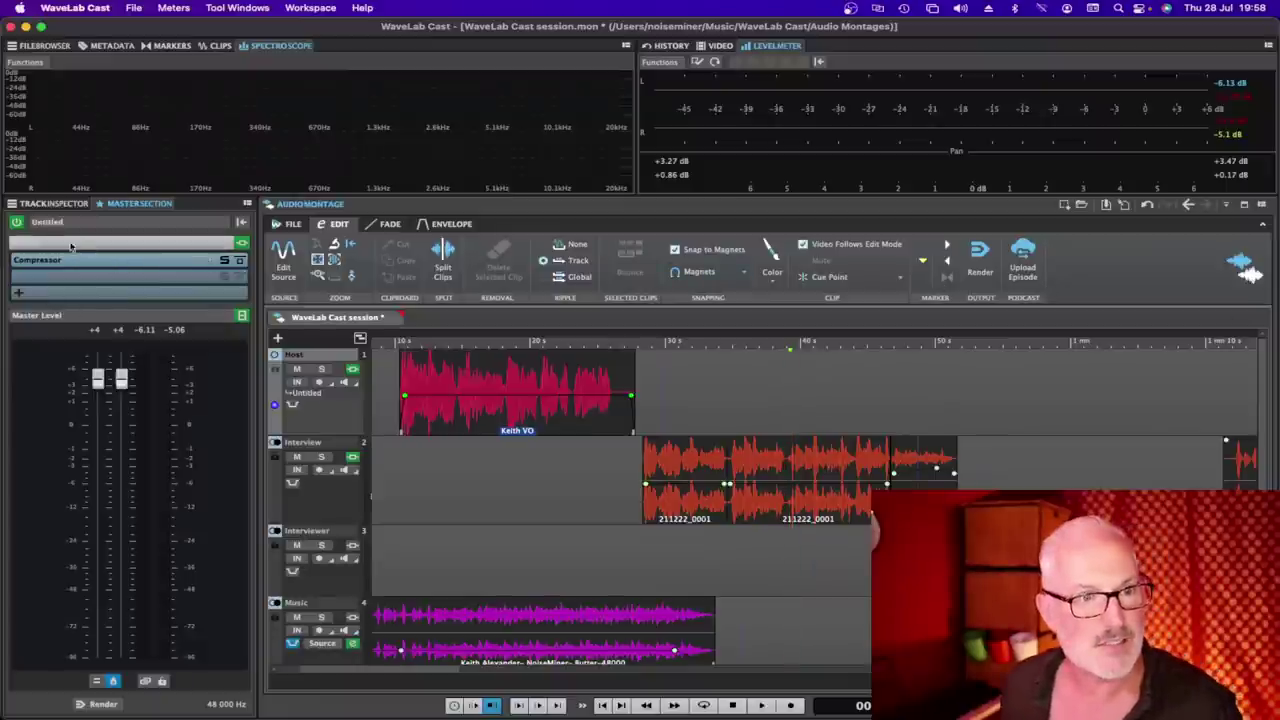
Show the Host track's own effects with a Compressor added, then bring the WaveLab Cast window back into focus
left_click(50, 203)
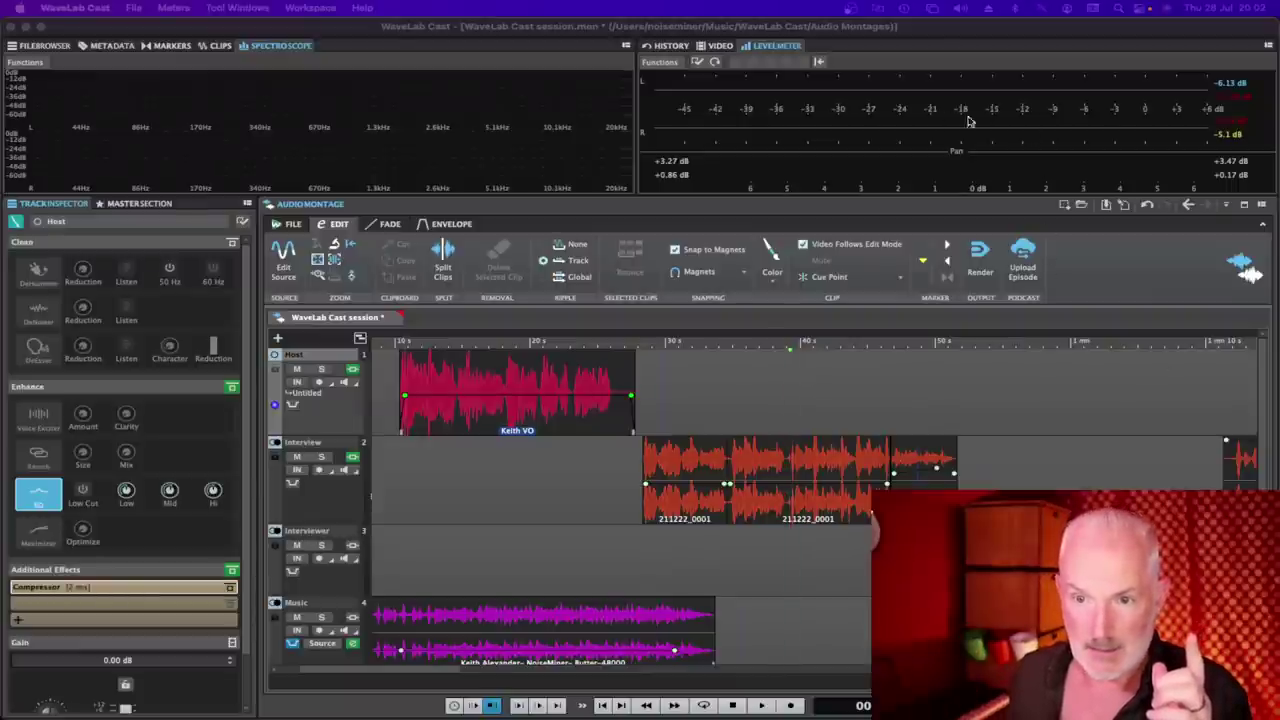
left_click(1012, 113)
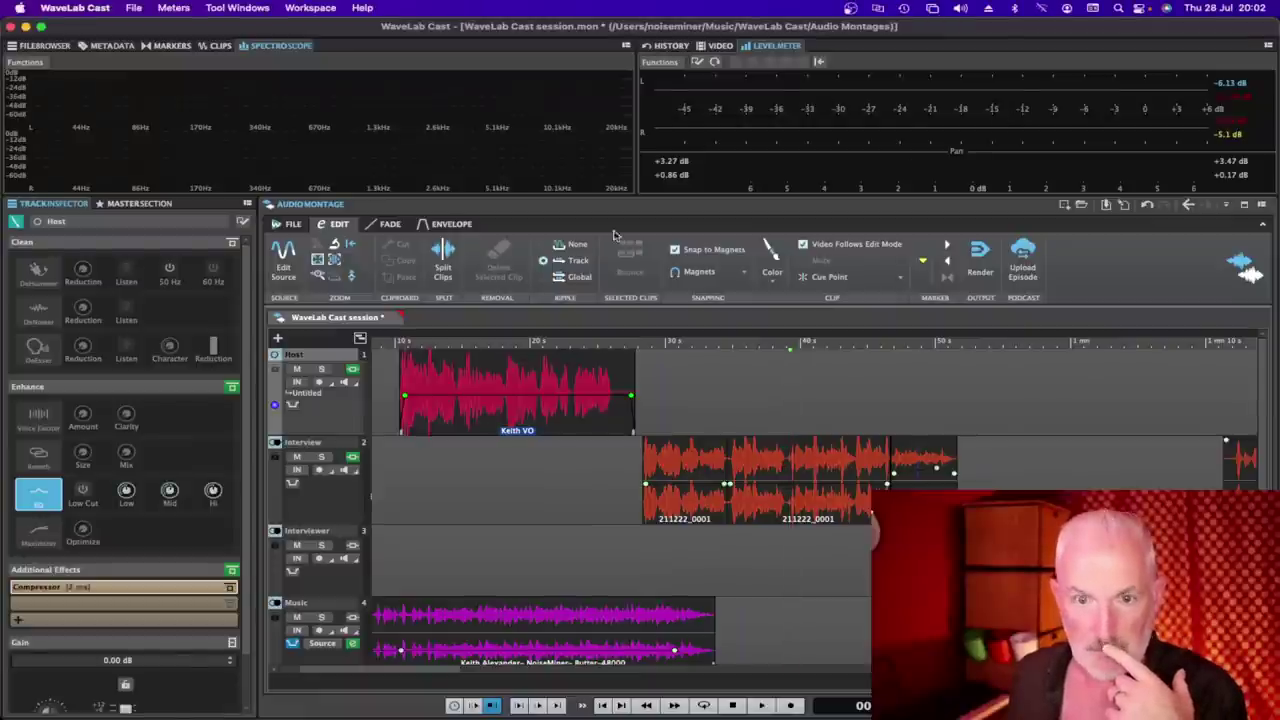
Briefly play from the Interview track, then play and stop the Keith VO clip with its Compressor
left_click(510, 455)
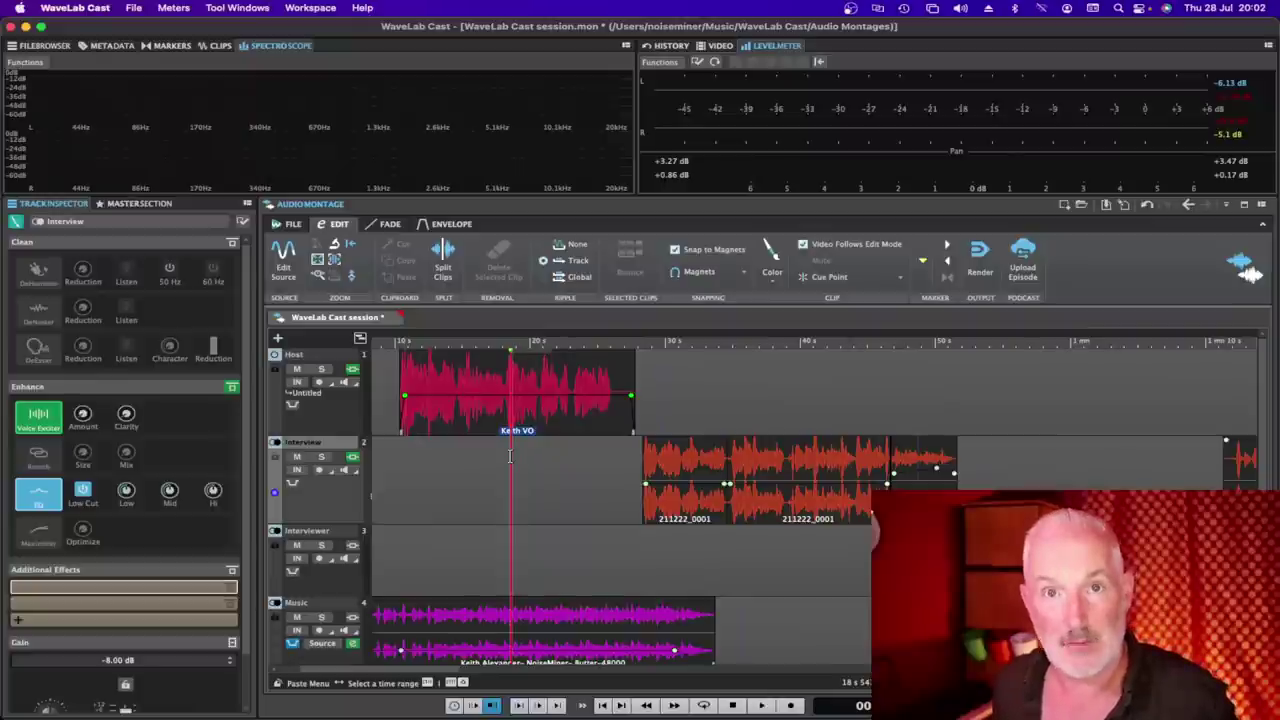
key("space")
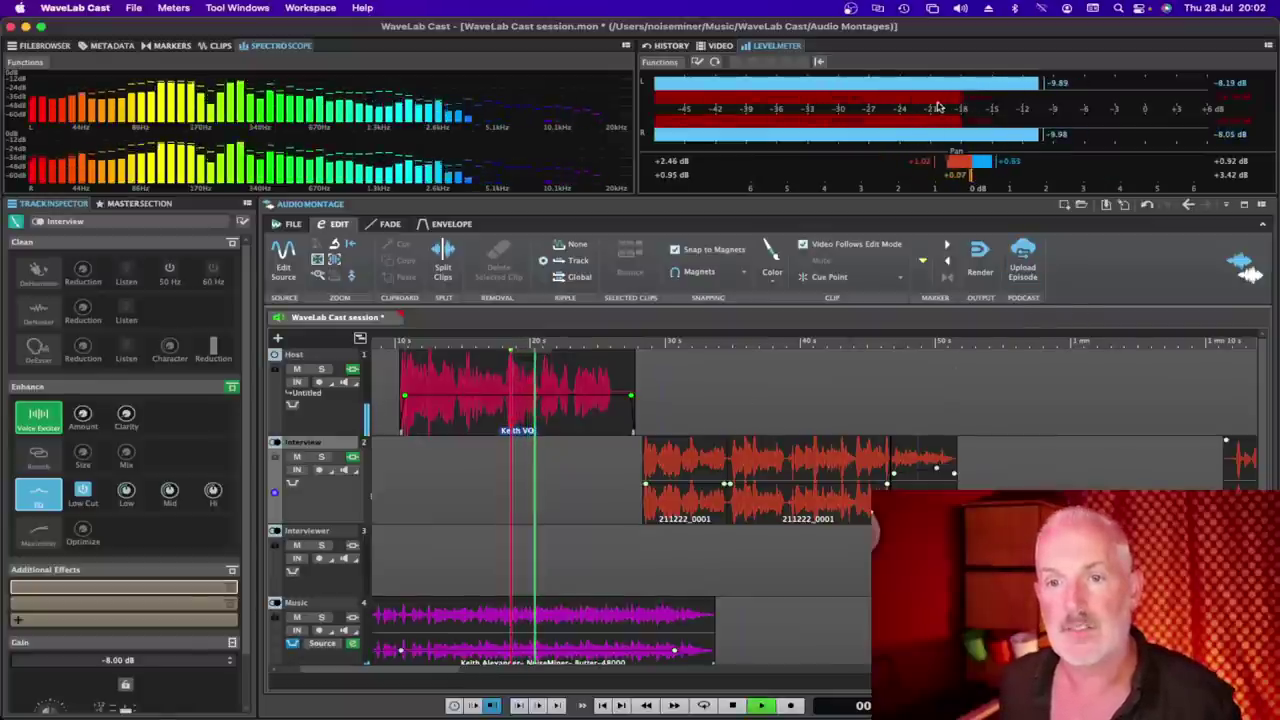
key("space")
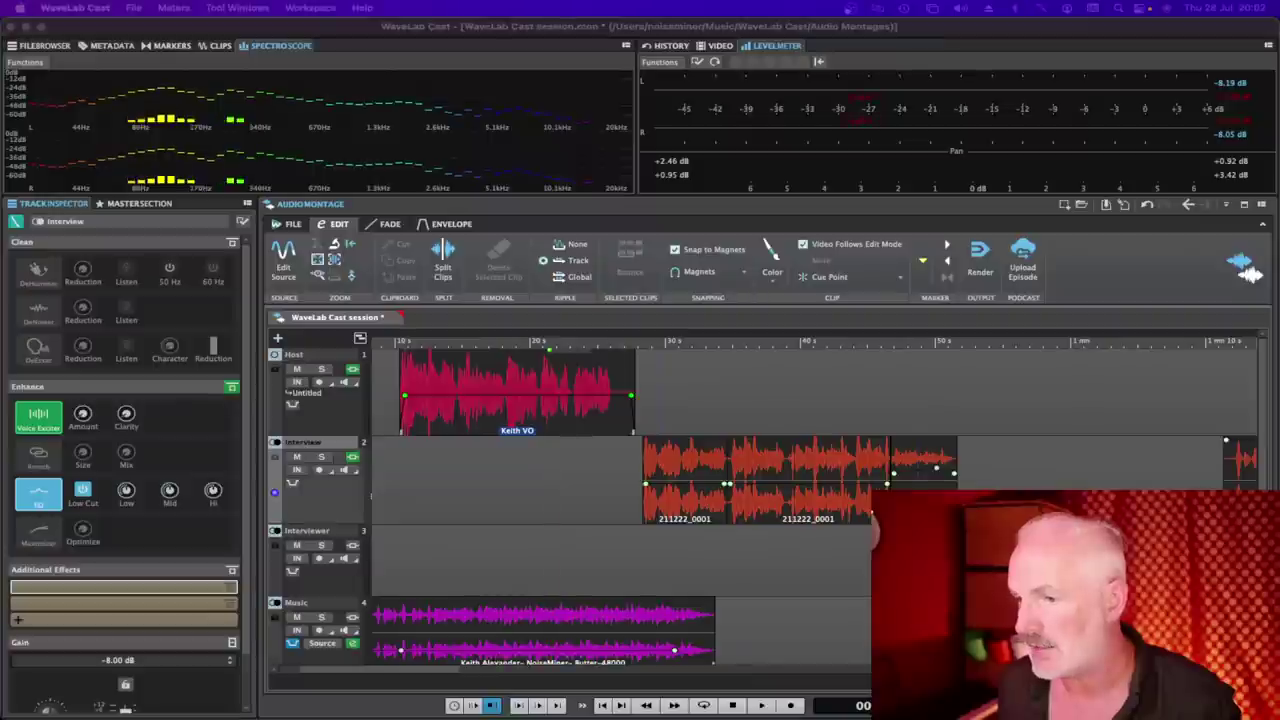
left_click(507, 361)
key("space")
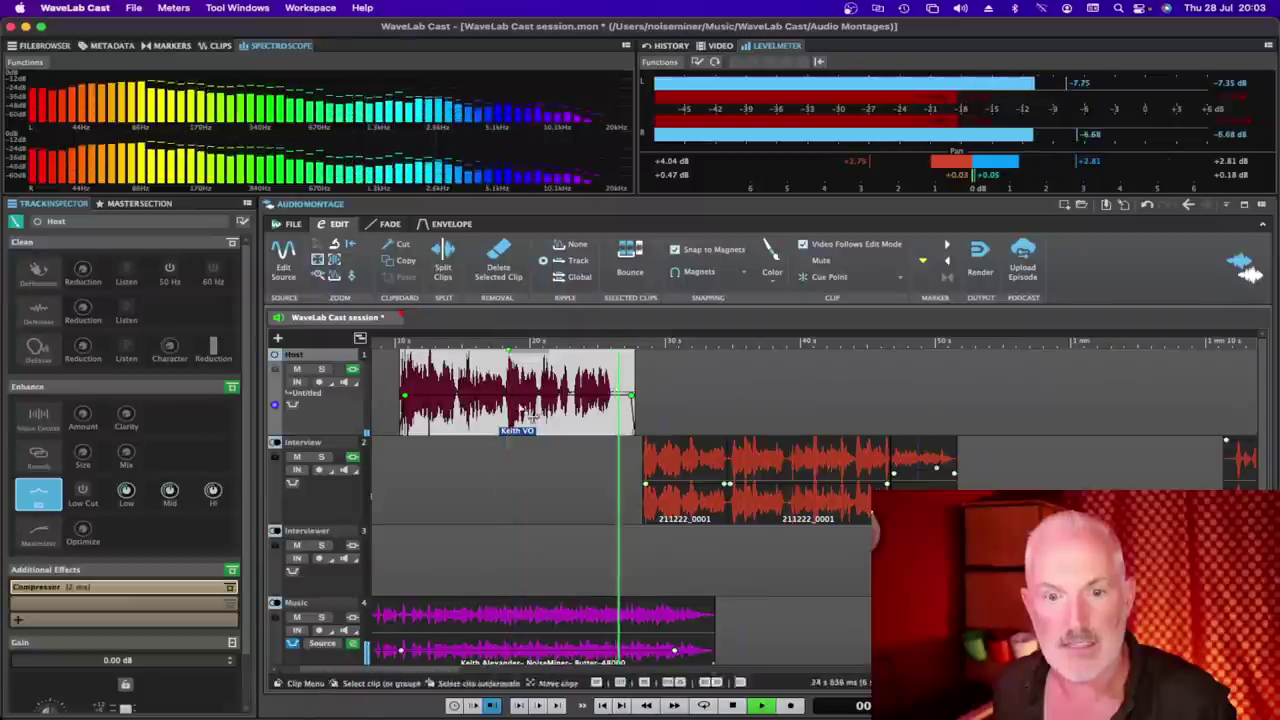
key("space")
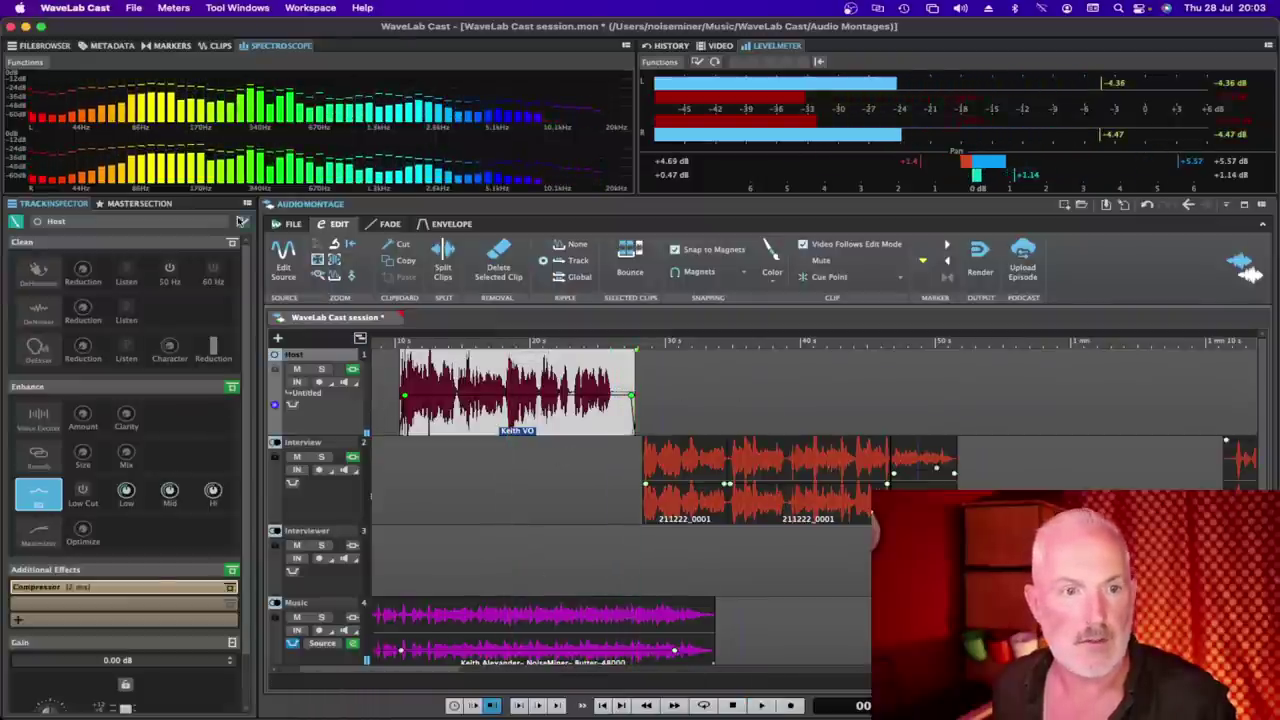
During playback, pull the Master Section's master level far down, then raise it to about +2.2 dB
left_click(145, 204)
key("space")
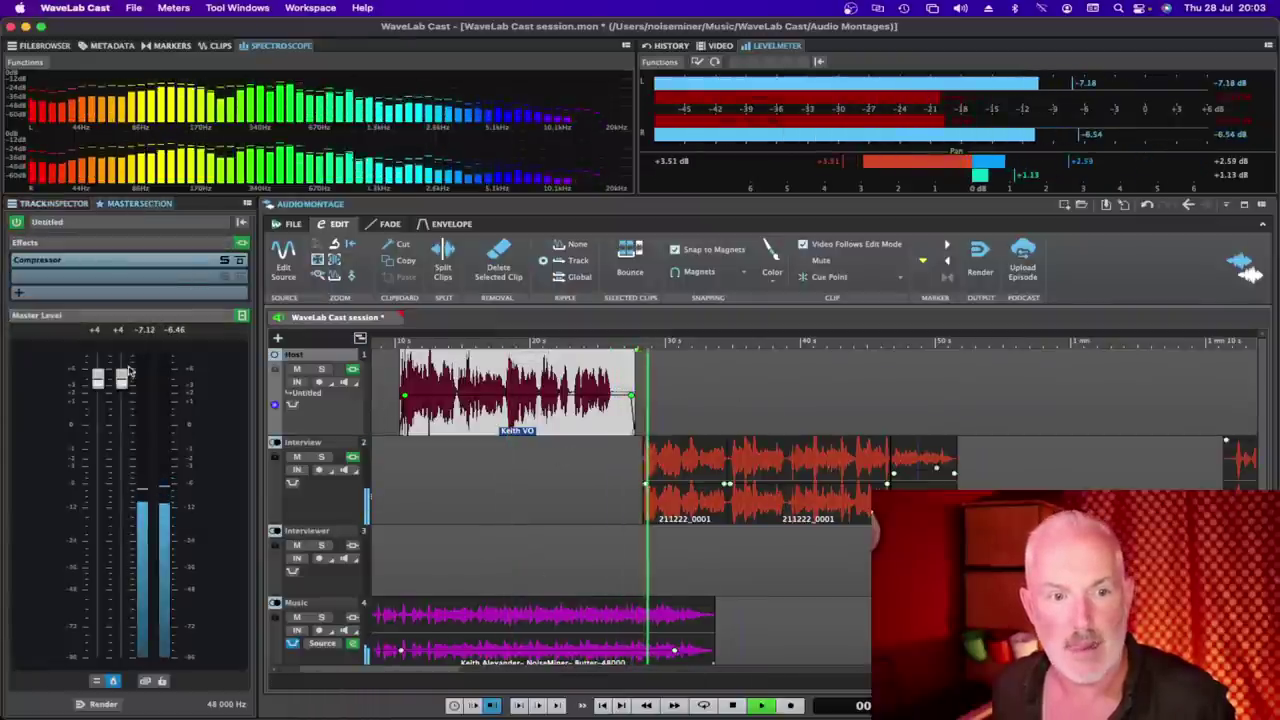
left_click_drag(120, 378, 128, 618)
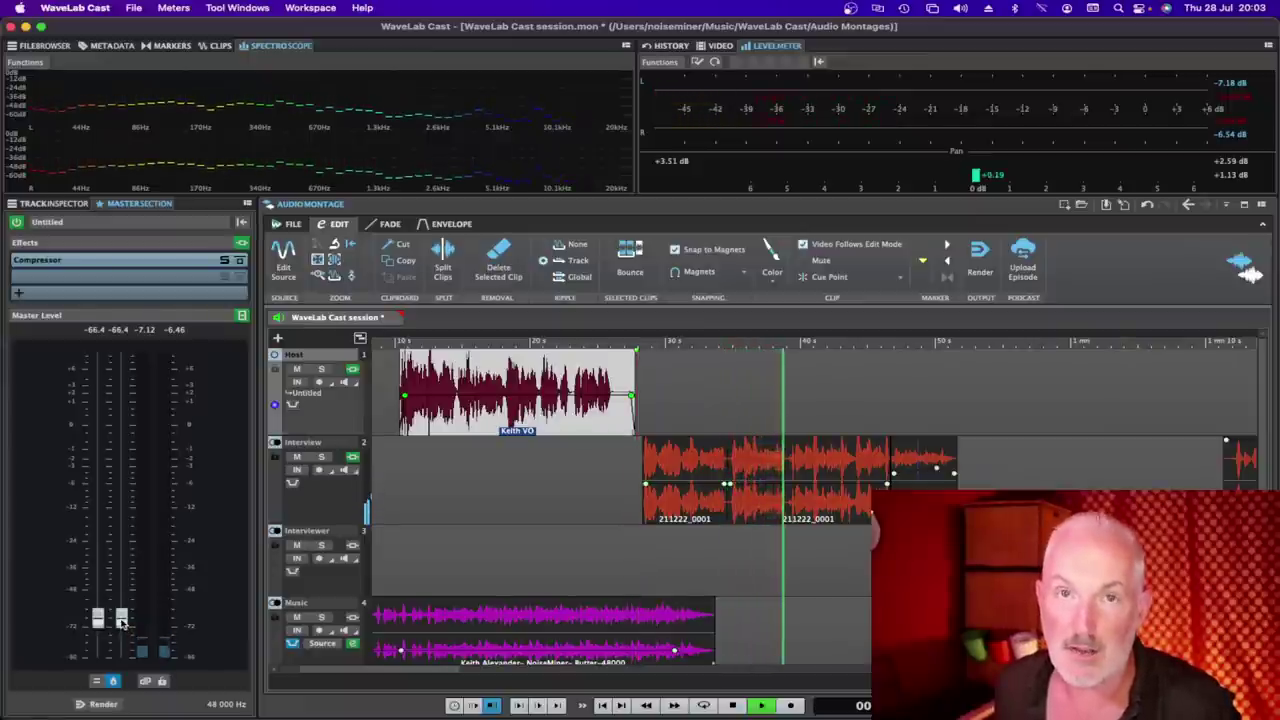
left_click_drag(120, 620, 122, 426)
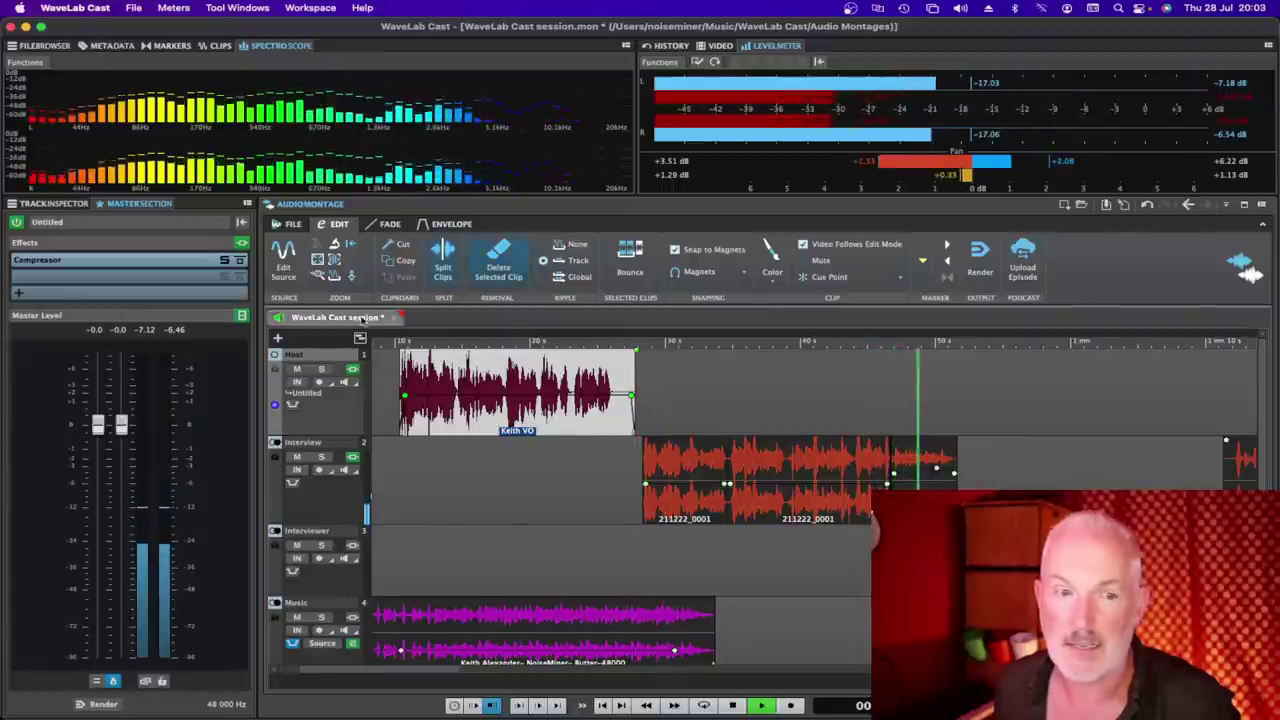
left_click_drag(119, 428, 121, 390)
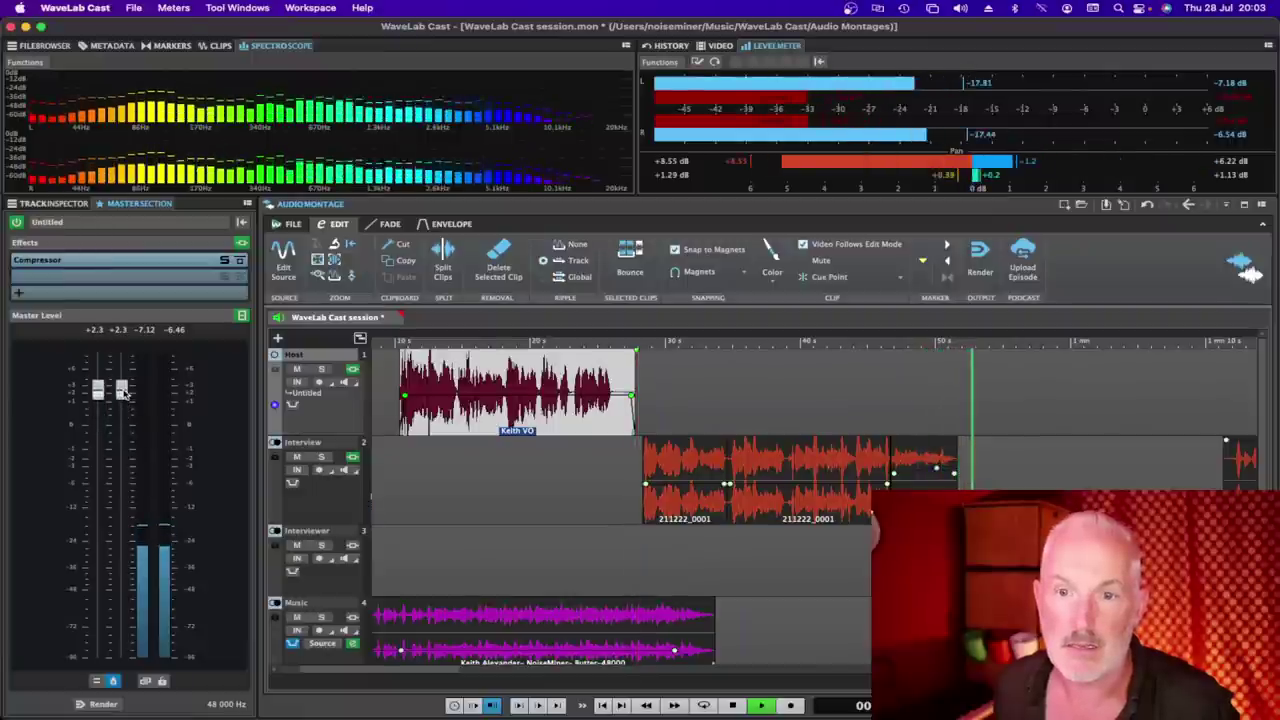
left_click(547, 475)
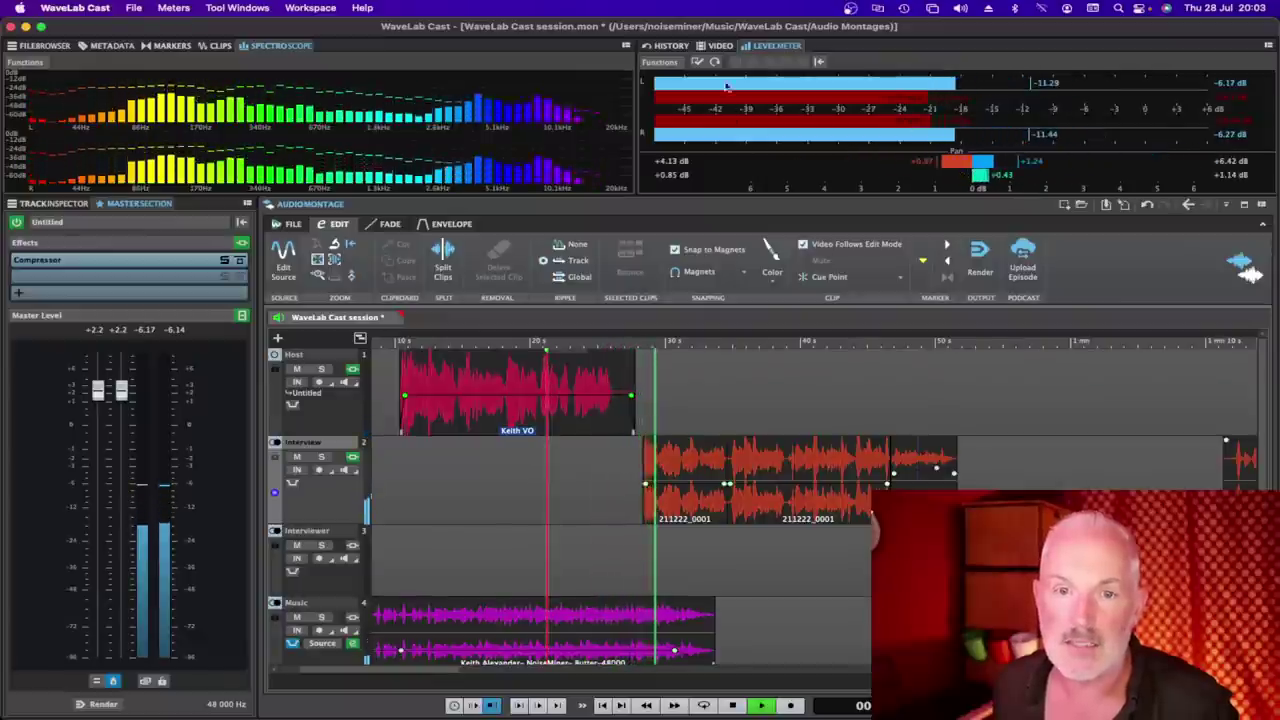
In the level meter settings, switch off the VU and panning meters and apply
left_click(663, 63)
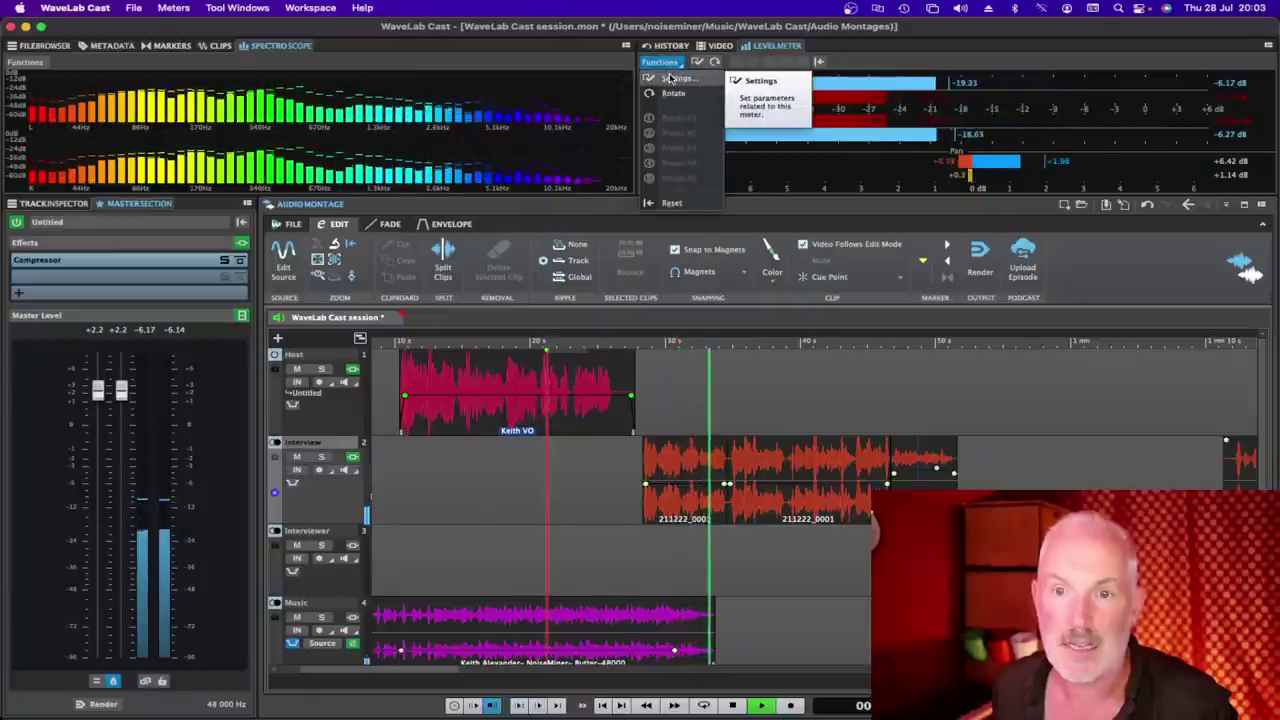
left_click(673, 78)
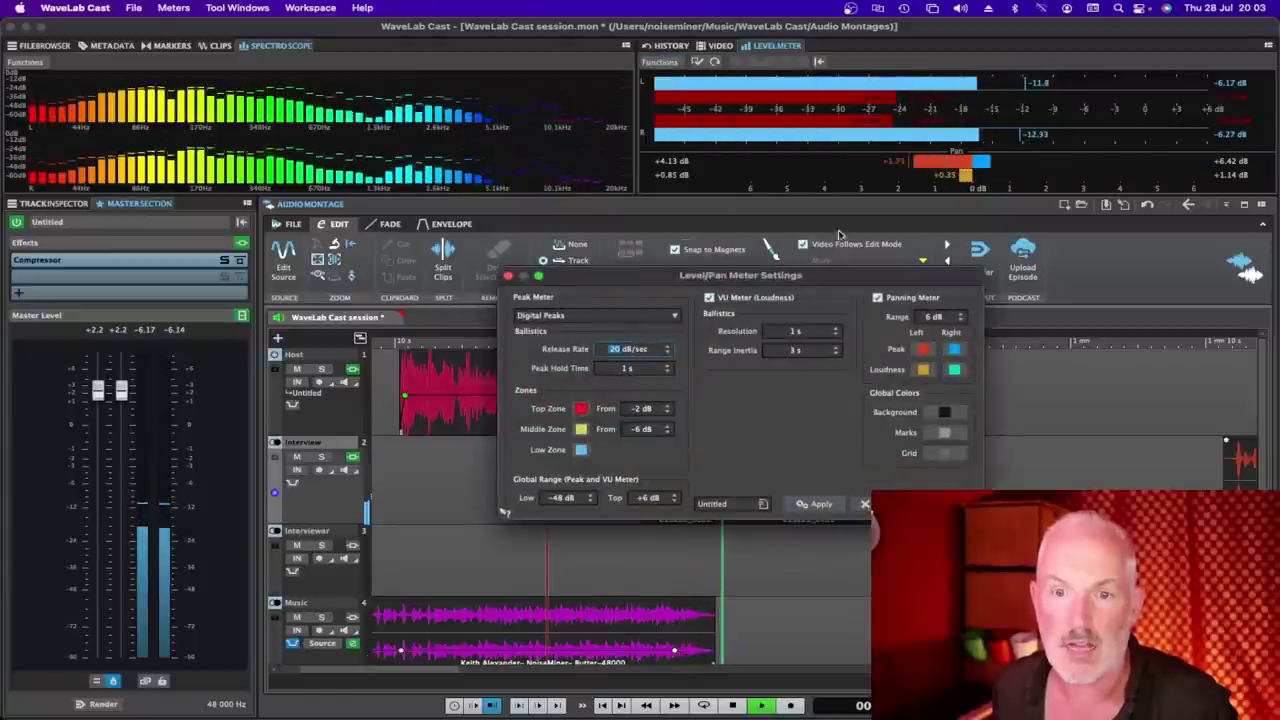
left_click(877, 297)
left_click(711, 298)
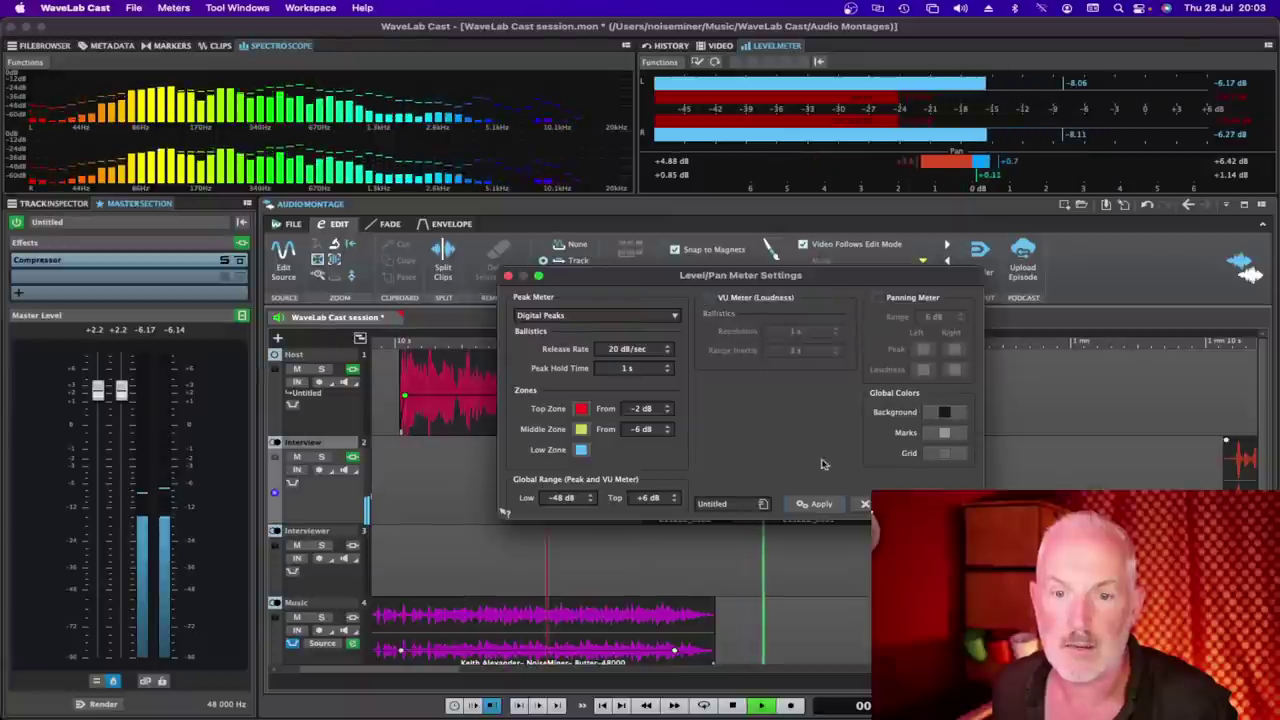
left_click(812, 505)
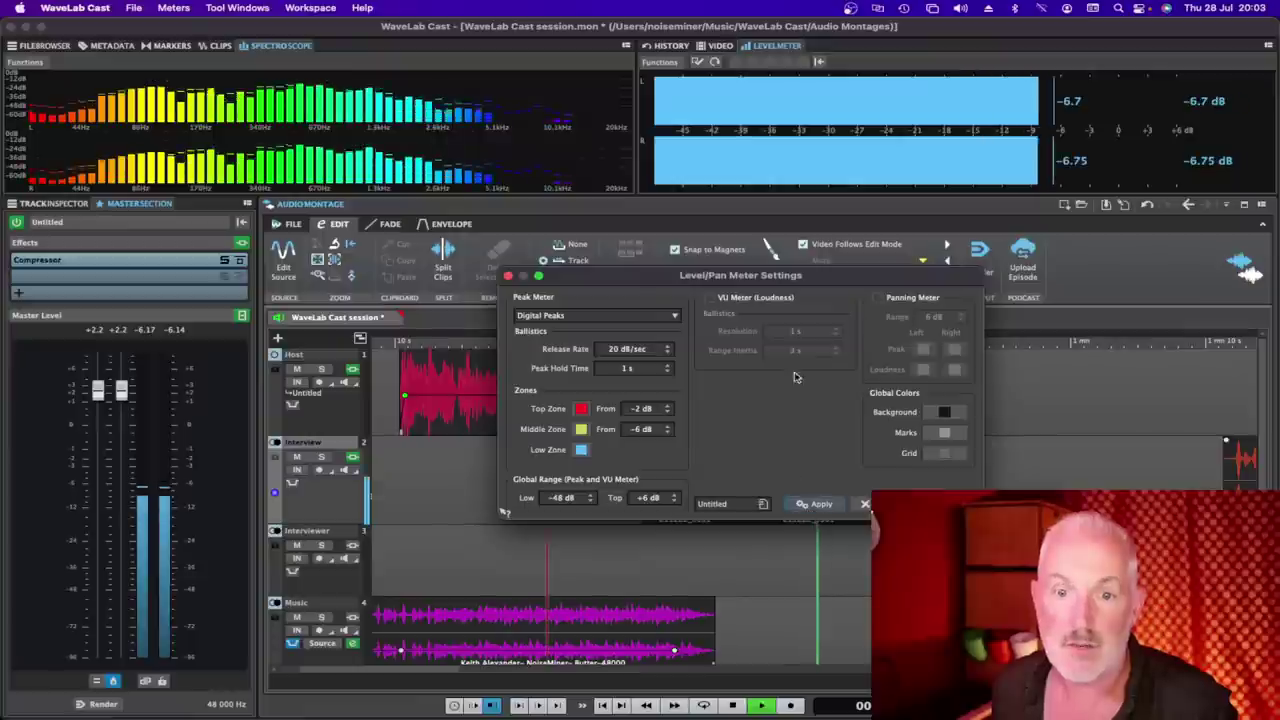
Re-enable the VU and panning meters, applying each, then close the settings and stop playback
left_click(709, 298)
left_click(815, 505)
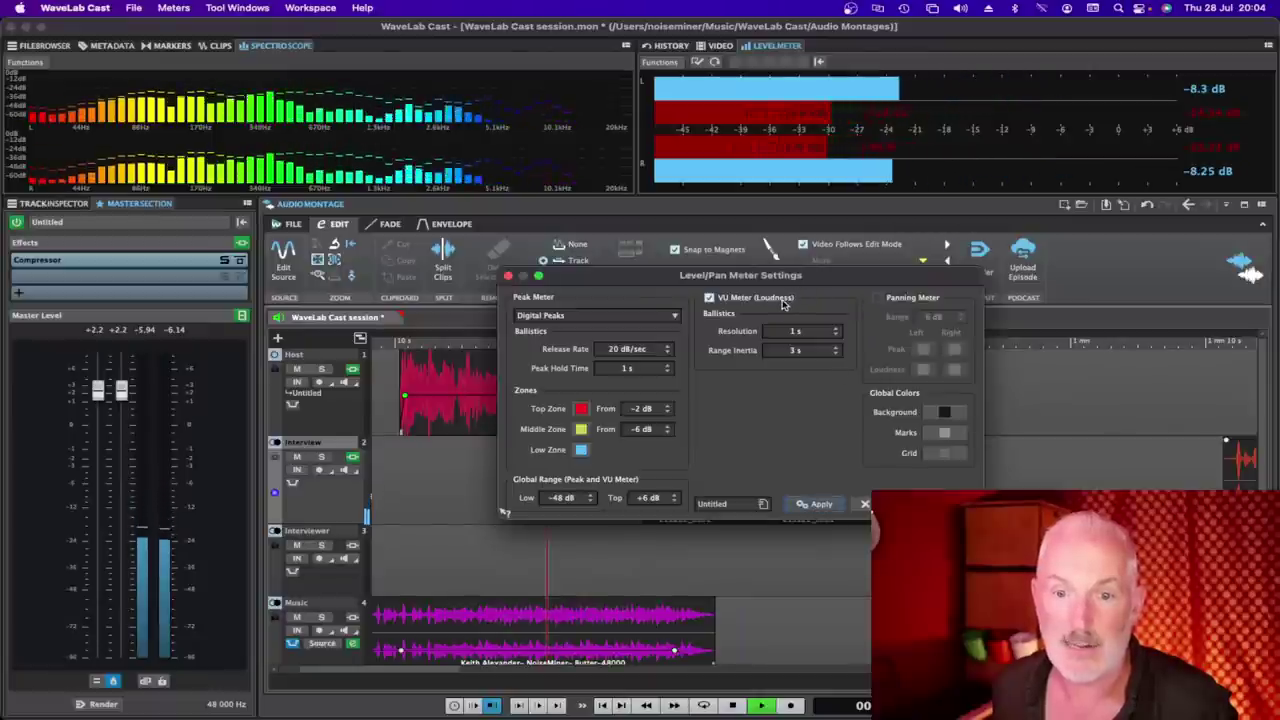
left_click(879, 299)
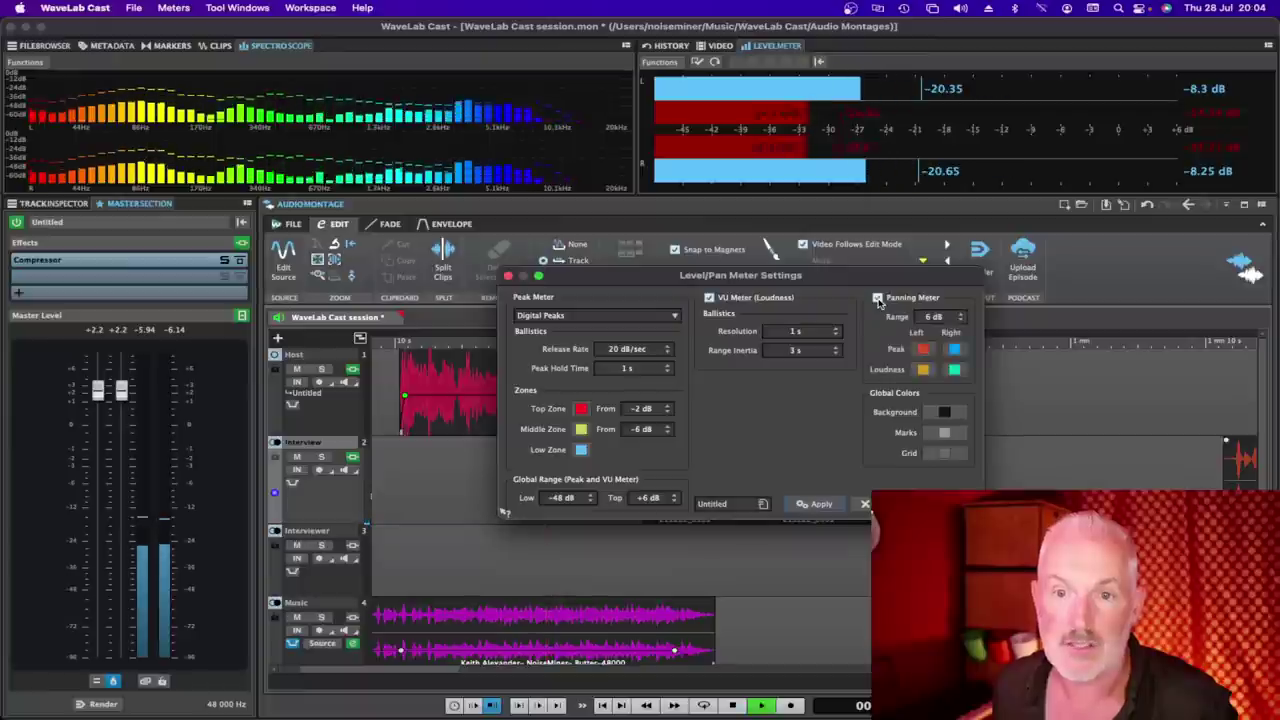
left_click(818, 503)
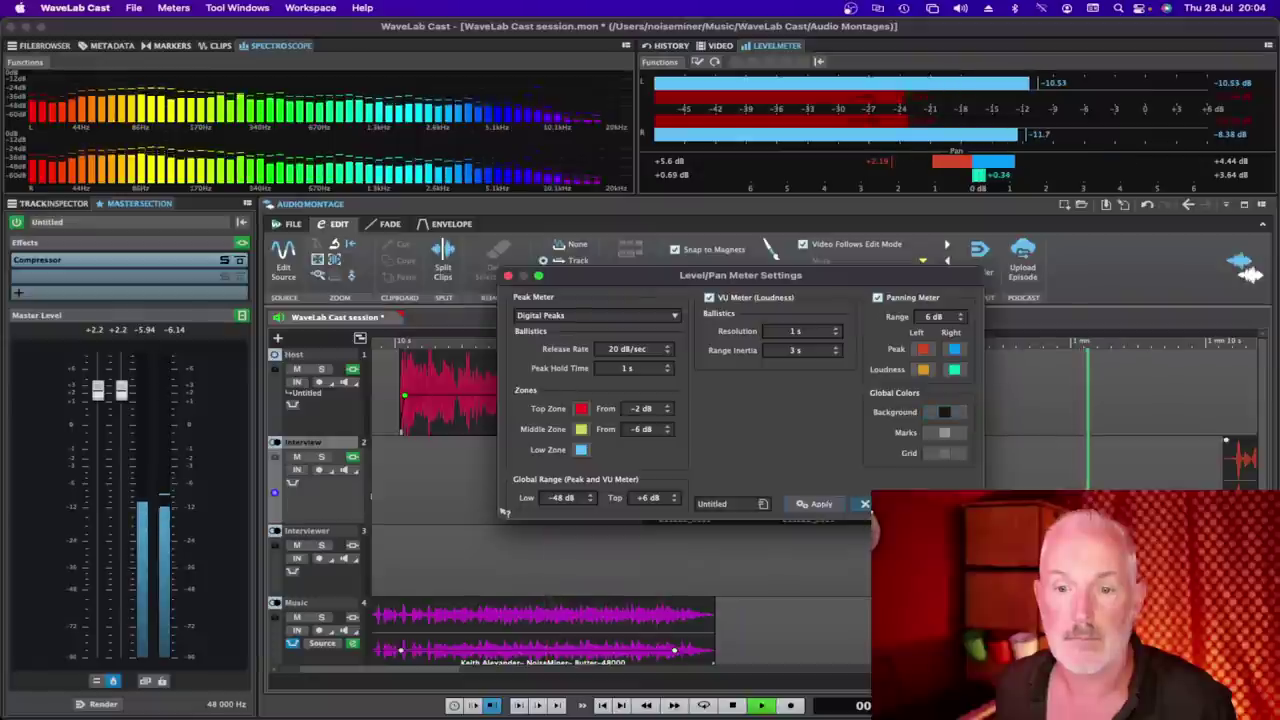
key("Escape")
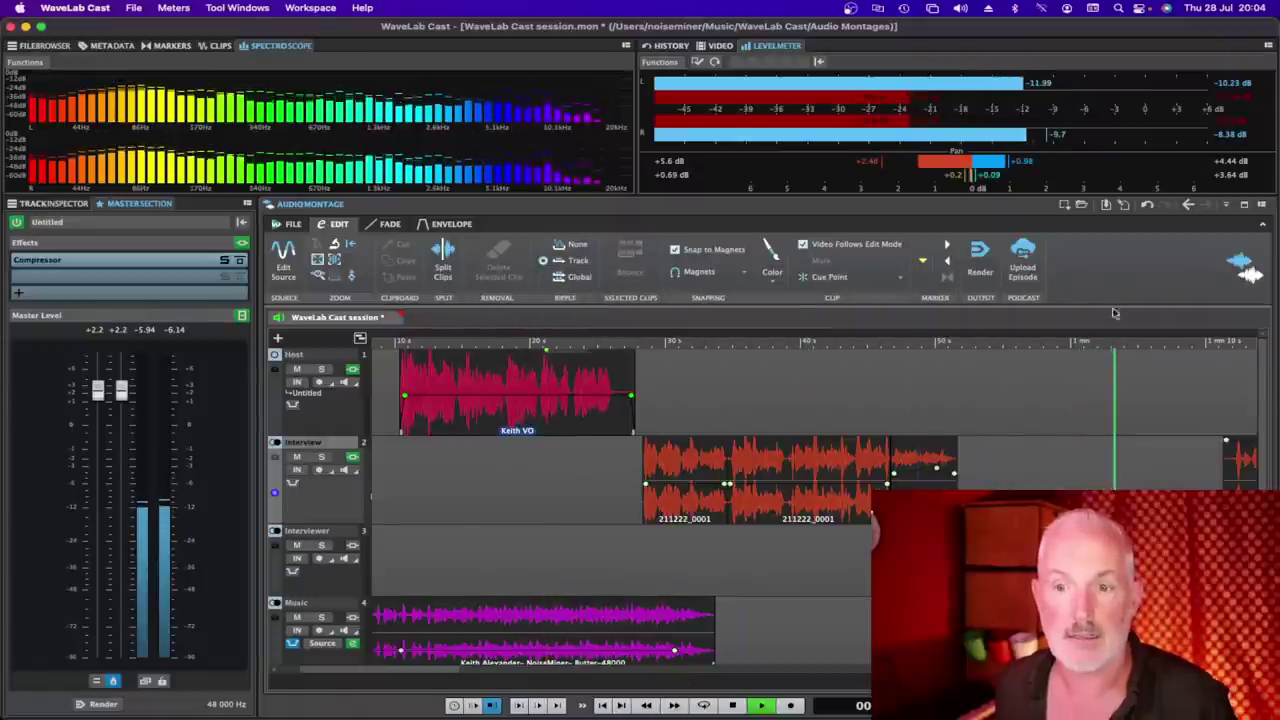
key("space")
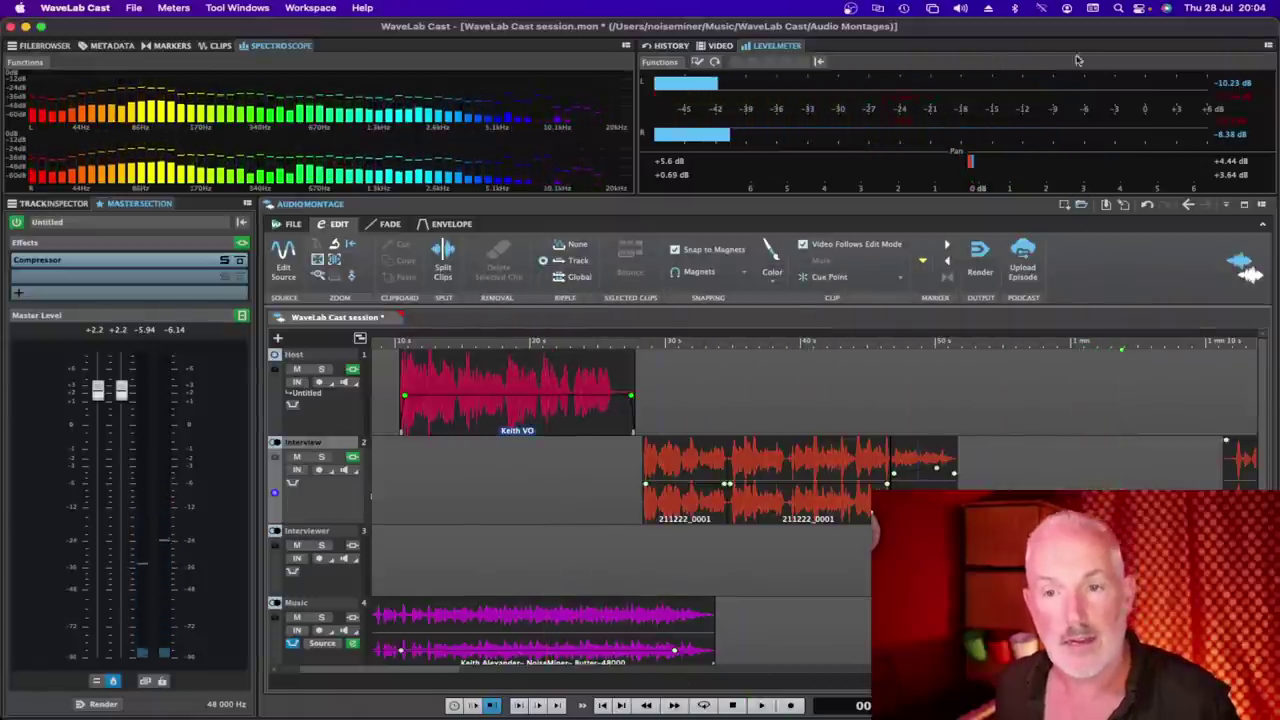